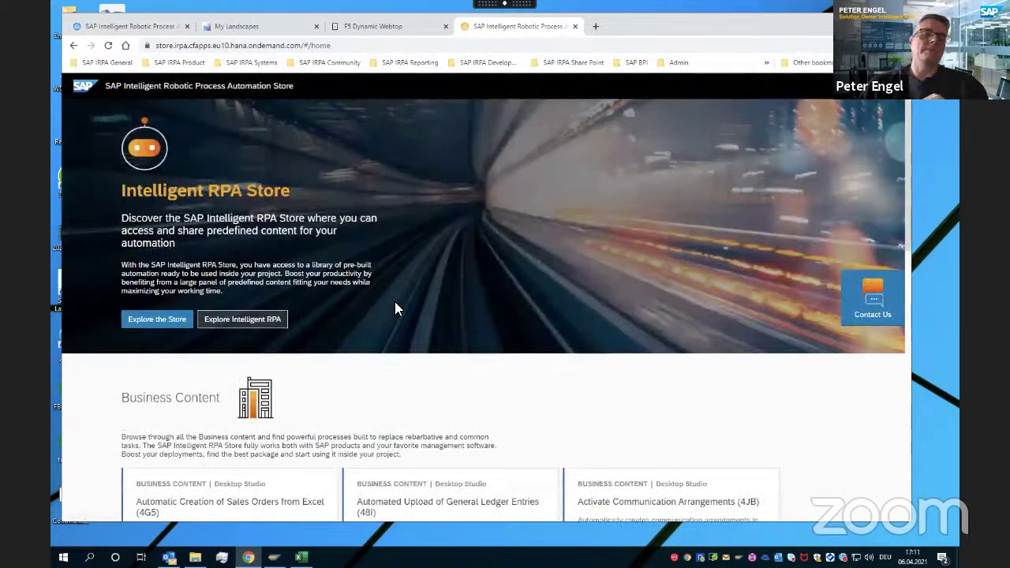
Browse the Store page and open the full list of Learning packages
{"action": "scroll", "coordinate": [385, 321], "scroll_direction": "down", "scroll_amount": 10}
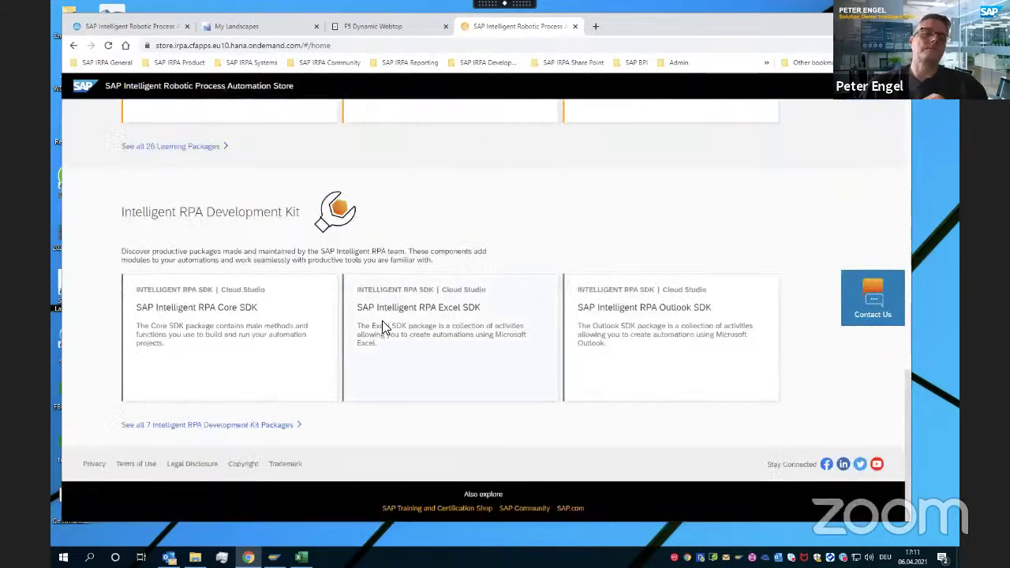
{"action": "scroll", "coordinate": [382, 320], "scroll_direction": "up", "scroll_amount": 1}
{"action": "scroll", "coordinate": [363, 322], "scroll_direction": "up", "scroll_amount": 5}
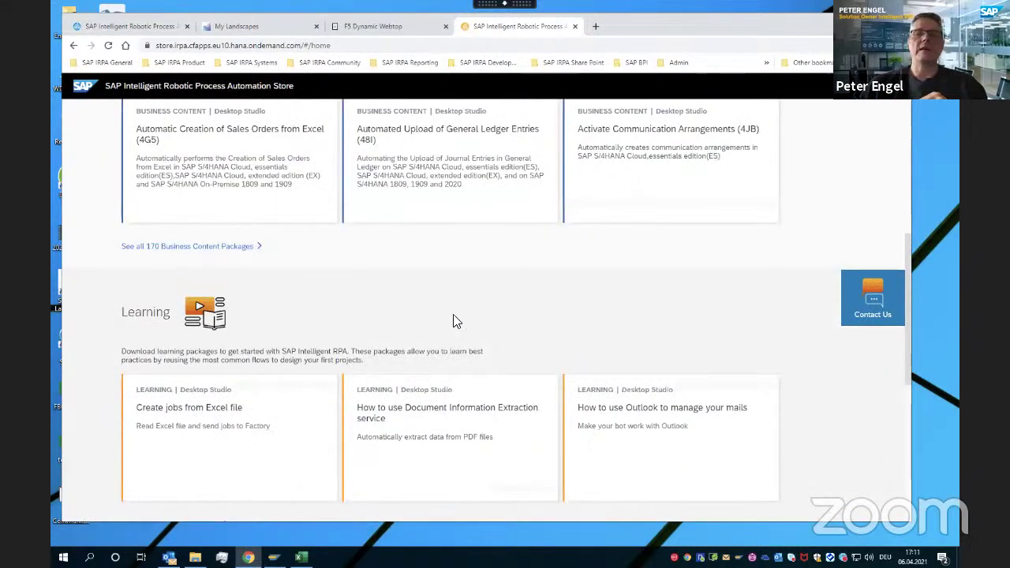
{"action": "scroll", "coordinate": [455, 320], "scroll_direction": "up", "scroll_amount": 5}
{"action": "scroll", "coordinate": [487, 308], "scroll_direction": "up", "scroll_amount": 2}
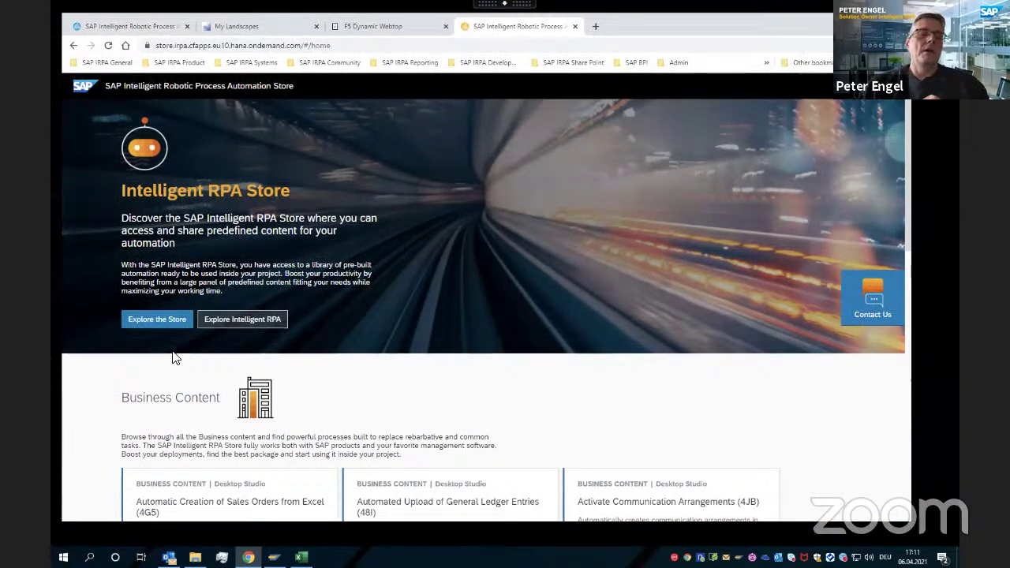
{"action": "scroll", "coordinate": [395, 451], "scroll_direction": "down", "scroll_amount": 2}
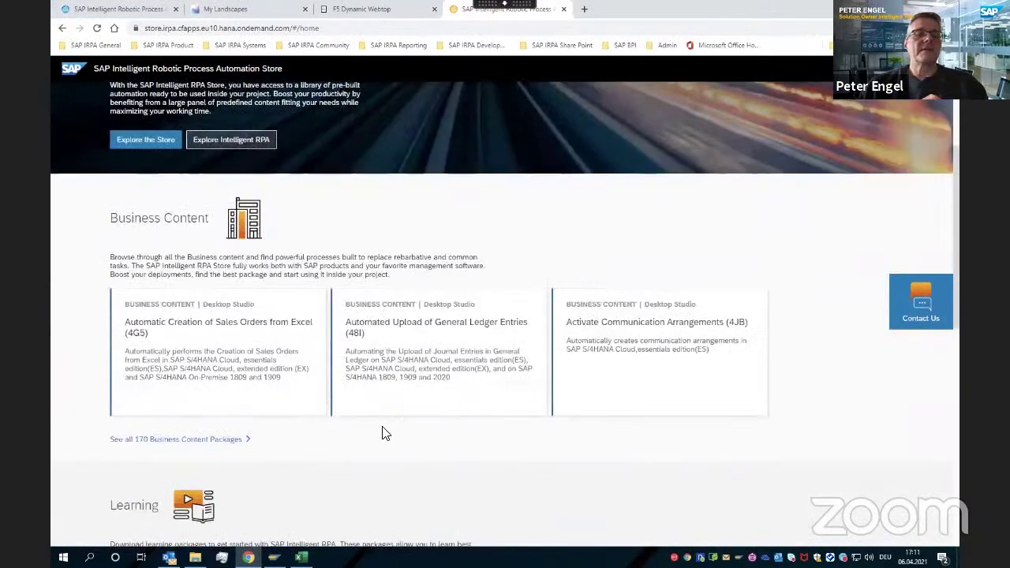
{"action": "scroll", "coordinate": [384, 433], "scroll_direction": "down", "scroll_amount": 3}
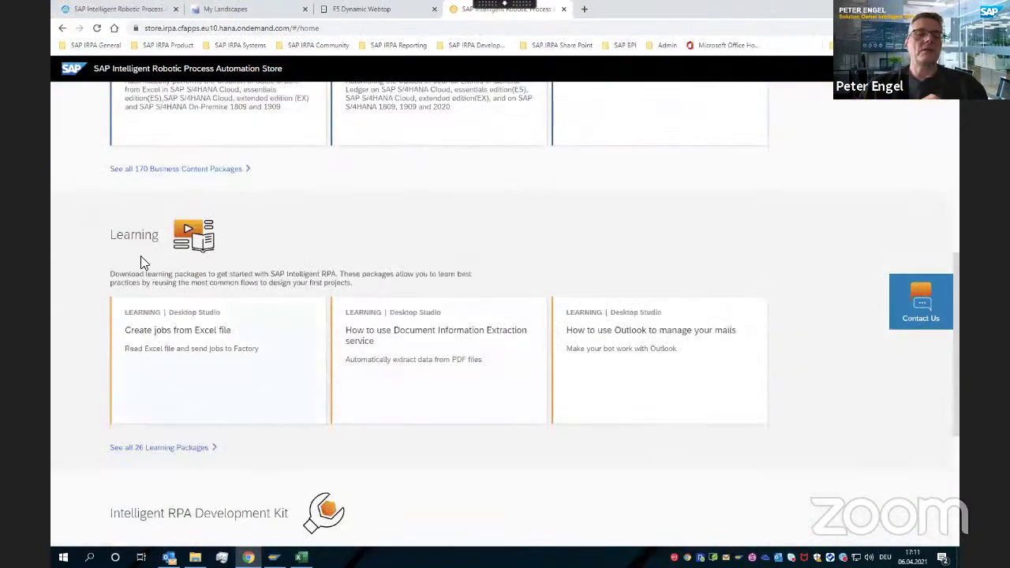
{"action": "scroll", "coordinate": [356, 404], "scroll_direction": "down", "scroll_amount": 1}
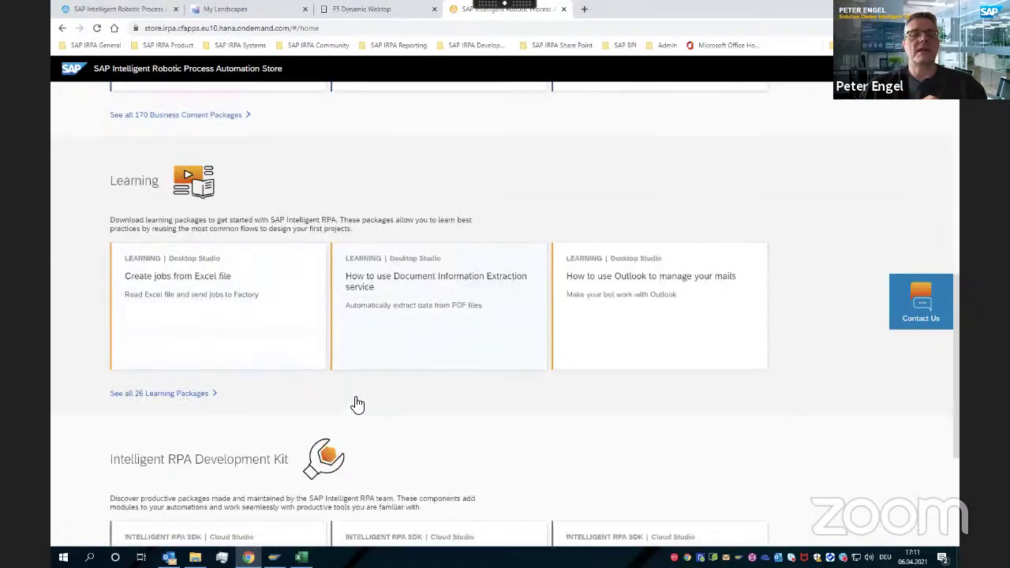
{"action": "scroll", "coordinate": [311, 356], "scroll_direction": "down", "scroll_amount": 3}
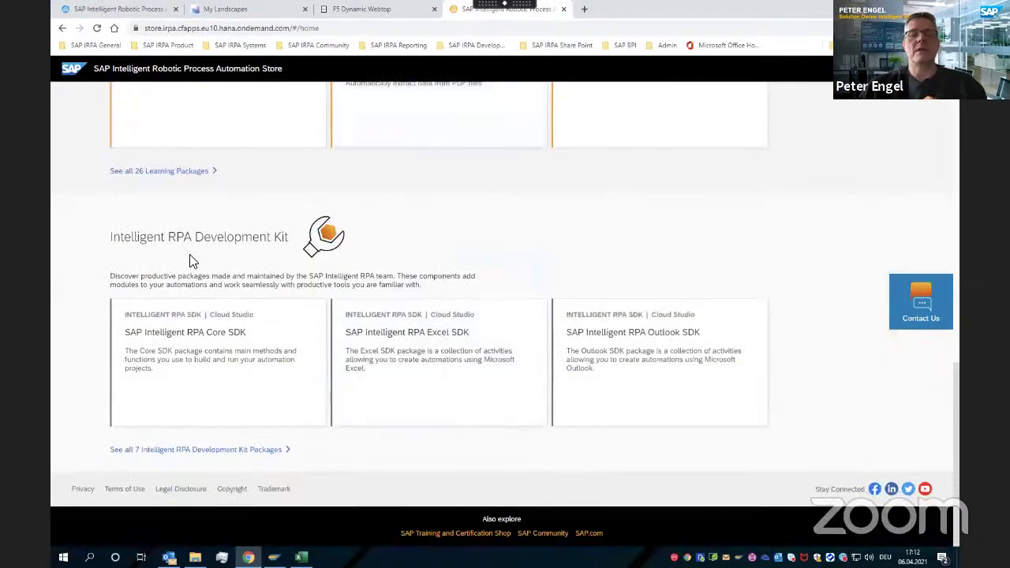
{"action": "scroll", "coordinate": [190, 257], "scroll_direction": "up", "scroll_amount": 3}
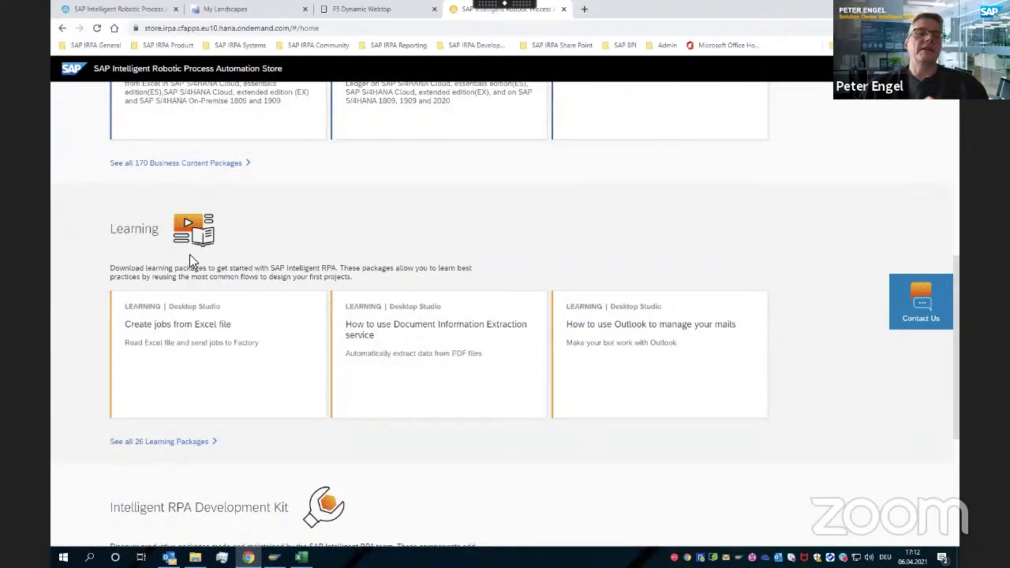
{"action": "left_click", "coordinate": [154, 442]}
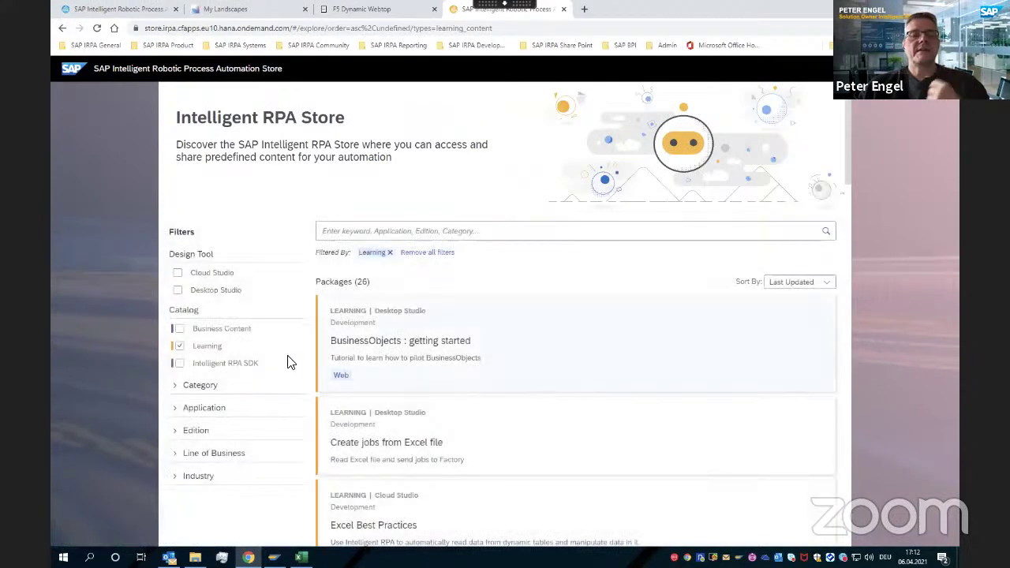
Filter Learning packages by the Cloud Studio design tool and scroll through the 11 results
{"action": "left_click", "coordinate": [178, 274]}
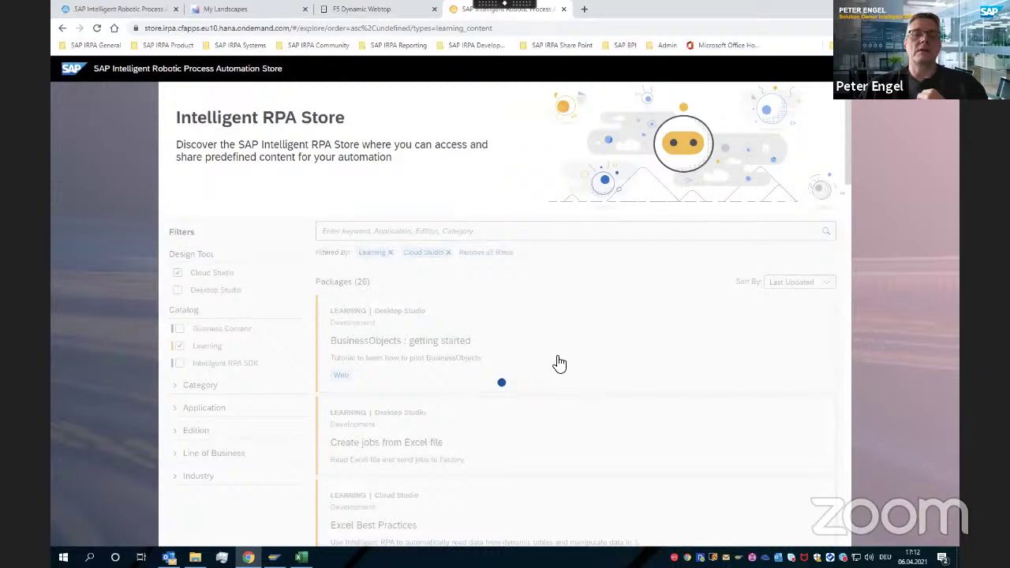
{"action": "scroll", "coordinate": [513, 362], "scroll_direction": "down", "scroll_amount": 1}
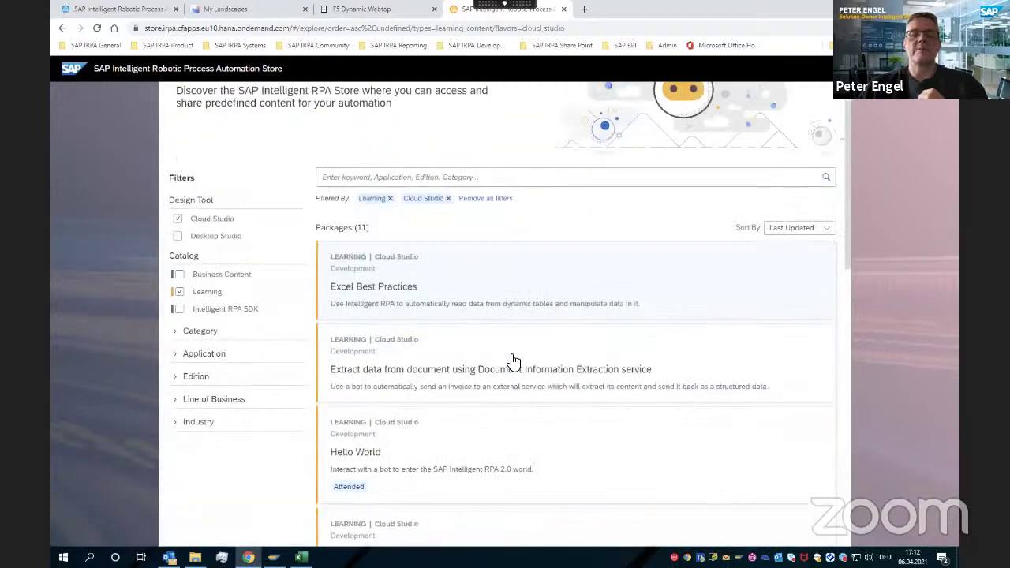
{"action": "scroll", "coordinate": [513, 362], "scroll_direction": "down", "scroll_amount": 3}
{"action": "scroll", "coordinate": [513, 362], "scroll_direction": "down", "scroll_amount": 4}
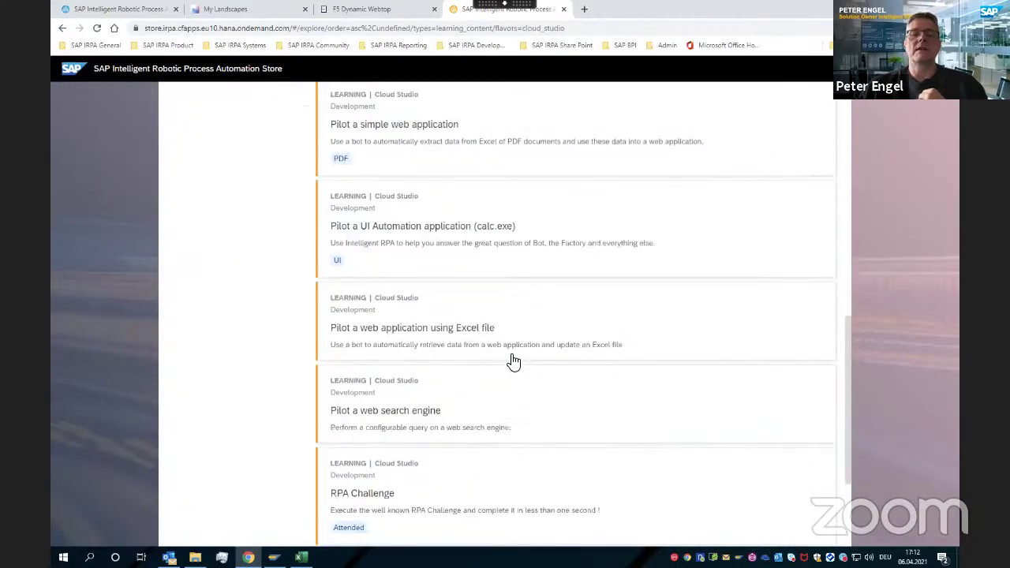
{"action": "scroll", "coordinate": [513, 362], "scroll_direction": "down", "scroll_amount": 3}
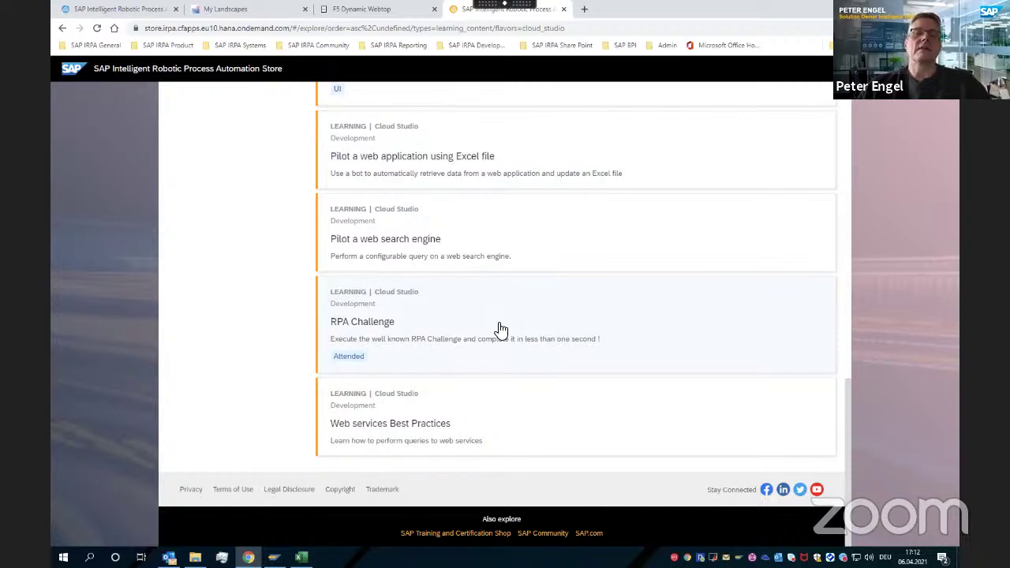
{"action": "scroll", "coordinate": [501, 329], "scroll_direction": "up", "scroll_amount": 3}
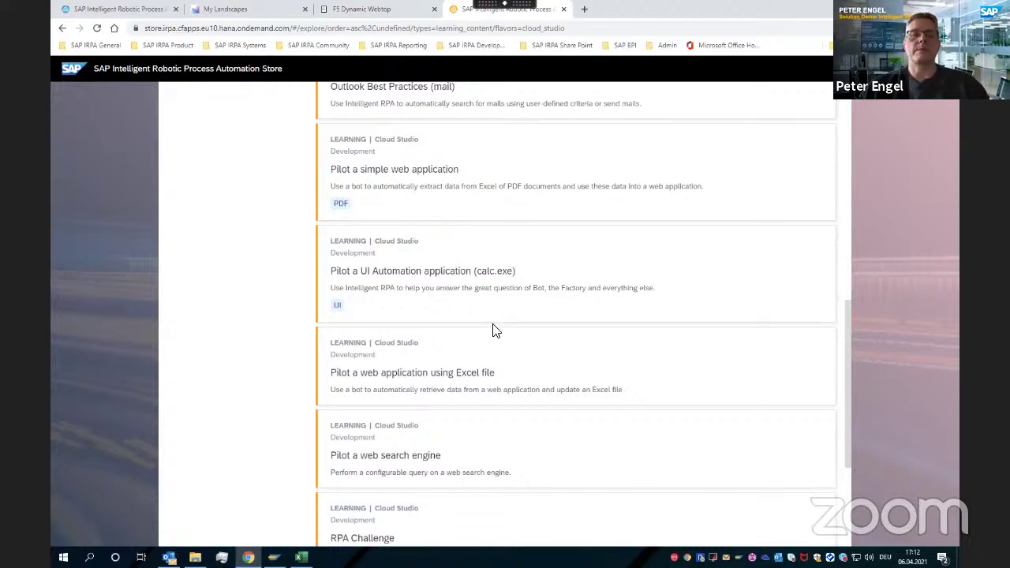
{"action": "scroll", "coordinate": [492, 330], "scroll_direction": "up", "scroll_amount": 10}
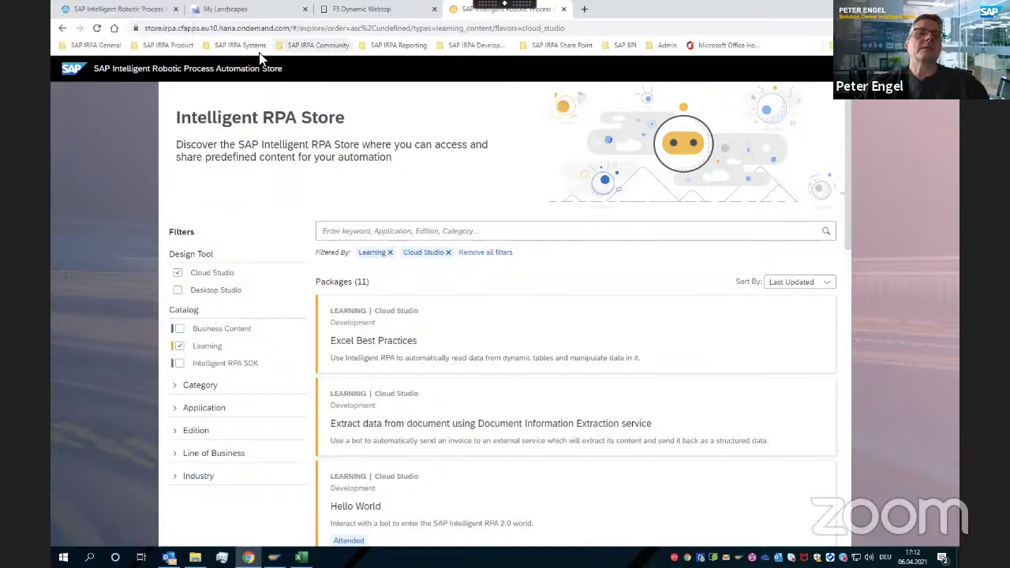
From the Factory's Projects list, open the BlogPost Excel project in Cloud Studio
{"action": "left_click", "coordinate": [170, 11]}
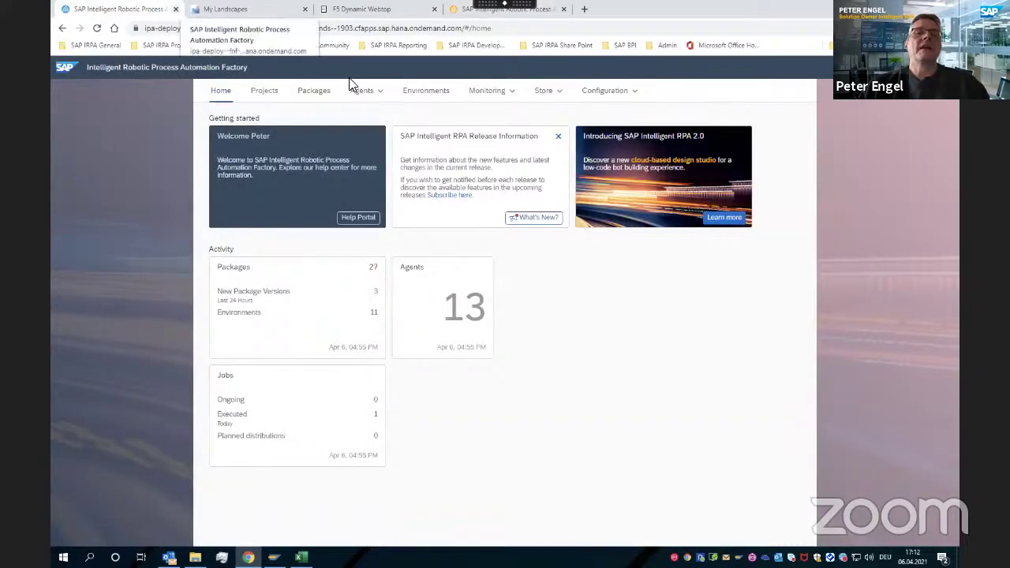
{"action": "left_click", "coordinate": [265, 93]}
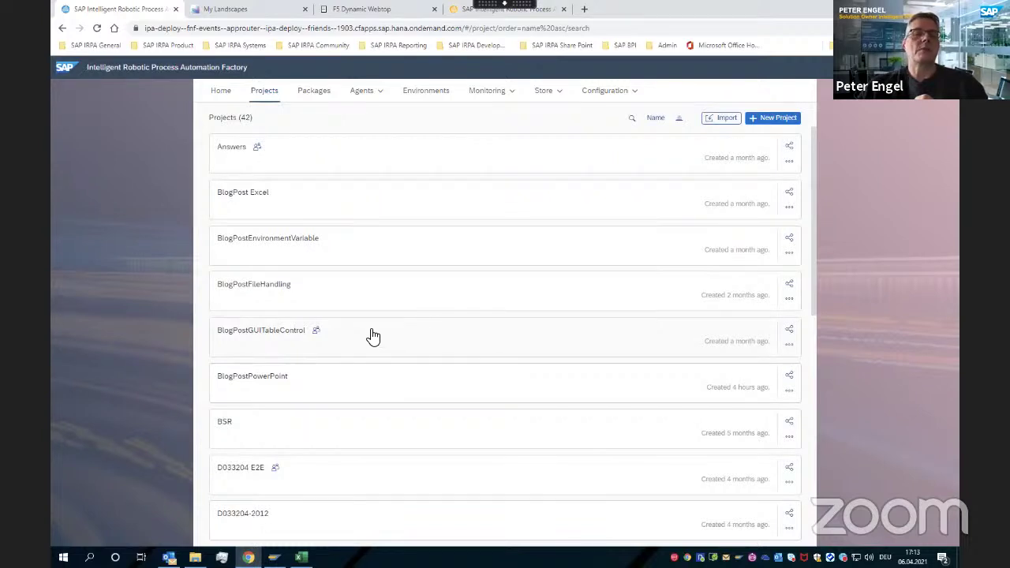
{"action": "left_click", "coordinate": [285, 201]}
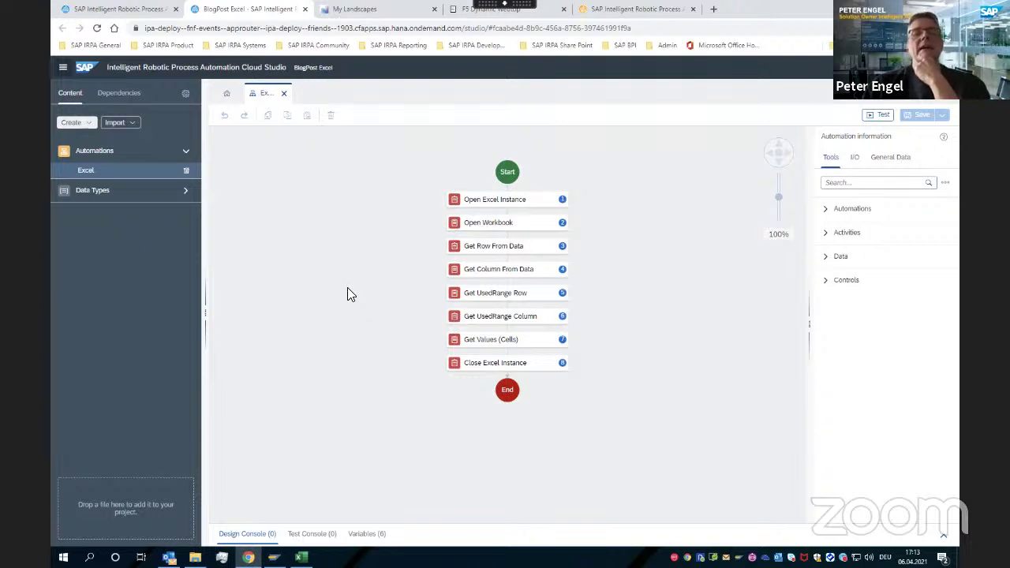
Show the Dependencies page in Project Properties, listing irpa_core and irpa_excel at 1.8.61
{"action": "left_click", "coordinate": [87, 123]}
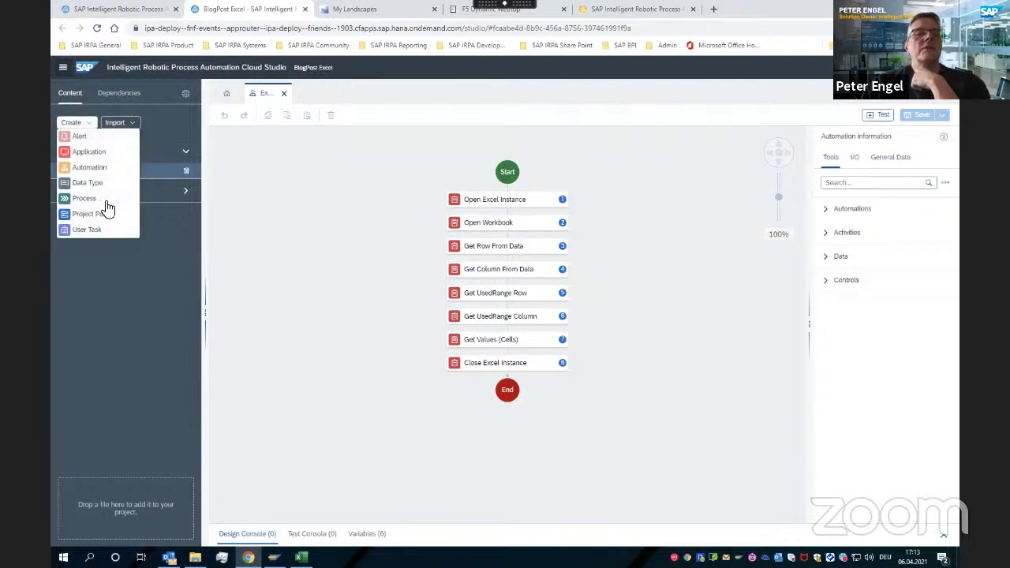
{"action": "left_click", "coordinate": [113, 96]}
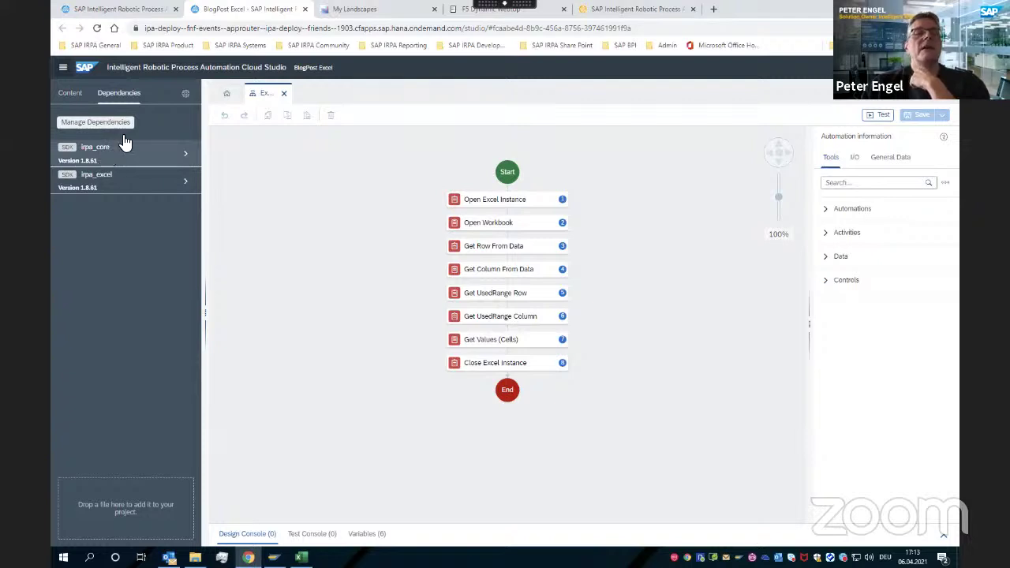
{"action": "left_click", "coordinate": [186, 92]}
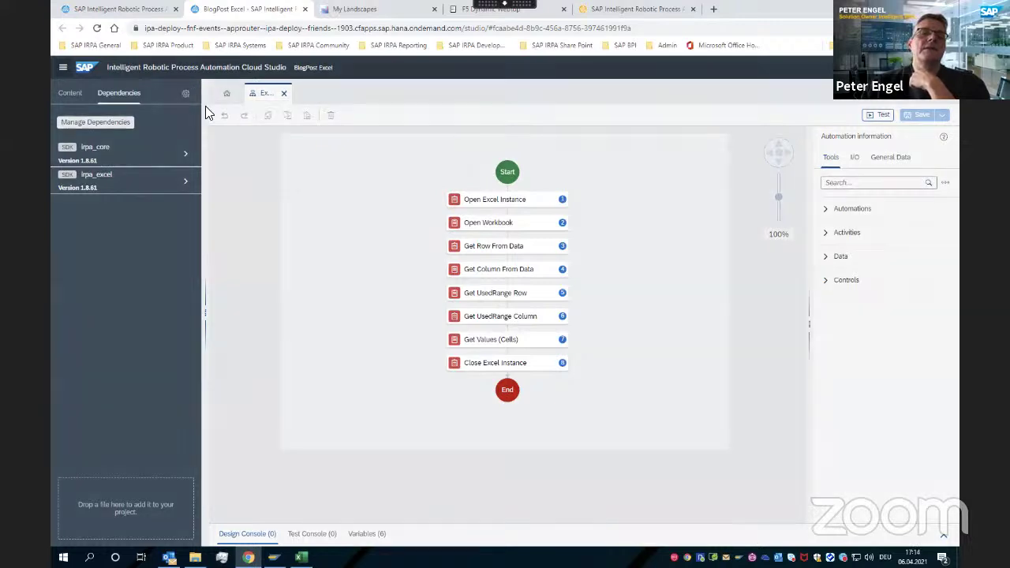
{"action": "left_click", "coordinate": [349, 273]}
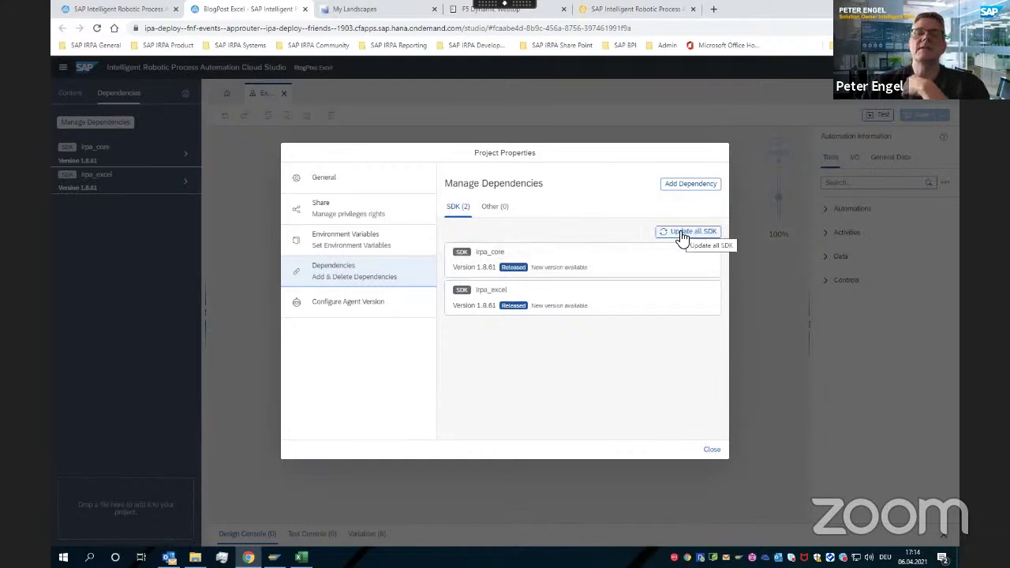
Update all SDKs so irpa_core and irpa_excel reach 1.10.44, then close Project Properties
{"action": "left_click", "coordinate": [683, 234]}
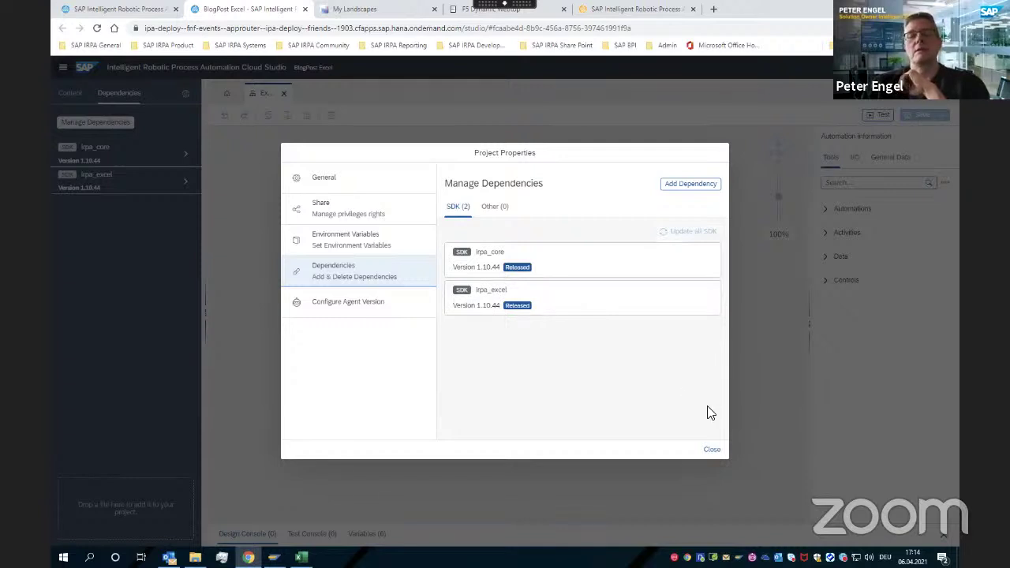
{"action": "left_click", "coordinate": [712, 450]}
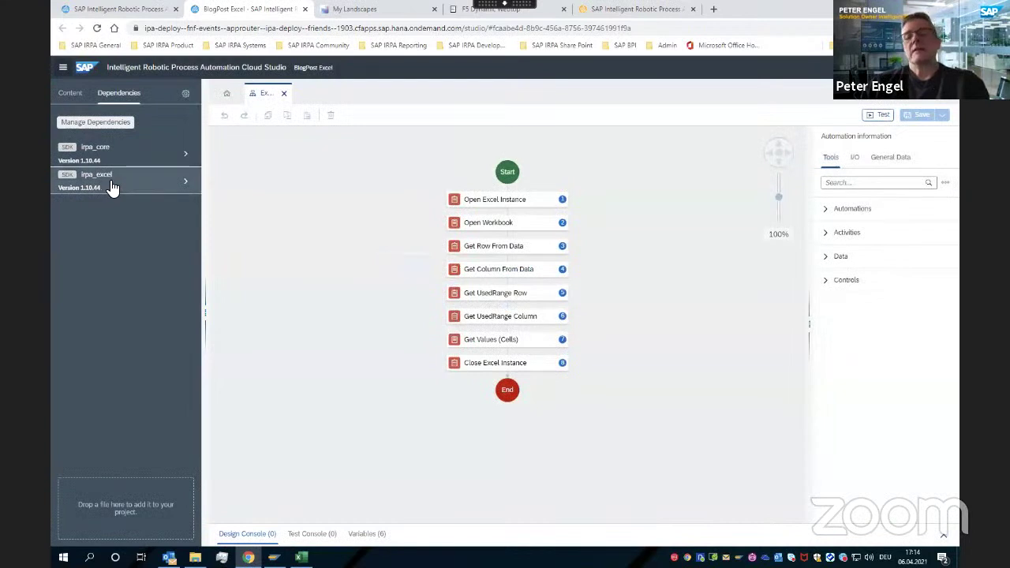
Filter the Activities list by 'exc' and show the Open Workbook step's parameters
{"action": "left_click", "coordinate": [828, 233]}
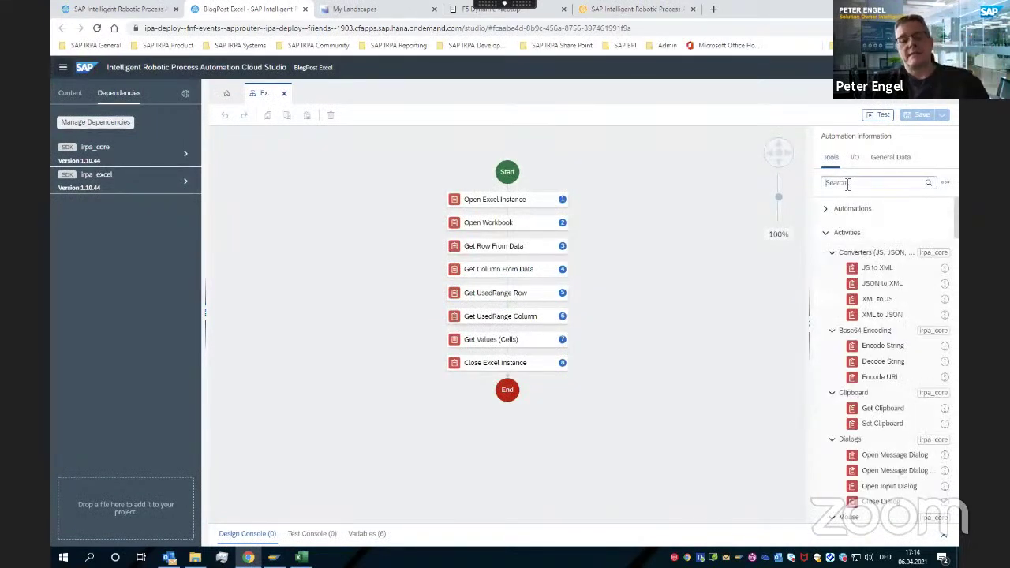
{"action": "left_click", "coordinate": [847, 184]}
{"action": "type", "text": "excel"}
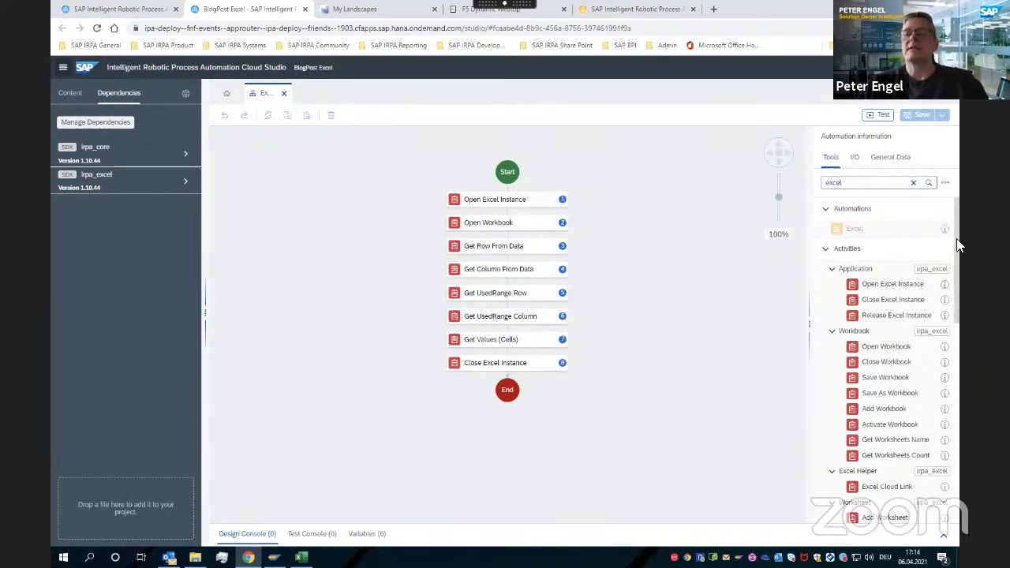
{"action": "scroll", "coordinate": [955, 255], "scroll_direction": "down", "scroll_amount": 3}
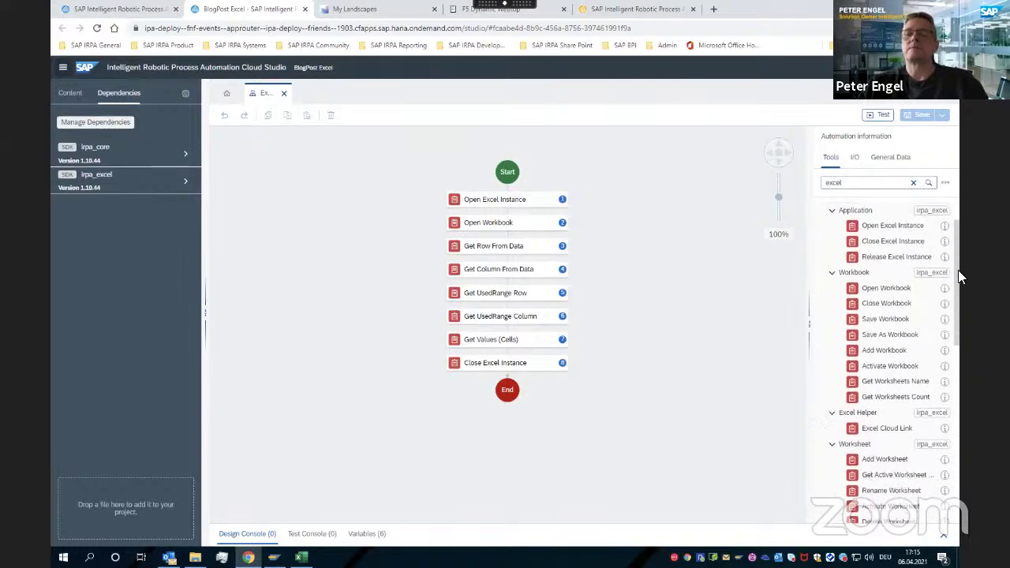
{"action": "mouse_move", "coordinate": [958, 347]}
{"action": "left_mouse_down"}
{"action": "mouse_move", "coordinate": [957, 474]}
{"action": "mouse_move", "coordinate": [958, 336]}
{"action": "left_mouse_up"}
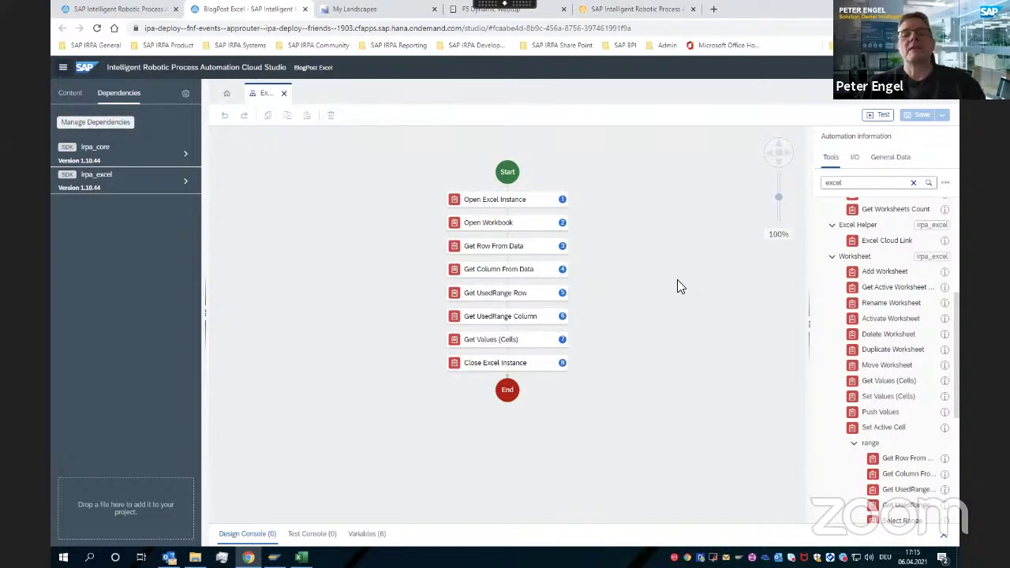
{"action": "left_click", "coordinate": [510, 223]}
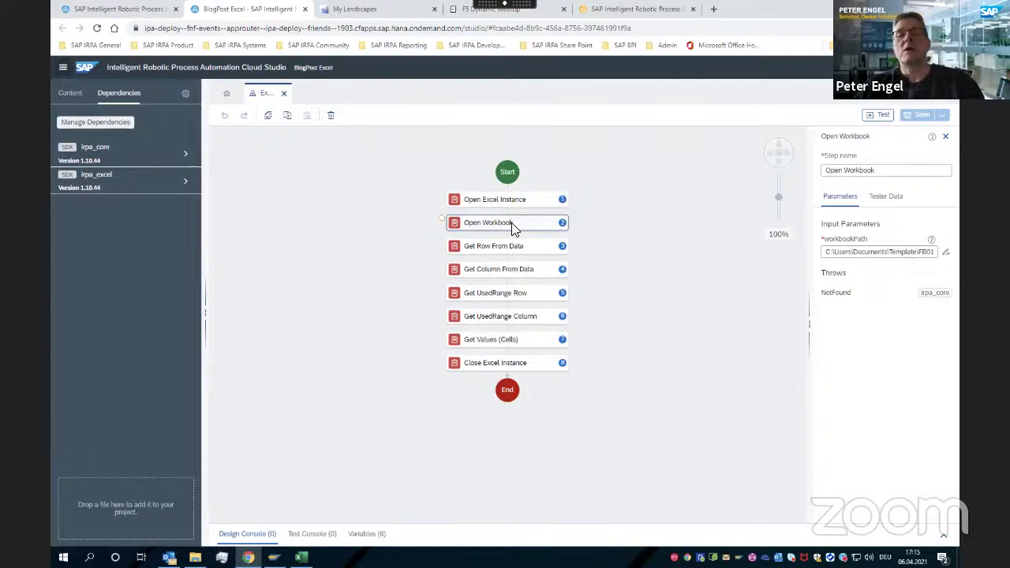
Select Get Row From Data to view its referenceCell, verticalDirection and rowIndex parameters
{"action": "left_click", "coordinate": [504, 251]}
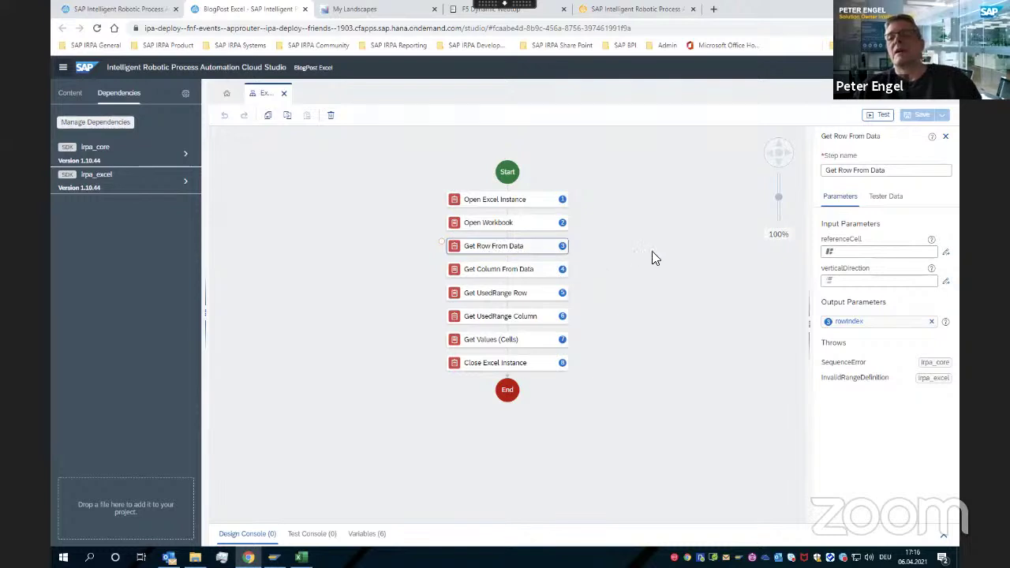
Set Get Row From Data's referenceCell to A1 and verticalDirection to xlDown
{"action": "left_click", "coordinate": [932, 241]}
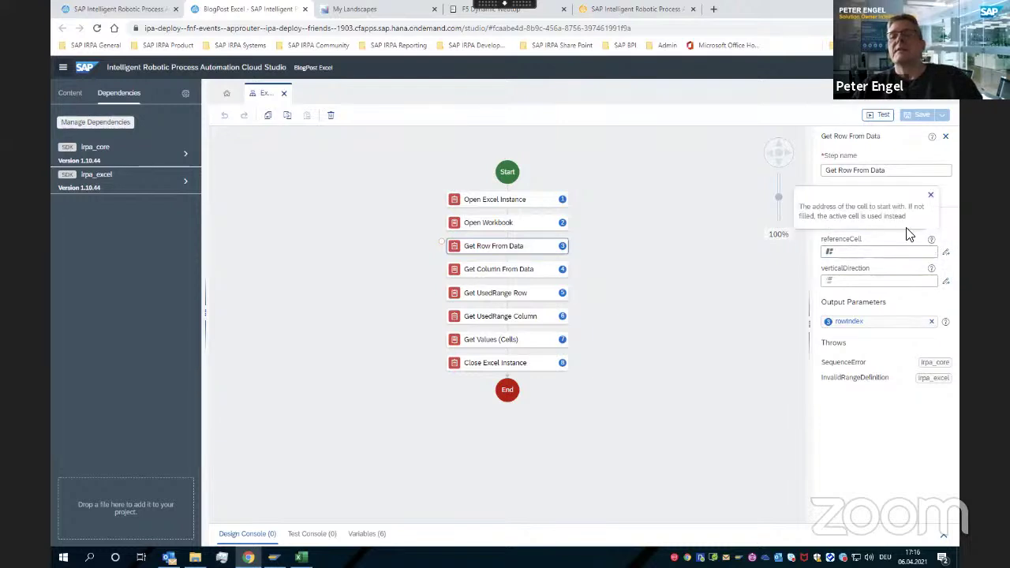
{"action": "left_click", "coordinate": [843, 254]}
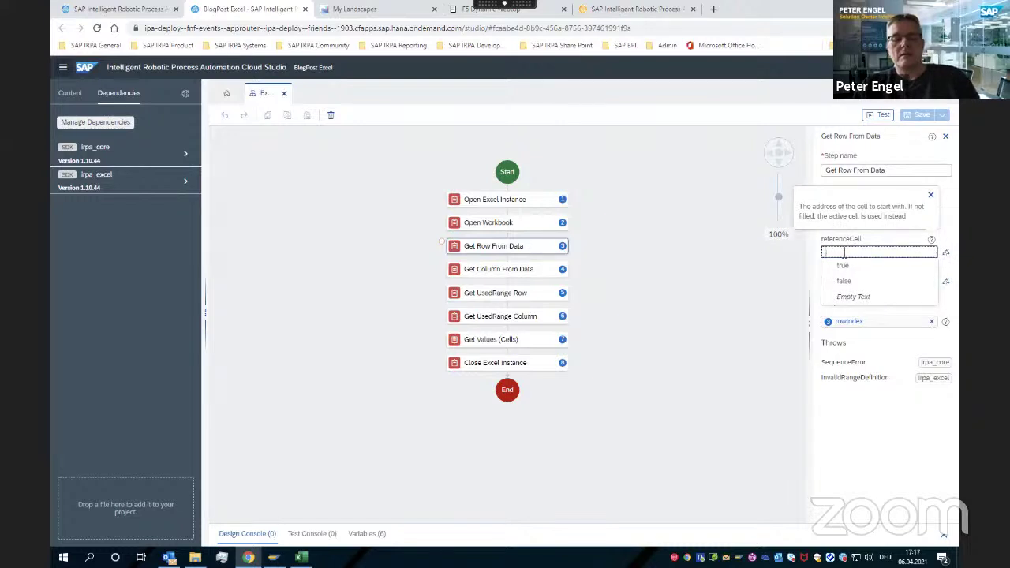
{"action": "type", "text": "A1"}
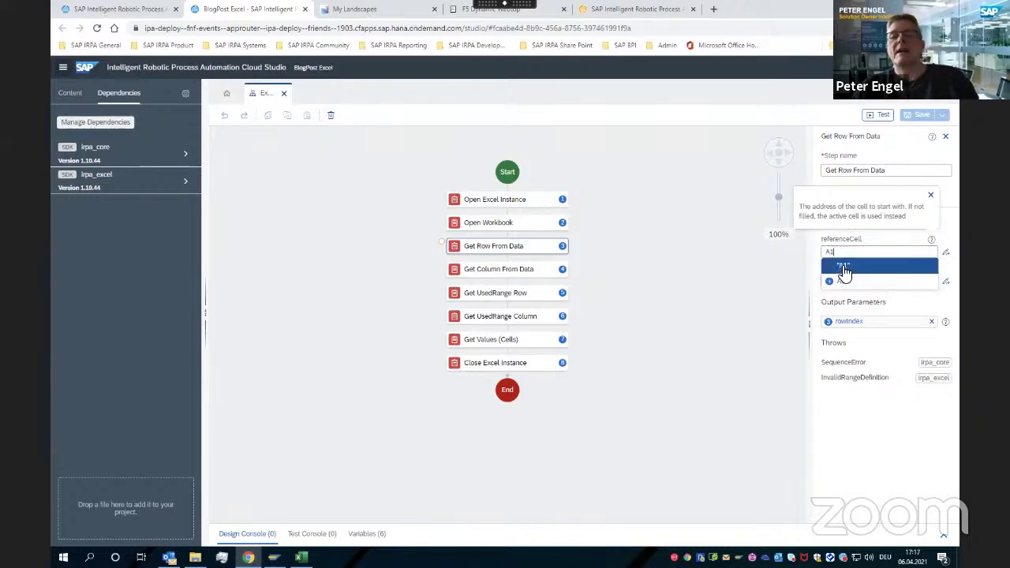
{"action": "left_click", "coordinate": [843, 270]}
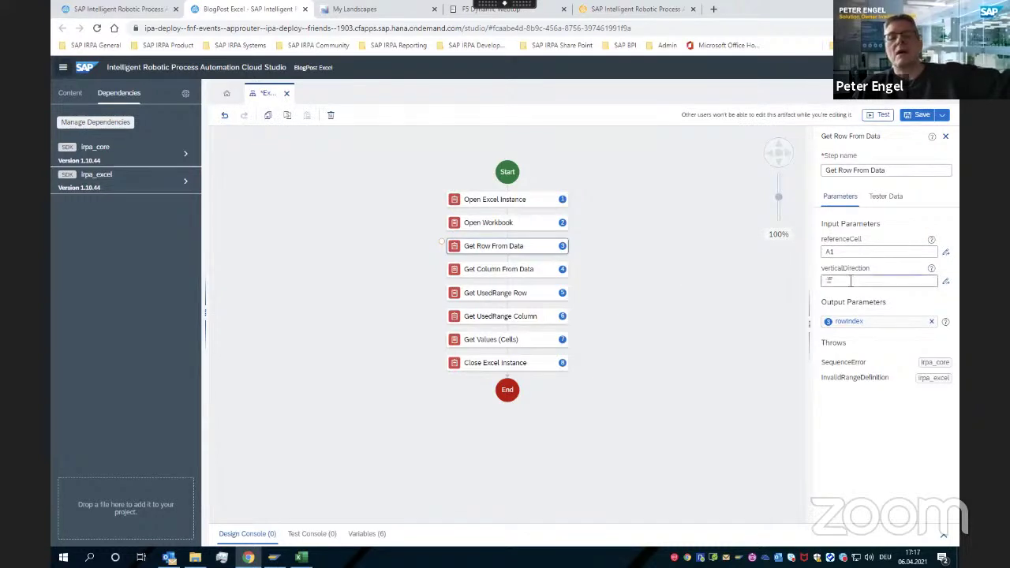
{"action": "left_click", "coordinate": [851, 281]}
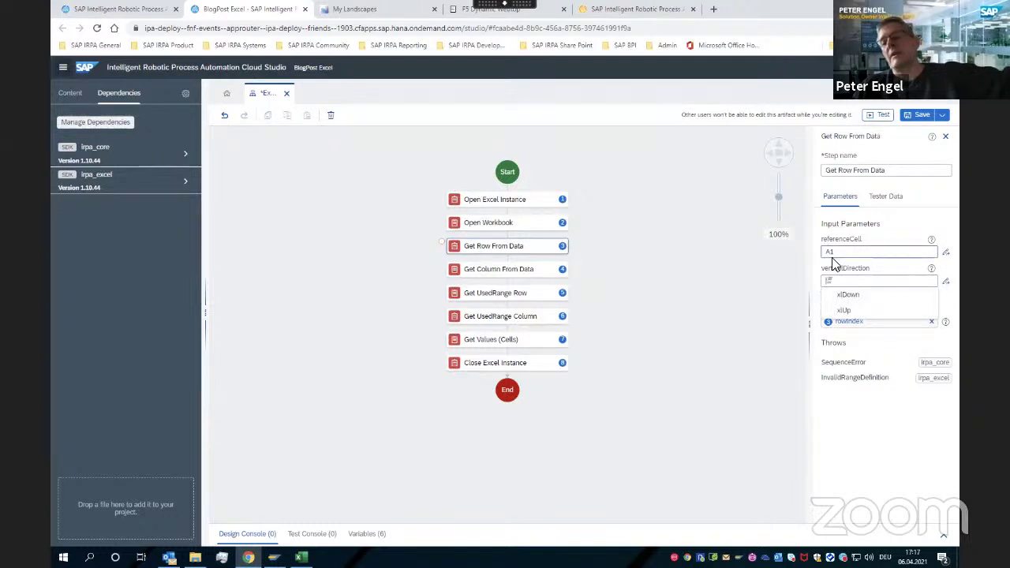
{"action": "left_click", "coordinate": [849, 294]}
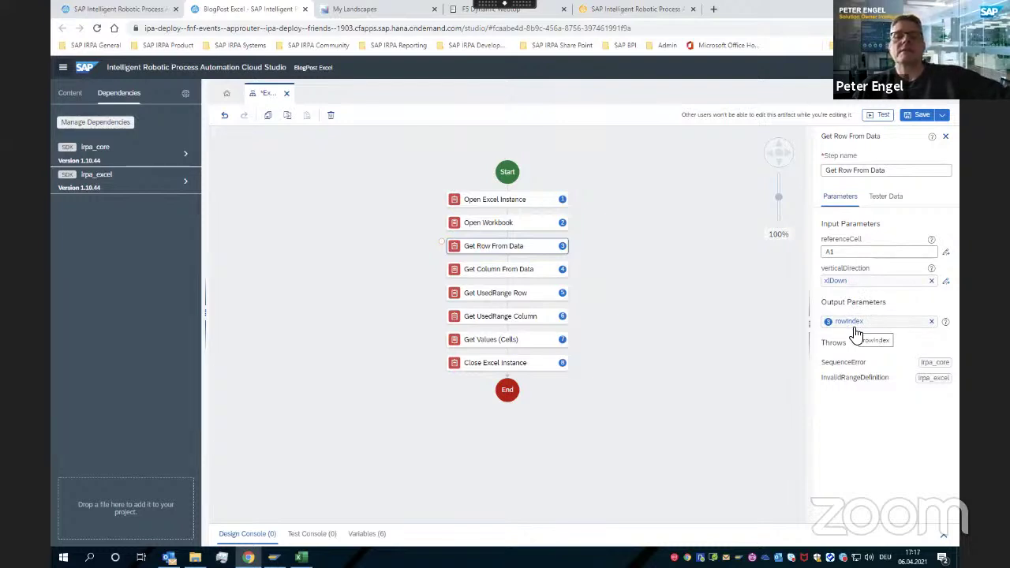
{"action": "left_click", "coordinate": [498, 271]}
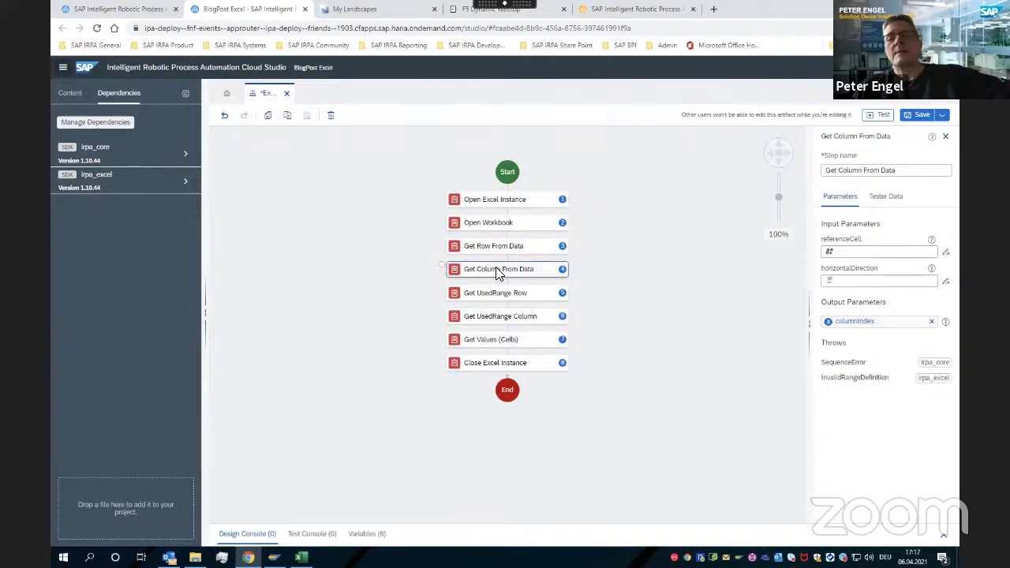
Enter E6 as Get Column From Data's referenceCell and list its horizontal direction options
{"action": "left_click", "coordinate": [842, 254]}
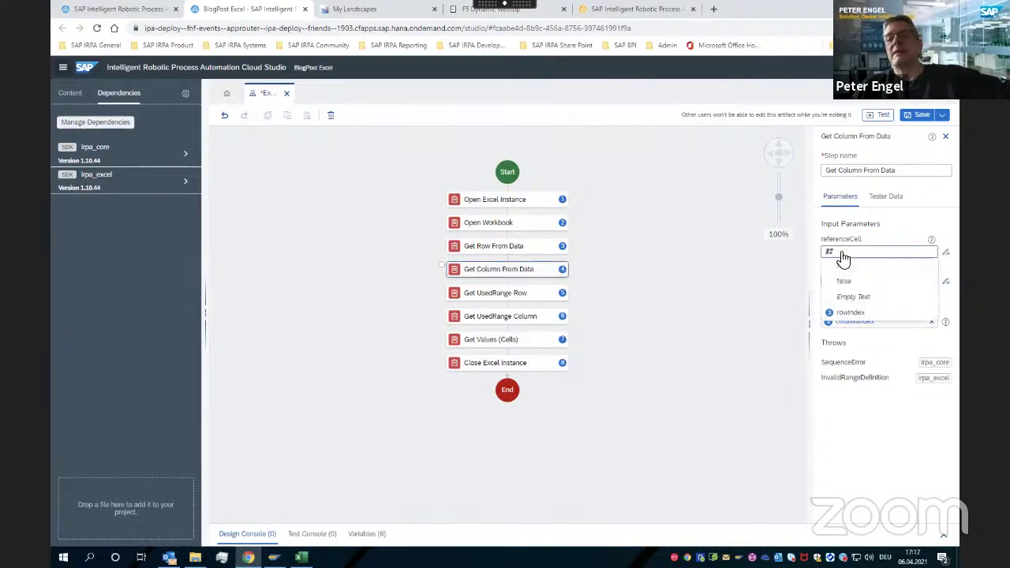
{"action": "type", "text": "b"}
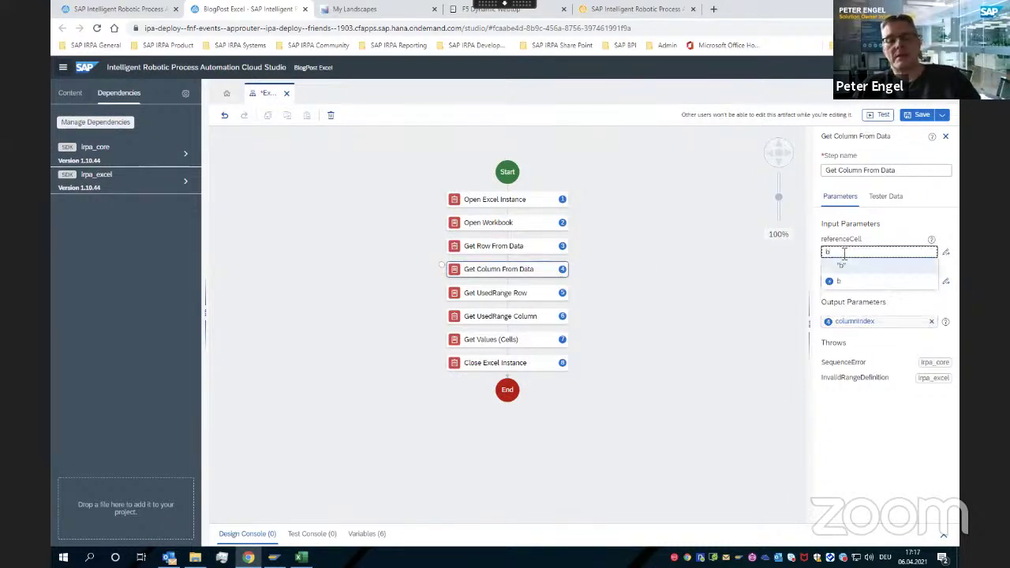
{"action": "key", "text": "BackSpace"}
{"action": "type", "text": "E6"}
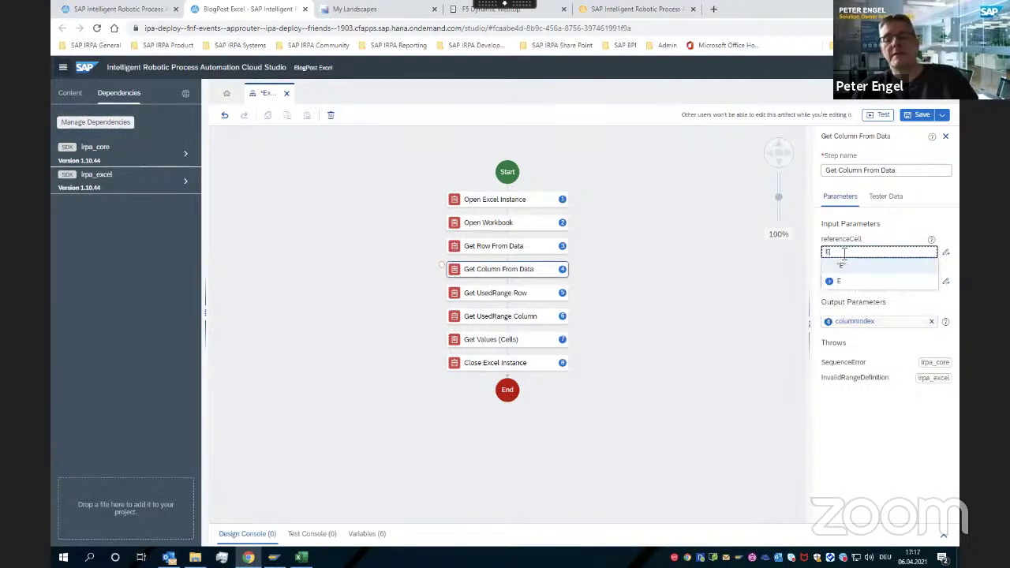
{"action": "left_click", "coordinate": [848, 269]}
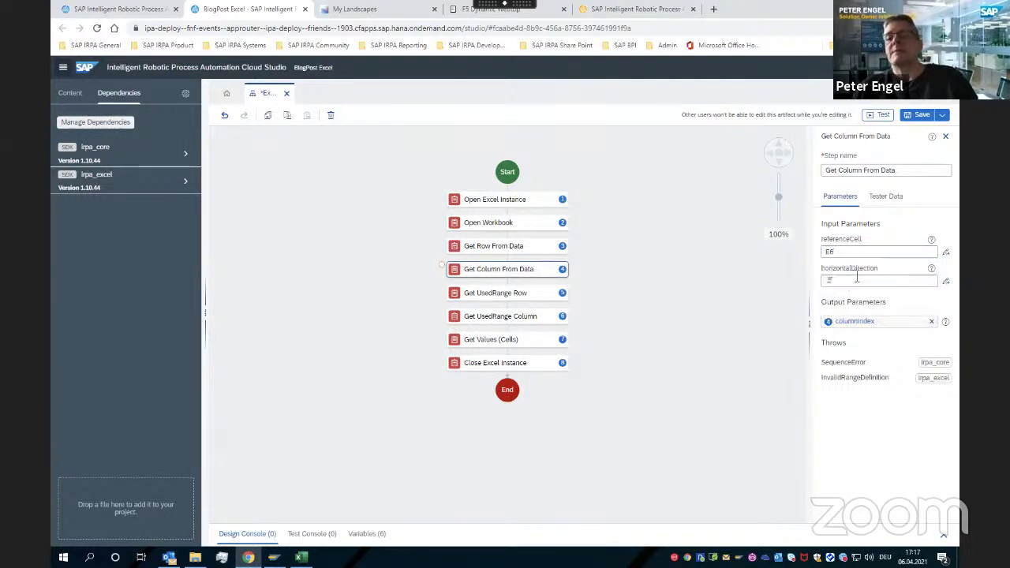
{"action": "left_click", "coordinate": [856, 281]}
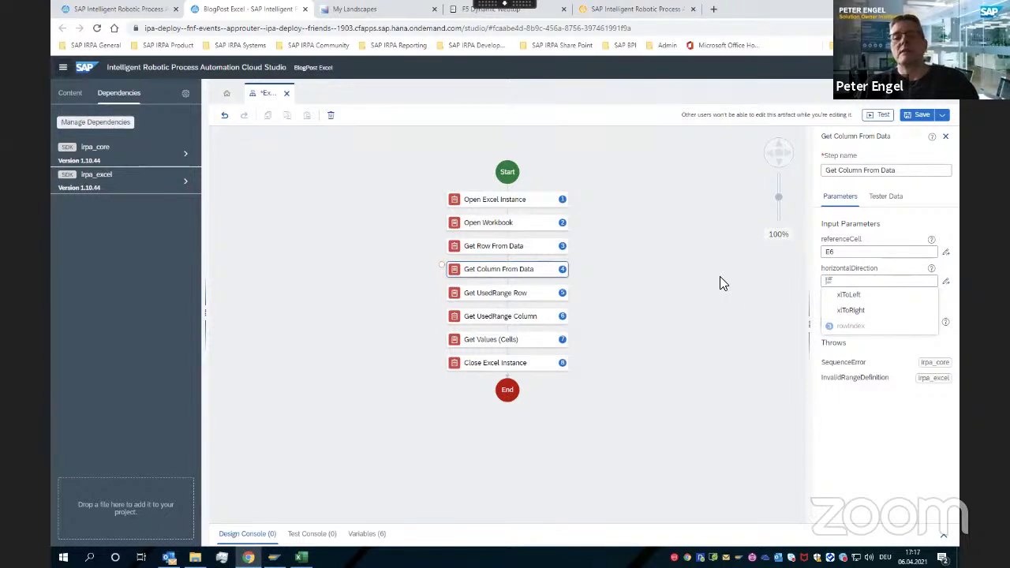
{"action": "left_click", "coordinate": [492, 293]}
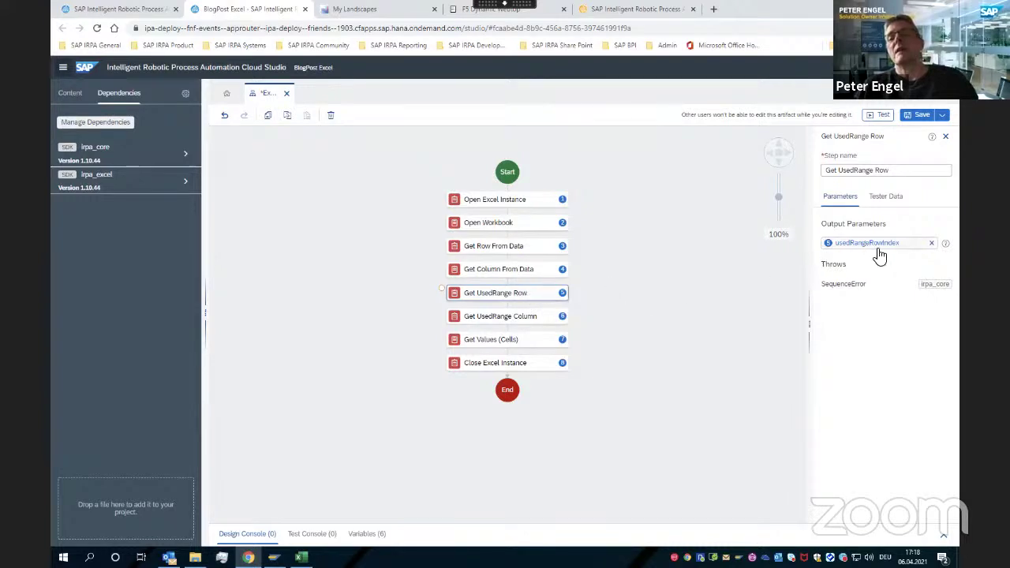
Remove the Get UsedRange Row output variable, then inspect Get UsedRange Column and Get Values (Cells)
{"action": "left_click", "coordinate": [931, 243]}
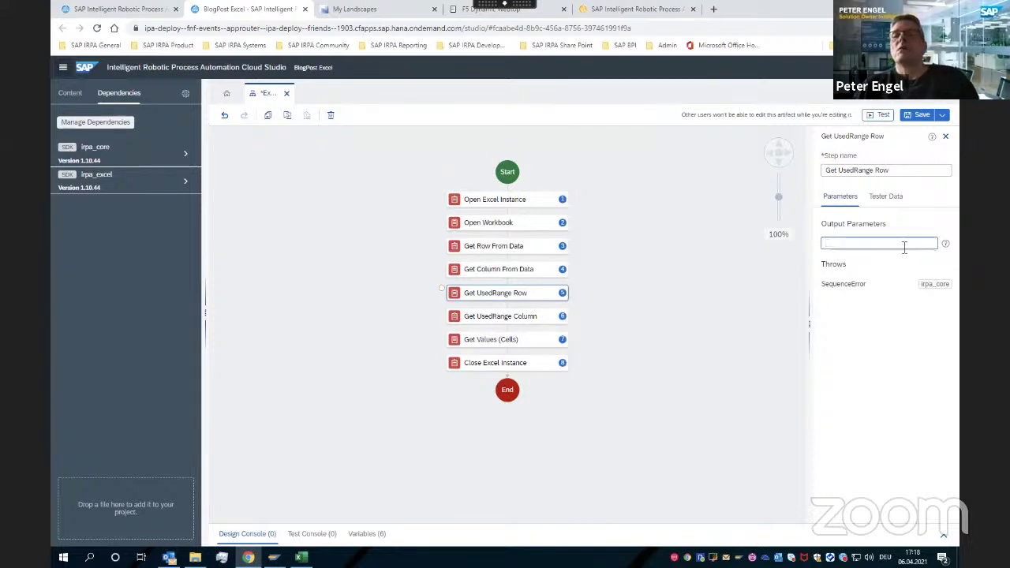
{"action": "left_click", "coordinate": [947, 246]}
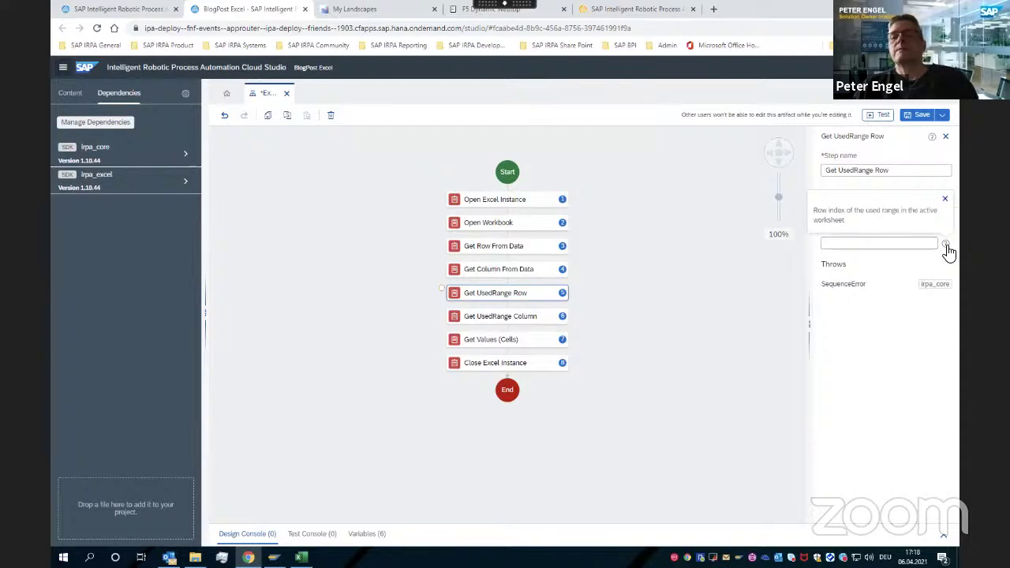
{"action": "left_click", "coordinate": [523, 319]}
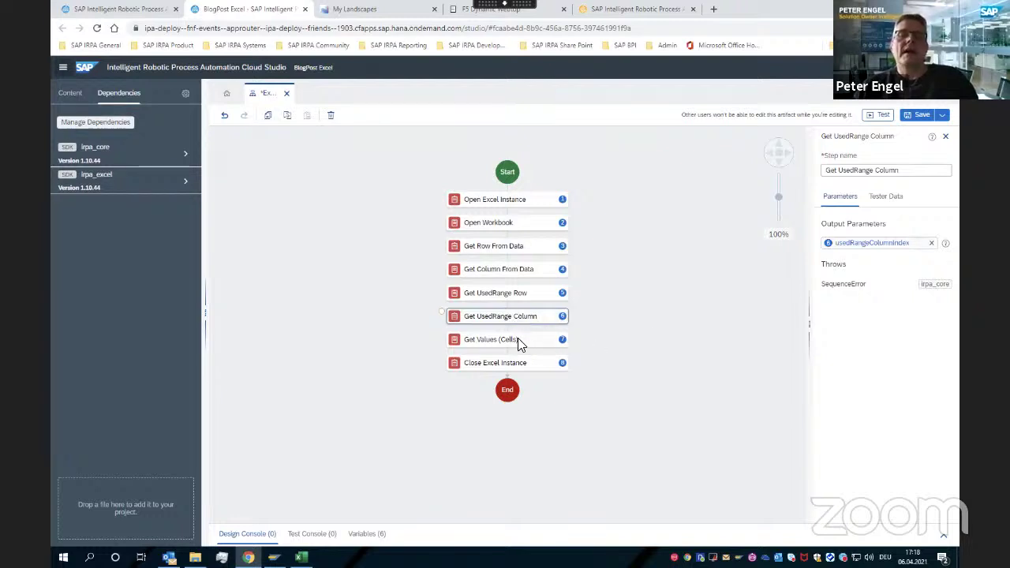
{"action": "left_click", "coordinate": [513, 339]}
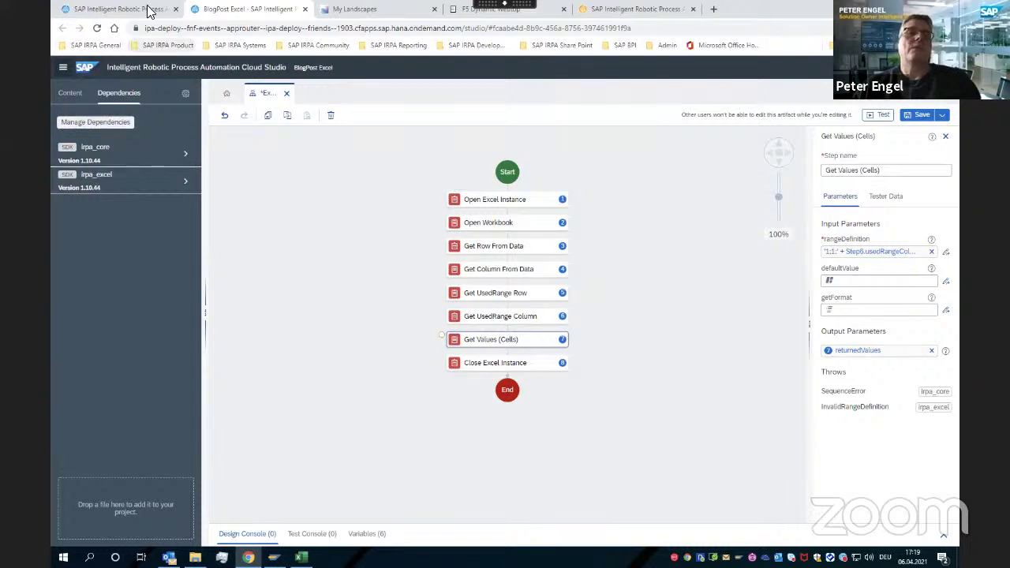
From the Factory projects list, create a new project called 'CloudLink'
{"action": "left_click", "coordinate": [119, 9]}
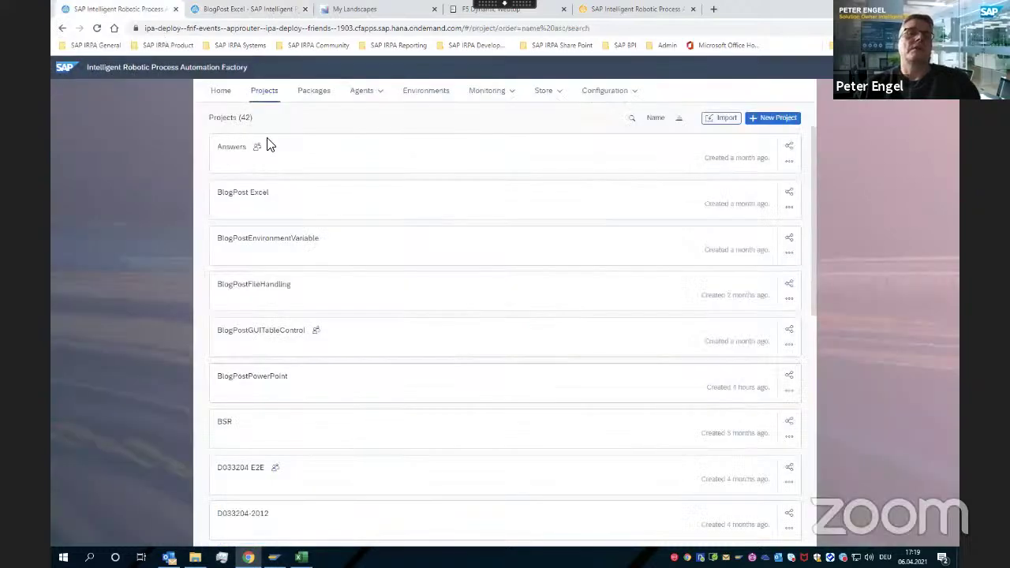
{"action": "left_click", "coordinate": [773, 120]}
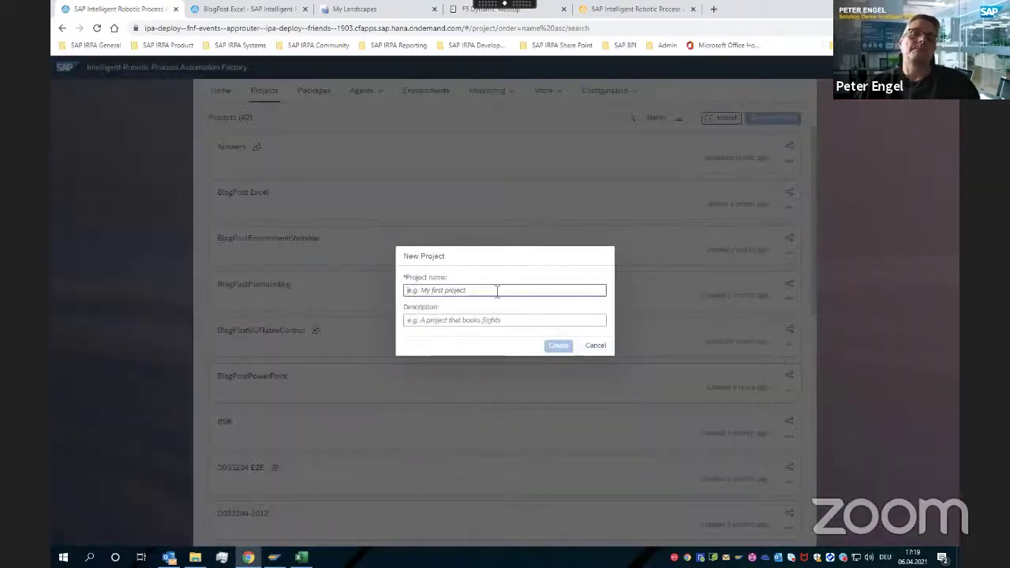
{"action": "left_click", "coordinate": [497, 290]}
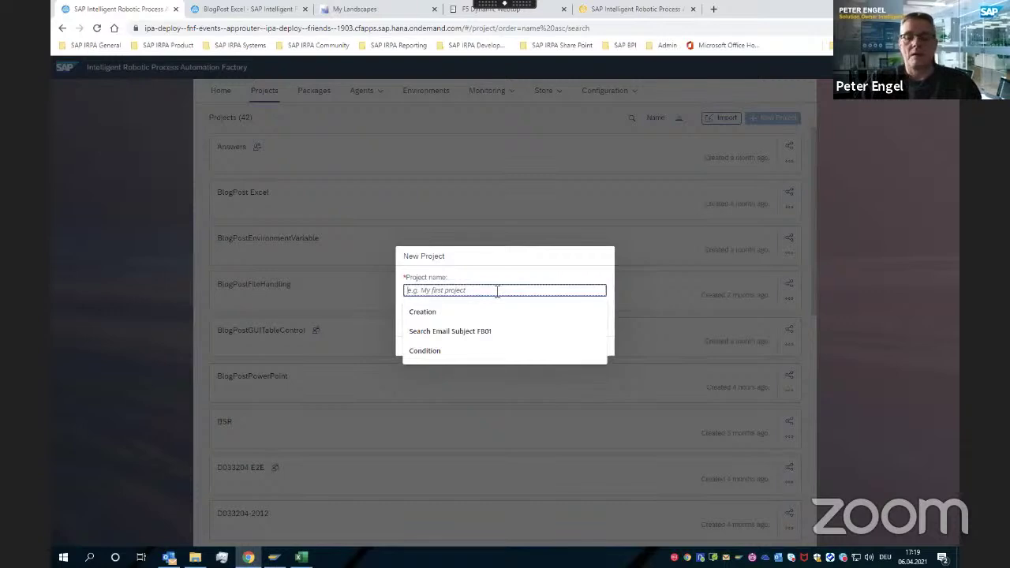
{"action": "type", "text": "Cloud"}
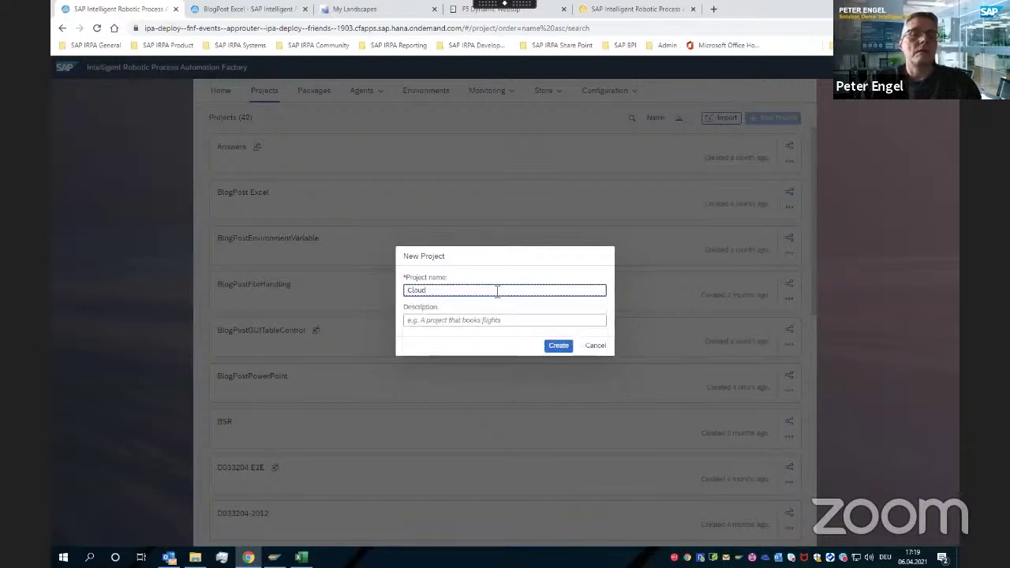
{"action": "type", "text": "Lib"}
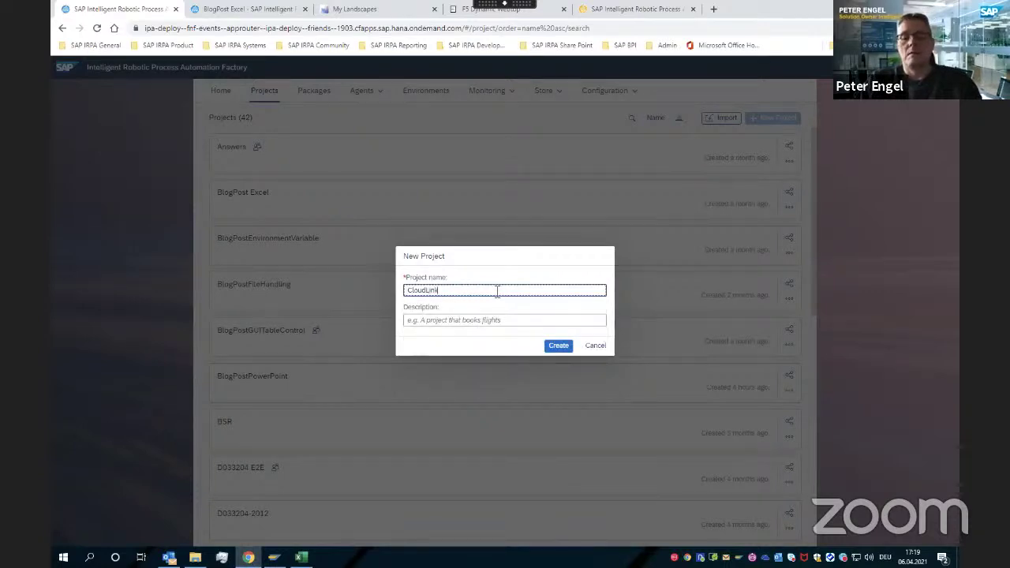
{"action": "key", "text": "Return"}
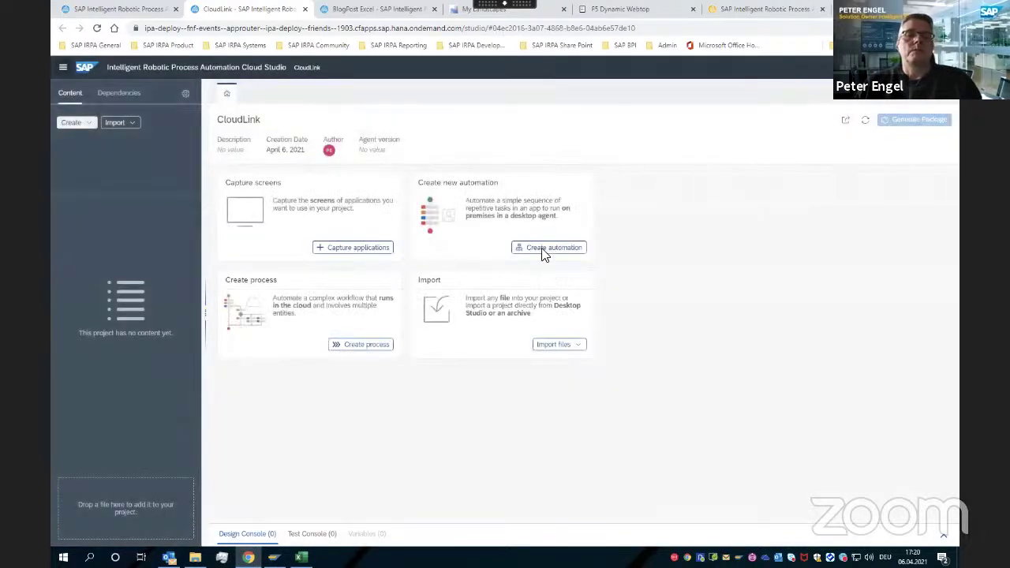
Create a new automation named CloudLink targeting agent version 2.0.10
{"action": "left_click", "coordinate": [543, 251]}
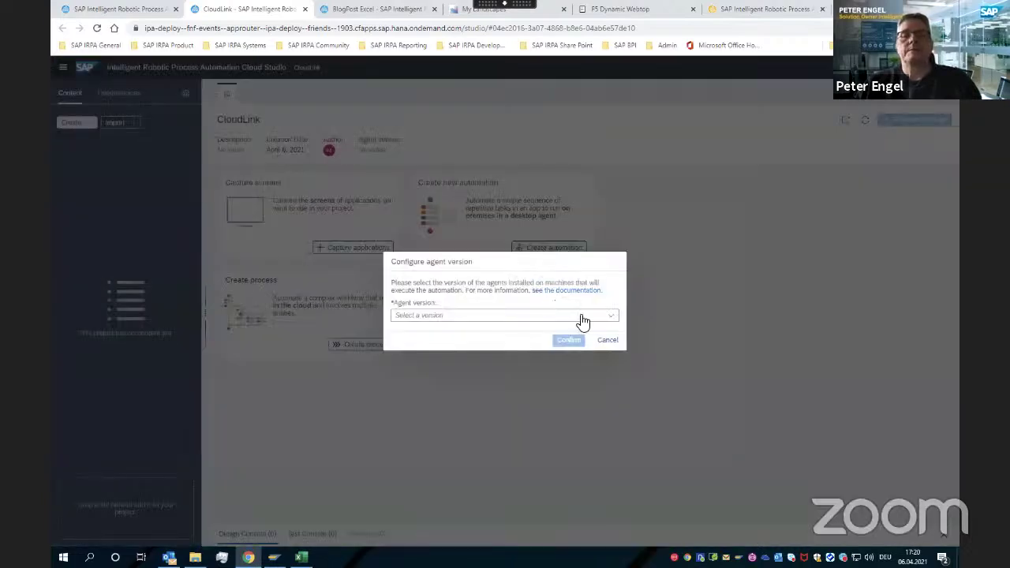
{"action": "left_click", "coordinate": [582, 316]}
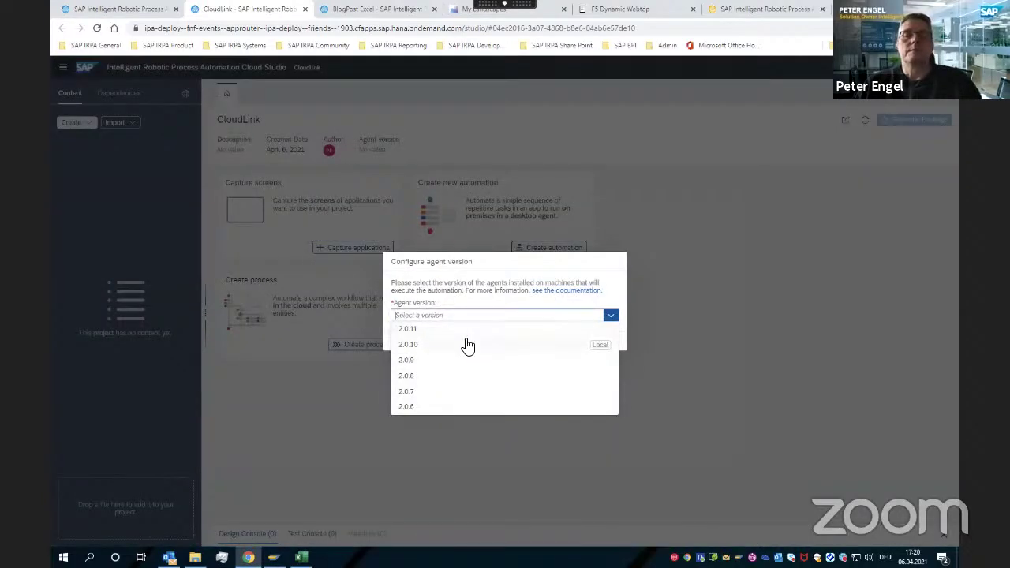
{"action": "left_click", "coordinate": [468, 345]}
{"action": "left_click", "coordinate": [561, 343]}
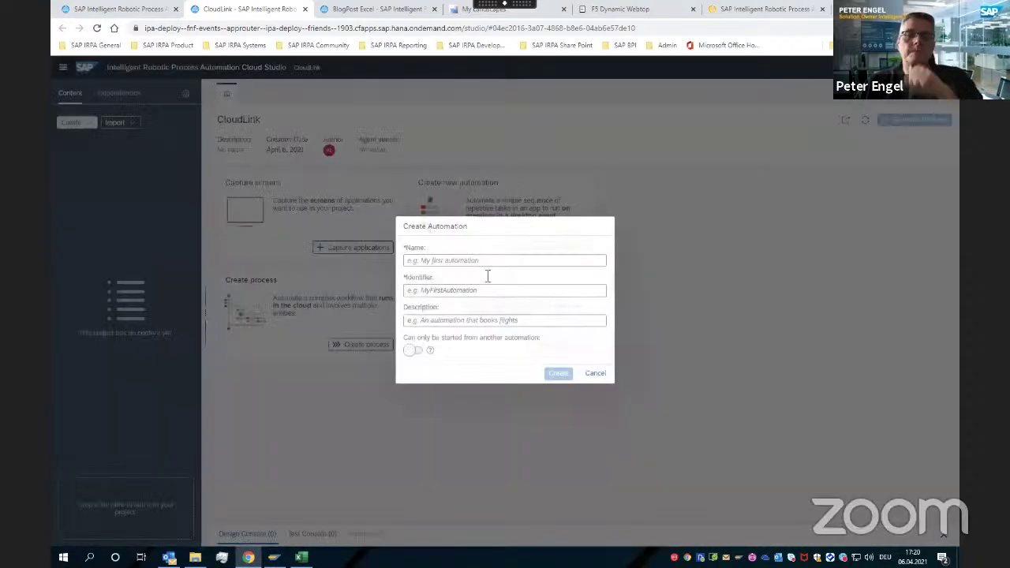
{"action": "type", "text": "CloudL"}
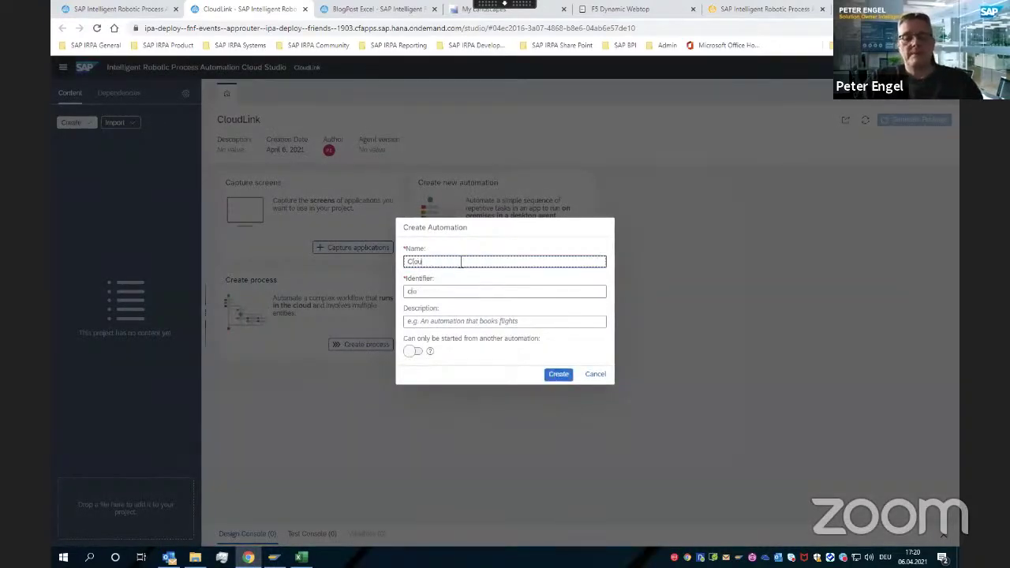
{"action": "type", "text": "ink"}
{"action": "key", "text": "Return"}
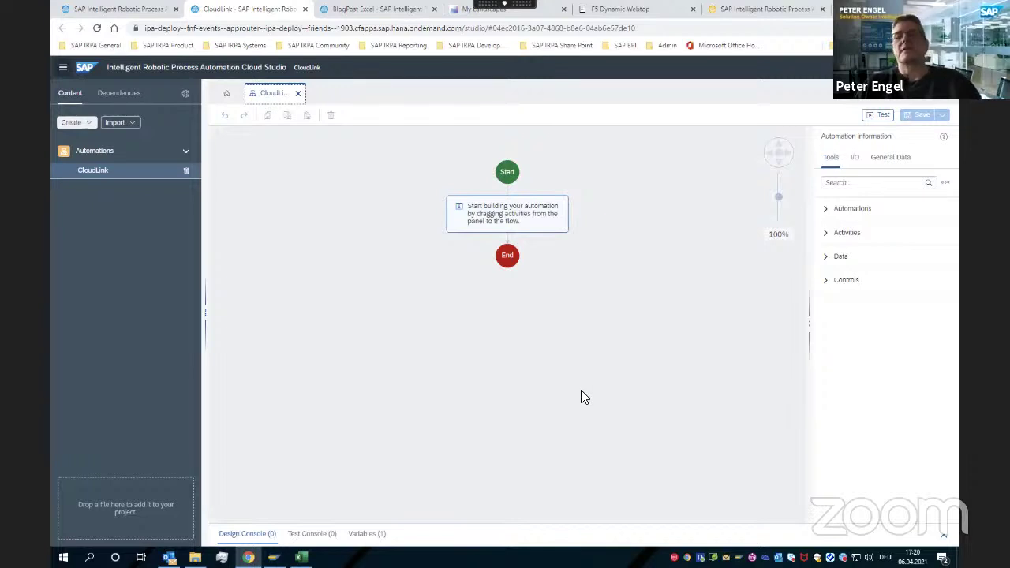
Search 'cloud' and add the Excel Cloud Link activity between Start and End
{"action": "left_click", "coordinate": [855, 183]}
{"action": "type", "text": "cloud"}
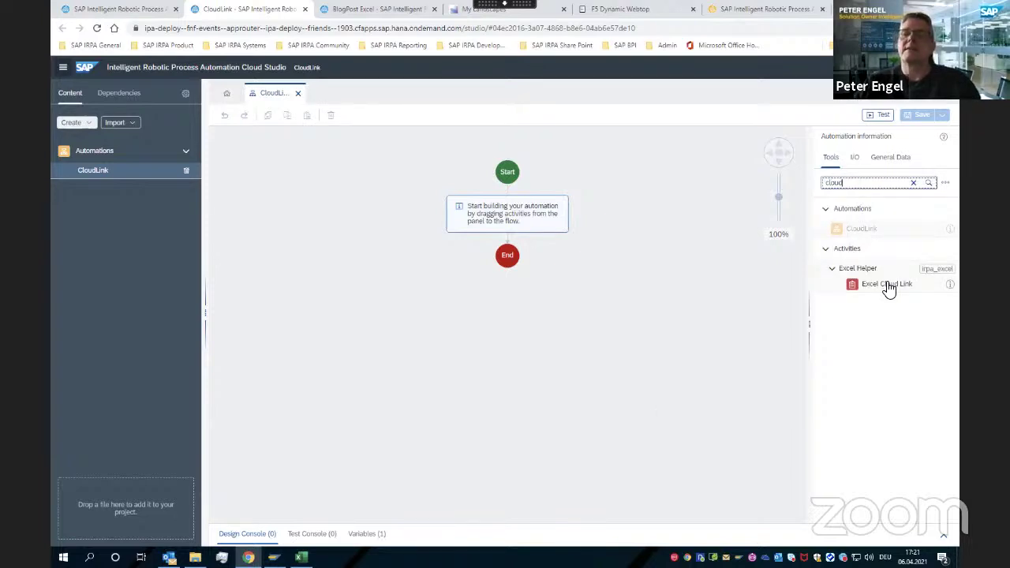
{"action": "left_click_drag", "start_coordinate": [886, 284], "coordinate": [525, 222]}
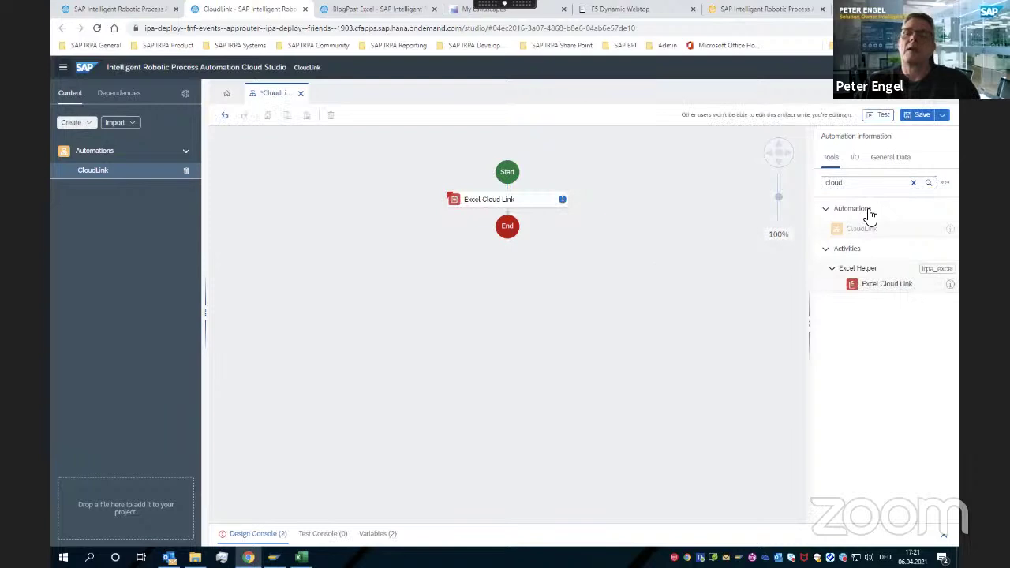
Search 'Excel', add Open Excel Instance above Excel Cloud Link, then select Excel Cloud Link
{"action": "left_click", "coordinate": [868, 182]}
{"action": "key", "text": "ctrl+a"}
{"action": "key", "text": "BackSpace"}
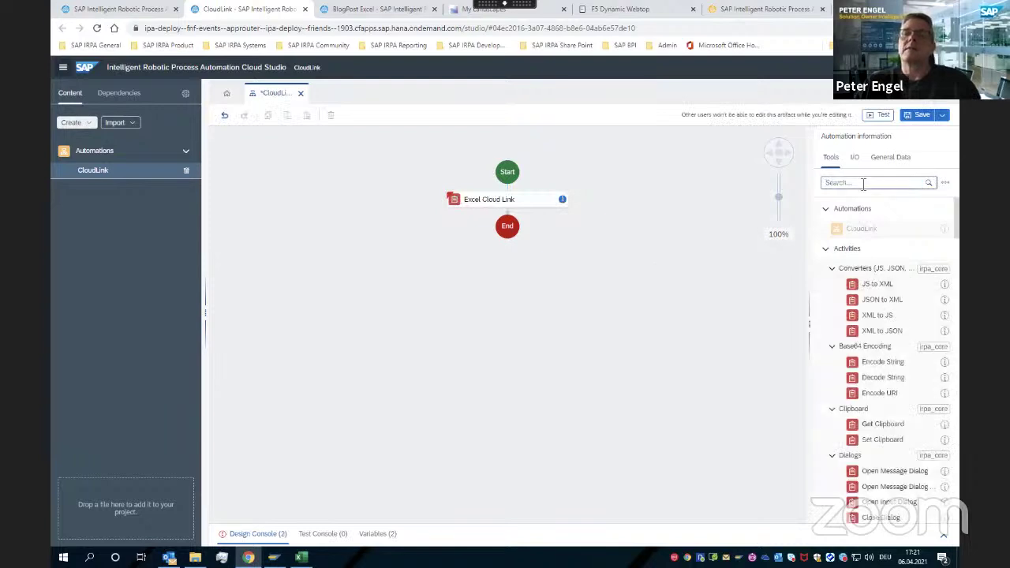
{"action": "type", "text": "Excel"}
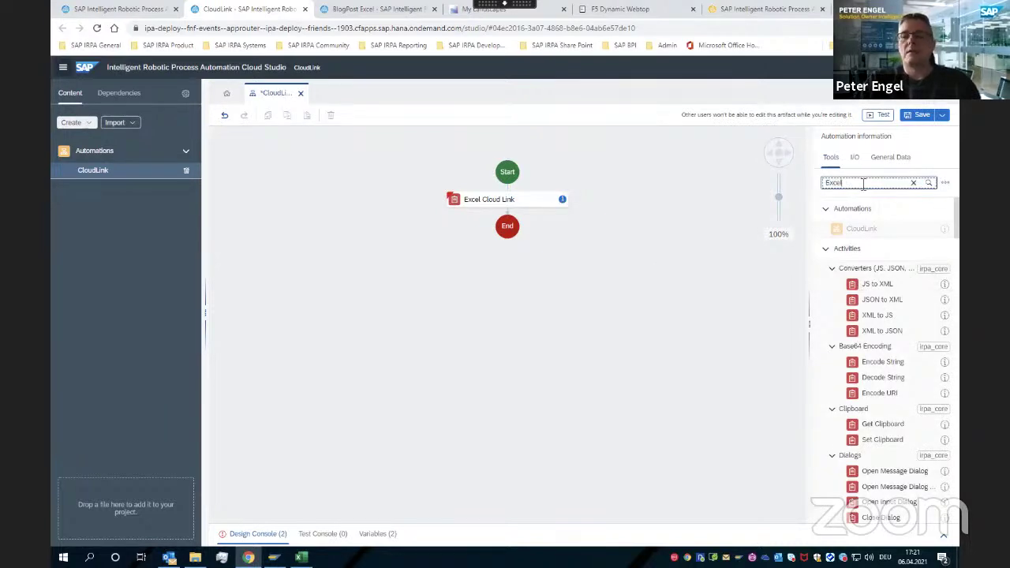
{"action": "left_click_drag", "start_coordinate": [891, 244], "coordinate": [535, 196]}
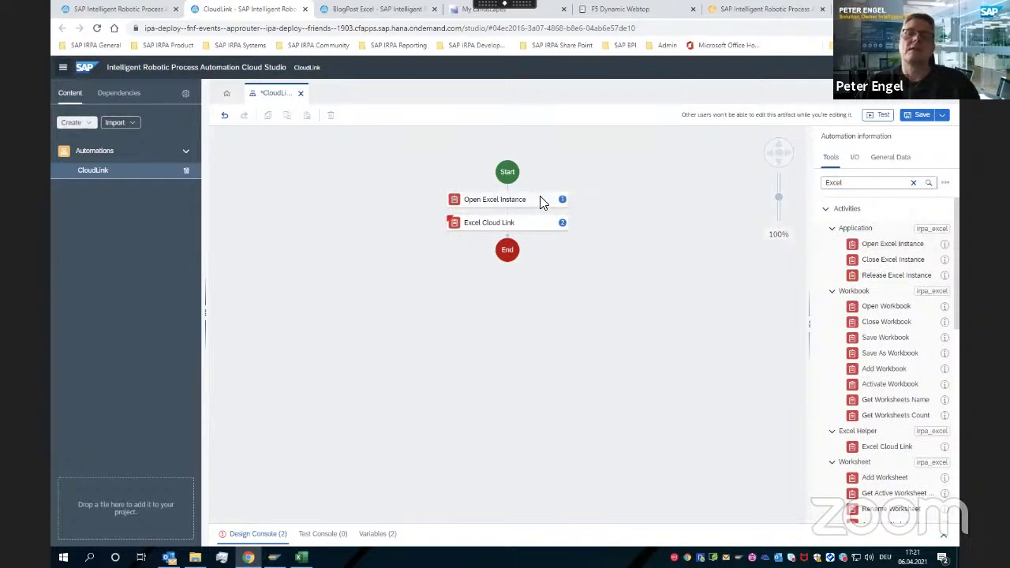
{"action": "left_click", "coordinate": [502, 224]}
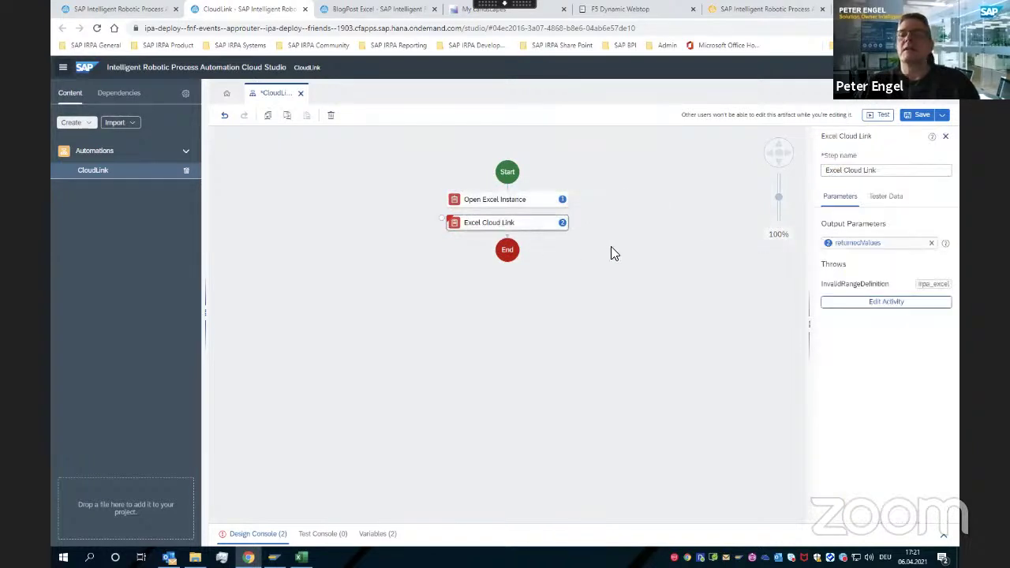
Open Excel Cloud Link's file and data type setup, then switch to the VA01.xlsx workbook
{"action": "left_click", "coordinate": [887, 303]}
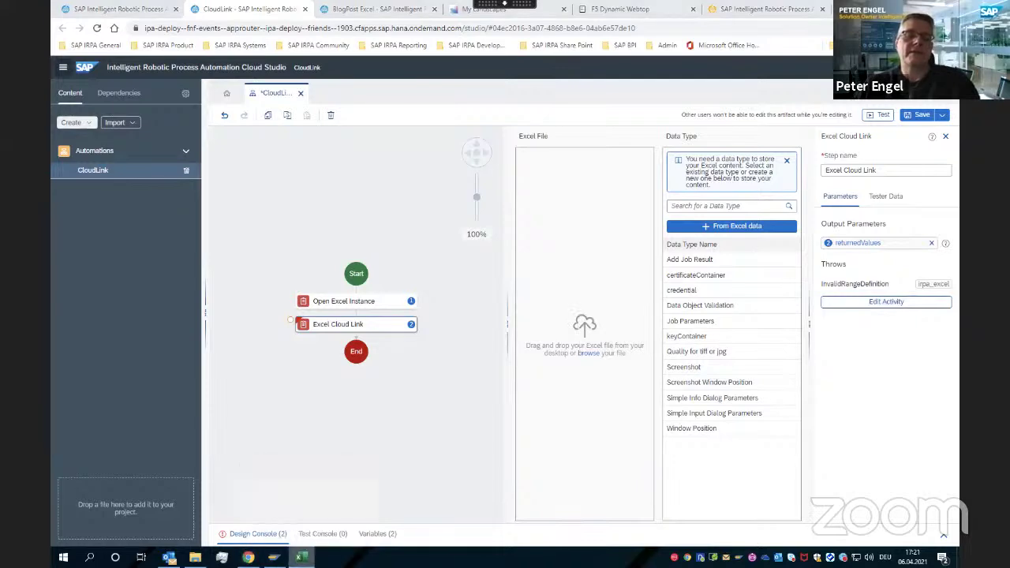
{"action": "key", "text": "alt+Tab"}
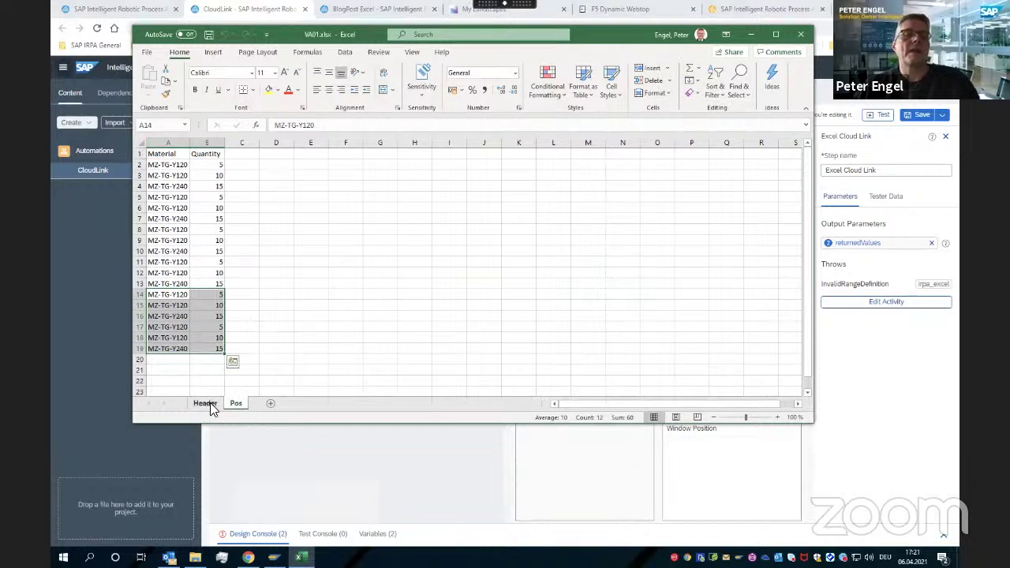
Review the order data on VA01.xlsx's Header sheet, then close the workbook
{"action": "left_click", "coordinate": [208, 402]}
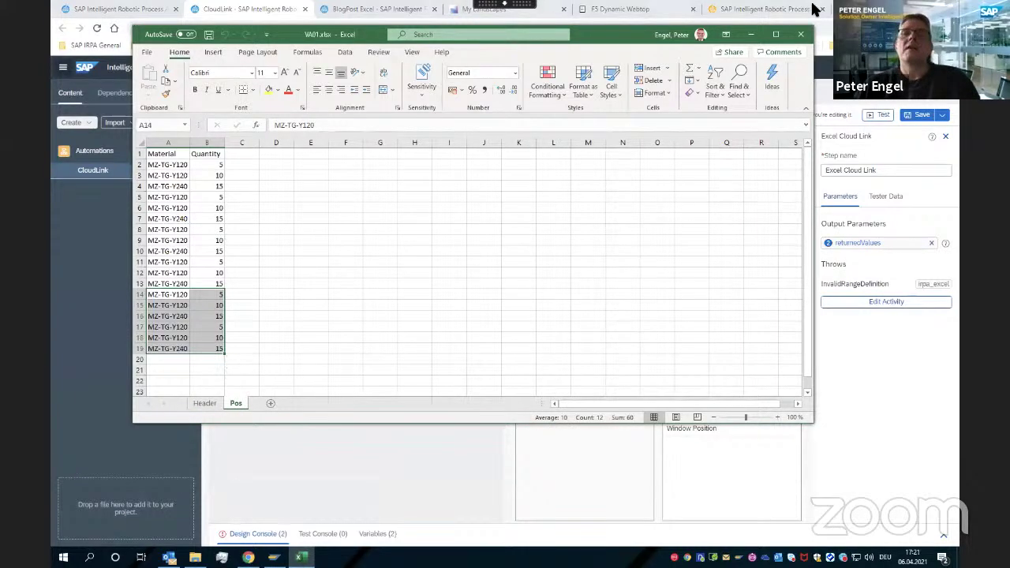
{"action": "left_click_drag", "start_coordinate": [631, 36], "coordinate": [711, 83]}
{"action": "left_click", "coordinate": [709, 84]}
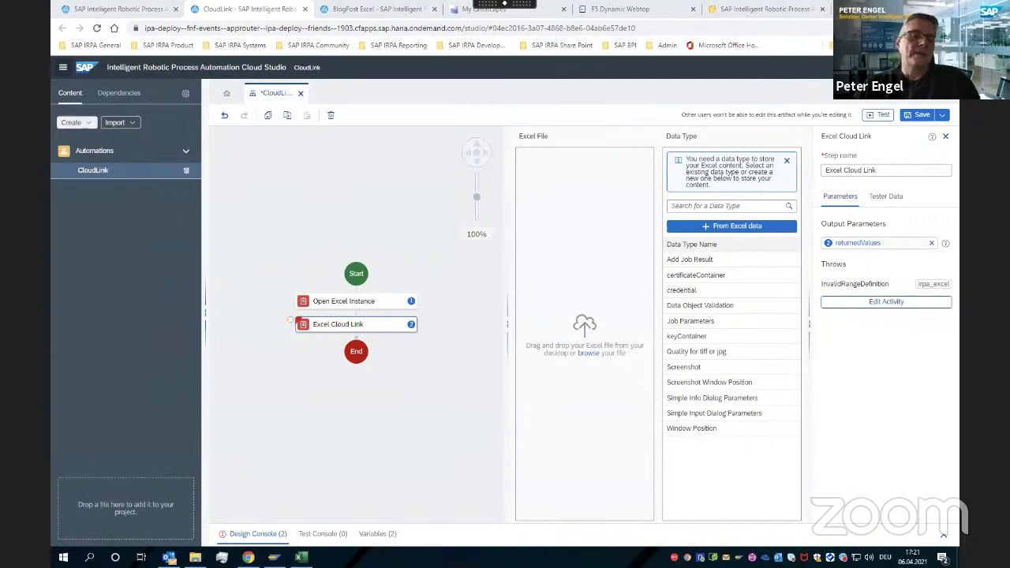
{"action": "left_click", "coordinate": [300, 557]}
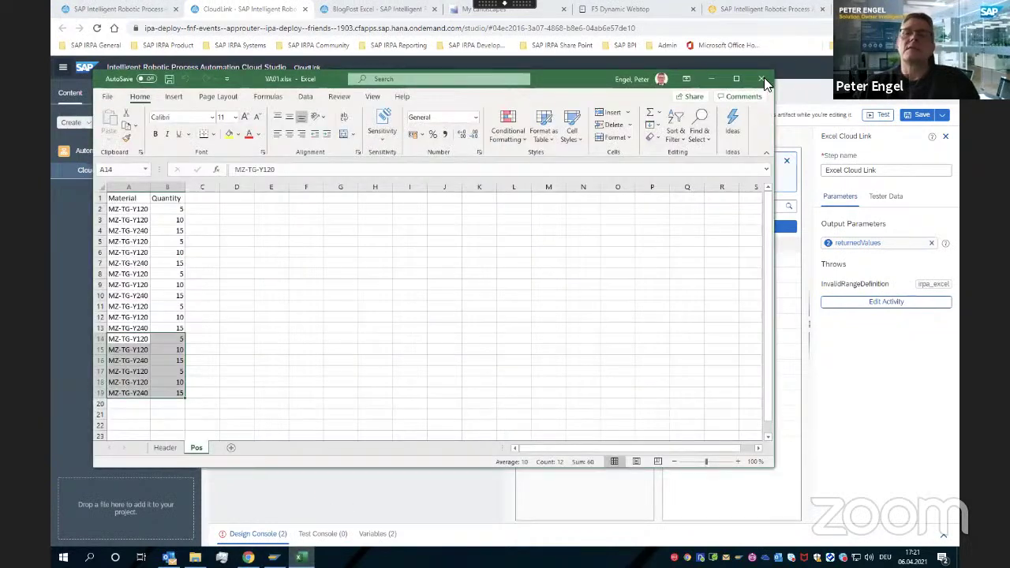
{"action": "left_click", "coordinate": [766, 79]}
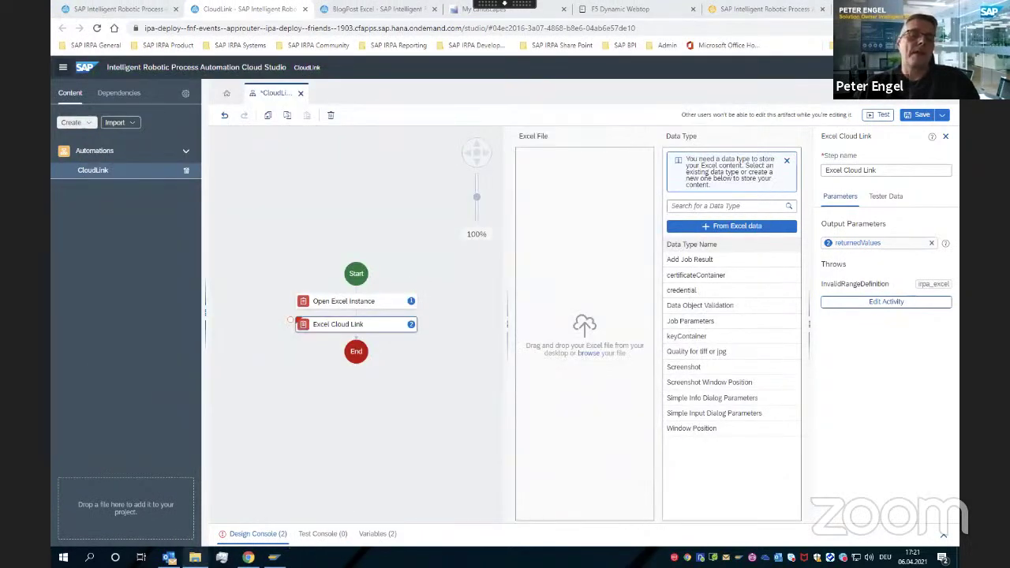
Load VA01.xlsx into Excel Cloud Link, reading the Pos sheet's Material and Quantity range A1:B19
{"action": "left_click", "coordinate": [195, 557]}
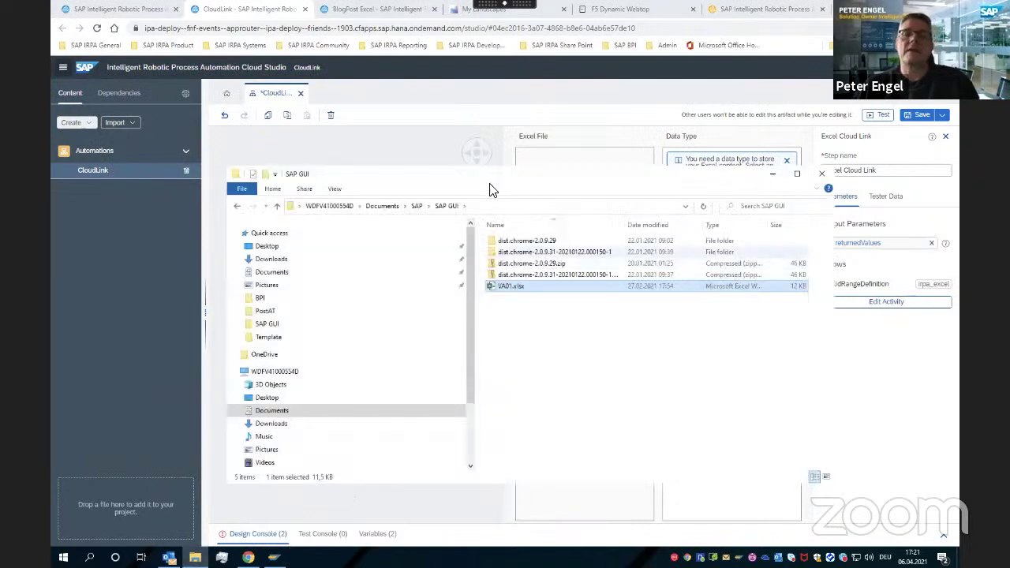
{"action": "left_click_drag", "start_coordinate": [512, 278], "coordinate": [550, 165]}
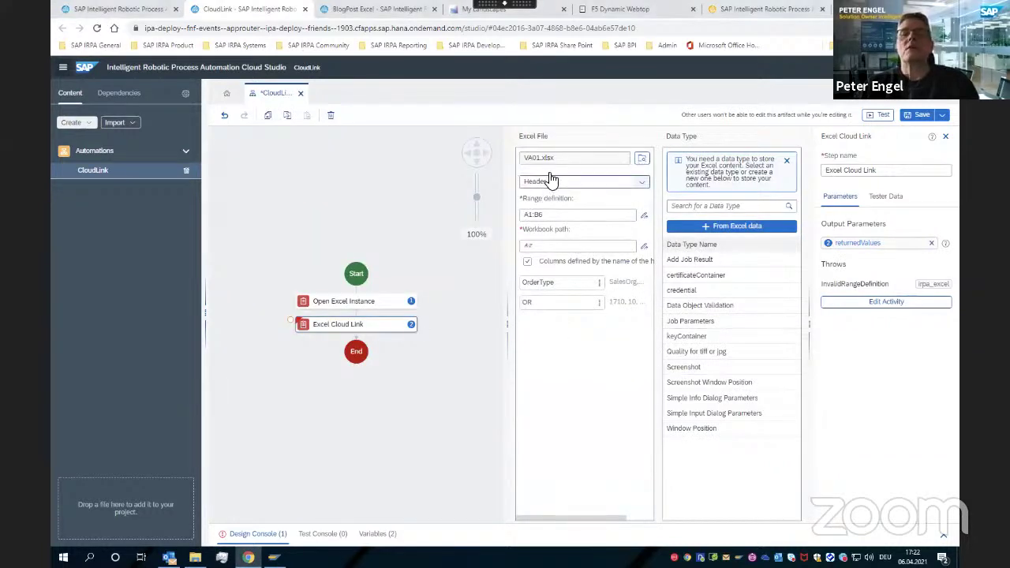
{"action": "left_click", "coordinate": [641, 187]}
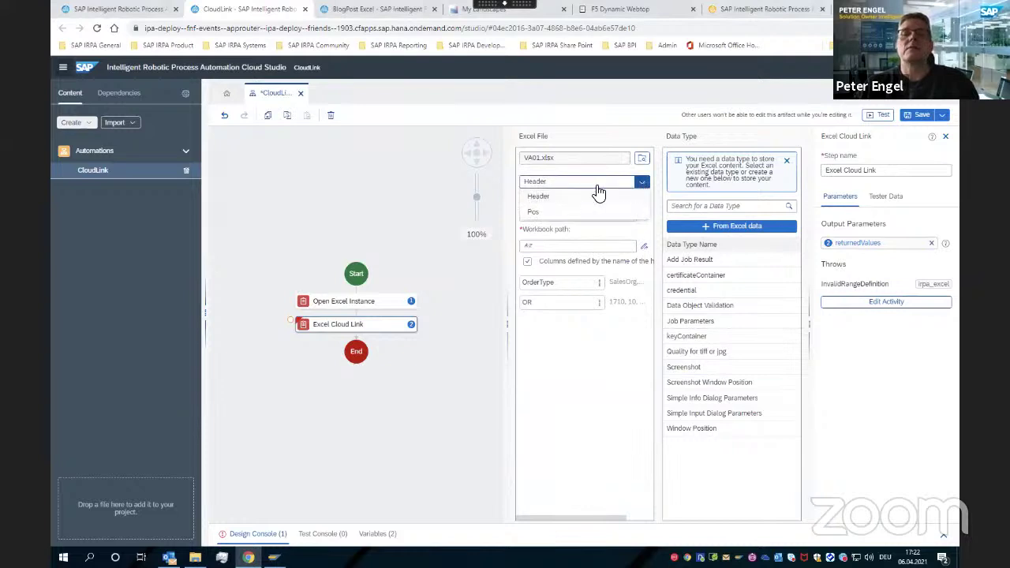
{"action": "left_click", "coordinate": [544, 213]}
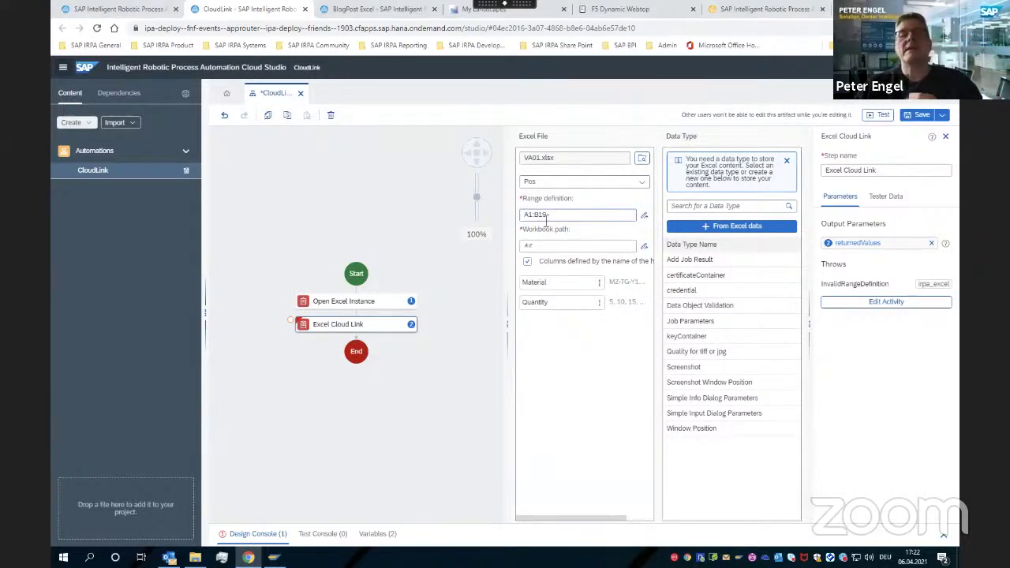
{"action": "left_click", "coordinate": [597, 247]}
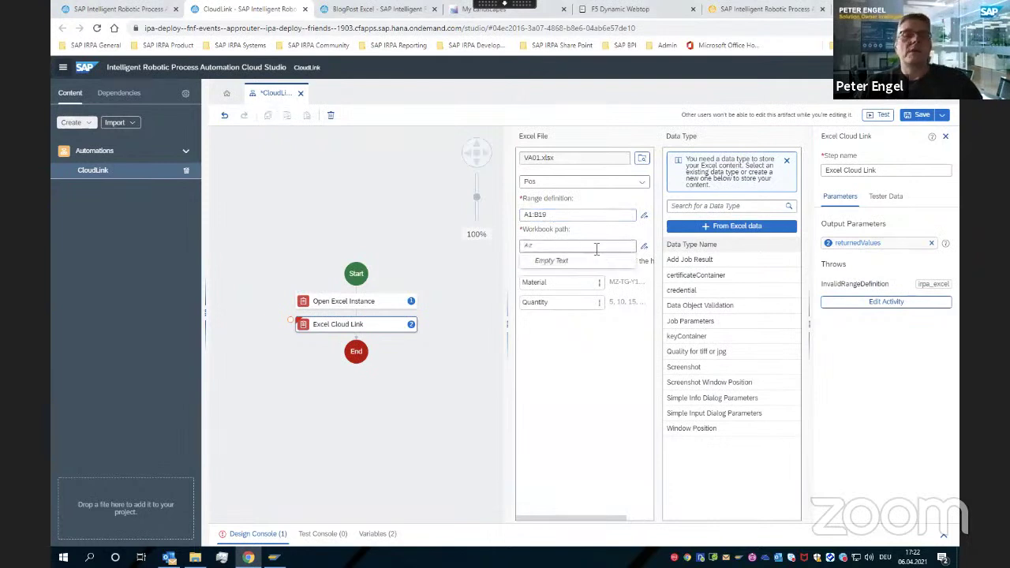
Set the workbook path to the copied Documents\SAP folder path plus 'SAP GUI\VA01.xlsx'
{"action": "left_click", "coordinate": [195, 557]}
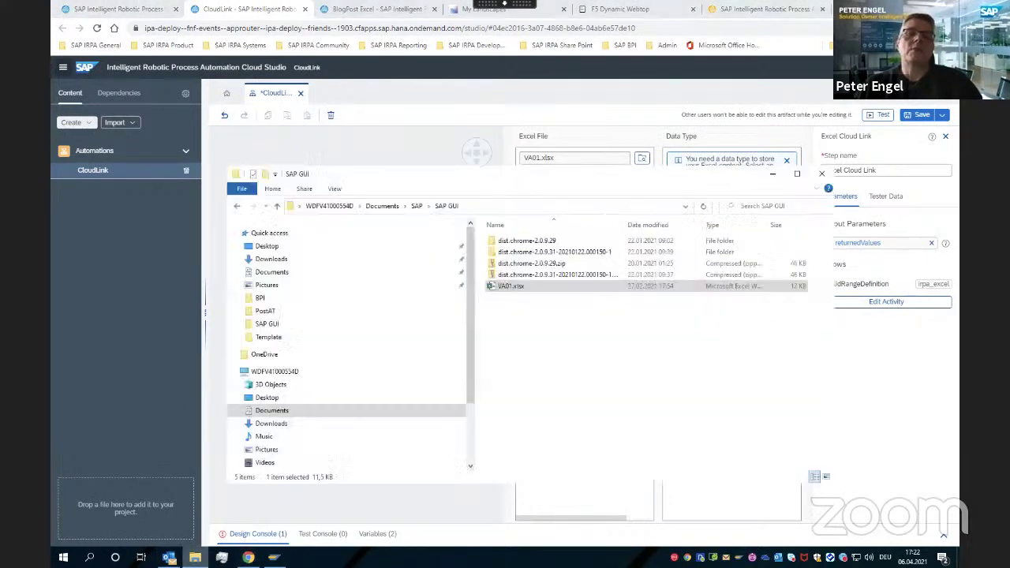
{"action": "left_click", "coordinate": [479, 207]}
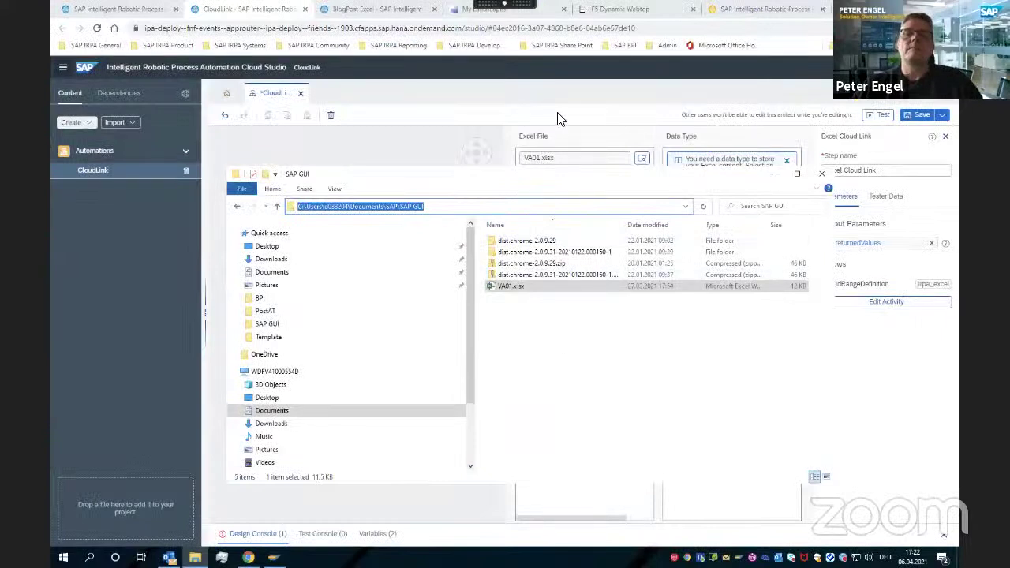
{"action": "key", "text": "Escape"}
{"action": "left_click", "coordinate": [568, 246]}
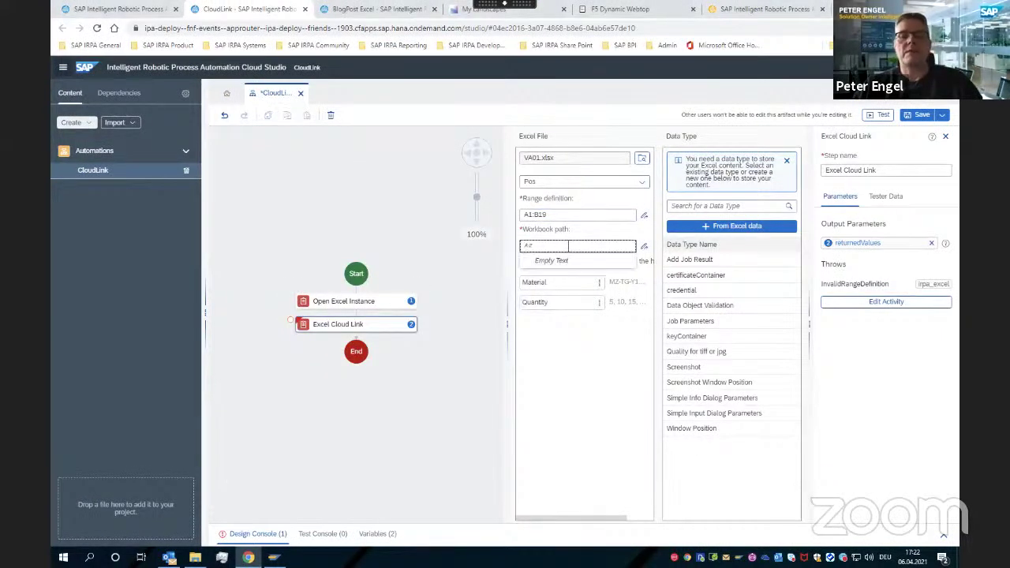
{"action": "key", "text": "ctrl+v"}
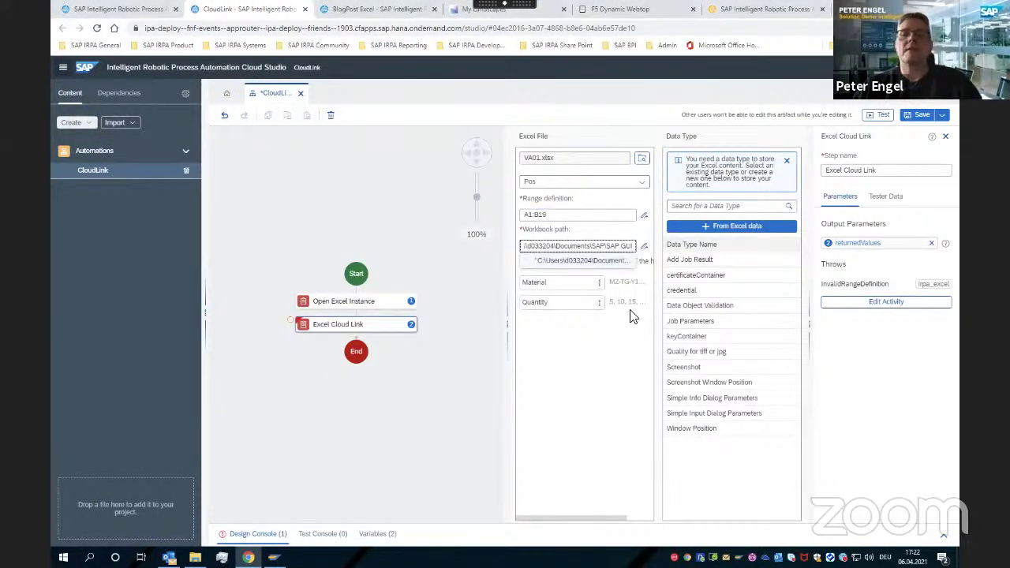
{"action": "type", "text": "\\"}
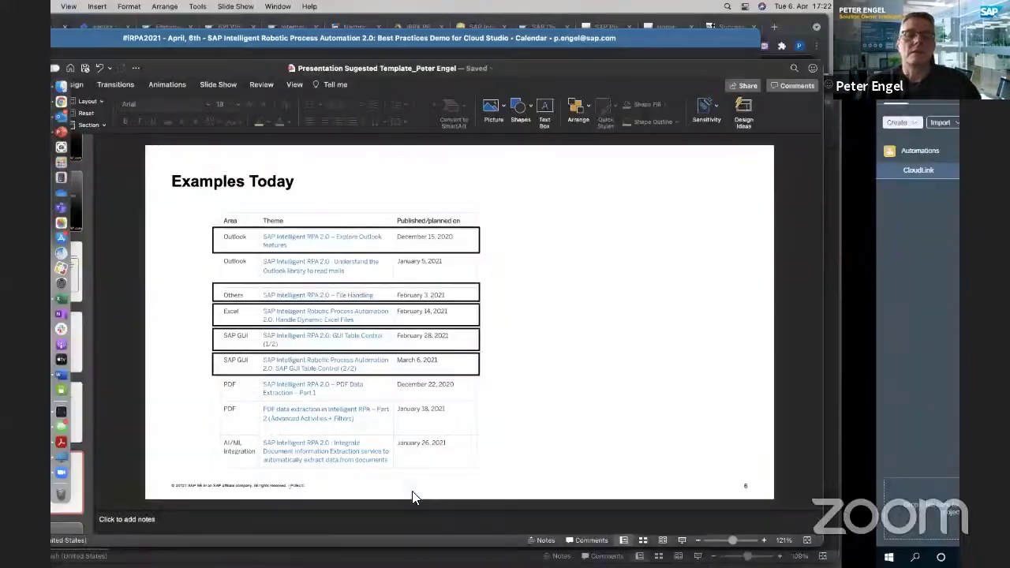
{"action": "key", "text": "alt+Tab"}
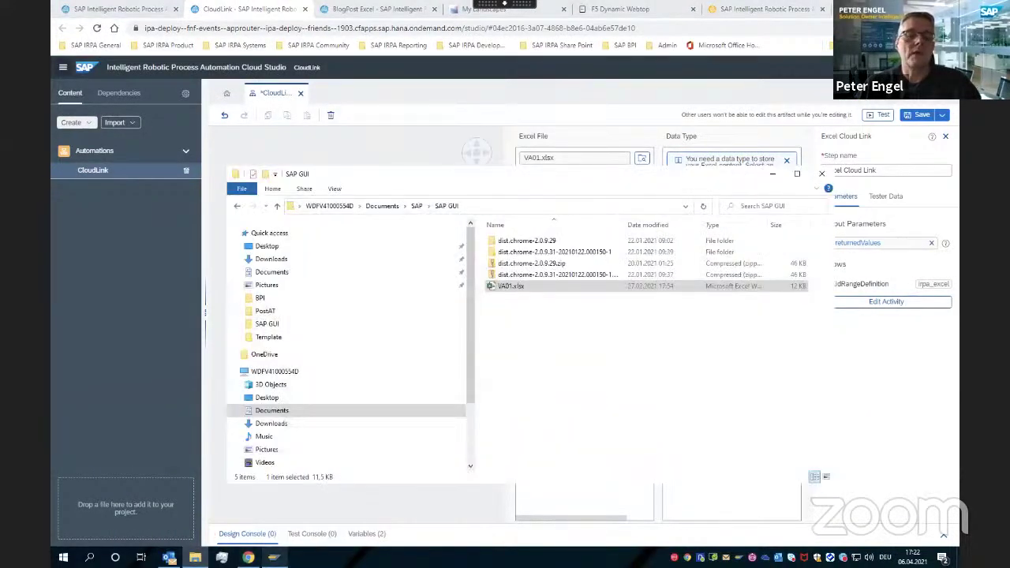
{"action": "left_click", "coordinate": [501, 85]}
{"action": "left_click", "coordinate": [636, 246]}
{"action": "type", "text": "SAP G"}
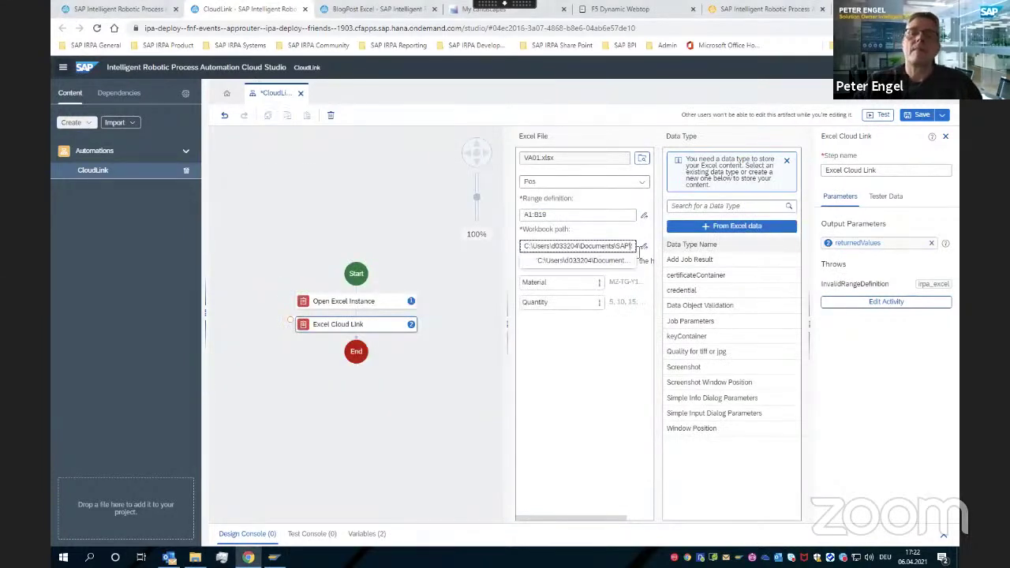
{"action": "type", "text": "UI"}
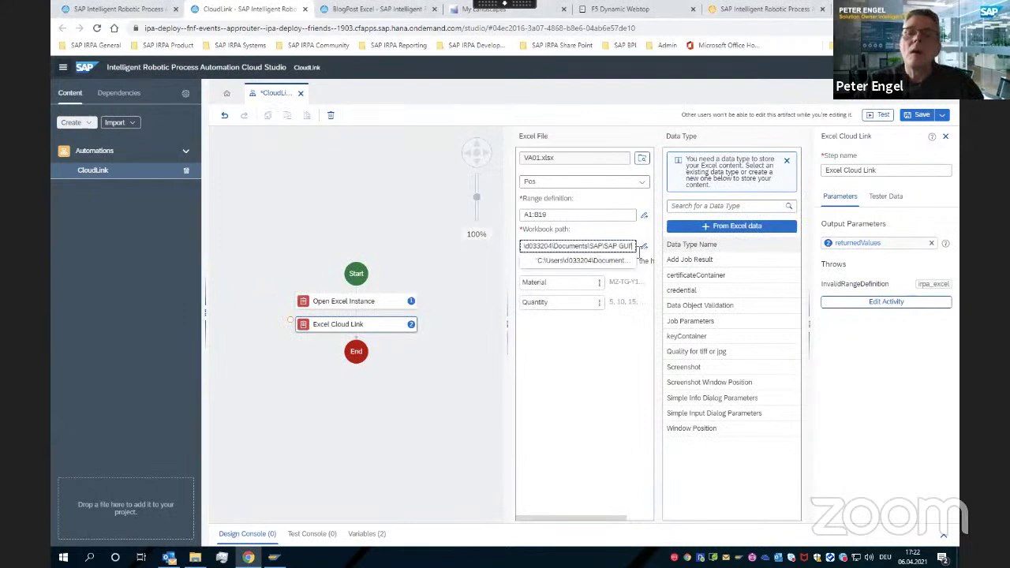
{"action": "type", "text": "\\V"}
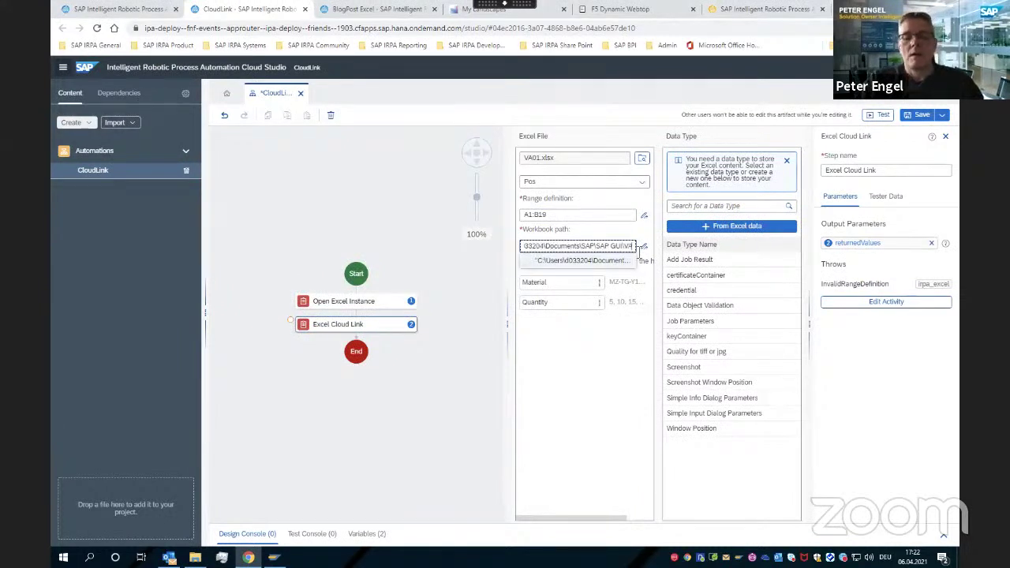
{"action": "type", "text": "A01.xlsx"}
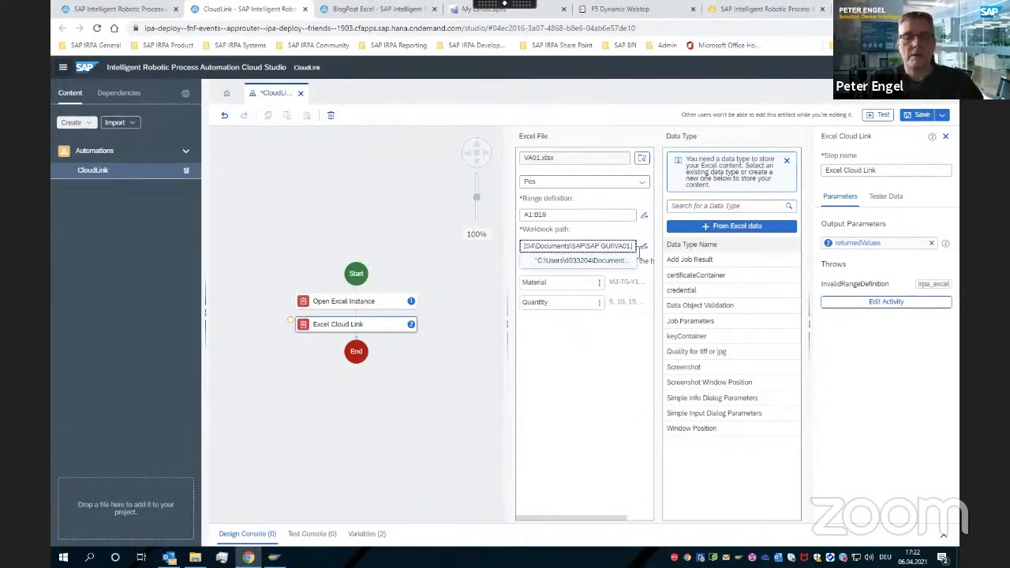
{"action": "left_click", "coordinate": [608, 384]}
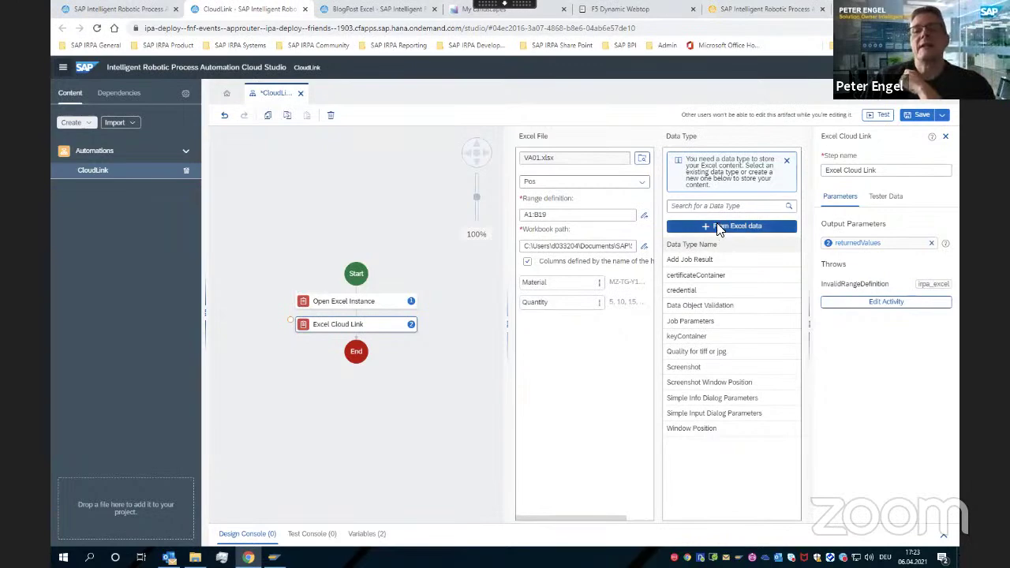
Create the SalesOrder data type from Excel data, mapping material (String) and quantity (Number)
{"action": "left_click", "coordinate": [717, 226]}
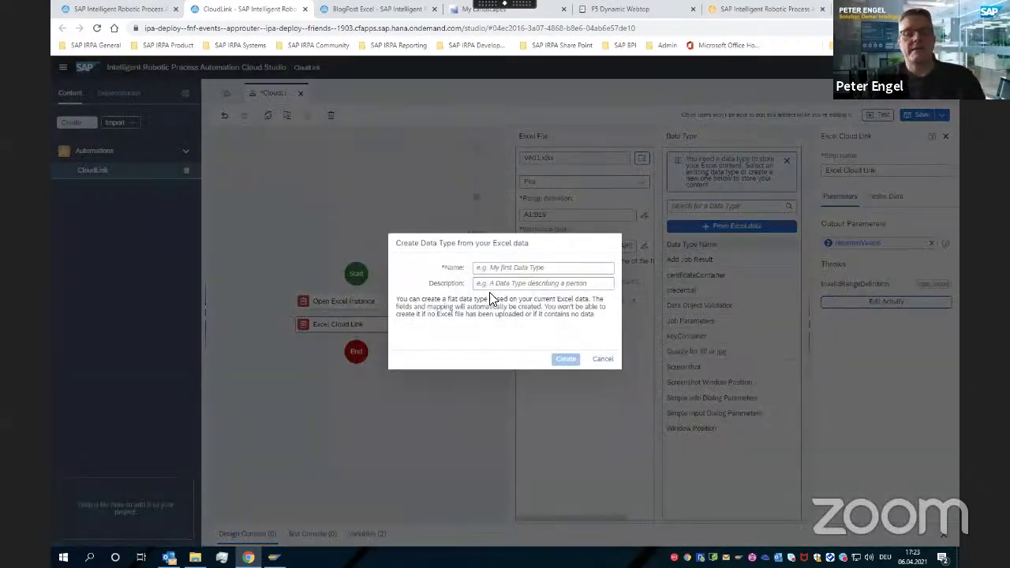
{"action": "type", "text": "SalesOrder"}
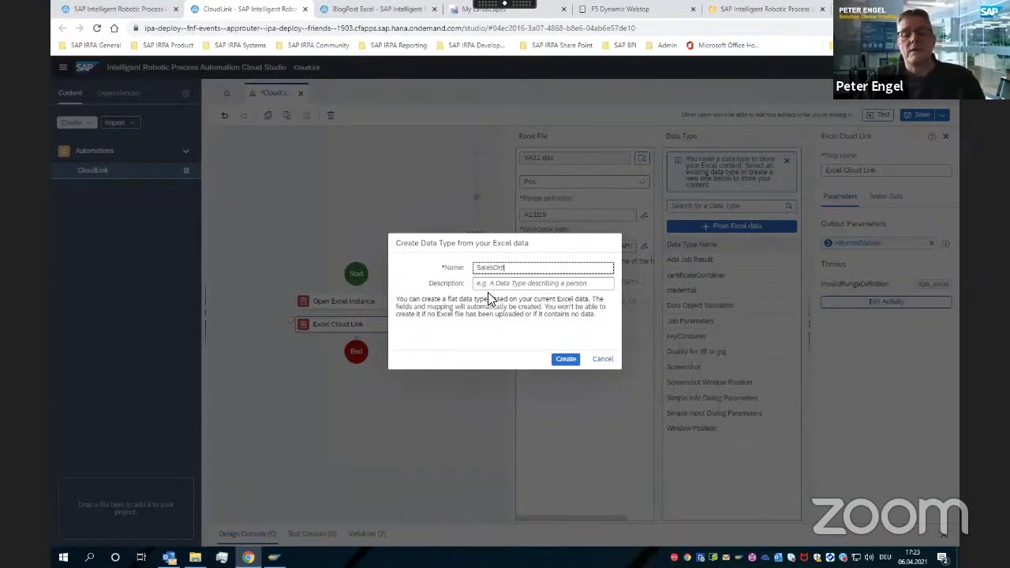
{"action": "left_click", "coordinate": [565, 359]}
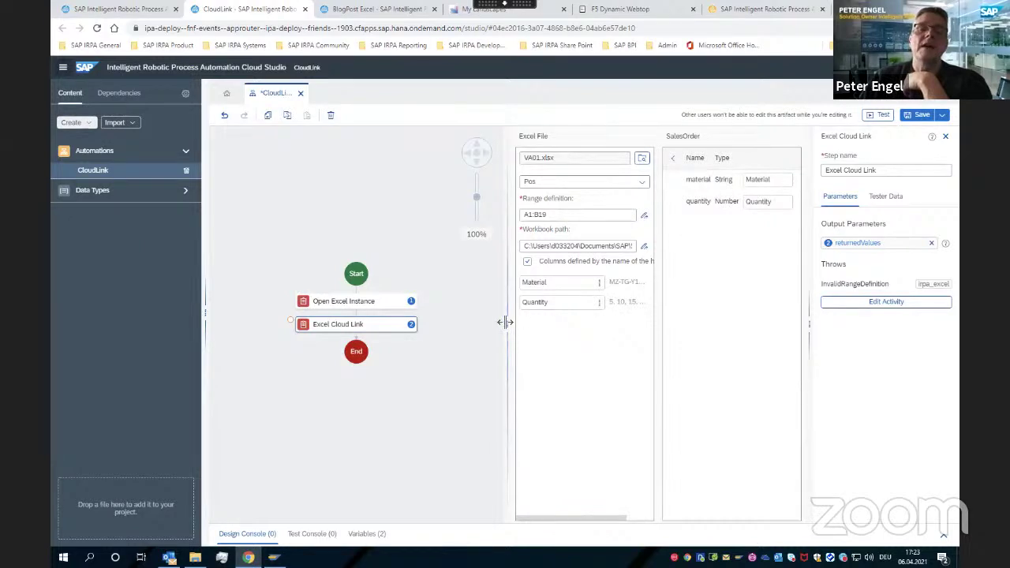
Widen the Excel File panel, show SalesOrder under Data Types, and save the automation
{"action": "left_click_drag", "start_coordinate": [506, 324], "coordinate": [469, 325]}
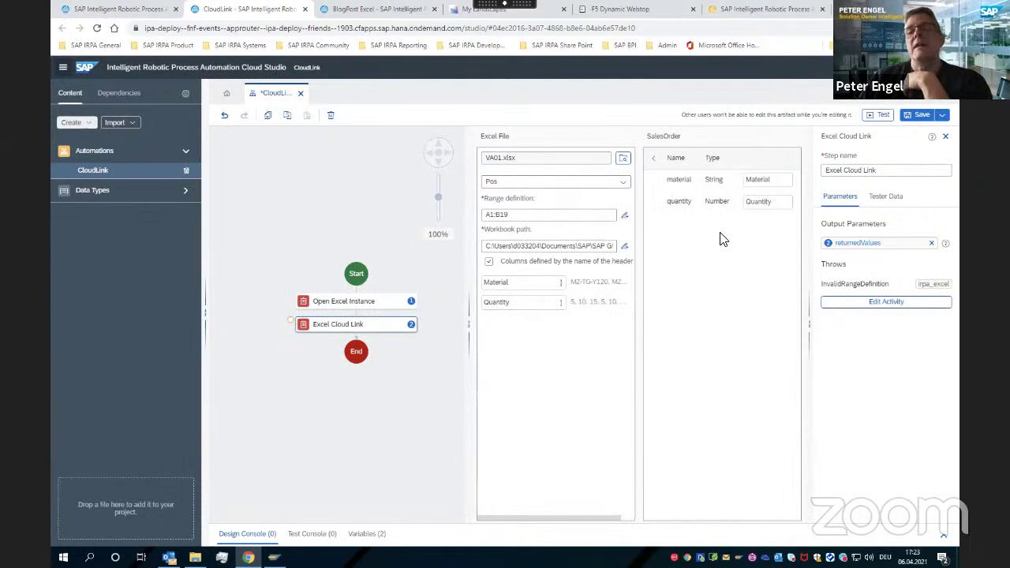
{"action": "left_click", "coordinate": [184, 195]}
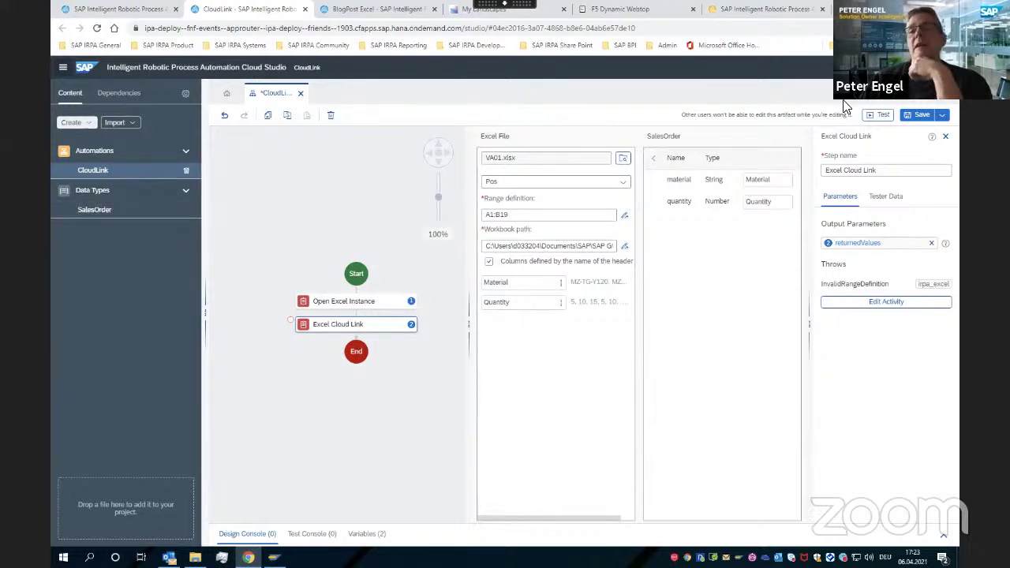
{"action": "left_click", "coordinate": [920, 117]}
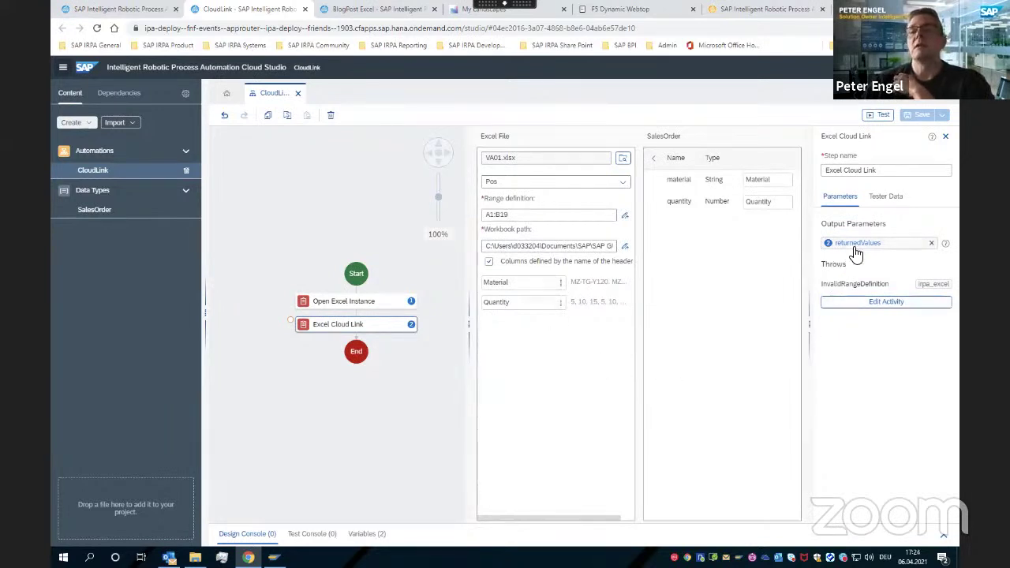
Close the mapping editor, clear the Excel search, and drag For each from Controls into the flow
{"action": "left_click", "coordinate": [946, 136]}
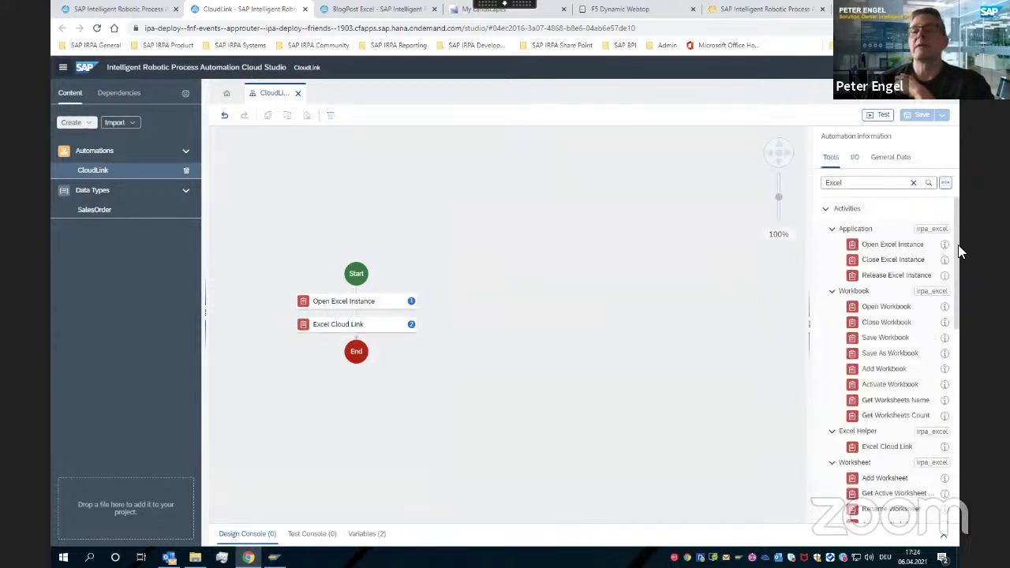
{"action": "left_click_drag", "start_coordinate": [956, 247], "coordinate": [958, 478]}
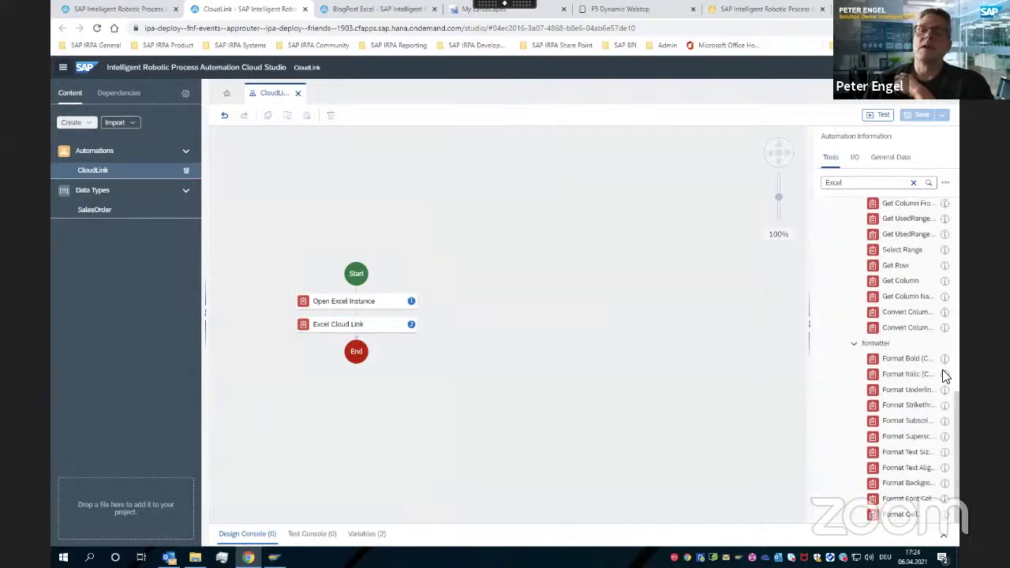
{"action": "left_click", "coordinate": [914, 185]}
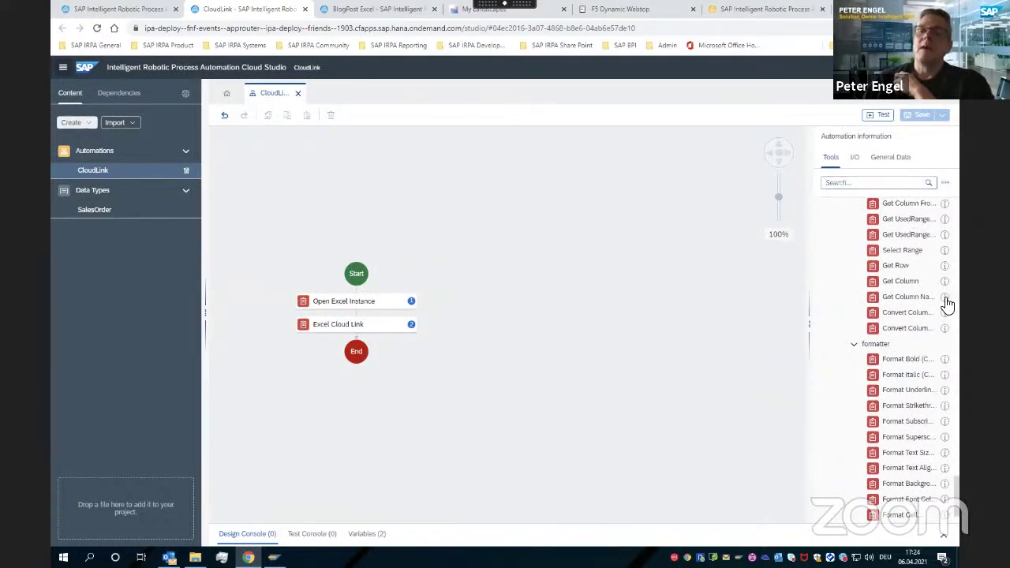
{"action": "scroll", "coordinate": [908, 341], "scroll_direction": "down", "scroll_amount": 2}
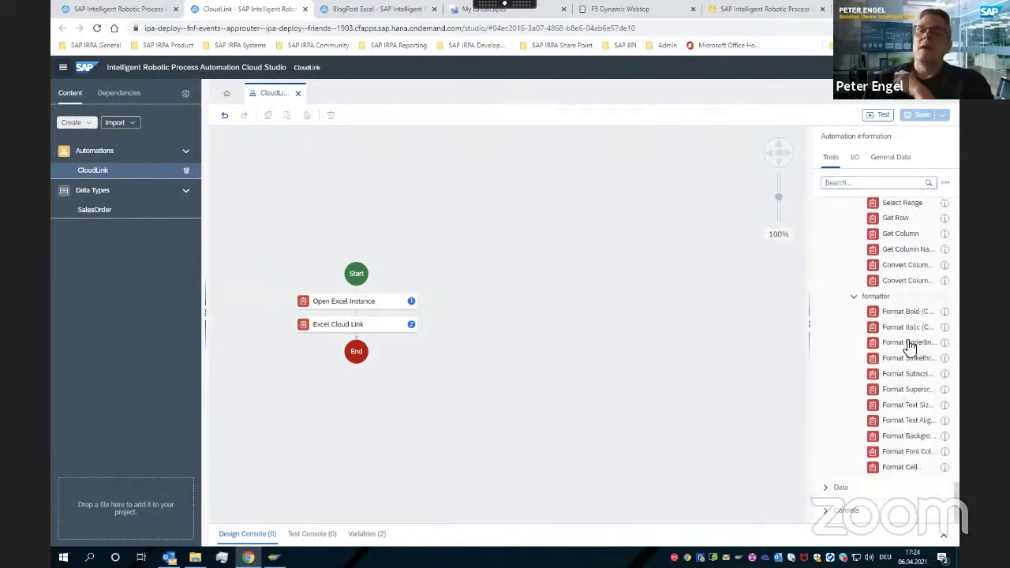
{"action": "left_click", "coordinate": [826, 513]}
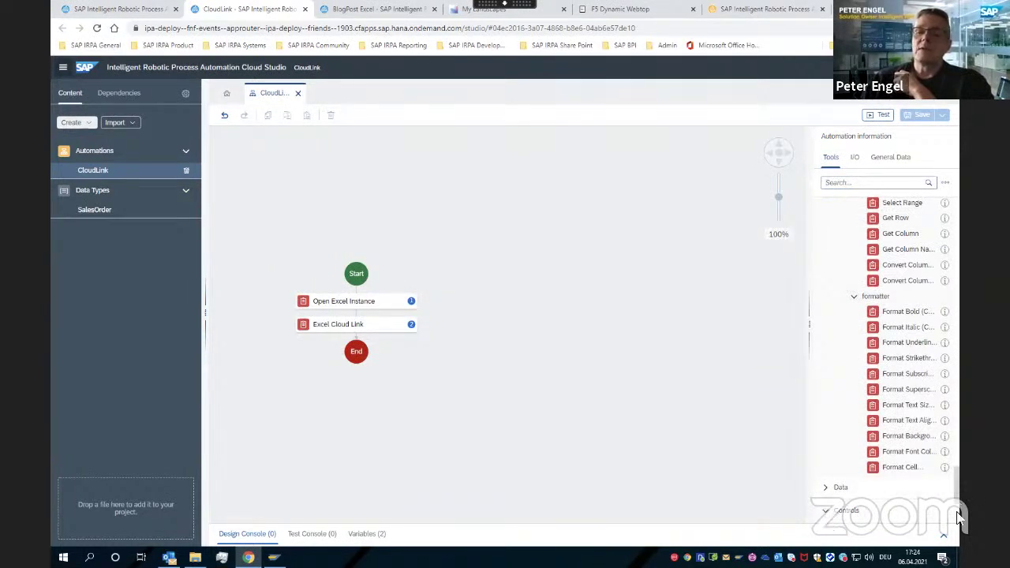
{"action": "left_click_drag", "start_coordinate": [958, 513], "coordinate": [957, 531]}
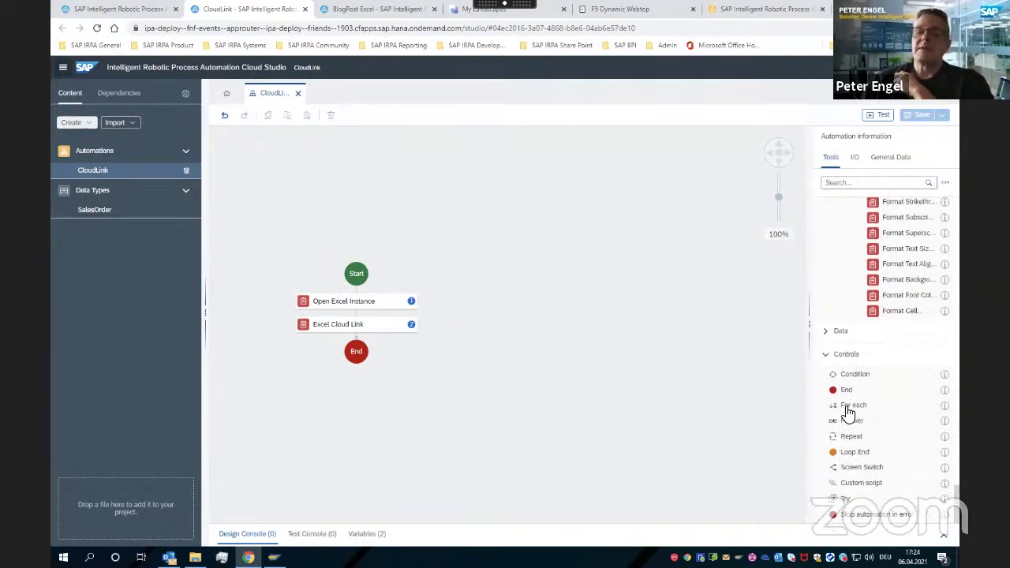
{"action": "left_click_drag", "start_coordinate": [850, 405], "coordinate": [362, 348]}
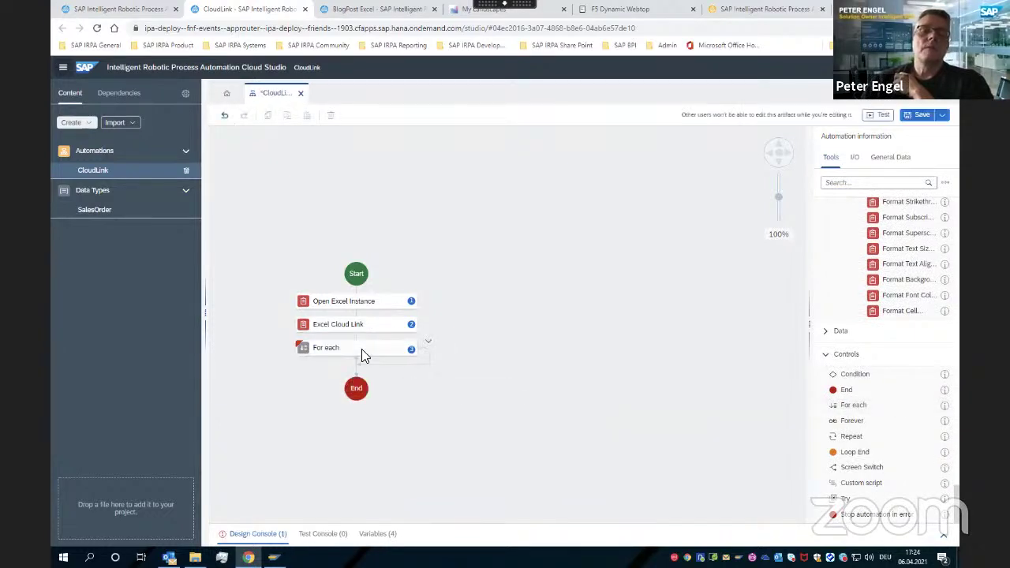
Place the For each loop above End and set its looping list to returnedValues
{"action": "left_click", "coordinate": [362, 349]}
{"action": "left_click", "coordinate": [835, 236]}
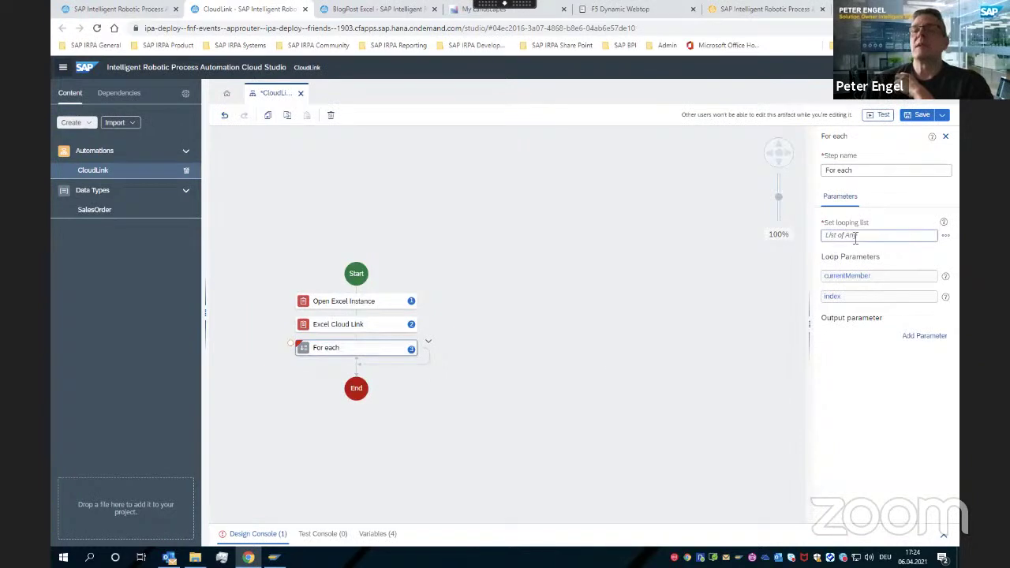
{"action": "left_click", "coordinate": [849, 250]}
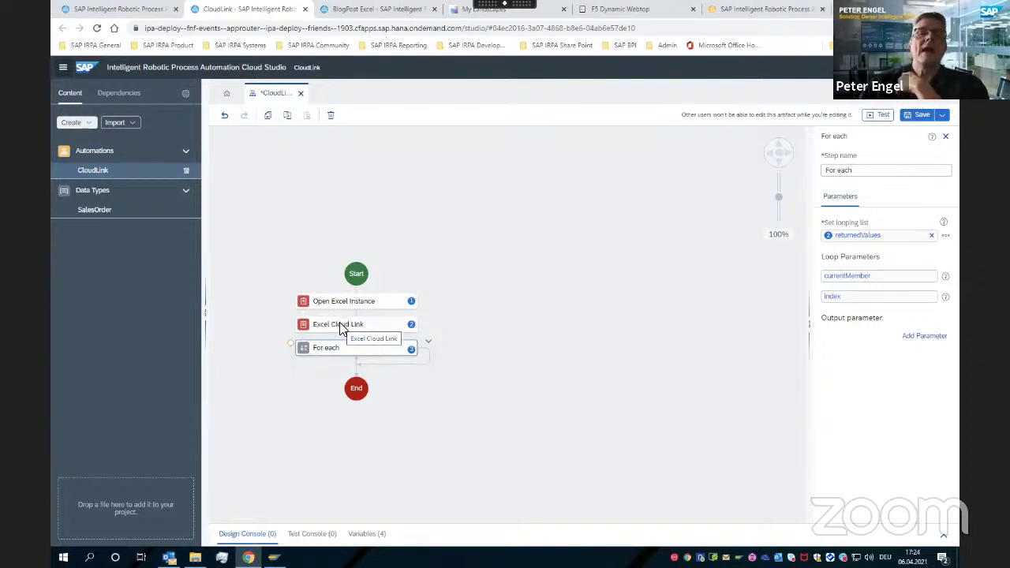
Open the Excel Cloud Link range mapping, then close it again
{"action": "left_click", "coordinate": [341, 329]}
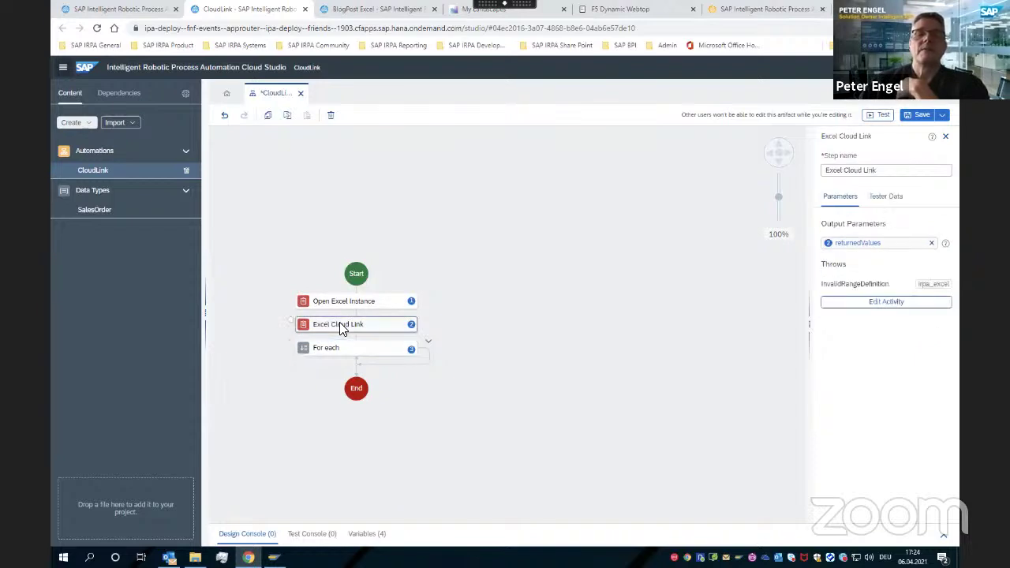
{"action": "double_click", "coordinate": [342, 329]}
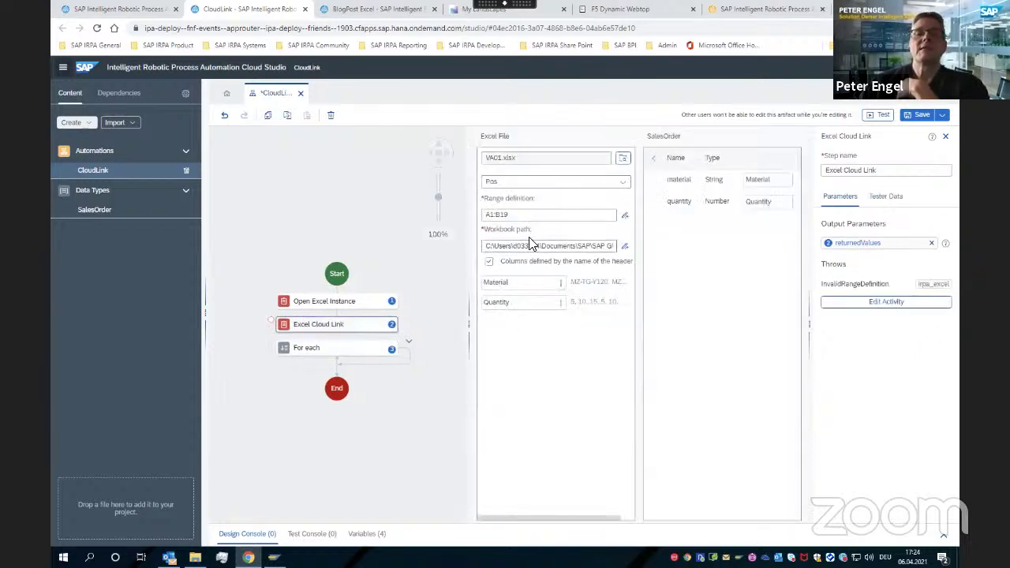
{"action": "left_click", "coordinate": [399, 270]}
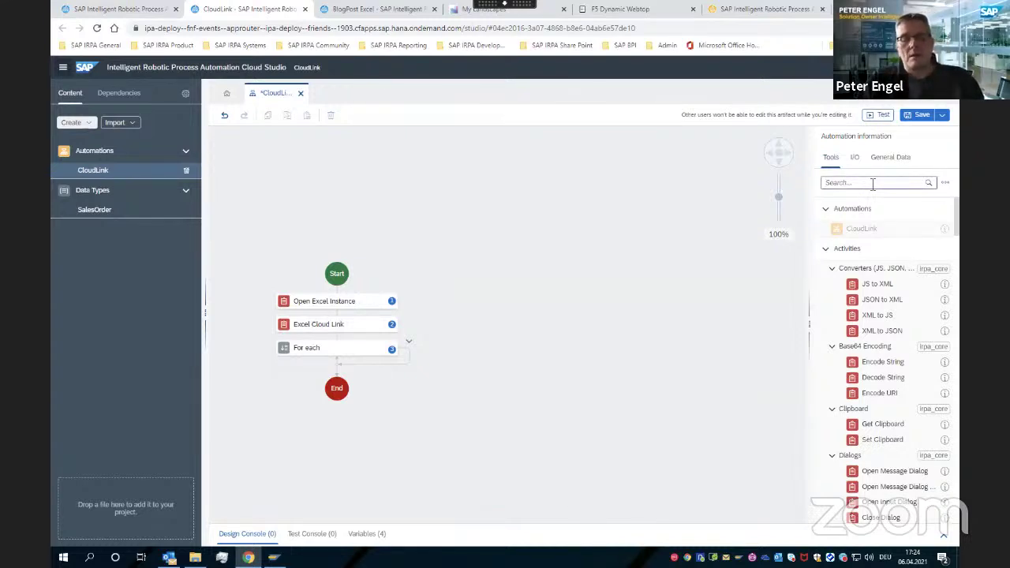
Search Tools for 'exc' and drag a Get Row From Data step above Excel Cloud Link
{"action": "left_click", "coordinate": [873, 183]}
{"action": "type", "text": "excel"}
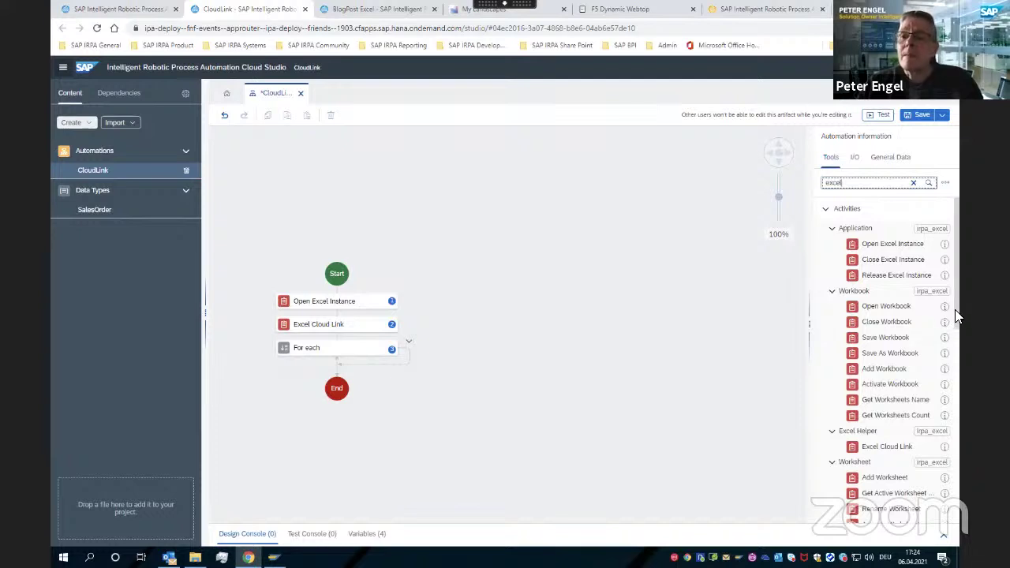
{"action": "left_click_drag", "start_coordinate": [956, 315], "coordinate": [961, 436]}
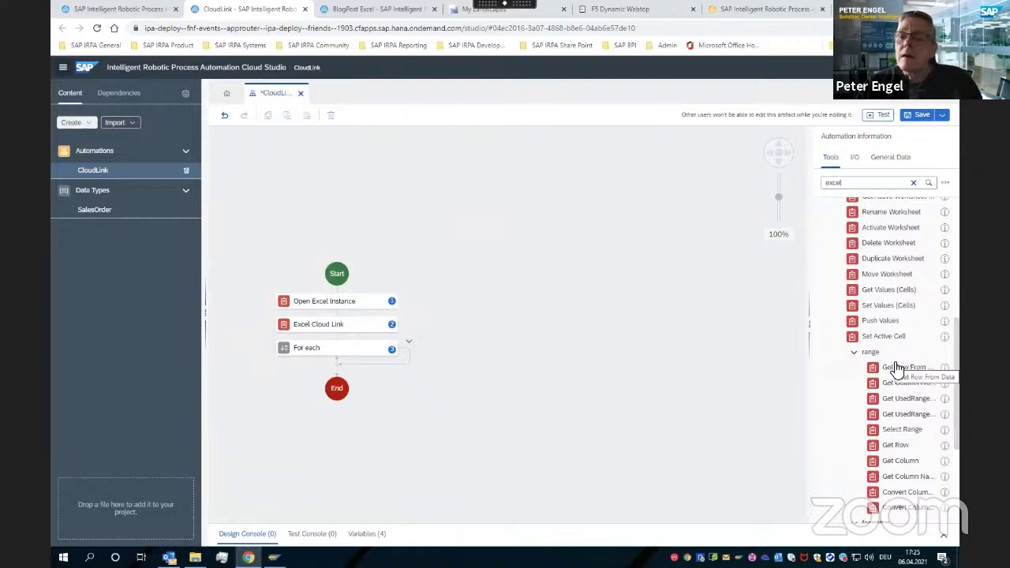
{"action": "left_click_drag", "start_coordinate": [896, 368], "coordinate": [334, 320]}
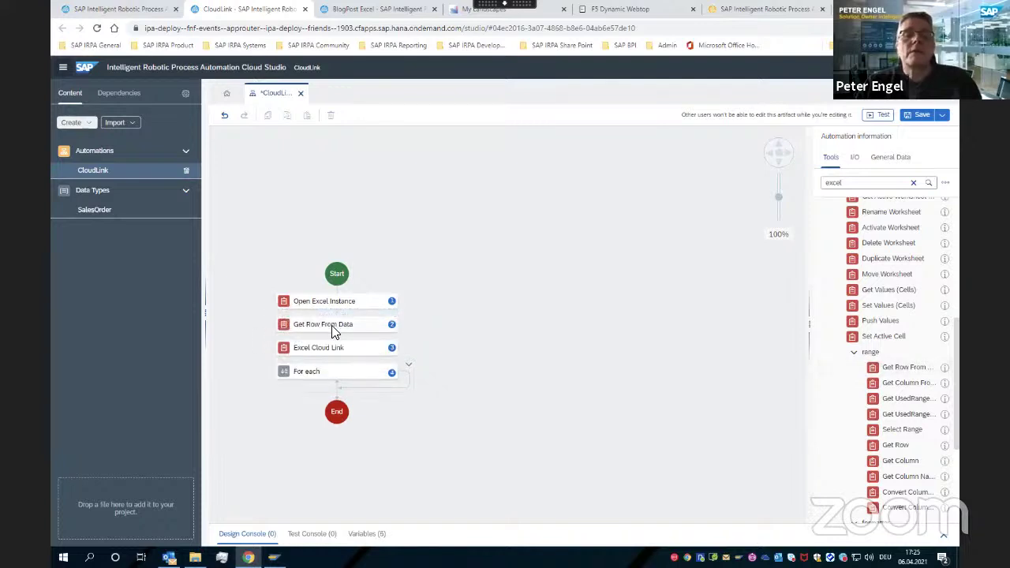
Set Get Row From Data's referenceCell to A1, then open Excel Cloud Link's range mapping
{"action": "left_click", "coordinate": [333, 331]}
{"action": "left_click", "coordinate": [851, 252]}
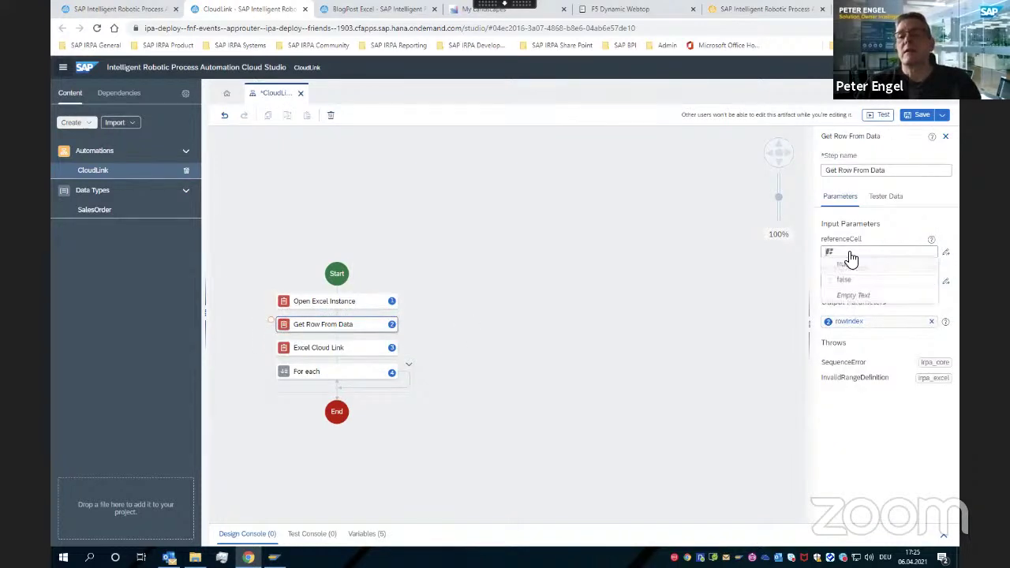
{"action": "type", "text": "A1"}
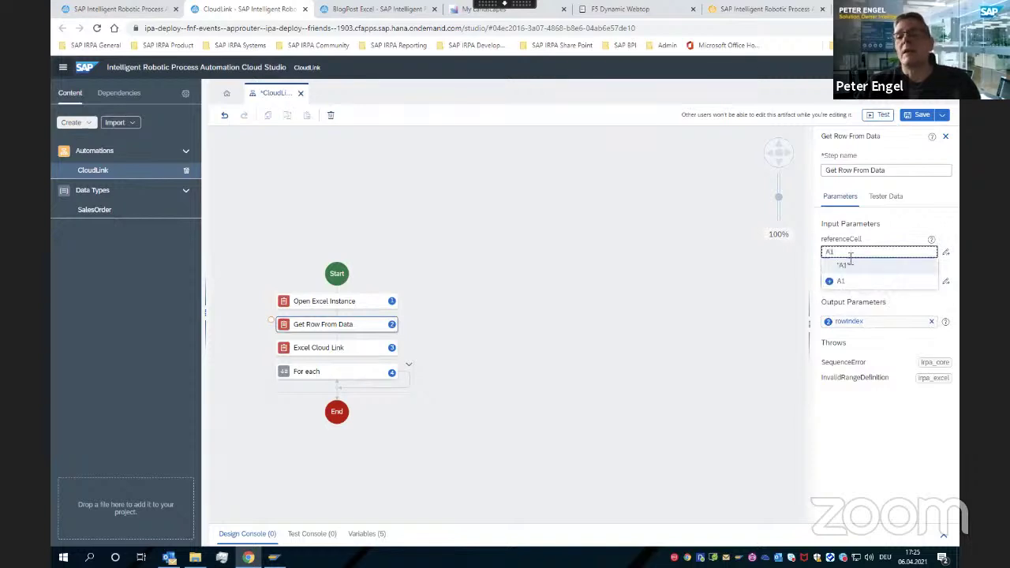
{"action": "left_click", "coordinate": [845, 266]}
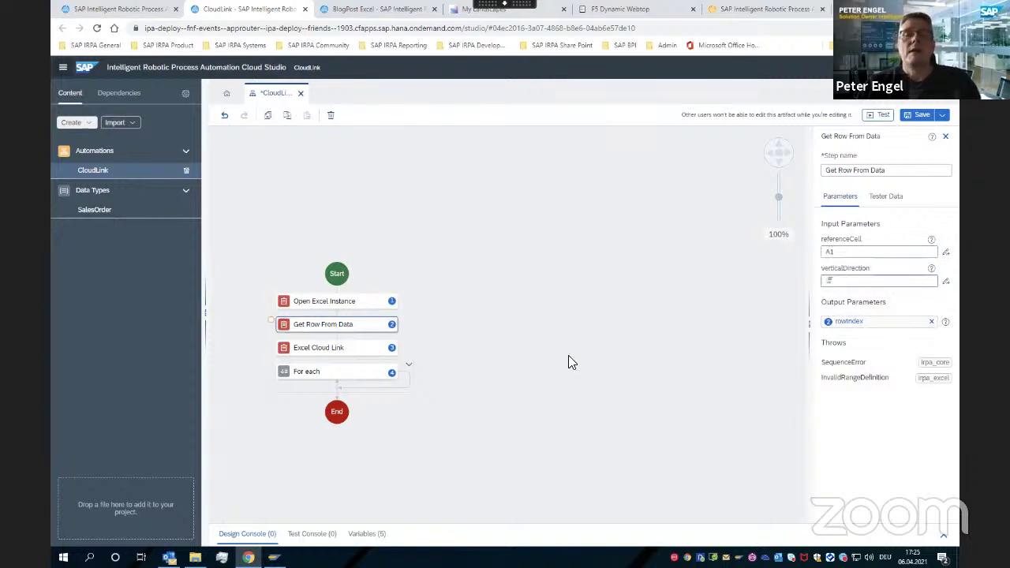
{"action": "left_click", "coordinate": [332, 354]}
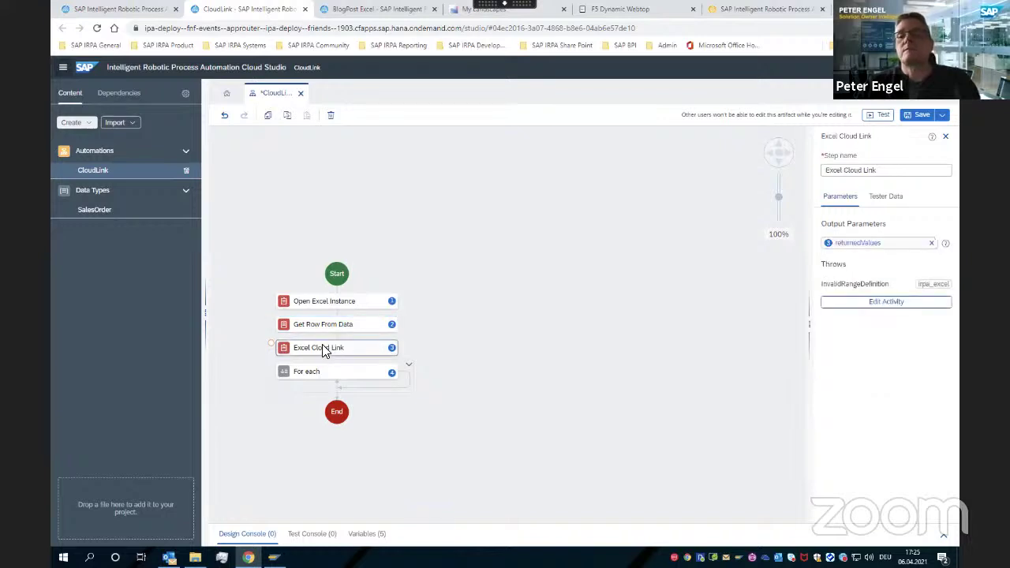
{"action": "left_click", "coordinate": [871, 304]}
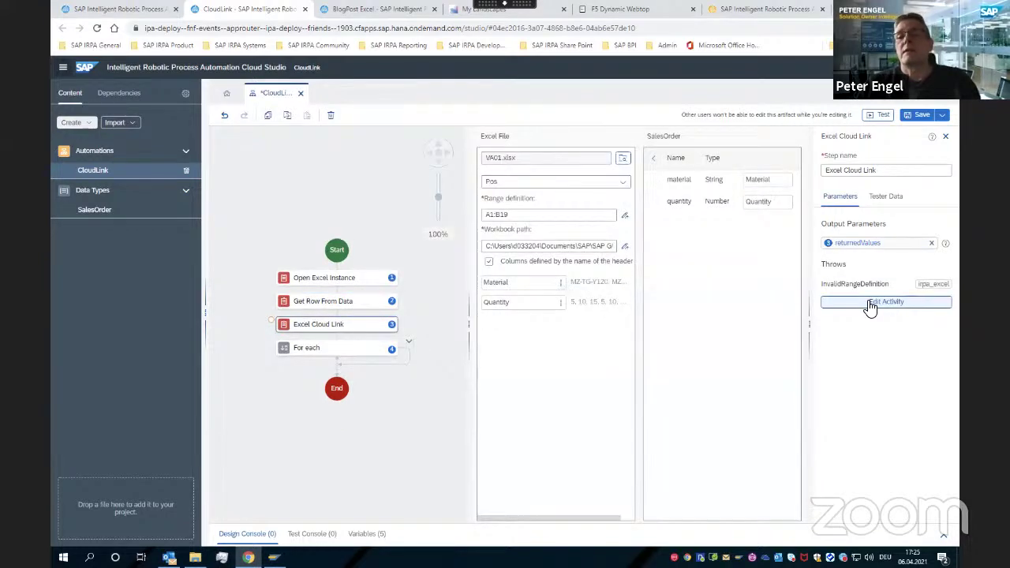
Replace the fixed A1:B19 range with the tested expression 'A1:B' + Step2.rowIndex
{"action": "left_click", "coordinate": [504, 217]}
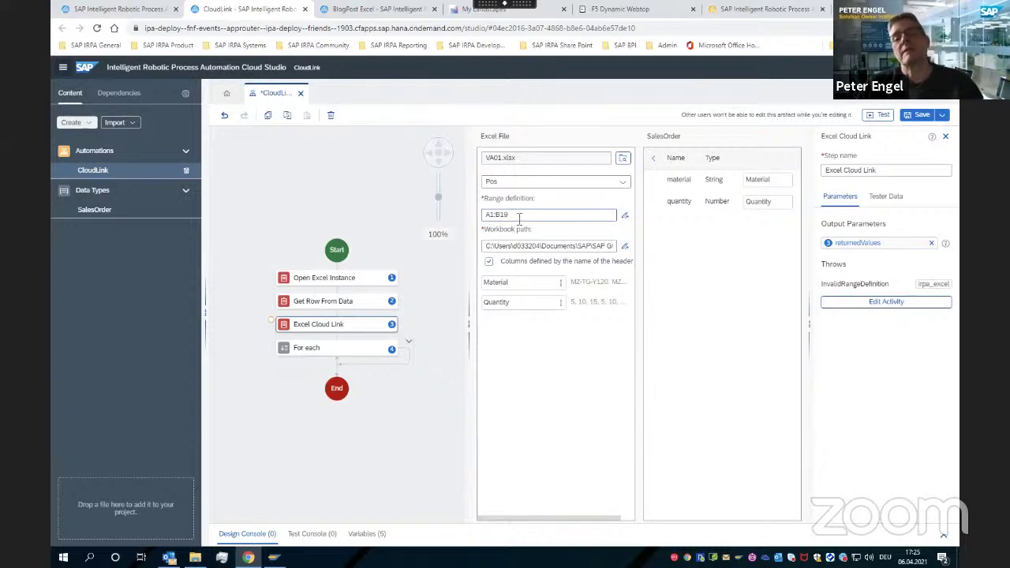
{"action": "left_click", "coordinate": [625, 214]}
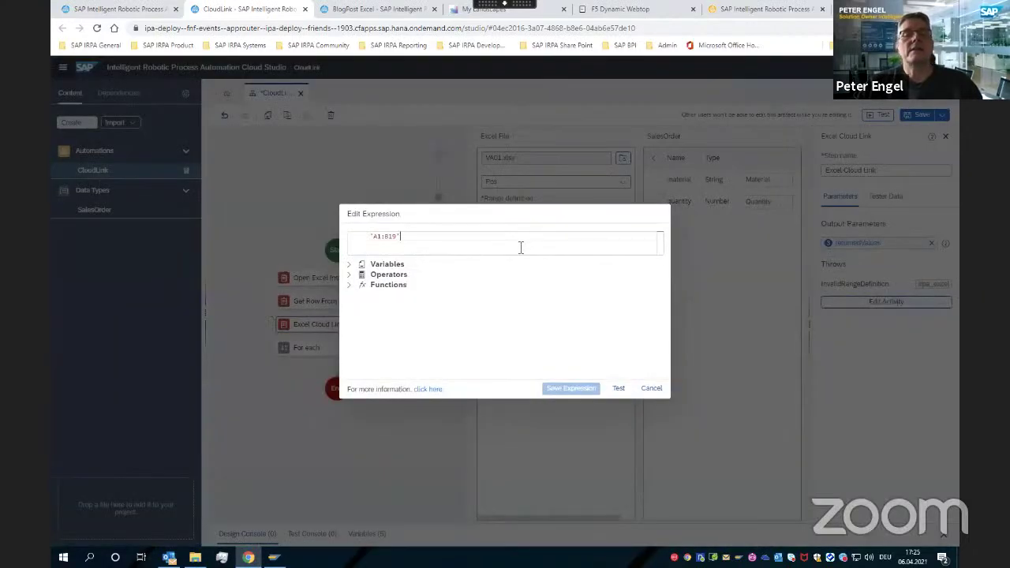
{"action": "left_click", "coordinate": [350, 267]}
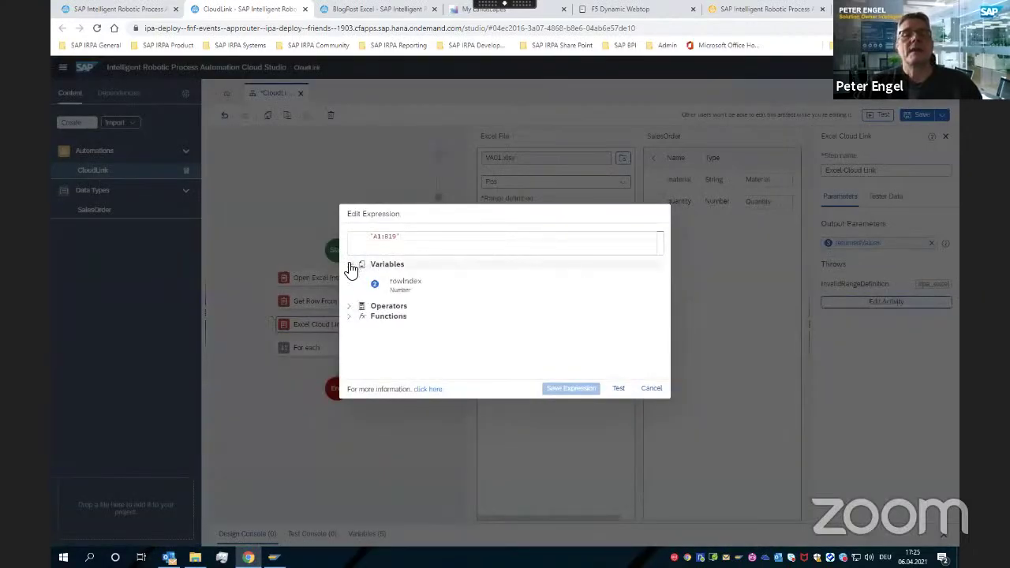
{"action": "double_click", "coordinate": [402, 285]}
{"action": "left_click", "coordinate": [397, 237]}
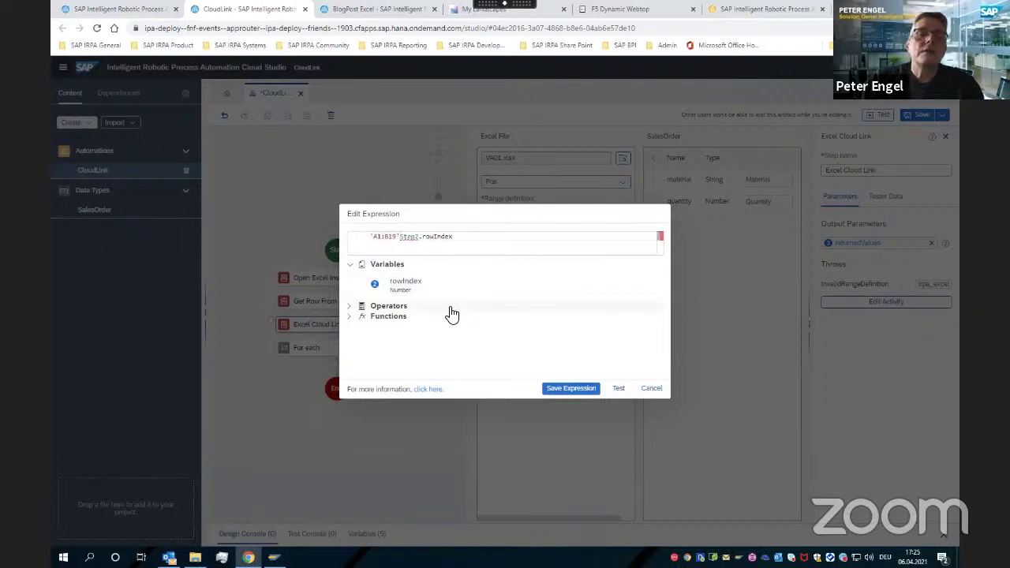
{"action": "key", "text": "BackSpace"}
{"action": "key", "text": "BackSpace"}
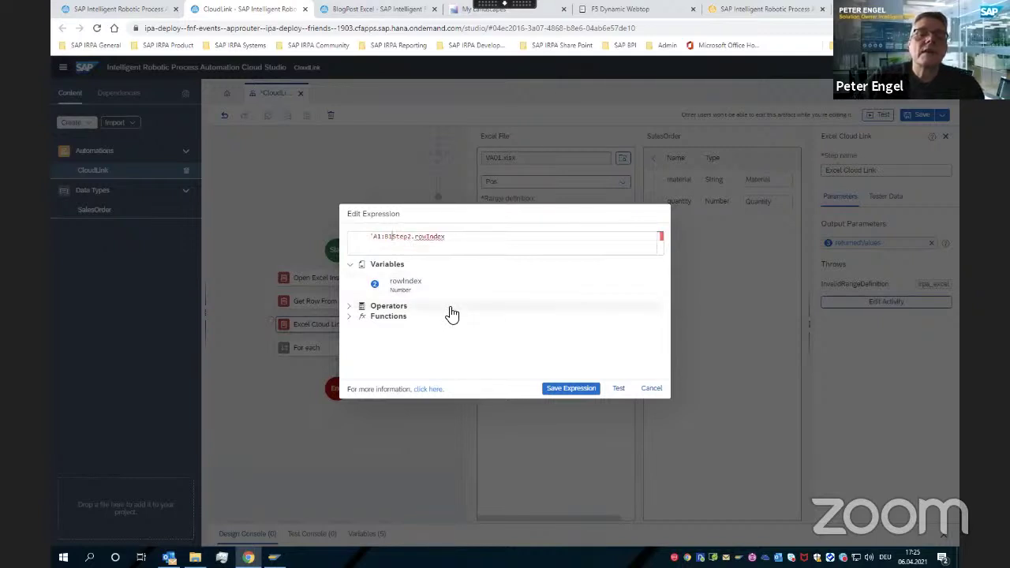
{"action": "key", "text": "BackSpace"}
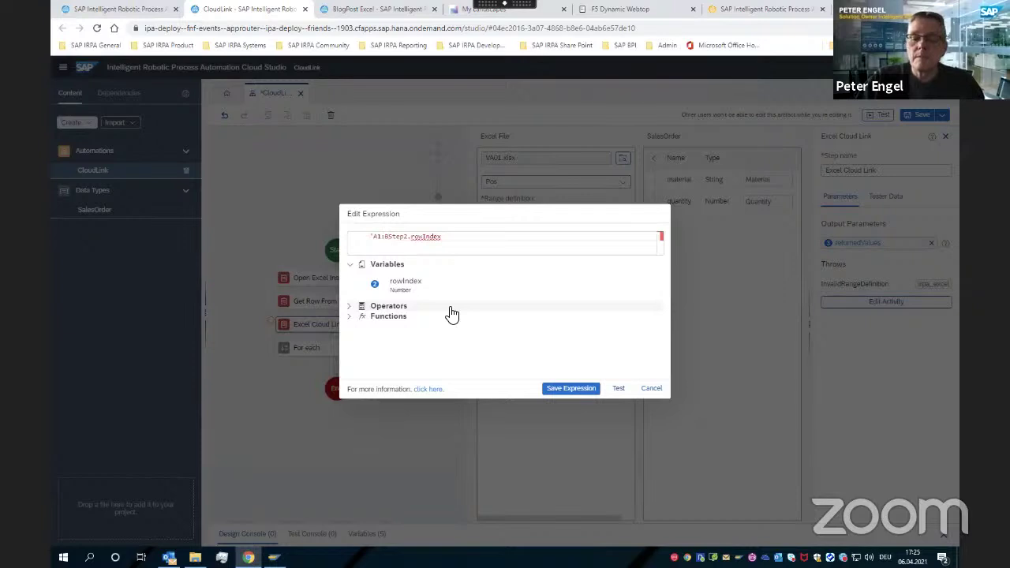
{"action": "type", "text": "'"}
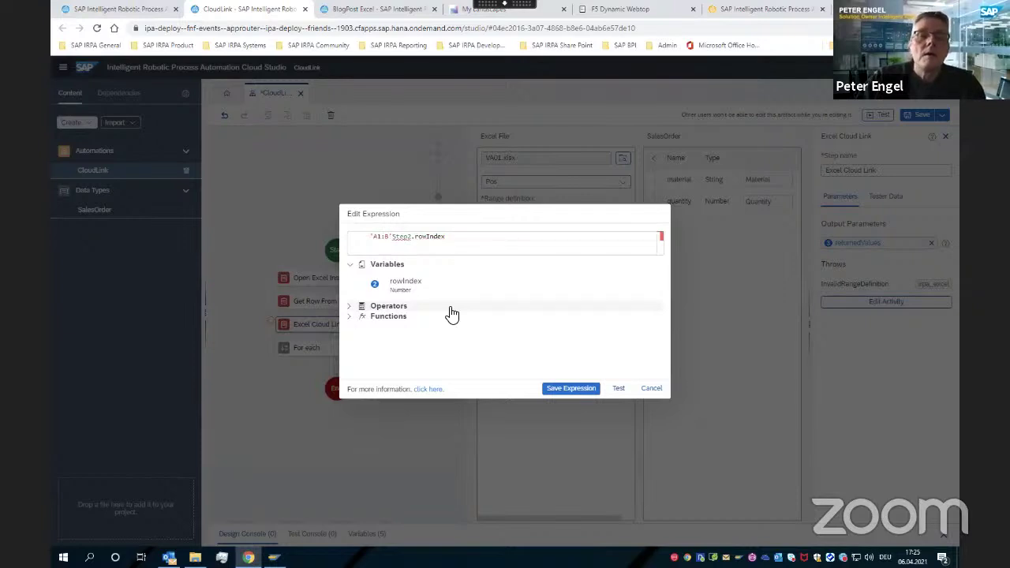
{"action": "type", "text": "+"}
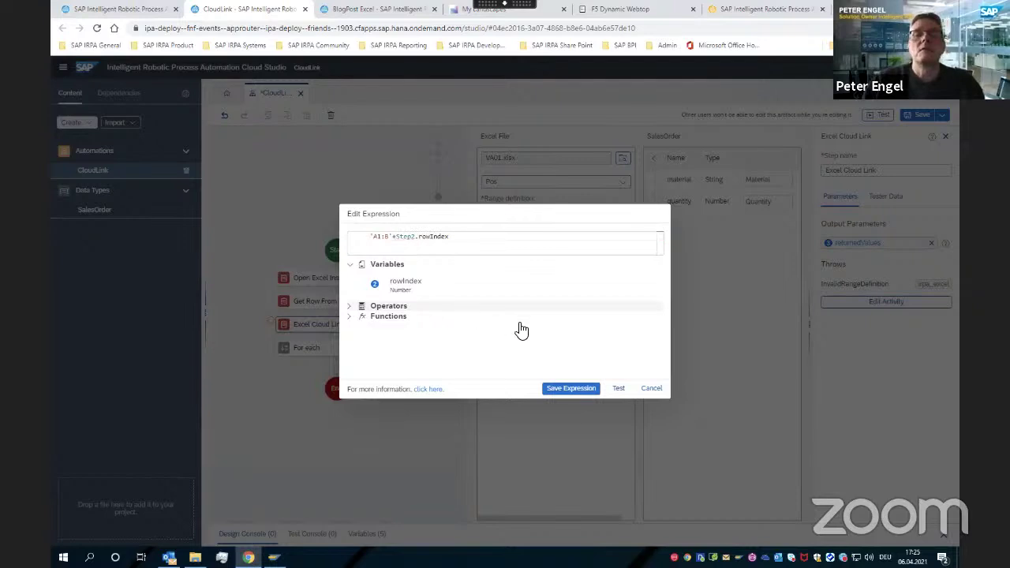
{"action": "left_click", "coordinate": [618, 390]}
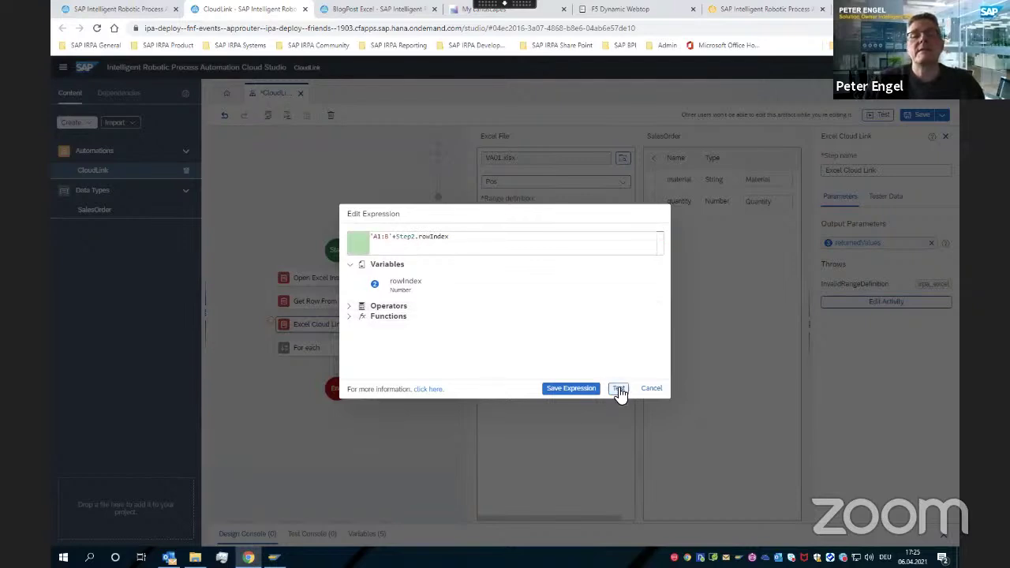
{"action": "left_click", "coordinate": [570, 389]}
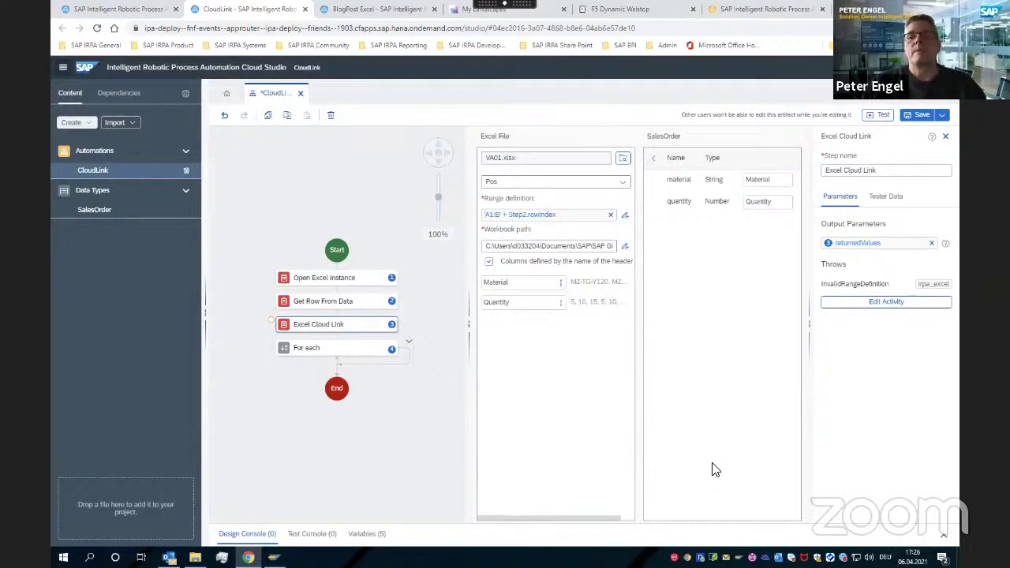
Save the CloudLink automation
{"action": "left_click", "coordinate": [921, 117]}
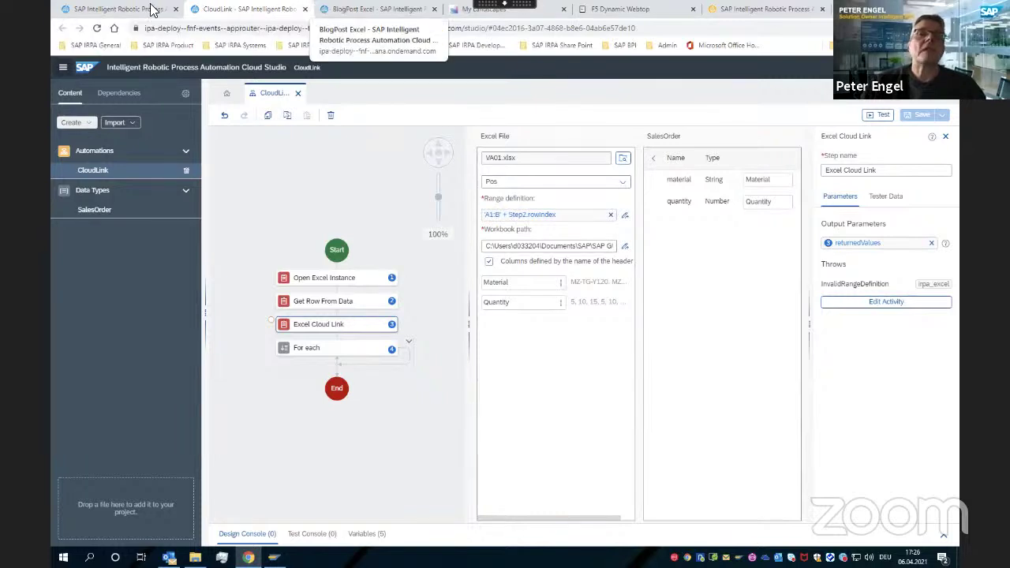
Open the BlogPostGUITableControl project from the RPA Factory projects list
{"action": "left_click", "coordinate": [118, 8]}
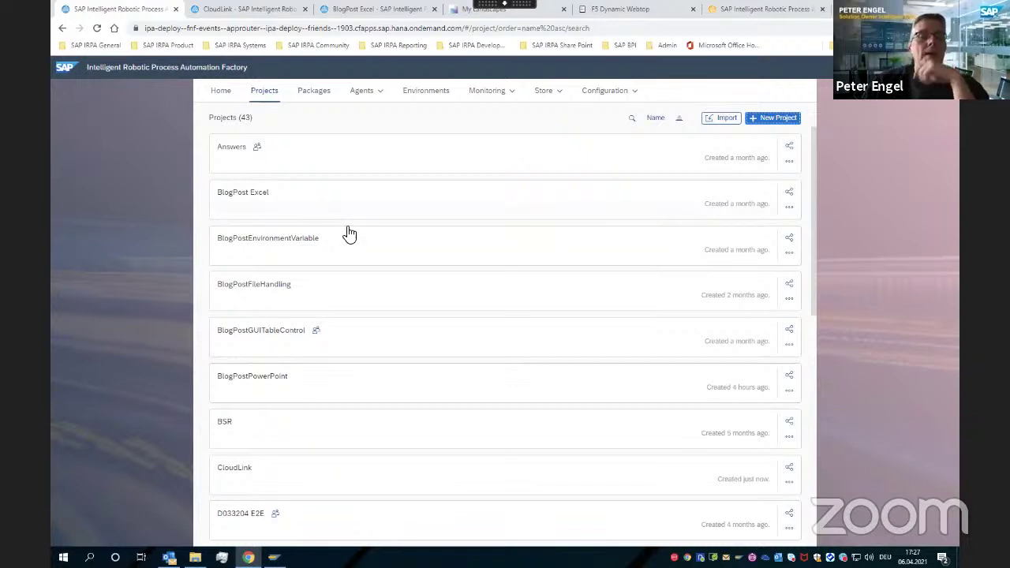
{"action": "left_click", "coordinate": [335, 336]}
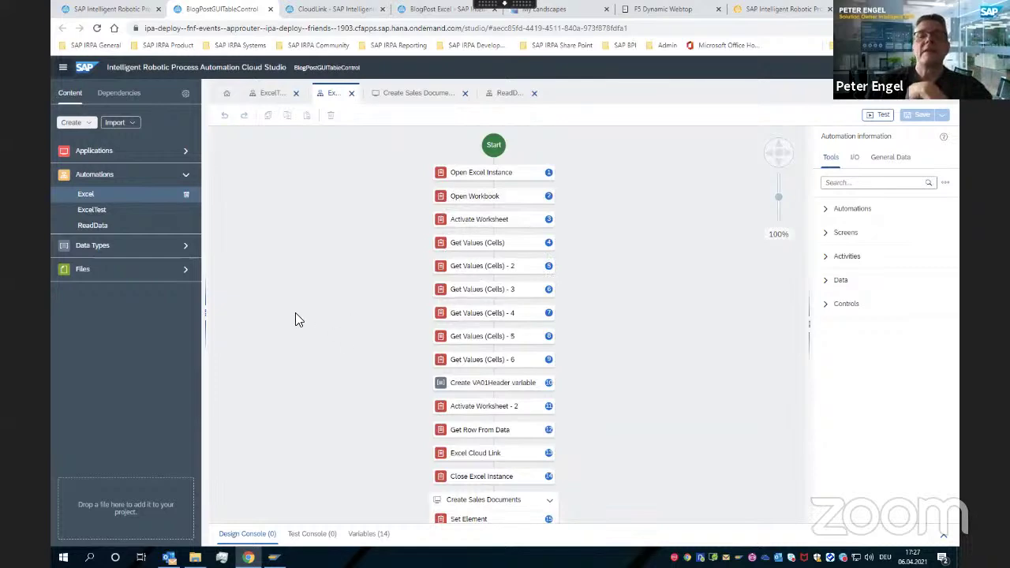
Scroll and pan the Excel automation to view Create Sales Documents and Create Standard Order: Overview
{"action": "scroll", "coordinate": [297, 257], "scroll_direction": "down", "scroll_amount": 2}
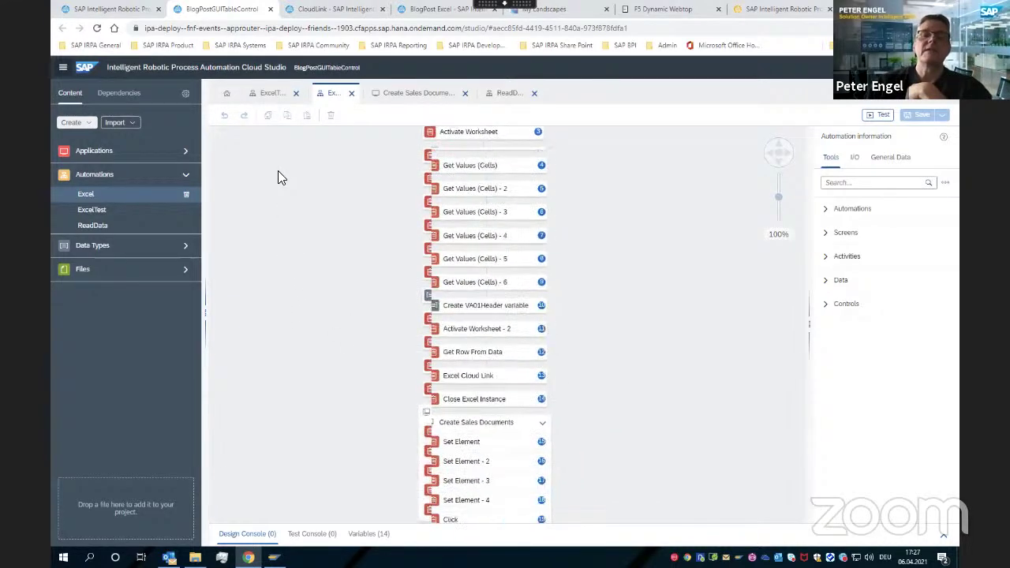
{"action": "scroll", "coordinate": [483, 241], "scroll_direction": "down", "scroll_amount": 1}
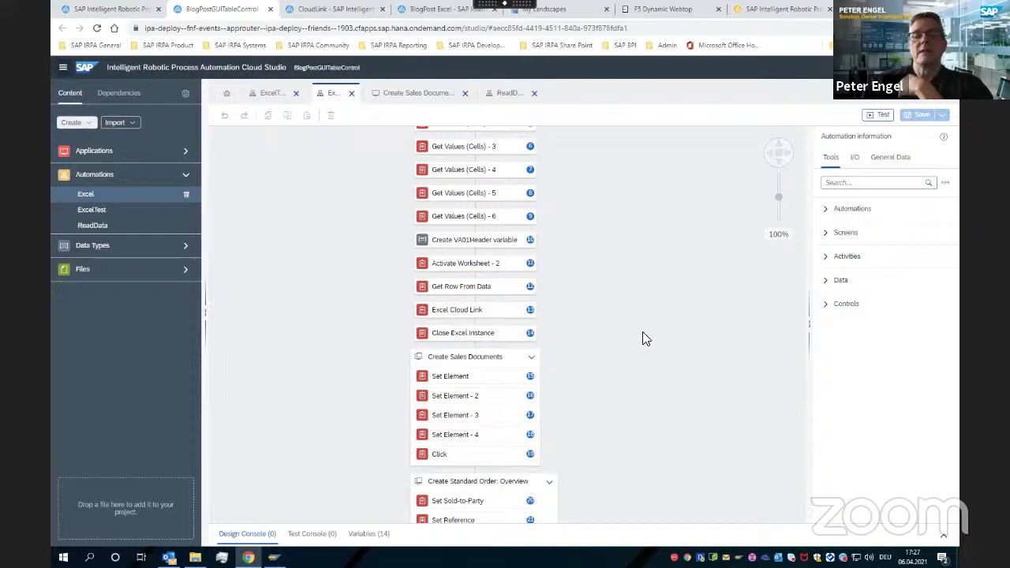
{"action": "left_click_drag", "start_coordinate": [642, 331], "coordinate": [627, 194]}
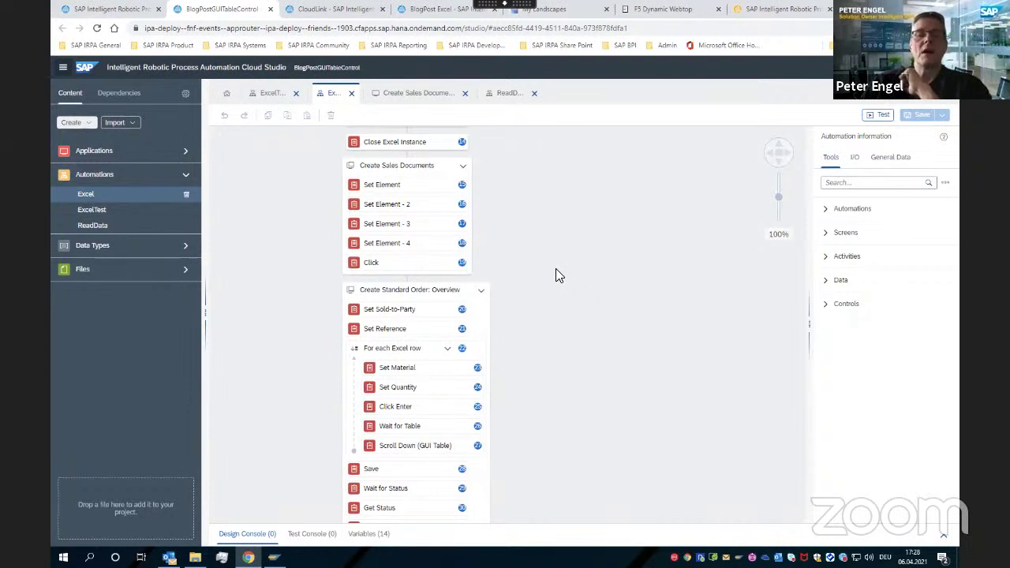
Log on to the HE4 system in SAP GUI with the saved user name and password
{"action": "left_click", "coordinate": [273, 557]}
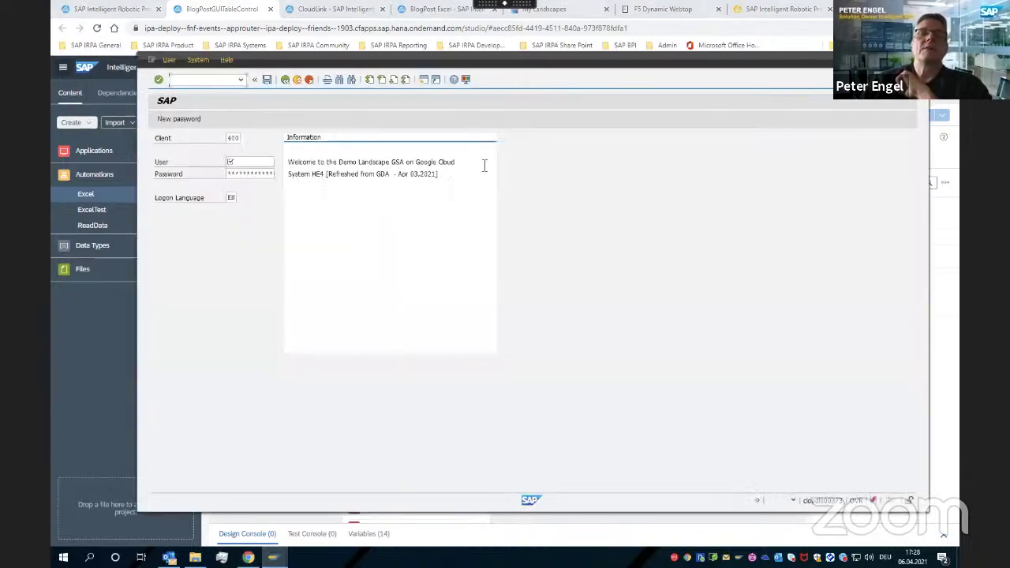
{"action": "type", "text": "De"}
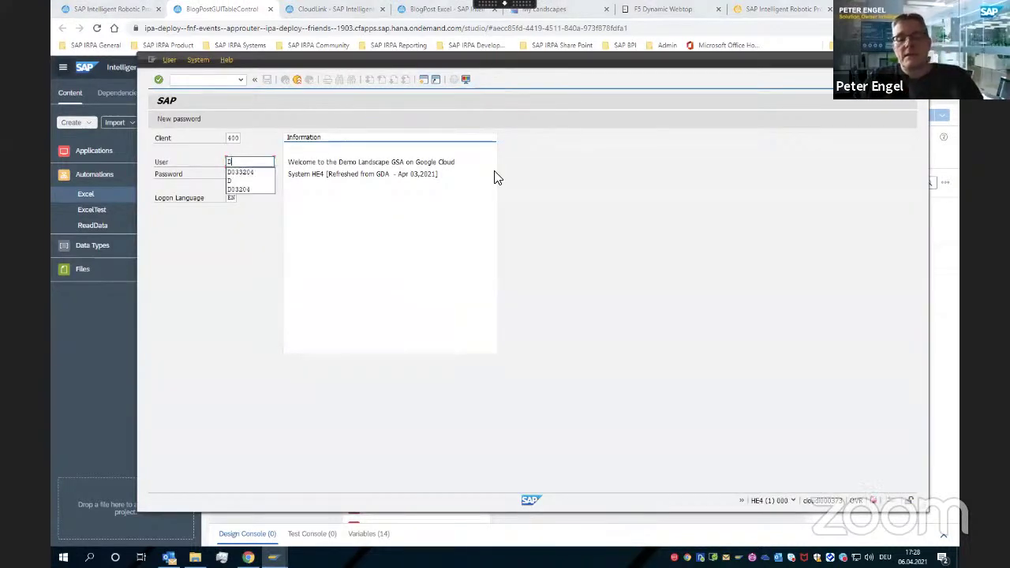
{"action": "key", "text": "Down"}
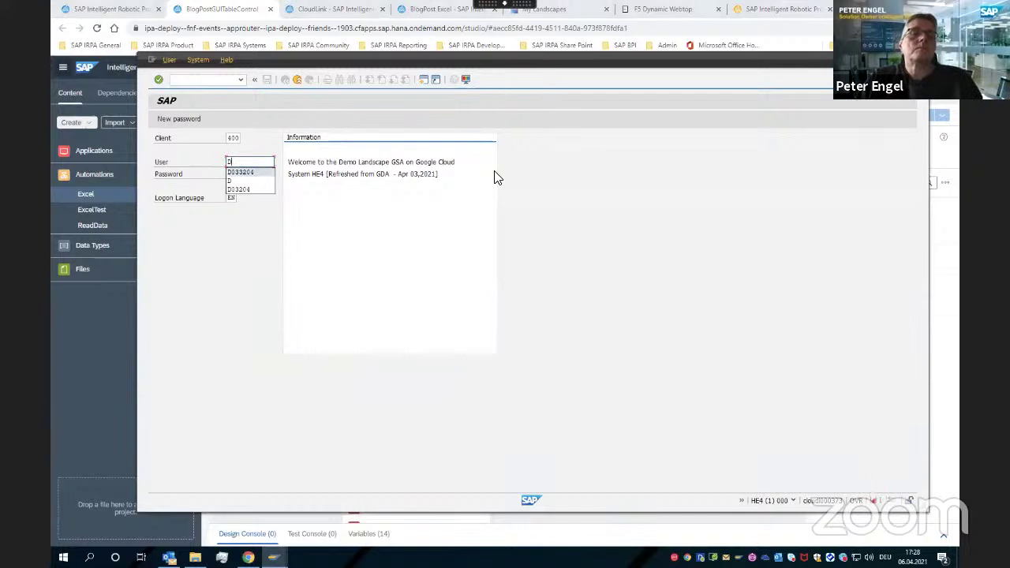
{"action": "key", "text": "Tab"}
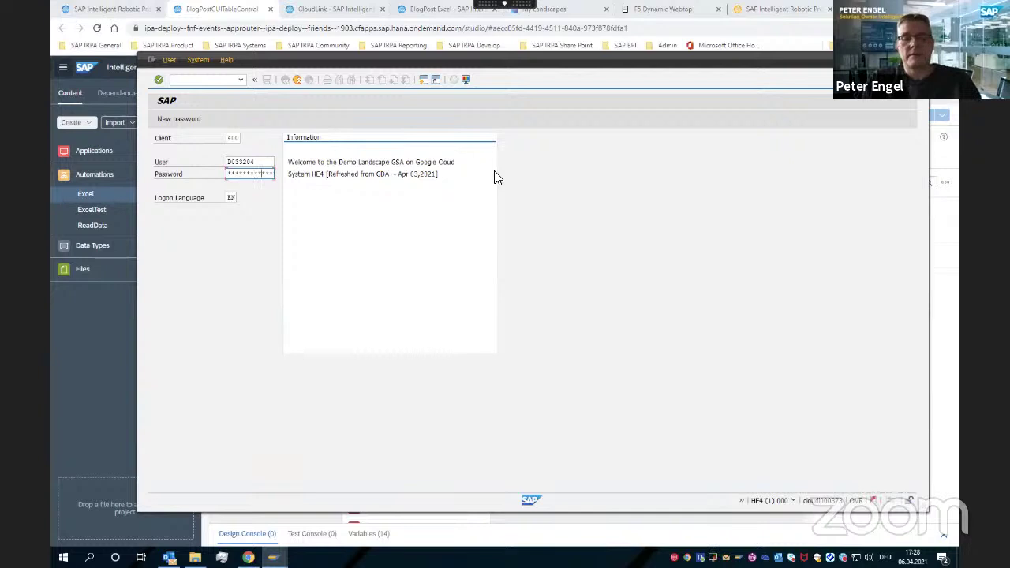
{"action": "key", "text": "Return"}
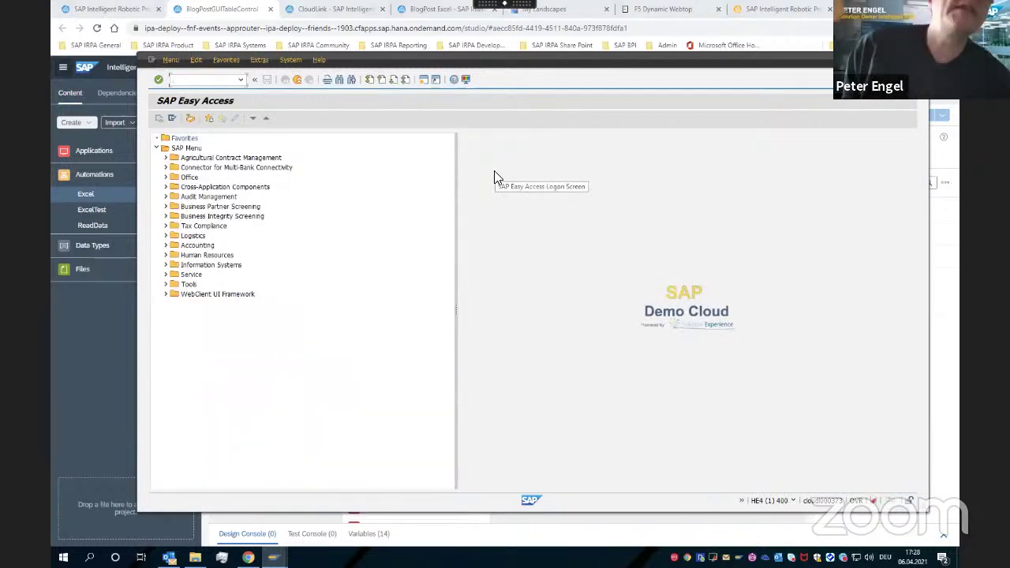
Run transaction VA01 to reach Create Sales Documents, then minimize SAP GUI
{"action": "type", "text": "va"}
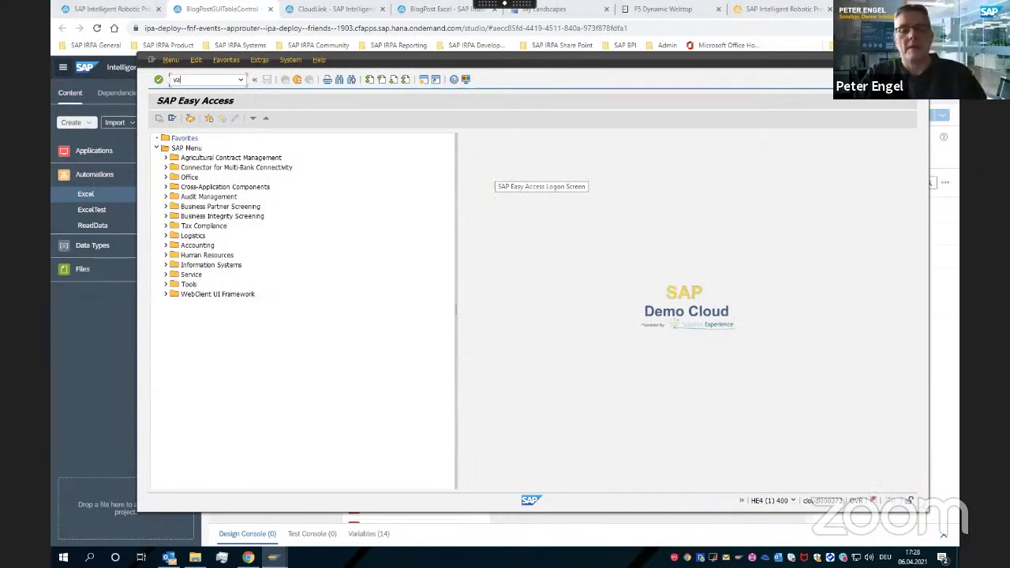
{"action": "type", "text": "01"}
{"action": "key", "text": "Return"}
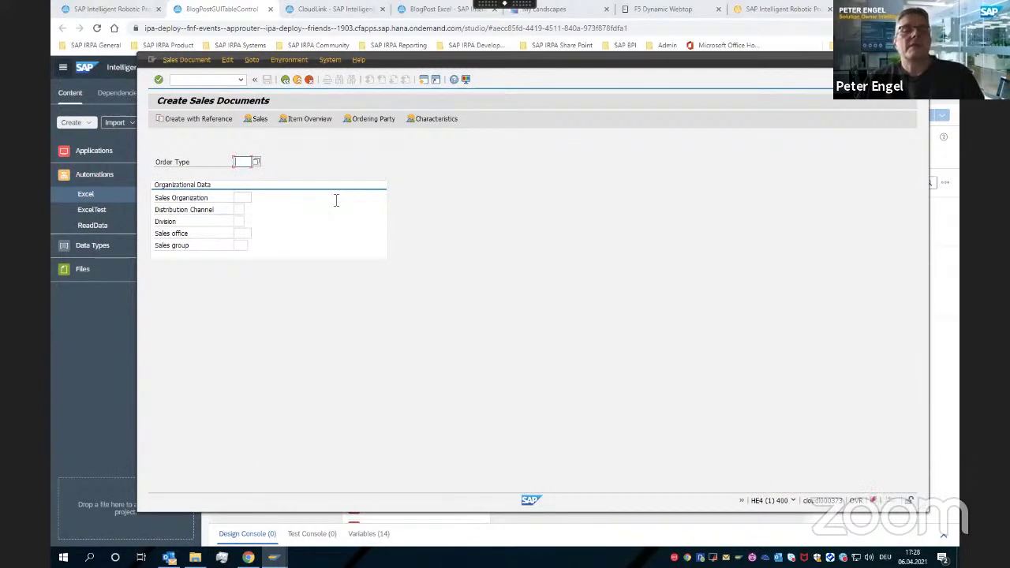
{"action": "left_click", "coordinate": [93, 363]}
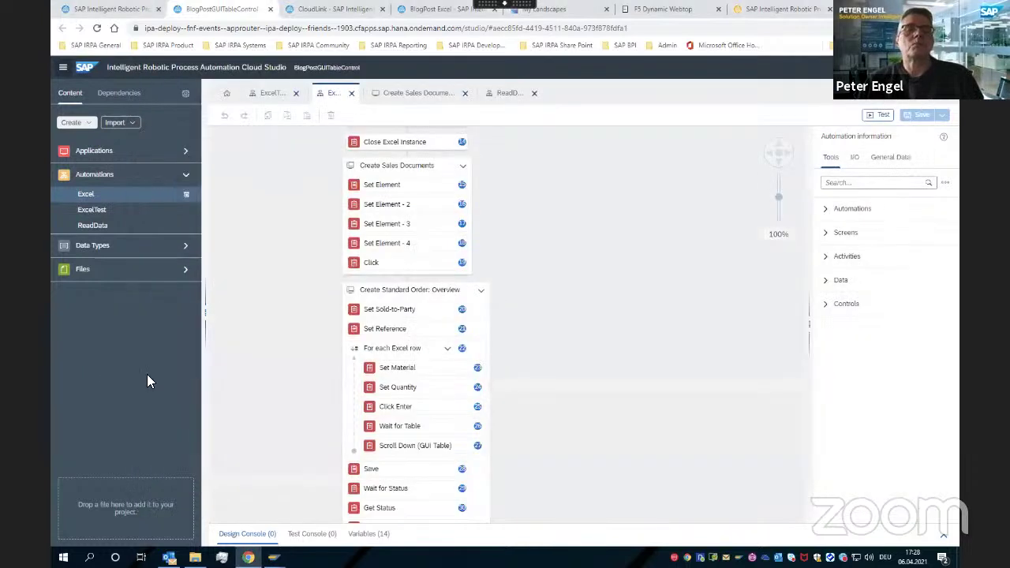
Open the Create Sales Documents application, display all declared elements, and select Create Standard Order: Overview
{"action": "left_click", "coordinate": [188, 152]}
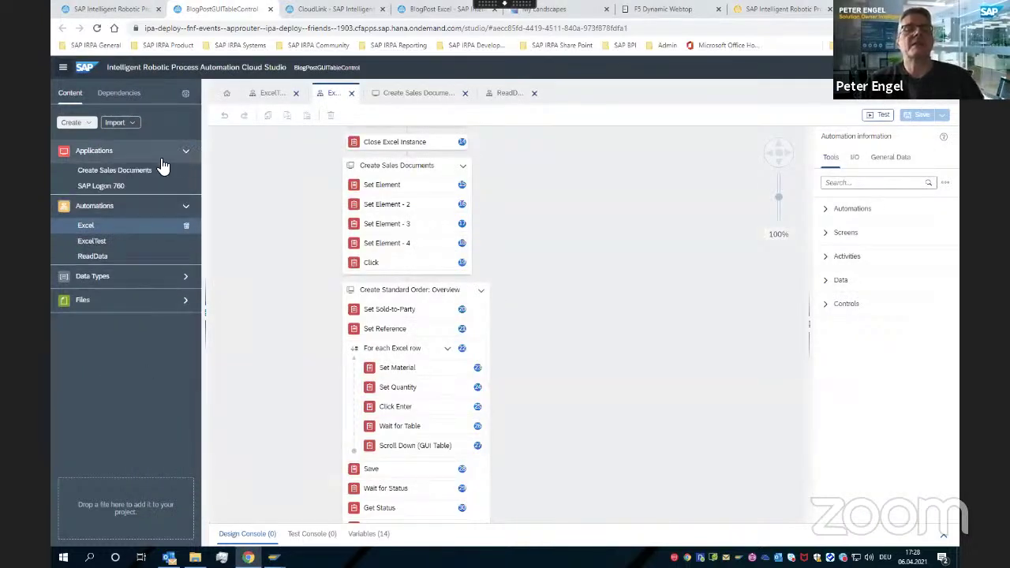
{"action": "double_click", "coordinate": [116, 172]}
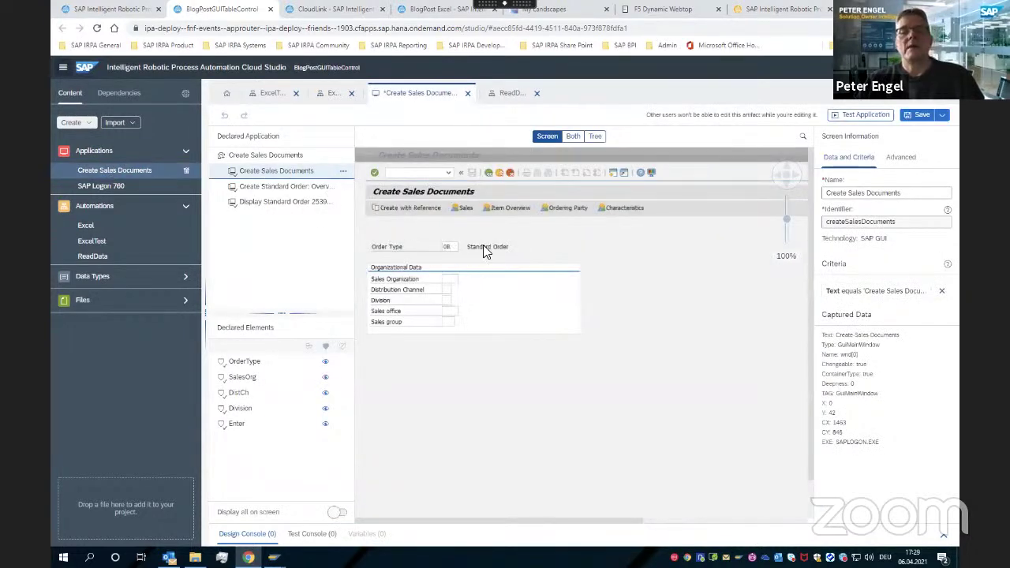
{"action": "left_click", "coordinate": [251, 363]}
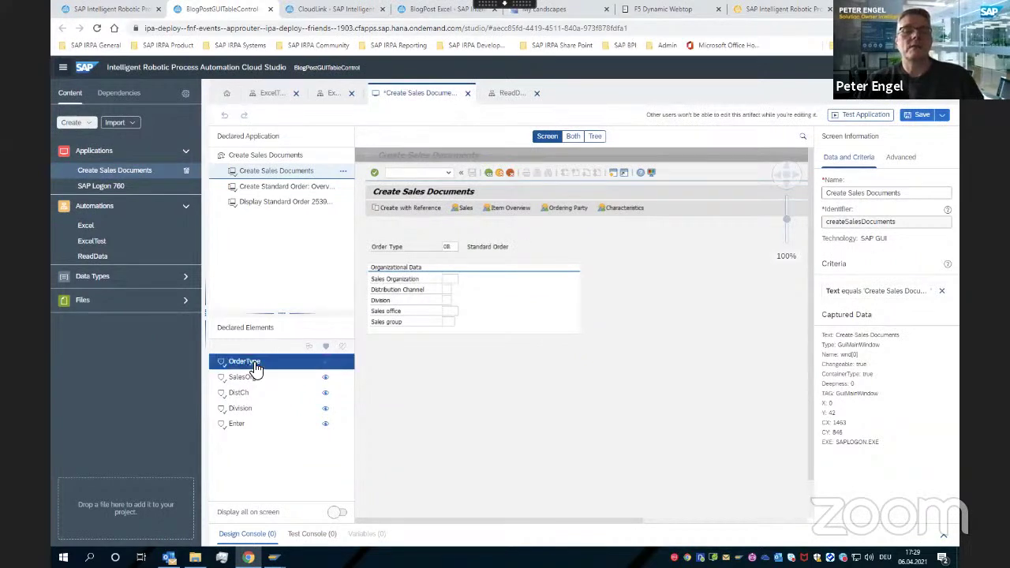
{"action": "left_click", "coordinate": [339, 513]}
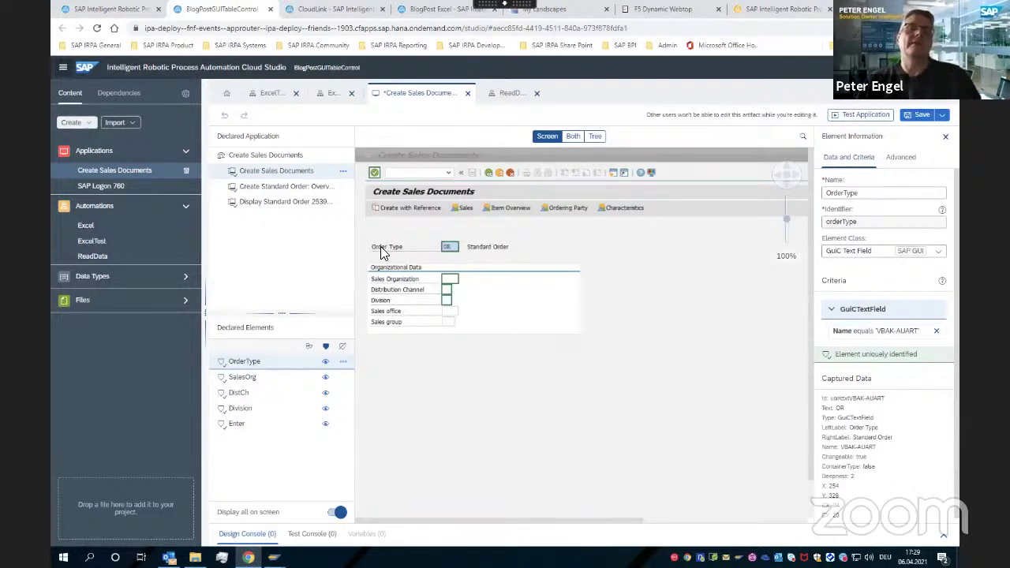
{"action": "left_click", "coordinate": [273, 190]}
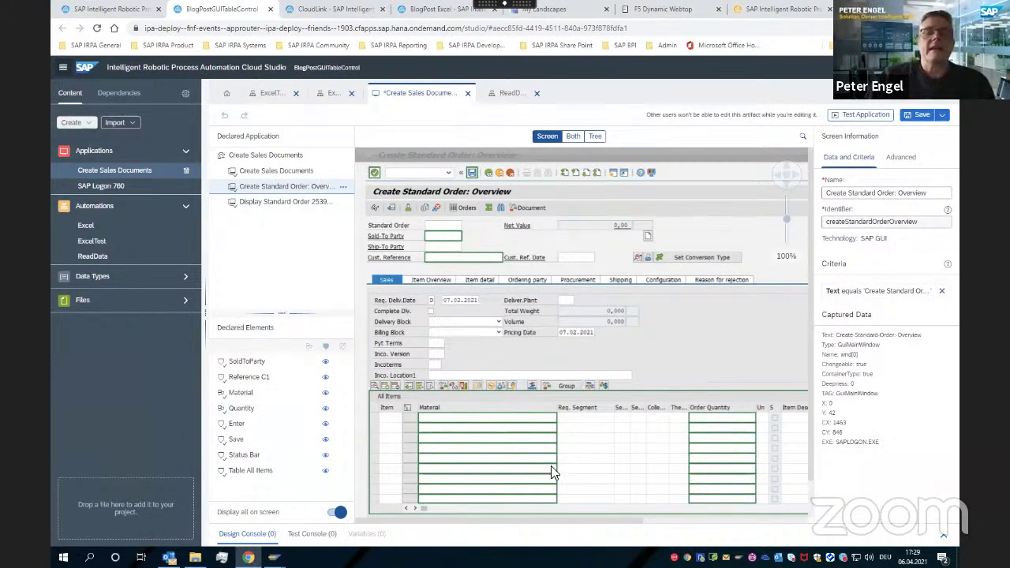
Check the order reason field and Table All Items element, then save the Create Sales Documents application
{"action": "left_click", "coordinate": [495, 393]}
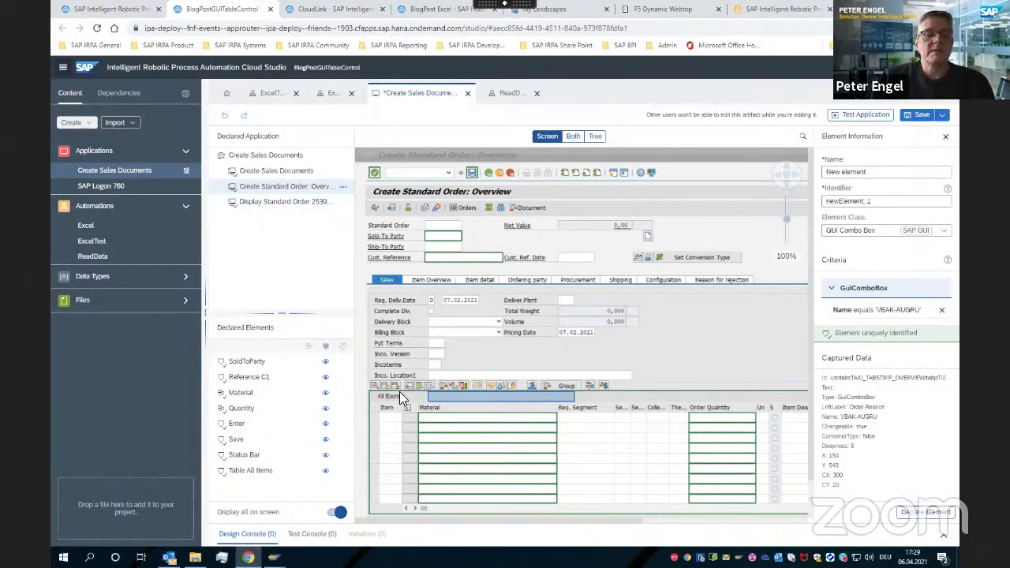
{"action": "left_click", "coordinate": [254, 471]}
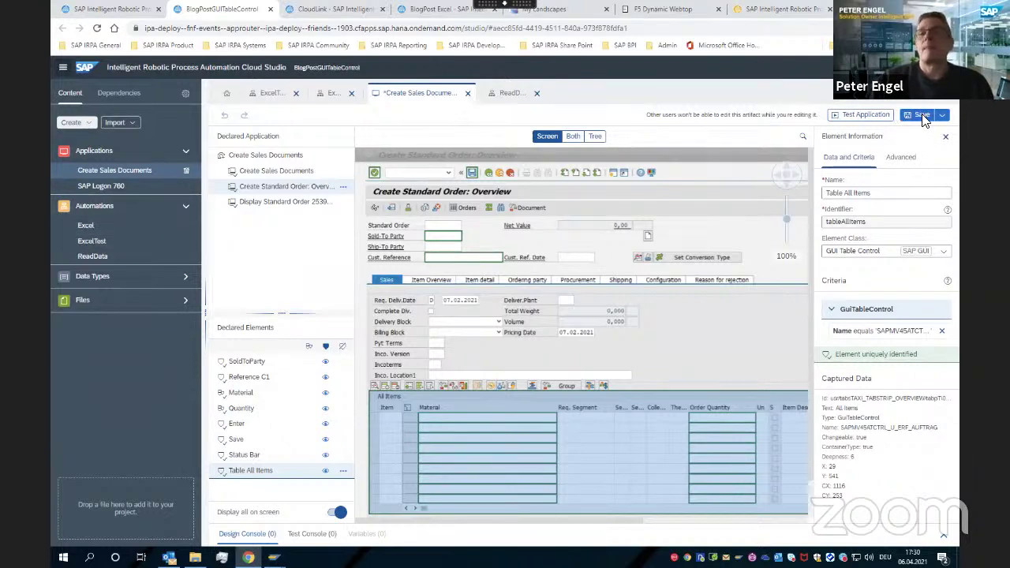
{"action": "left_click", "coordinate": [922, 116]}
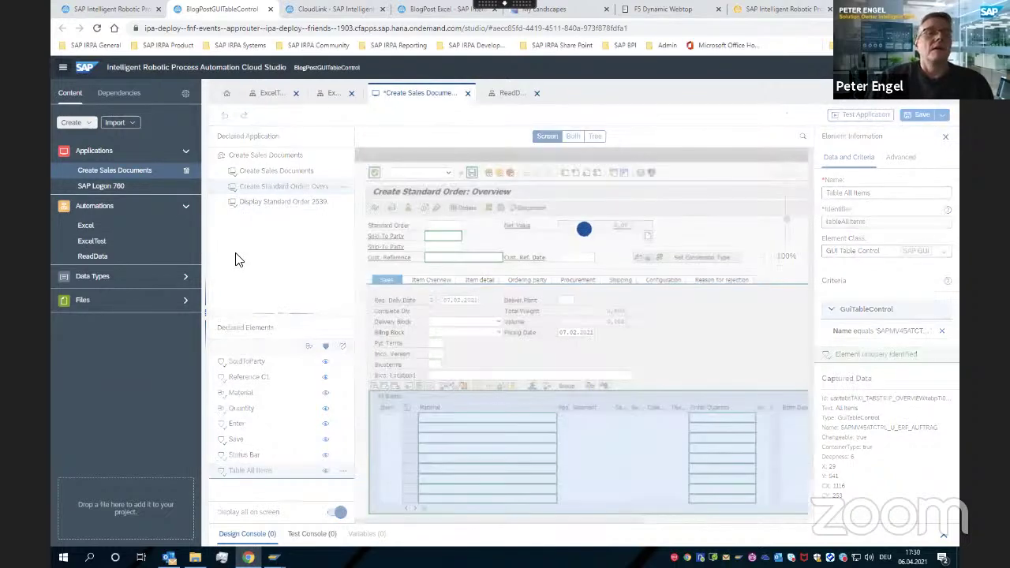
Return to the Excel automation, widen the screen preview, and show Create Standard Order: Overview
{"action": "left_click", "coordinate": [87, 228]}
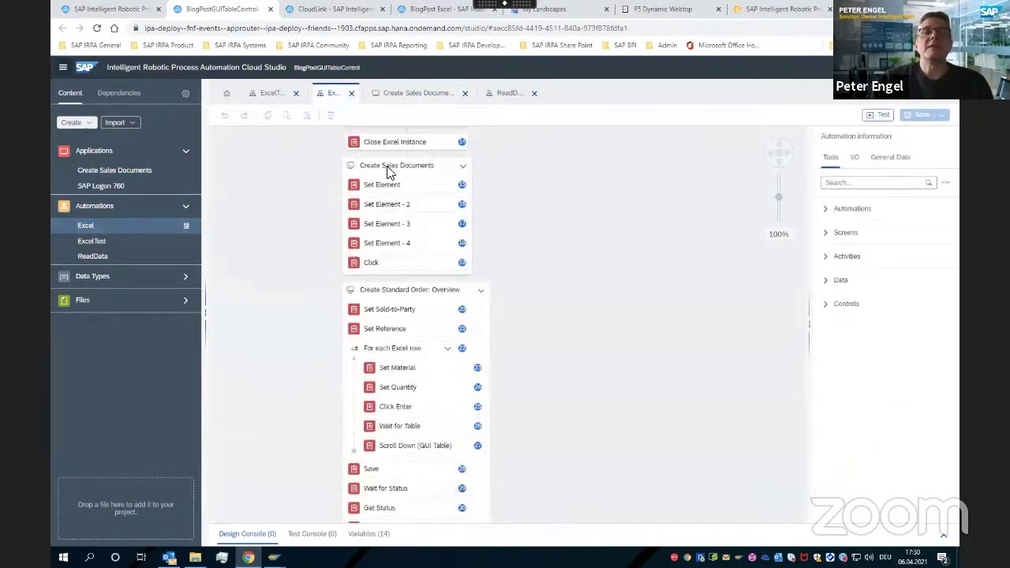
{"action": "left_click", "coordinate": [387, 172]}
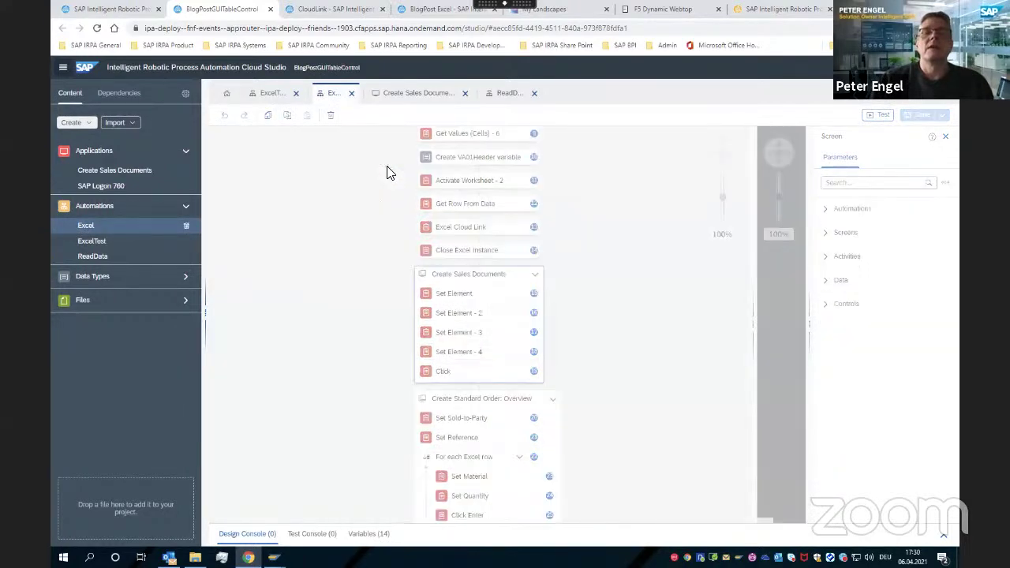
{"action": "left_click_drag", "start_coordinate": [754, 329], "coordinate": [355, 327]}
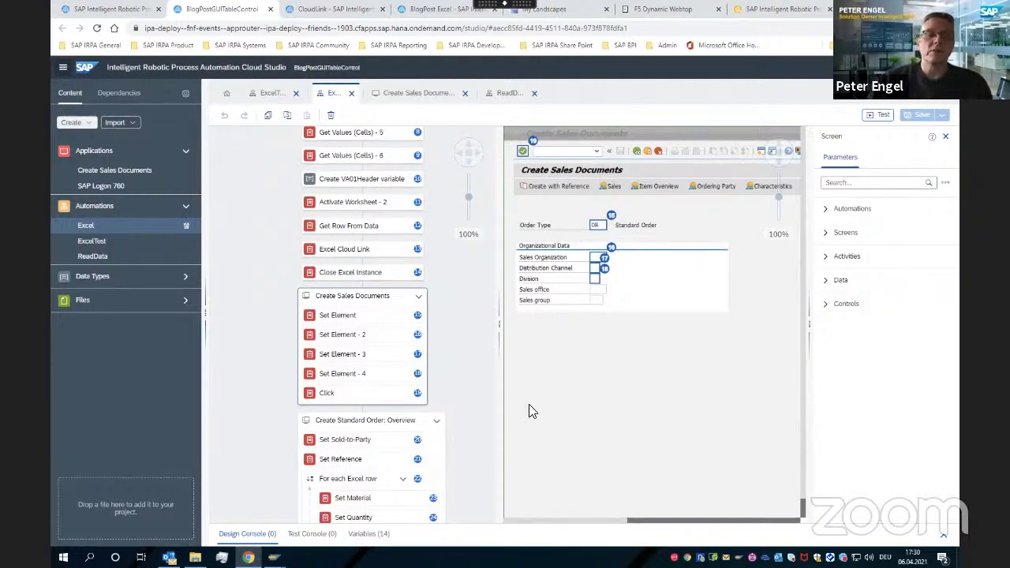
{"action": "left_click", "coordinate": [345, 424]}
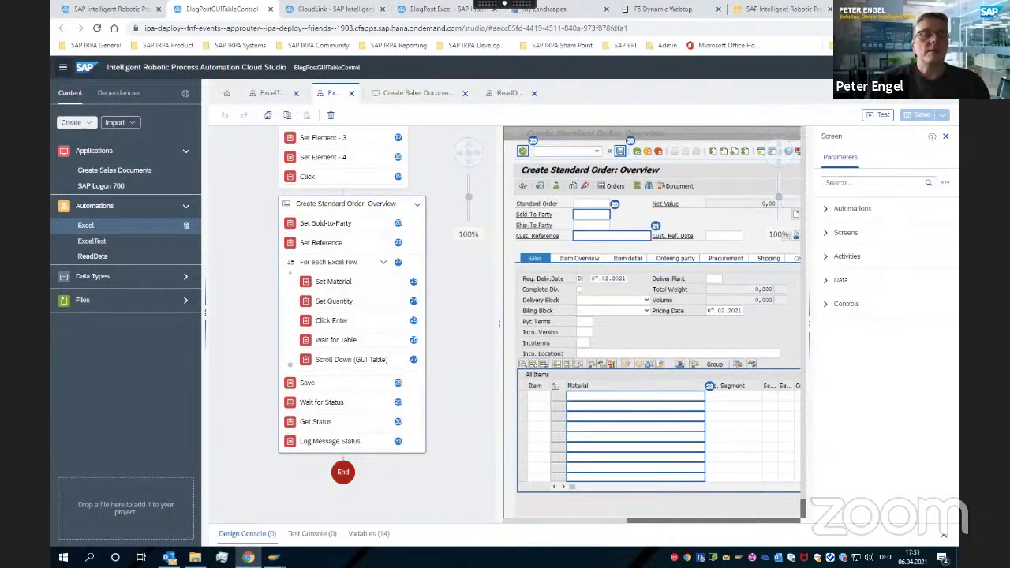
Open VA01.xlsx, review the Pos sheet's Material and Quantity rows, then close it
{"action": "left_click", "coordinate": [194, 557]}
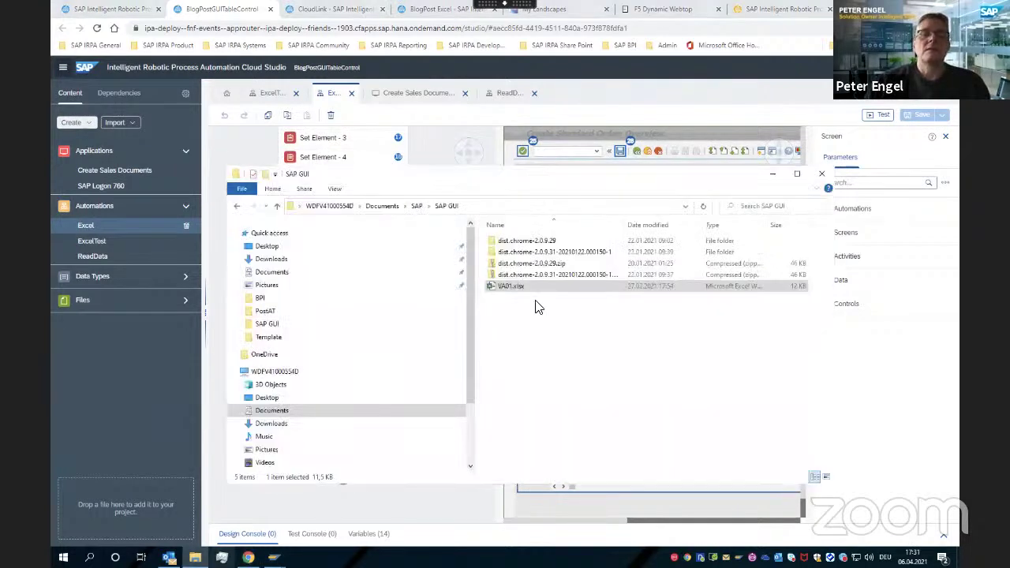
{"action": "left_click_drag", "start_coordinate": [513, 287], "coordinate": [511, 292]}
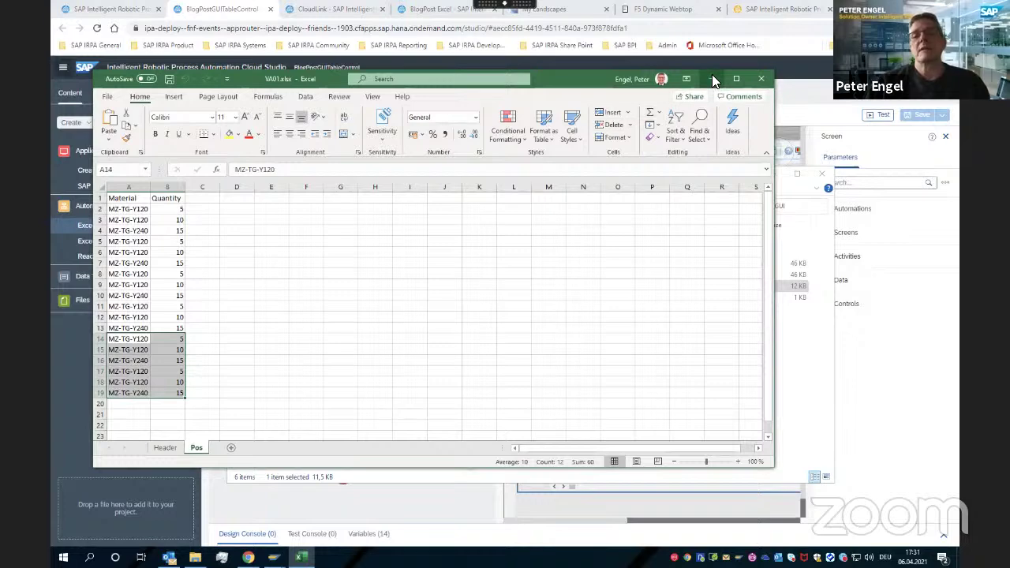
{"action": "left_click", "coordinate": [763, 82]}
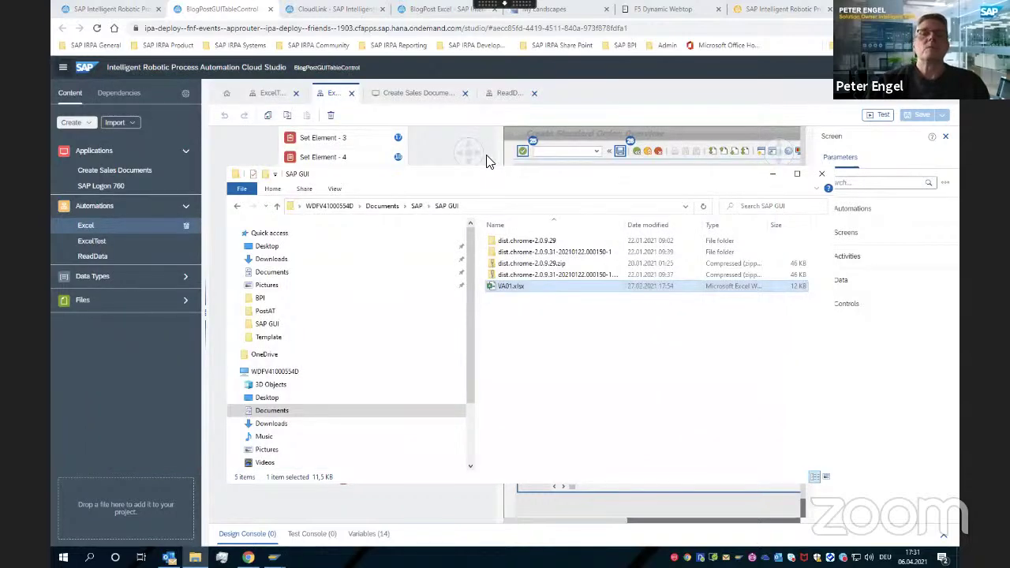
Bring Cloud Studio forward and select the Set Material step inside the For each Excel row loop
{"action": "left_click", "coordinate": [592, 91]}
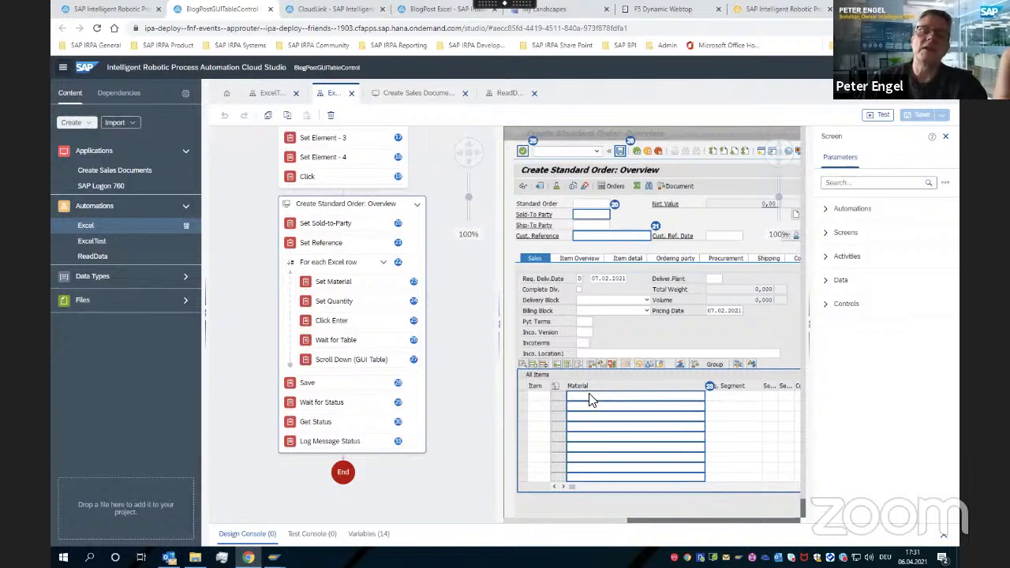
{"action": "left_click", "coordinate": [356, 286]}
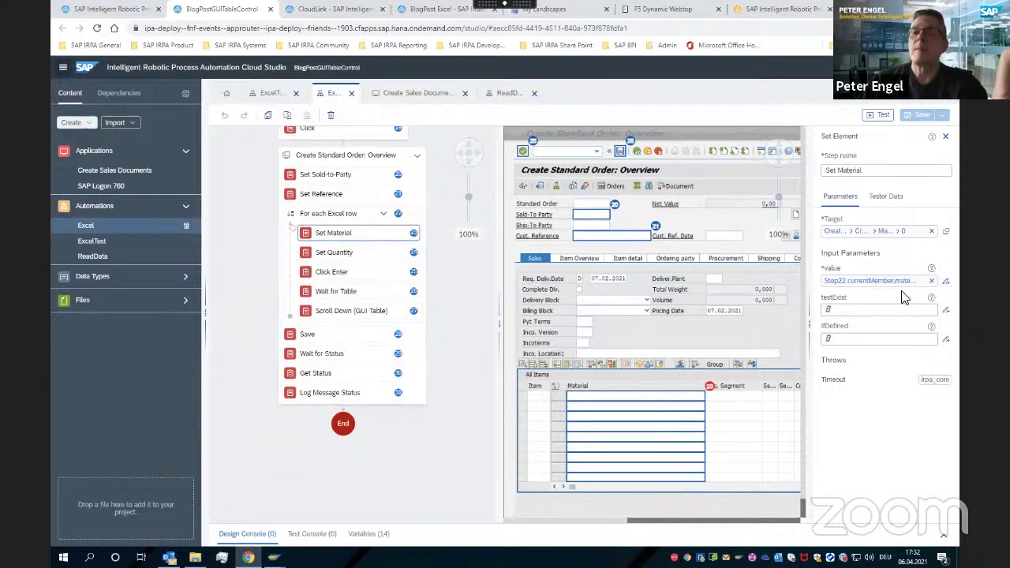
Keep Set Material's target unchanged, using Step22.currentMember's material field, then deselect the step
{"action": "left_click", "coordinate": [946, 232]}
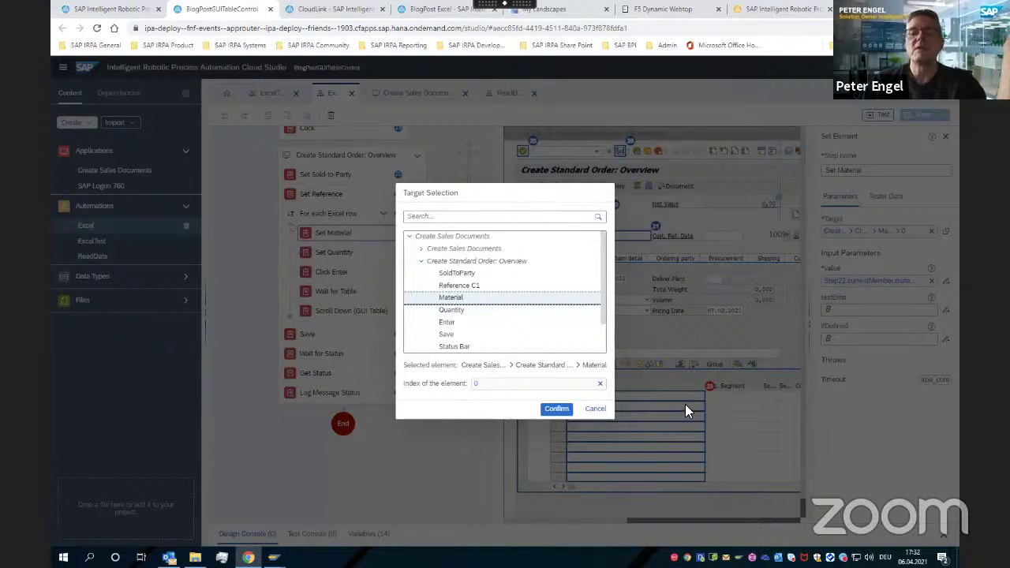
{"action": "left_click", "coordinate": [596, 410]}
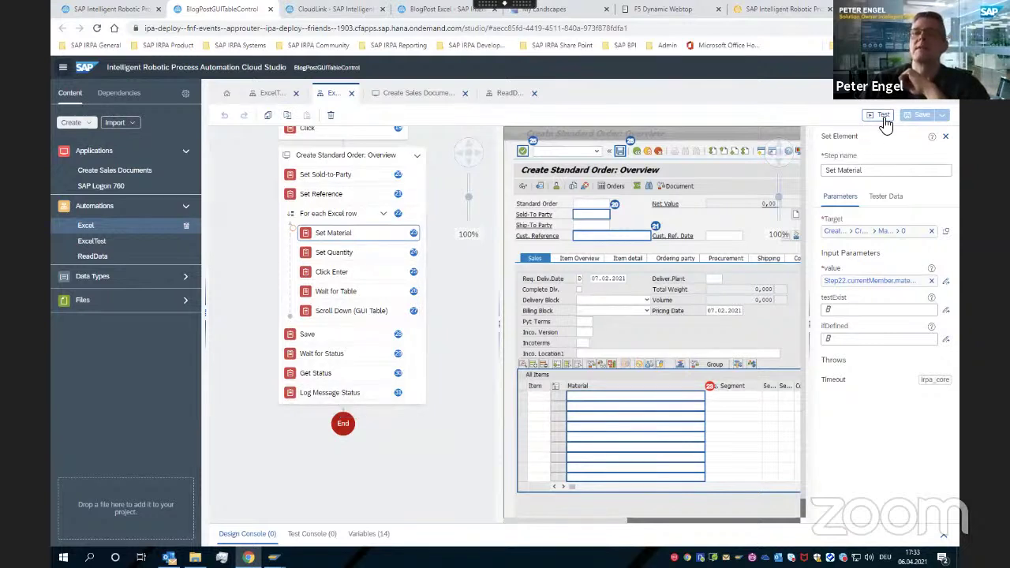
{"action": "left_click", "coordinate": [946, 136]}
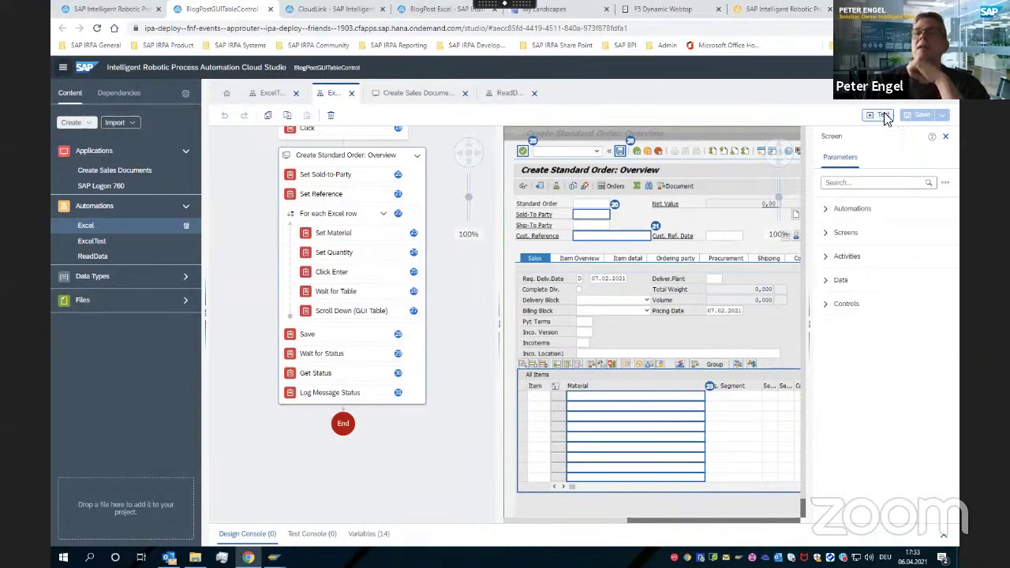
Start a test in the chosen environment, cancel the stalled package loading, and open the agent's tray menu
{"action": "left_click", "coordinate": [882, 115]}
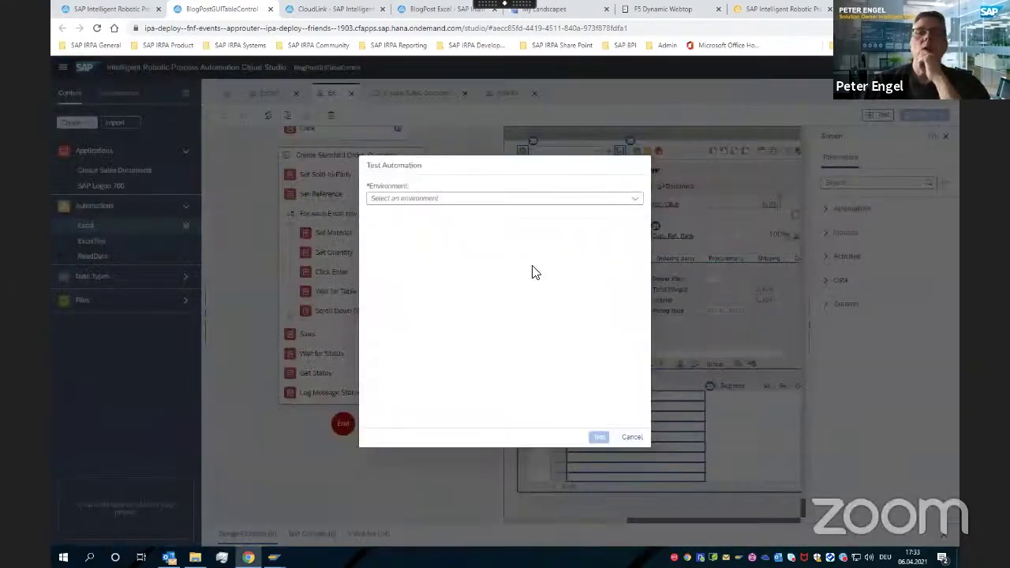
{"action": "left_click", "coordinate": [491, 201]}
{"action": "left_click", "coordinate": [398, 211]}
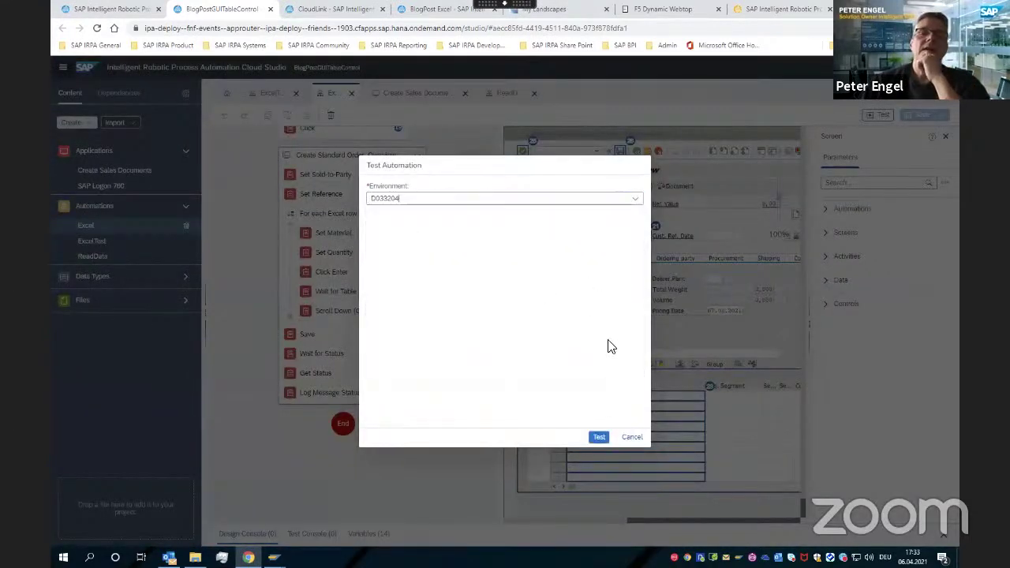
{"action": "left_click", "coordinate": [598, 439]}
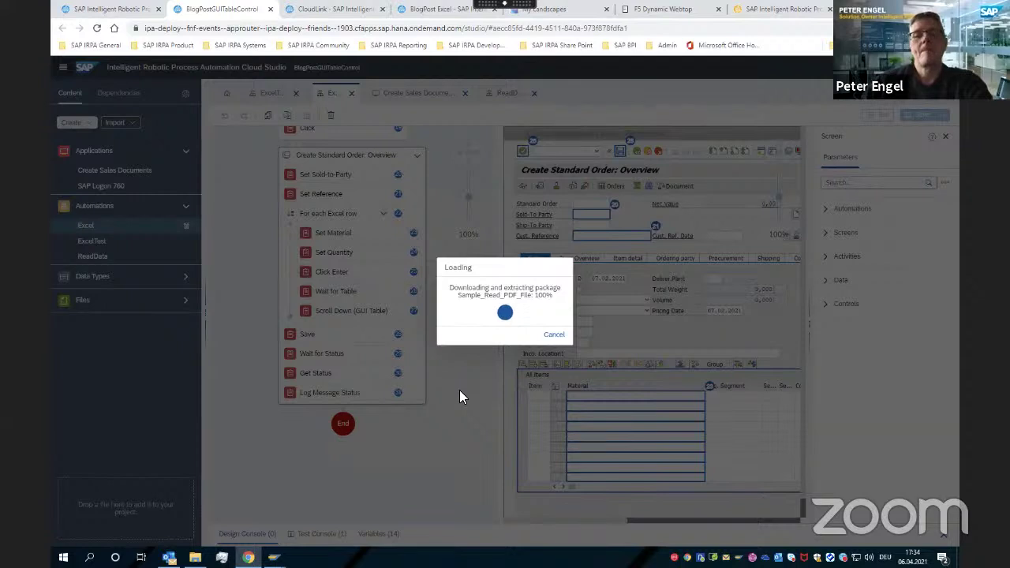
{"action": "left_click", "coordinate": [555, 335]}
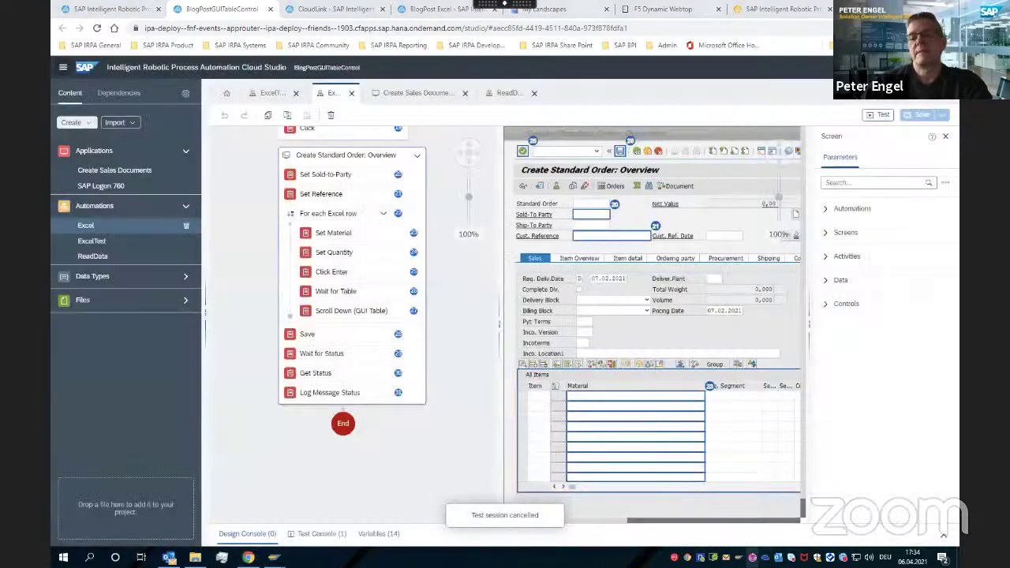
{"action": "right_click", "coordinate": [753, 557]}
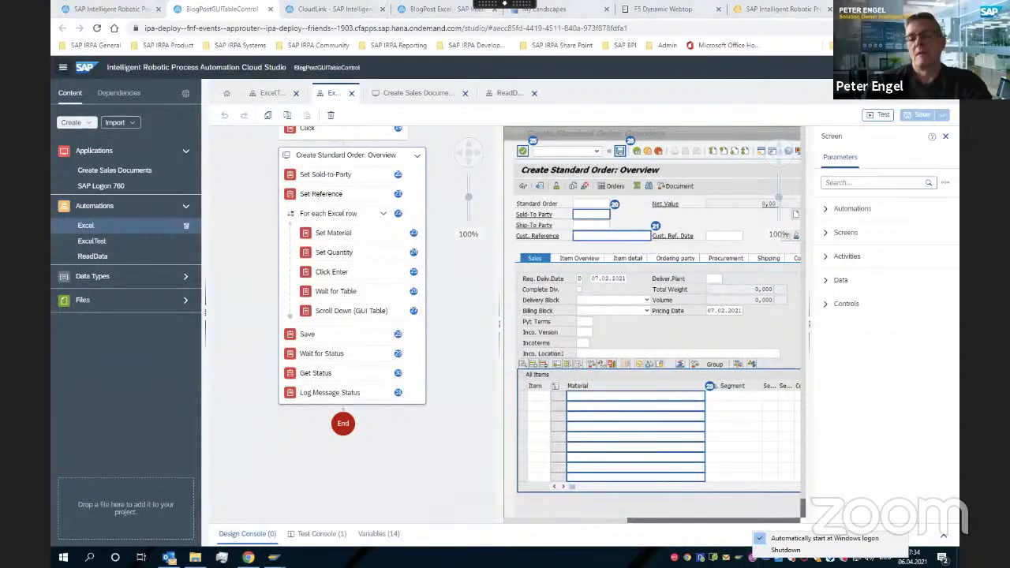
Shut down the desktop agent and relaunch the test in the same environment
{"action": "left_click", "coordinate": [786, 550]}
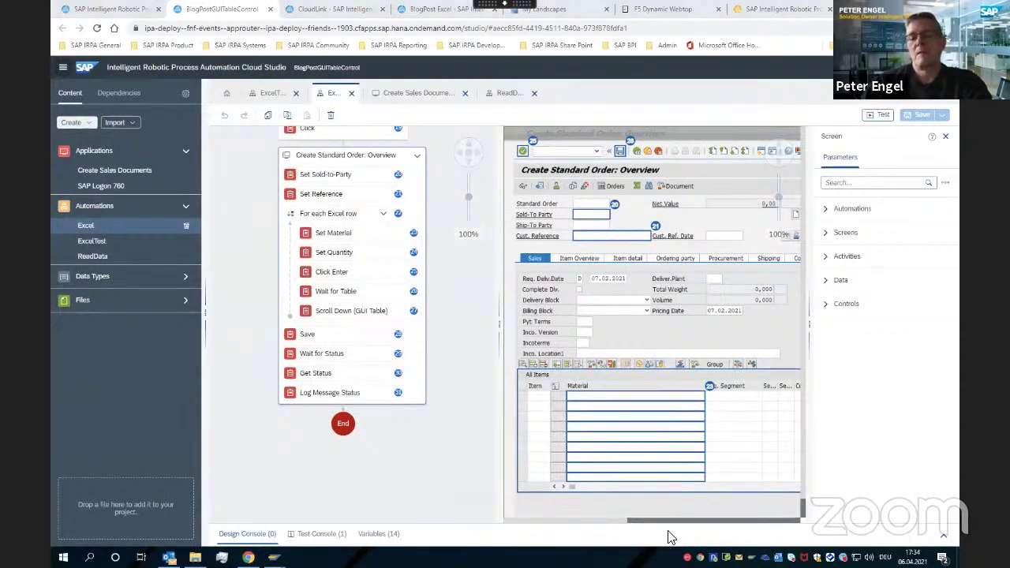
{"action": "left_click", "coordinate": [880, 118]}
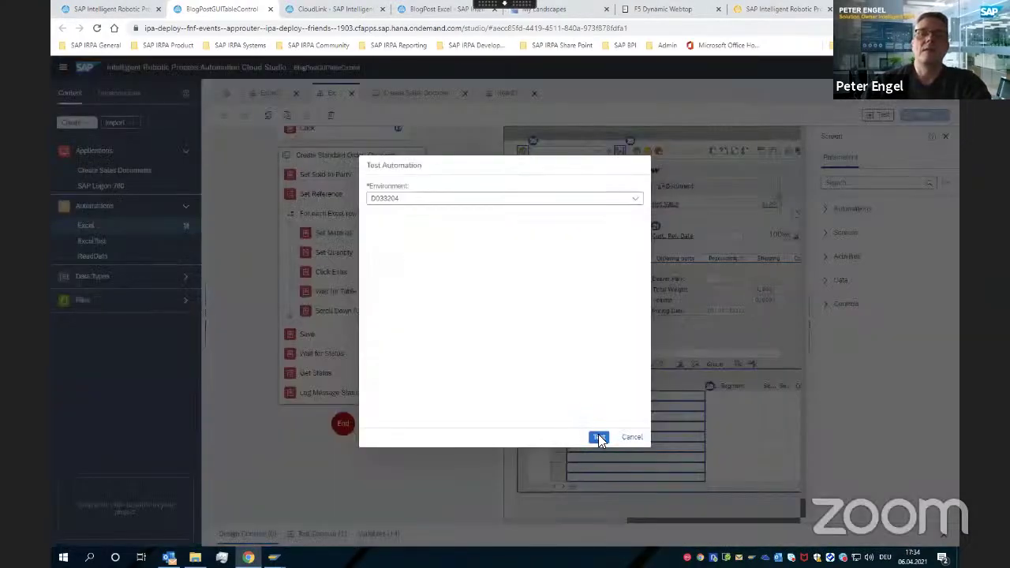
{"action": "left_click", "coordinate": [600, 438]}
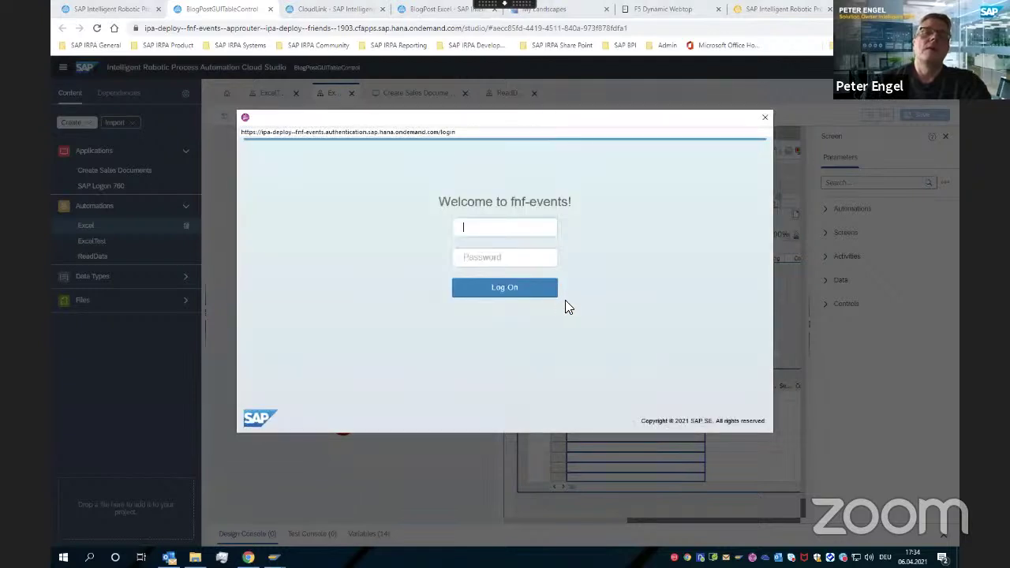
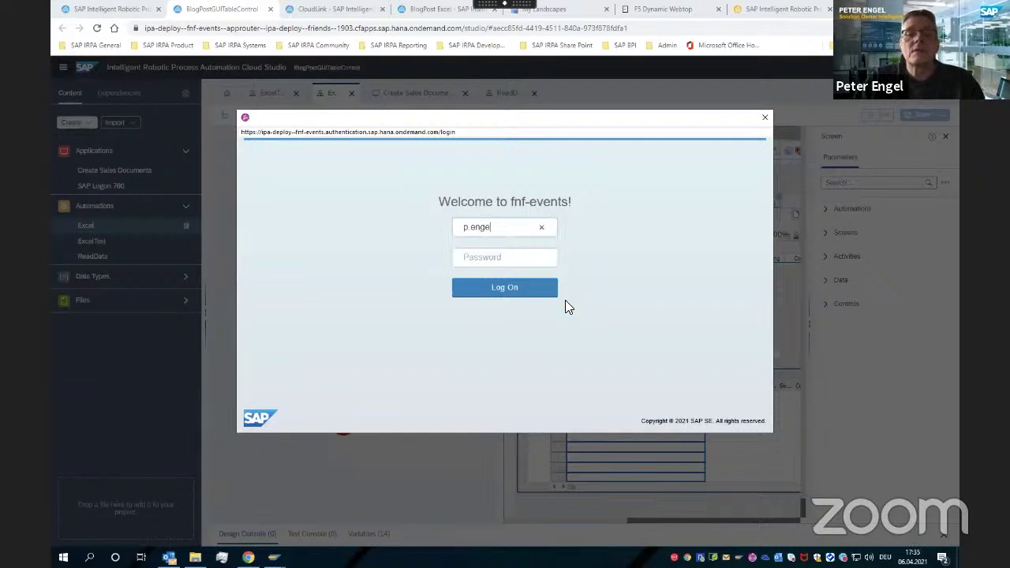
Sign in with the user's name and password, close the sign-in window, and open the agent's tray menu
{"action": "key", "text": "Tab"}
{"action": "type", "text": "••••••••"}
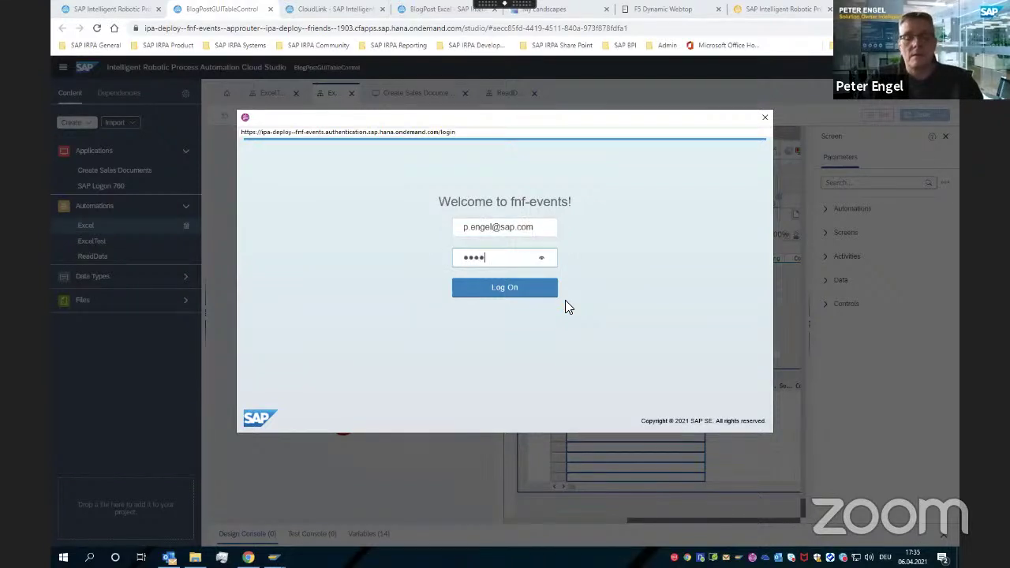
{"action": "key", "text": "Return"}
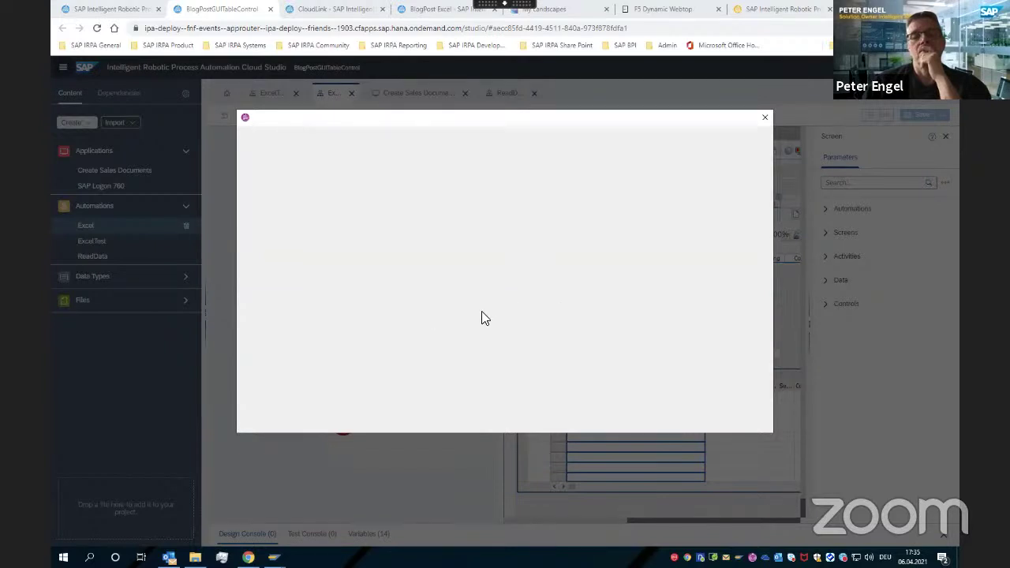
{"action": "left_click", "coordinate": [764, 119]}
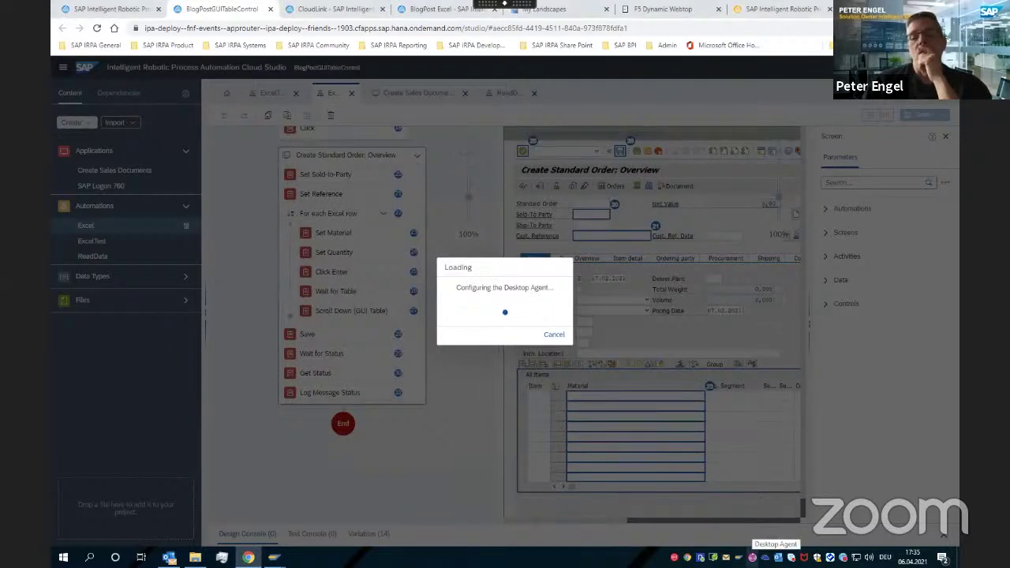
{"action": "right_click", "coordinate": [752, 557]}
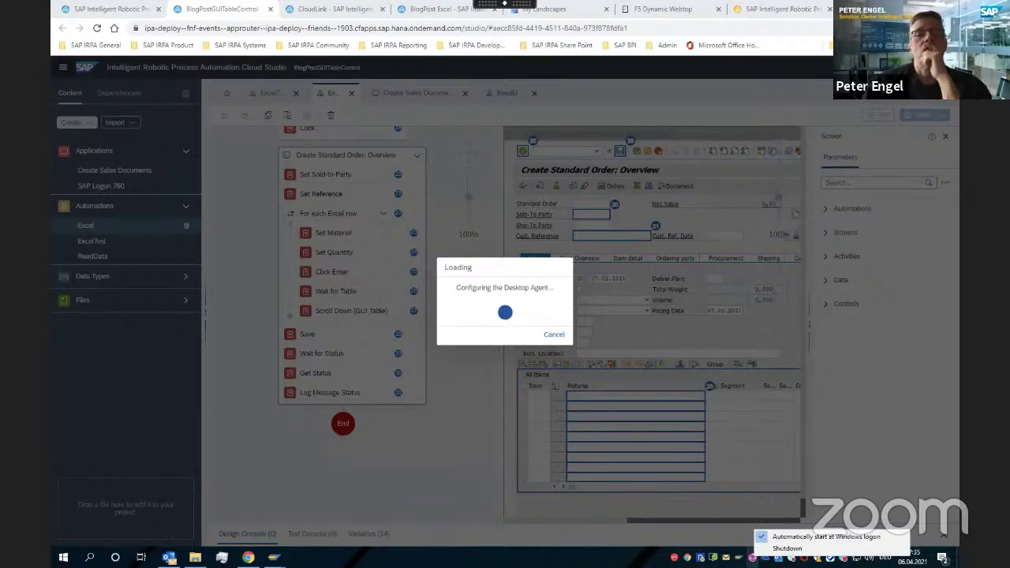
Show the Factory's Agents list of 13 Disconnected agents and shut down the desktop agent
{"action": "left_click", "coordinate": [98, 12]}
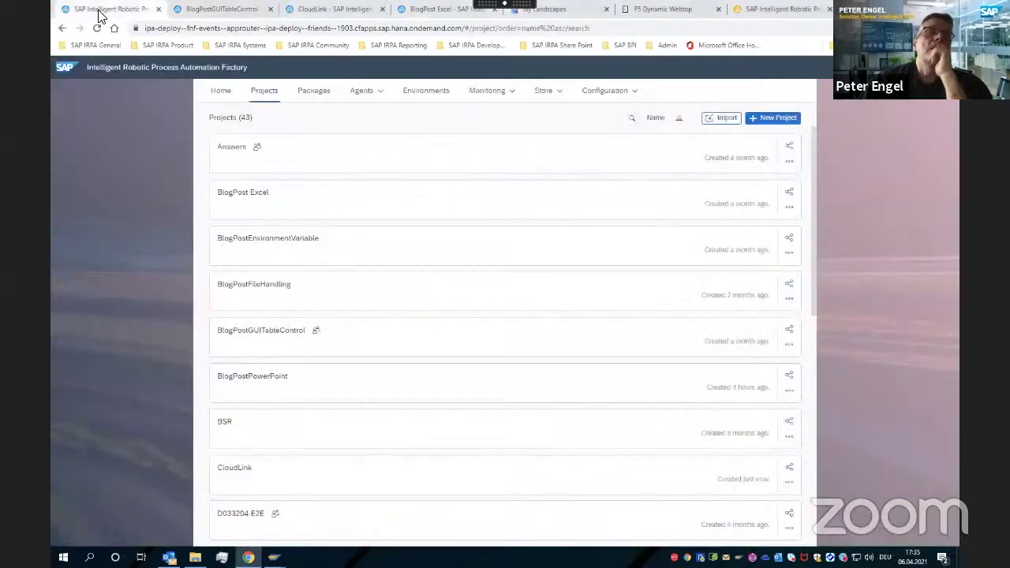
{"action": "left_click", "coordinate": [373, 99]}
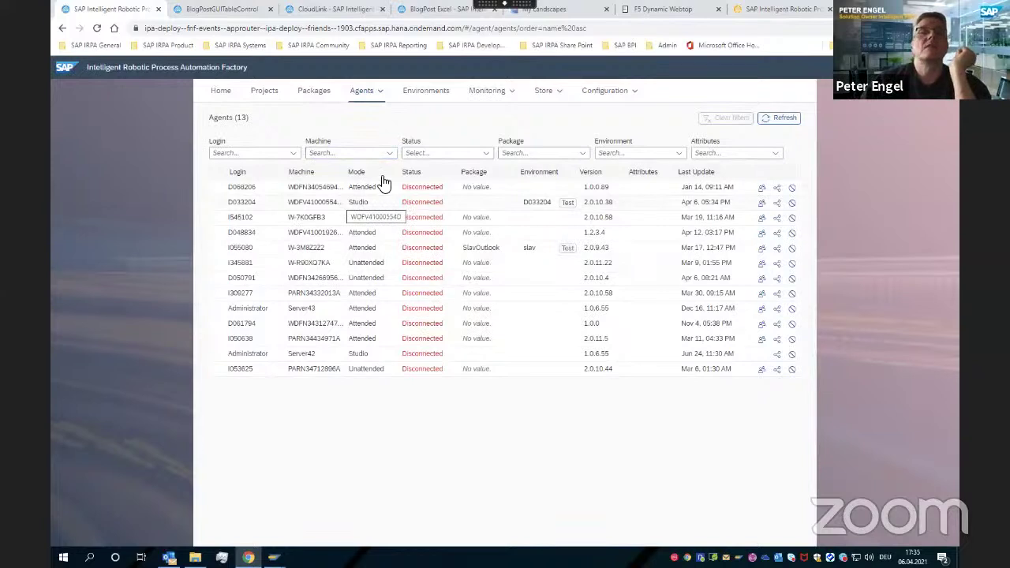
{"action": "mouse_move", "coordinate": [210, 6]}
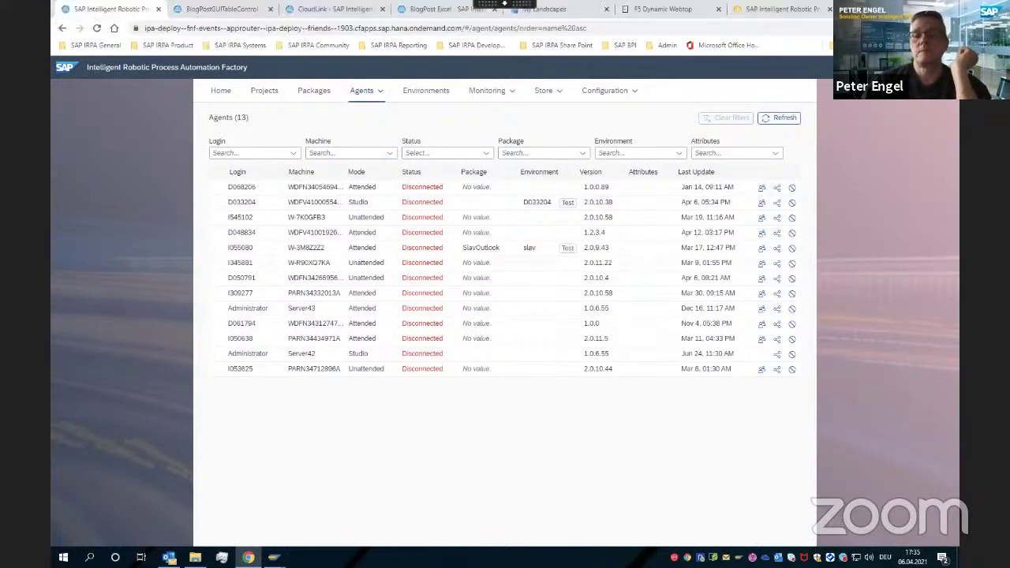
{"action": "right_click", "coordinate": [752, 557]}
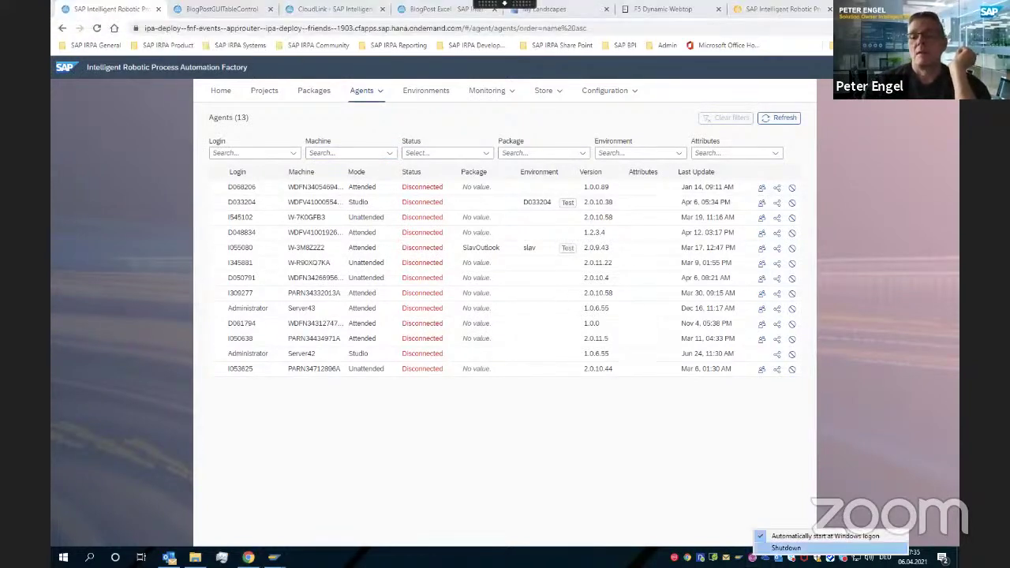
{"action": "left_click", "coordinate": [786, 548]}
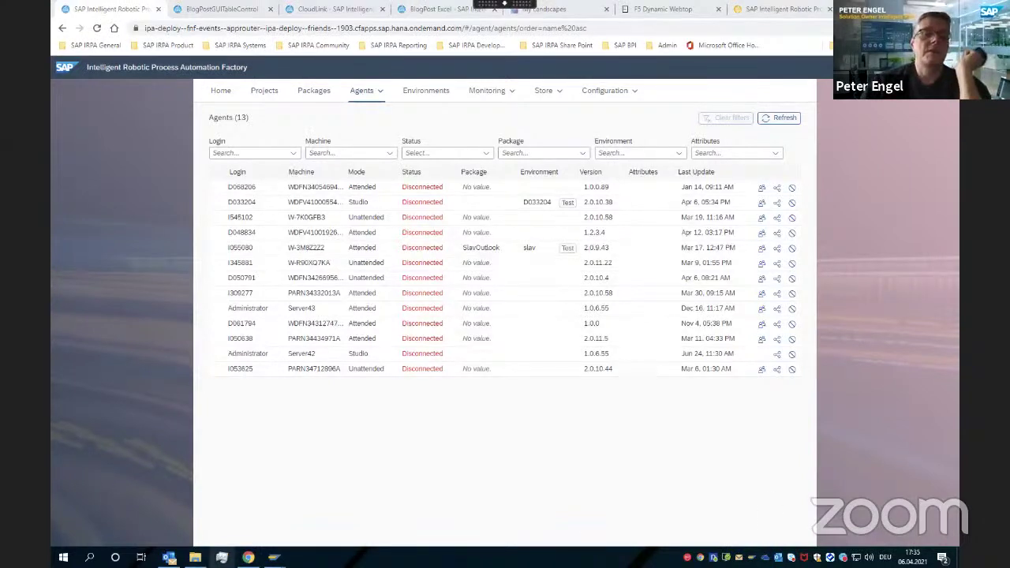
In Task Manager's Details list, end and confirm the CxAgent.exe process tree, then close Task Manager
{"action": "left_click", "coordinate": [222, 557]}
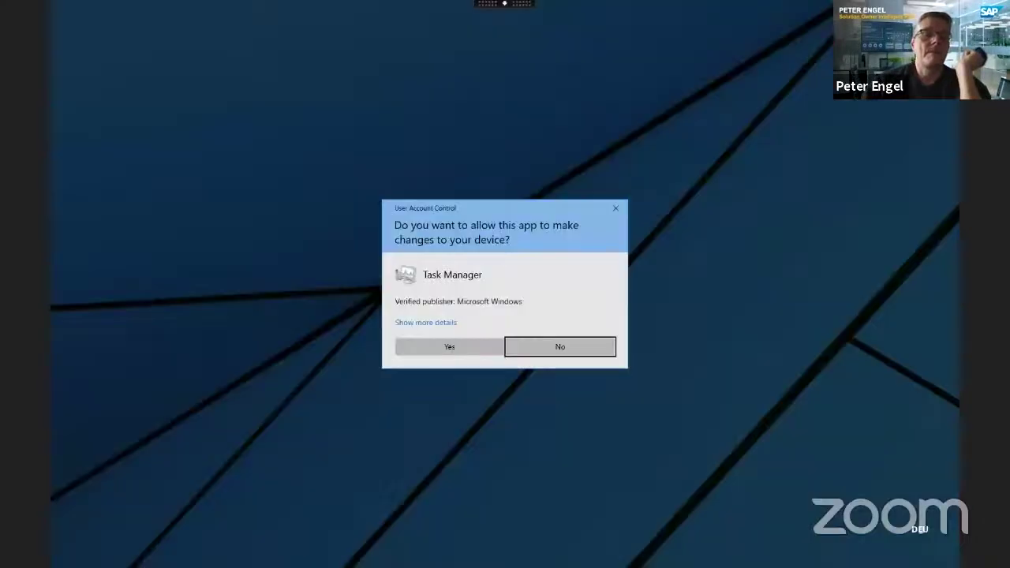
{"action": "left_click", "coordinate": [429, 345]}
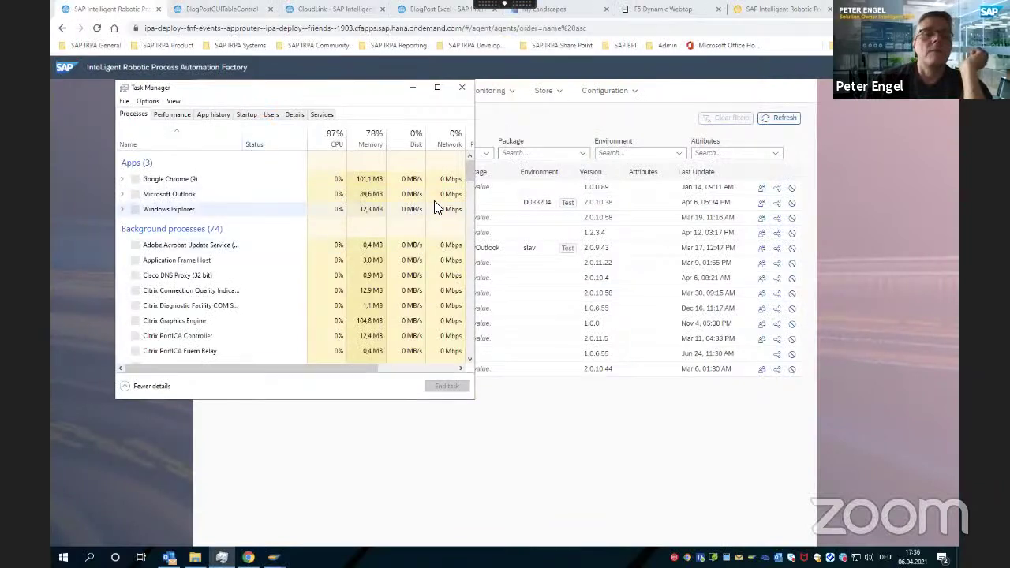
{"action": "scroll", "coordinate": [469, 175], "scroll_direction": "down", "scroll_amount": 2}
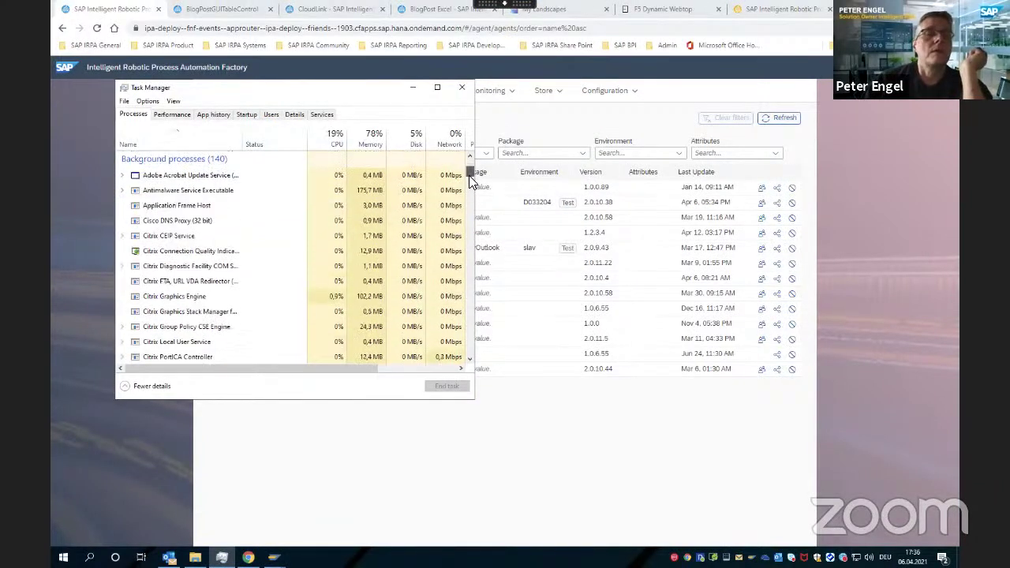
{"action": "left_click", "coordinate": [294, 115]}
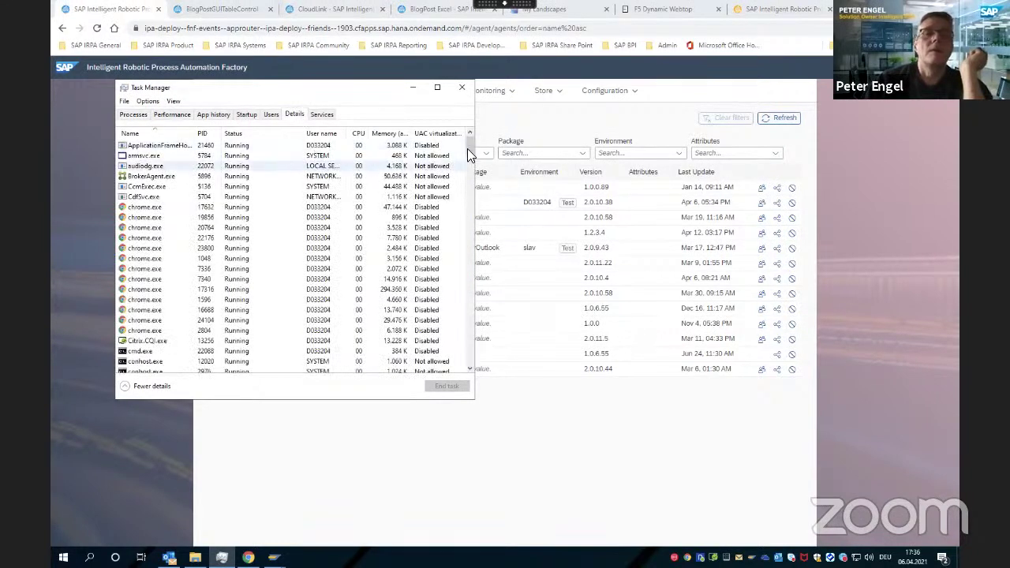
{"action": "left_click_drag", "start_coordinate": [467, 150], "coordinate": [471, 172]}
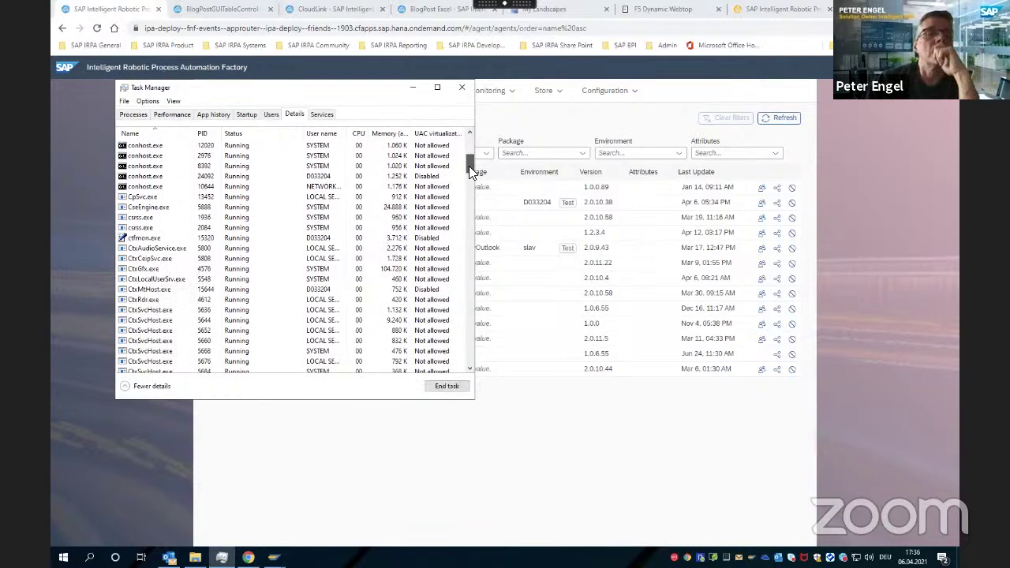
{"action": "left_click_drag", "start_coordinate": [470, 174], "coordinate": [472, 182]}
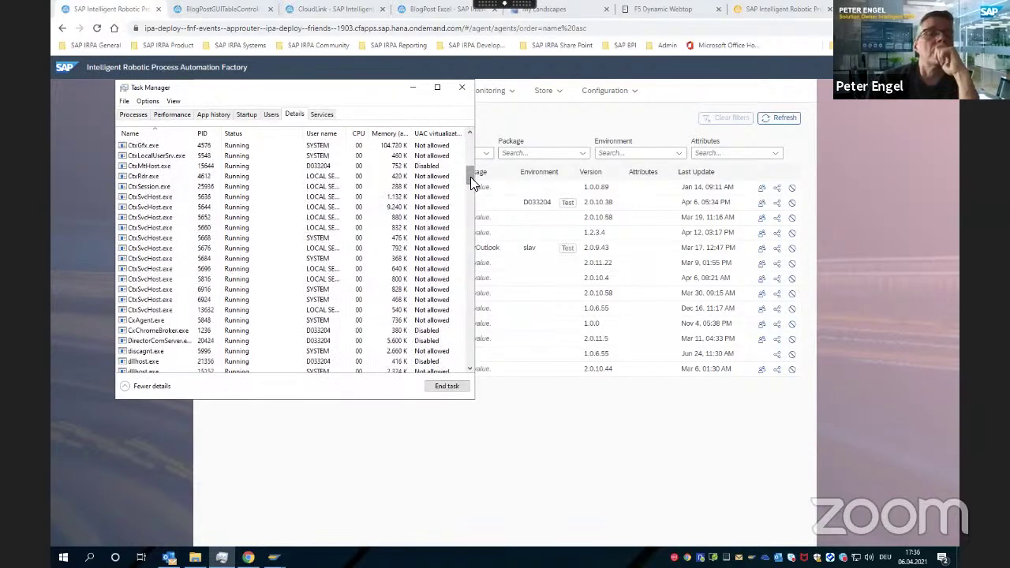
{"action": "right_click", "coordinate": [146, 301]}
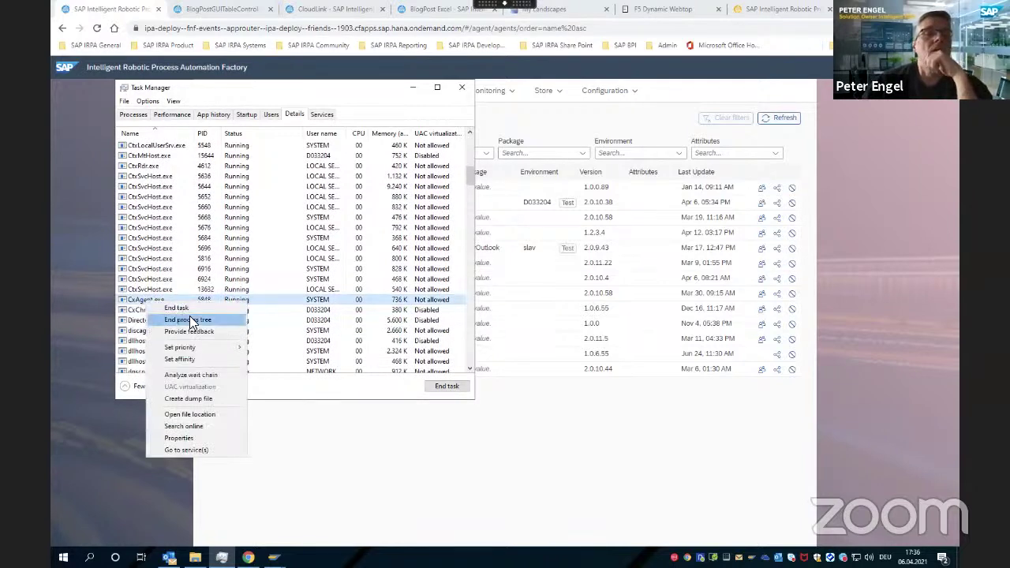
{"action": "left_click", "coordinate": [190, 319]}
{"action": "left_click", "coordinate": [489, 303]}
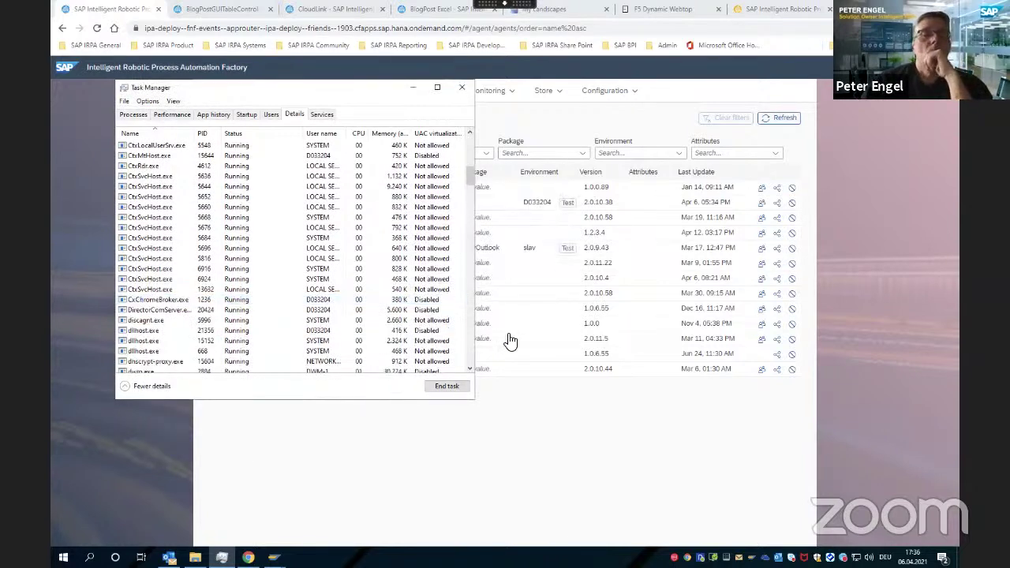
{"action": "left_click", "coordinate": [462, 87]}
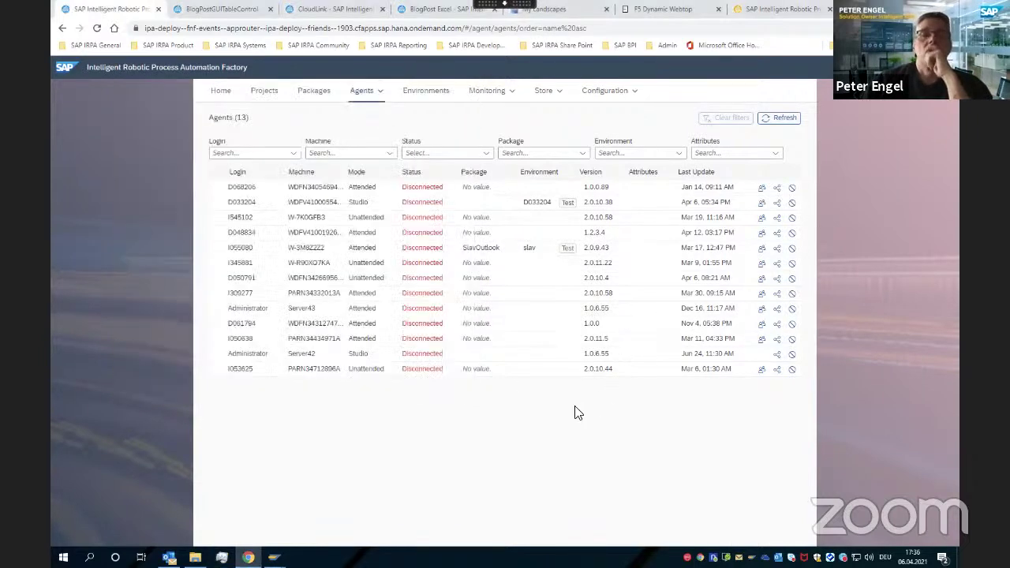
Cancel the pending desktop agent configuration and reload the BlogPostGUITableControl project page
{"action": "left_click", "coordinate": [246, 14]}
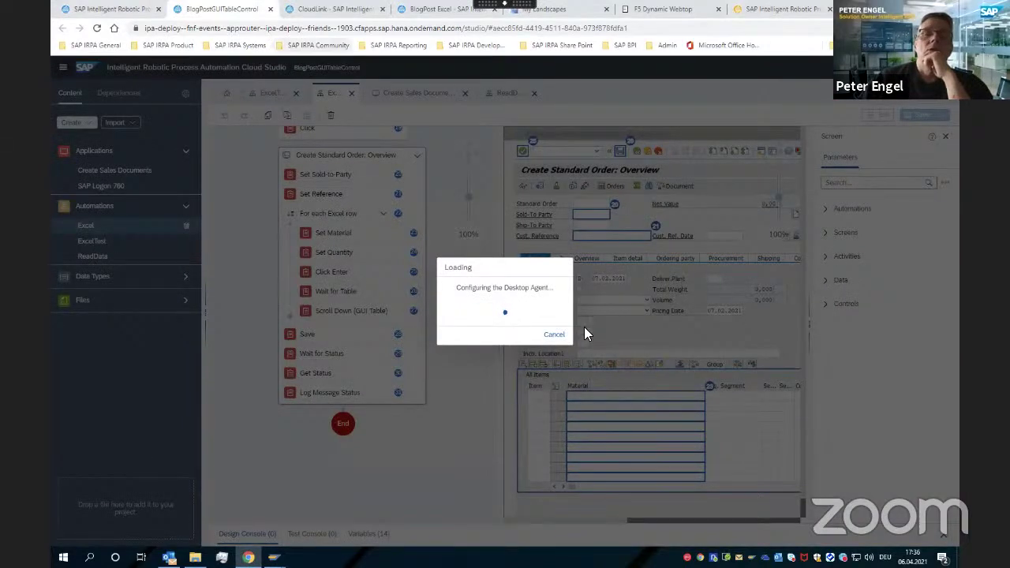
{"action": "left_click", "coordinate": [555, 335]}
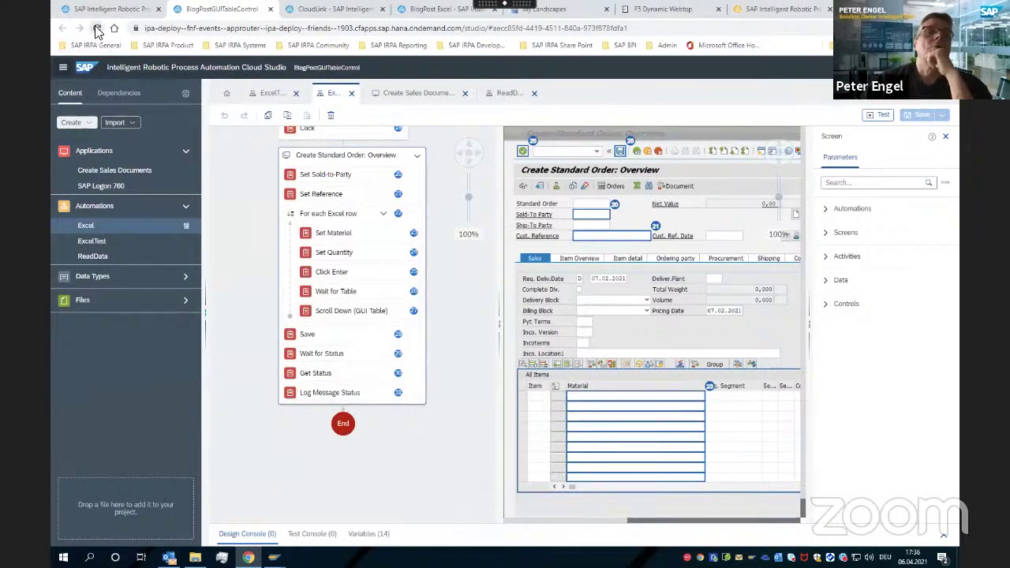
{"action": "left_click", "coordinate": [96, 29]}
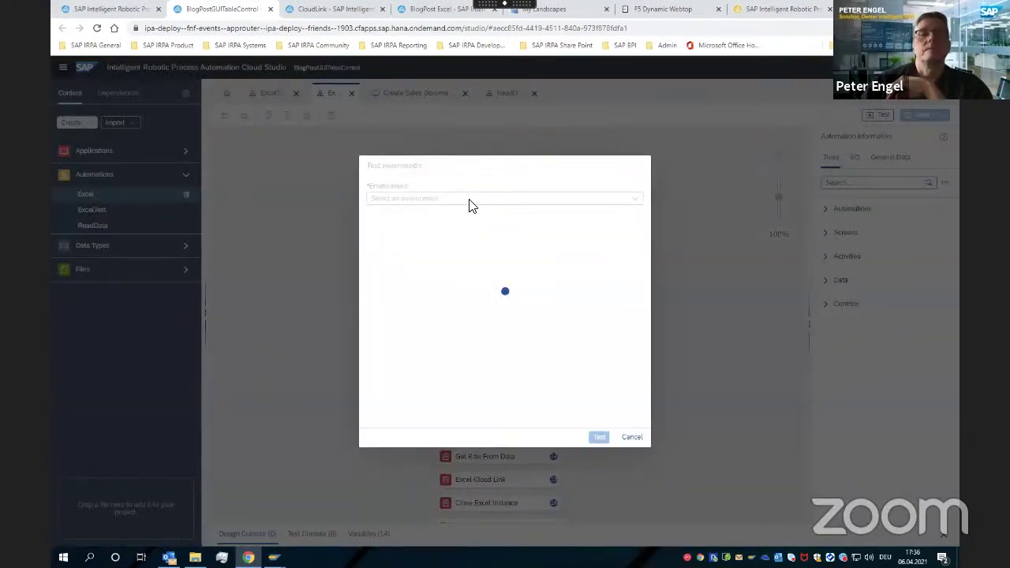
Run the Excel automation test on the chosen environment, open the agent tray menu, and return to Factory
{"action": "left_click", "coordinate": [466, 199]}
{"action": "left_click", "coordinate": [442, 214]}
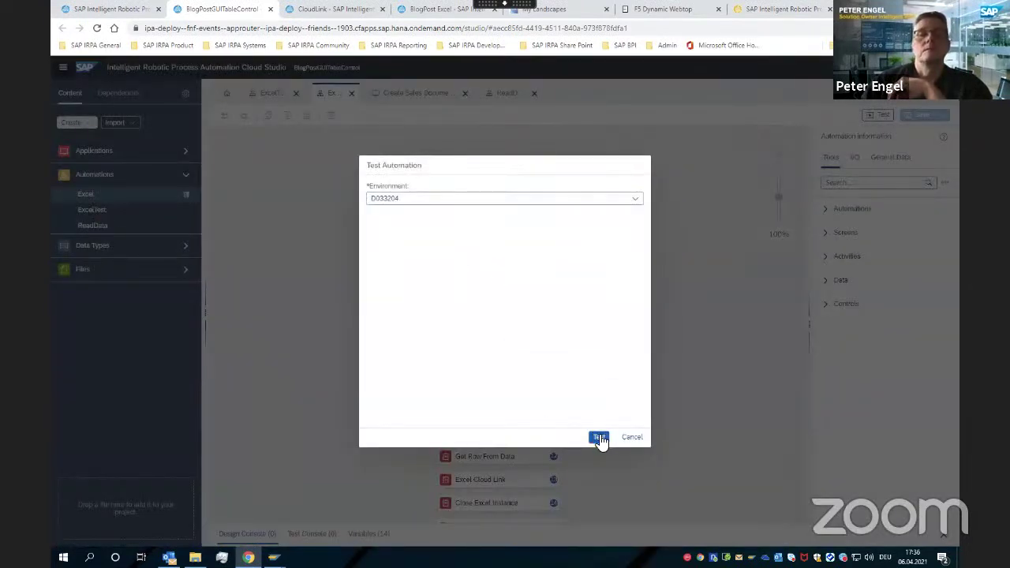
{"action": "left_click", "coordinate": [599, 438]}
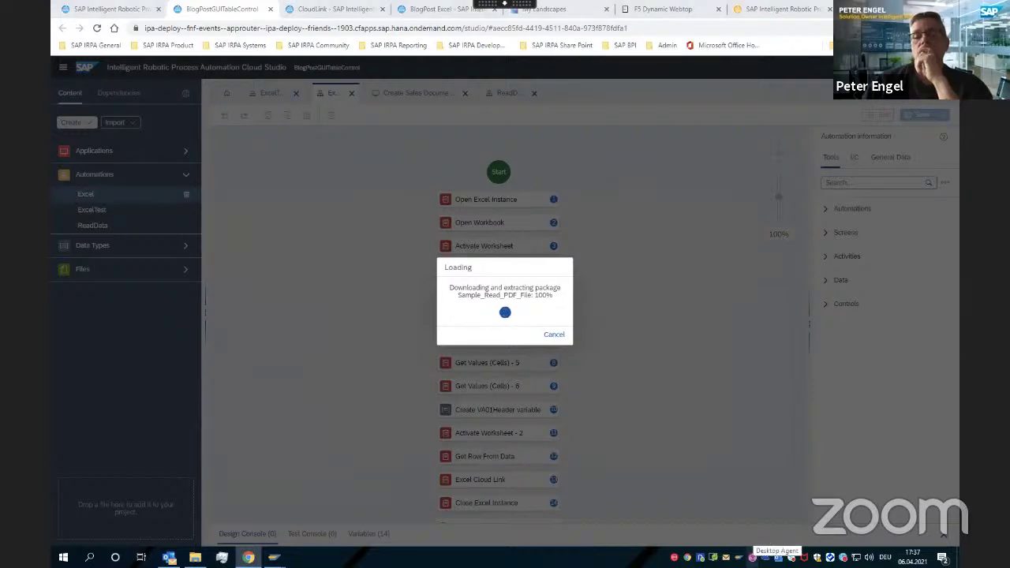
{"action": "right_click", "coordinate": [753, 557]}
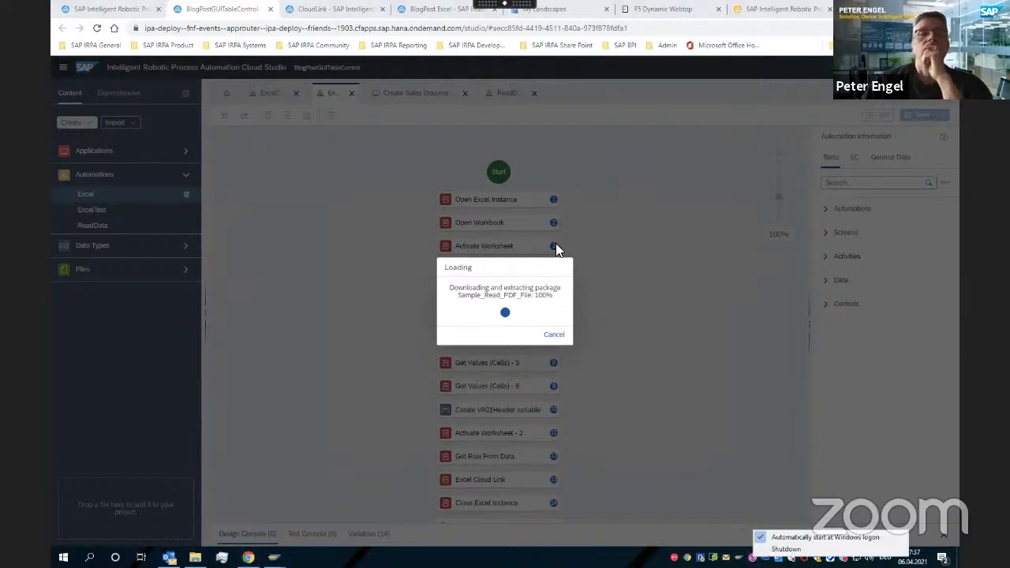
{"action": "left_click", "coordinate": [88, 9]}
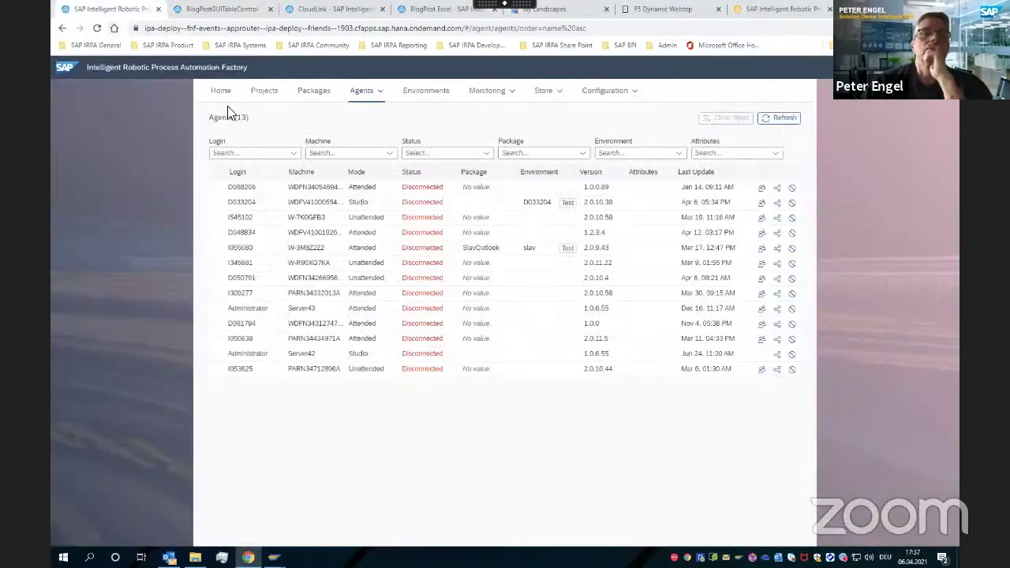
Refresh the Agents list three times until the Studio-mode agent shows Preparing
{"action": "left_click", "coordinate": [785, 122]}
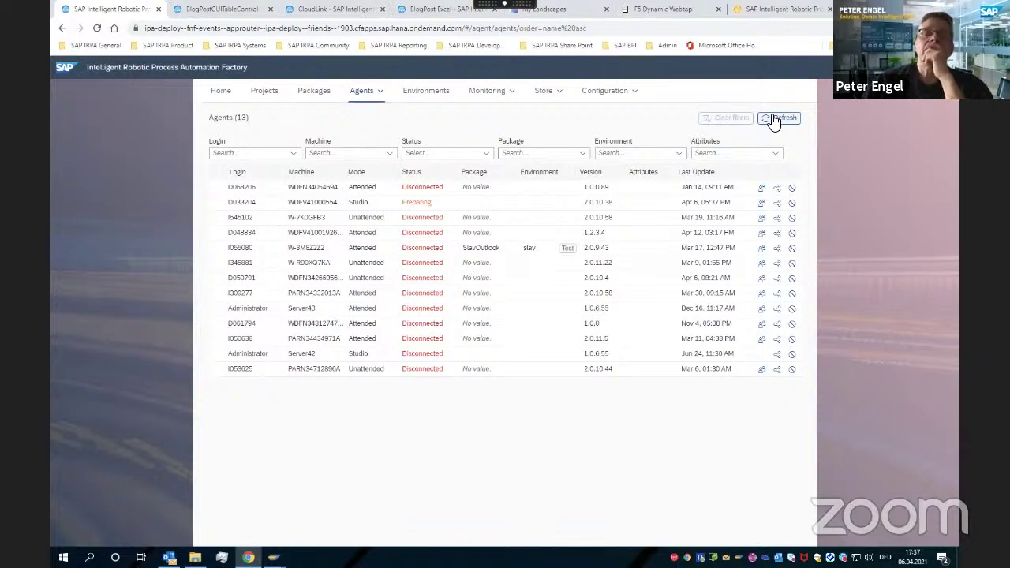
{"action": "left_click", "coordinate": [774, 120]}
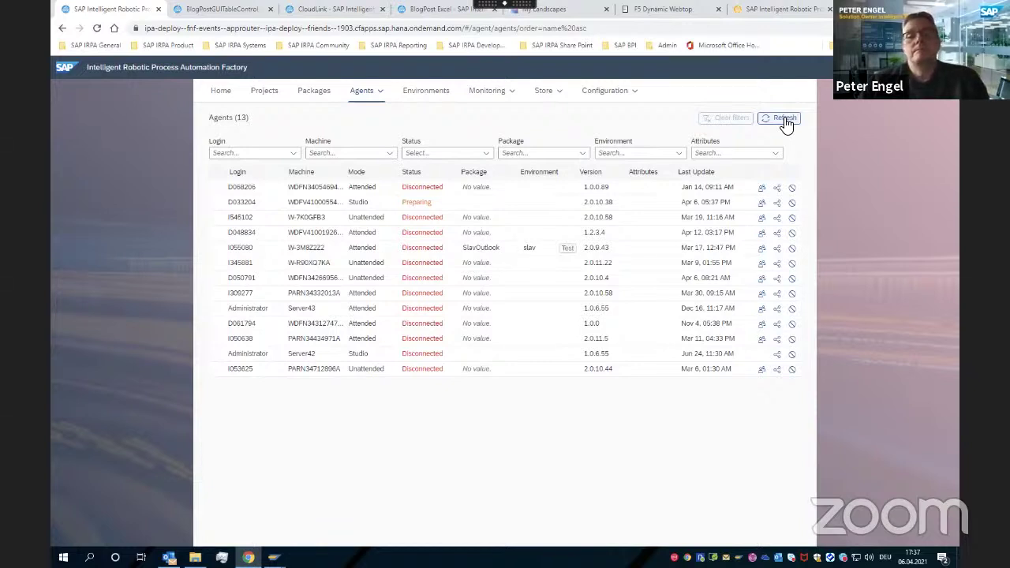
{"action": "left_click", "coordinate": [784, 120]}
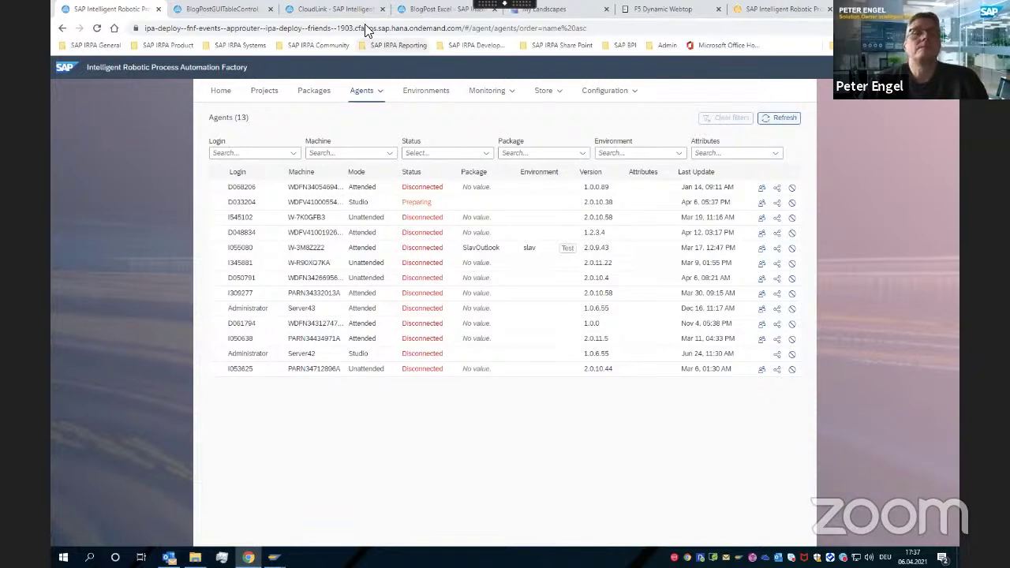
{"action": "right_click", "coordinate": [308, 7]}
Return to the Studio project tab and cancel the stalled test package loading
{"action": "left_click", "coordinate": [224, 10]}
{"action": "right_click", "coordinate": [223, 10]}
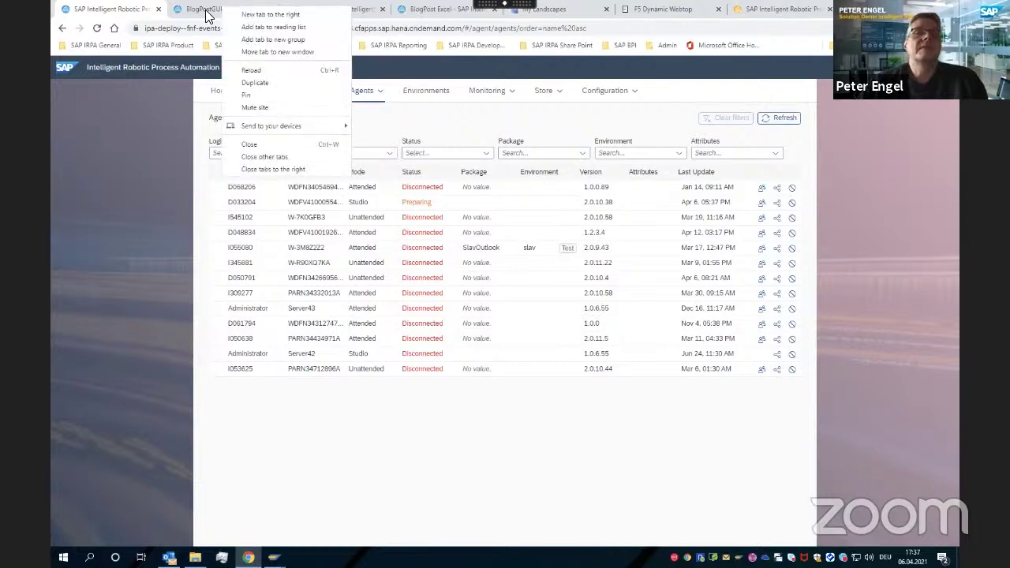
{"action": "left_click", "coordinate": [217, 11]}
{"action": "left_click", "coordinate": [217, 11]}
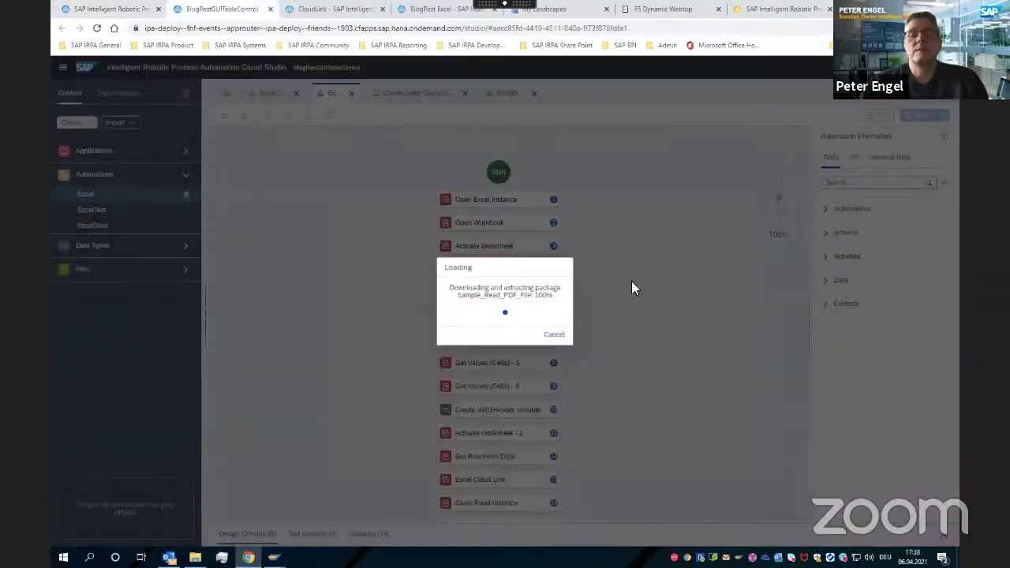
{"action": "left_click", "coordinate": [562, 336]}
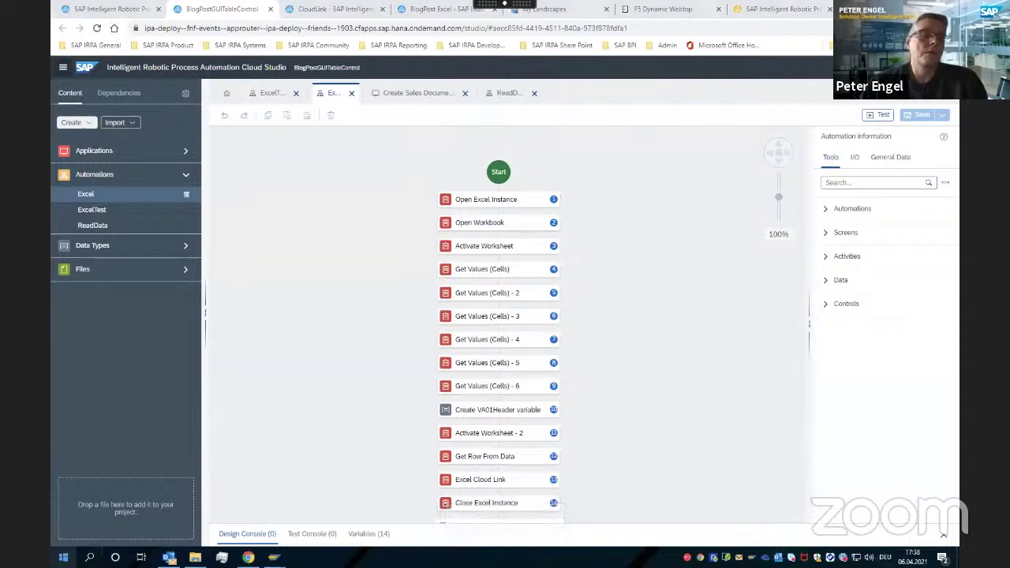
Search Windows for 'agent' and launch the Desktop Agent app
{"action": "left_click", "coordinate": [63, 557]}
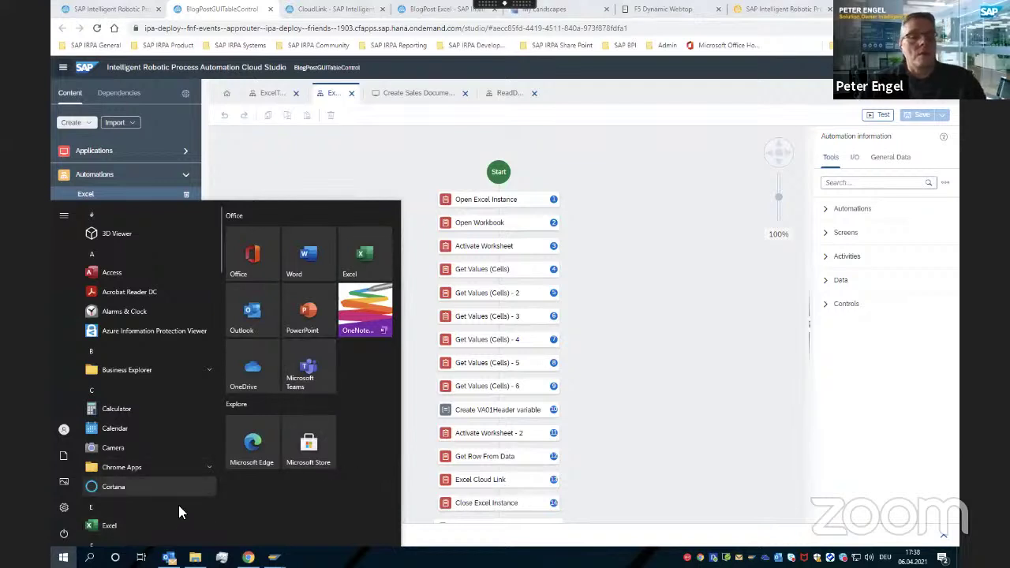
{"action": "left_click", "coordinate": [89, 557]}
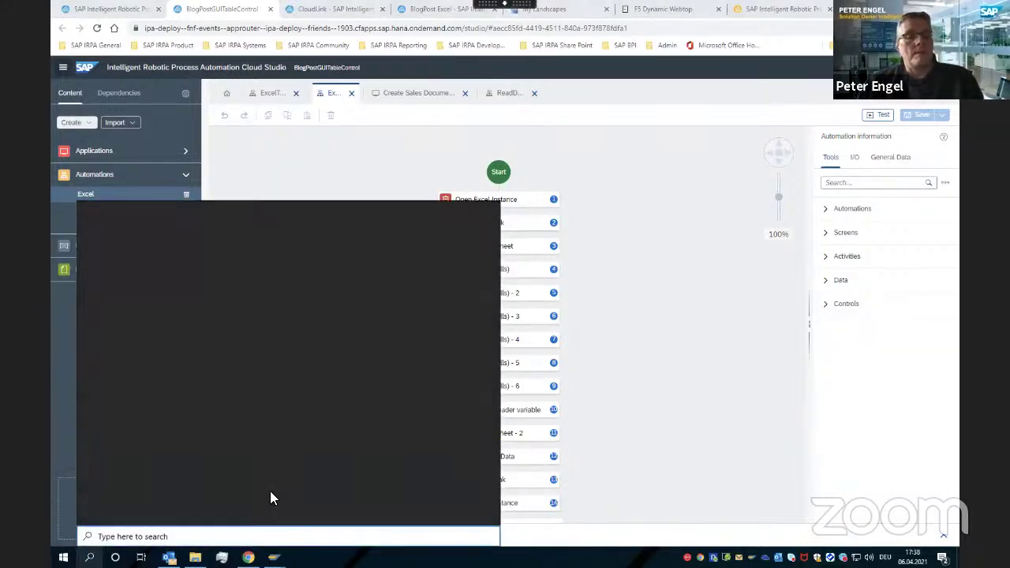
{"action": "type", "text": "agent"}
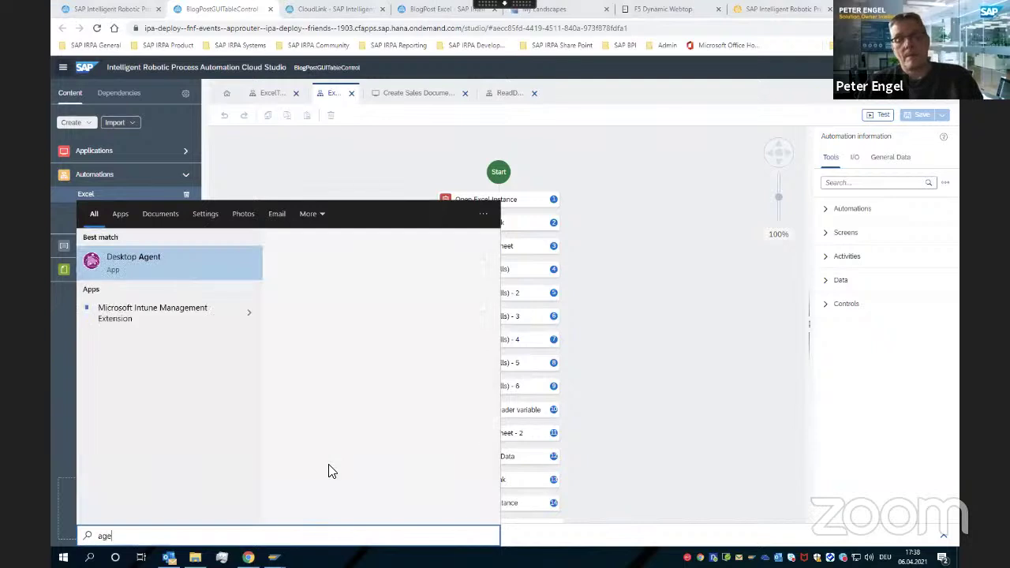
{"action": "left_click", "coordinate": [145, 254]}
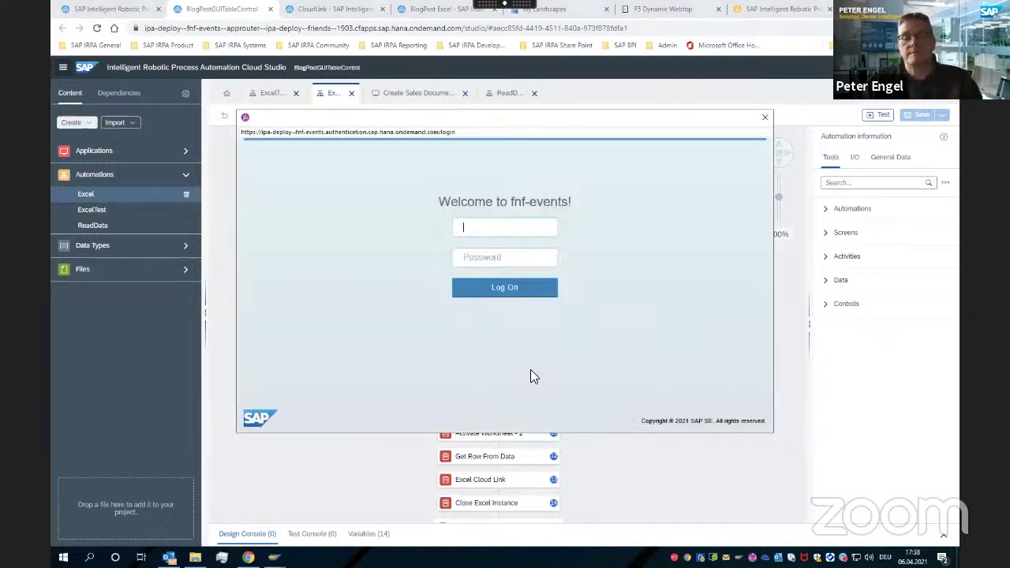
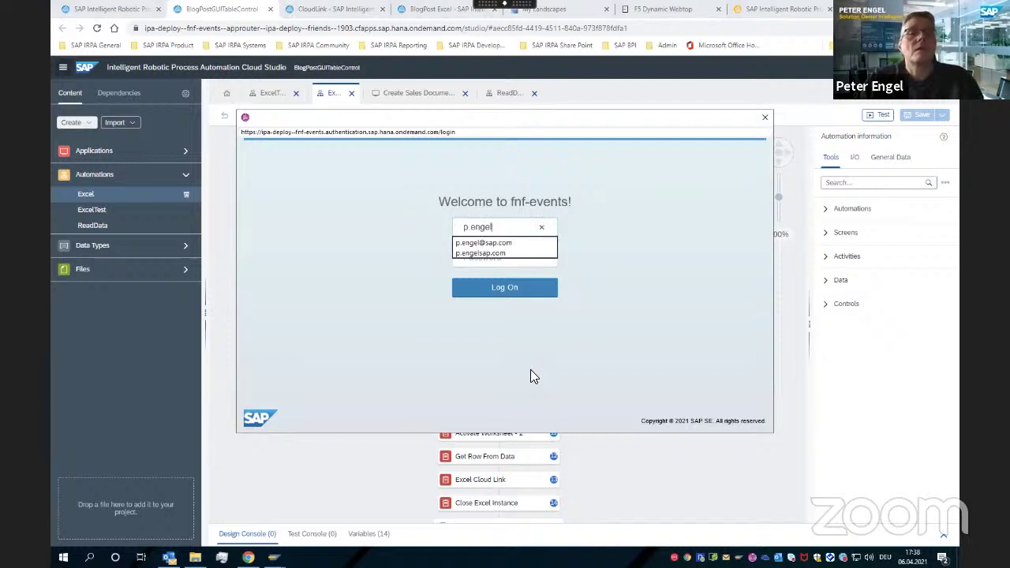
Sign in to the Desktop Agent with the user's e-mail and password, retrying once
{"action": "key", "text": "Down"}
{"action": "key", "text": "Tab"}
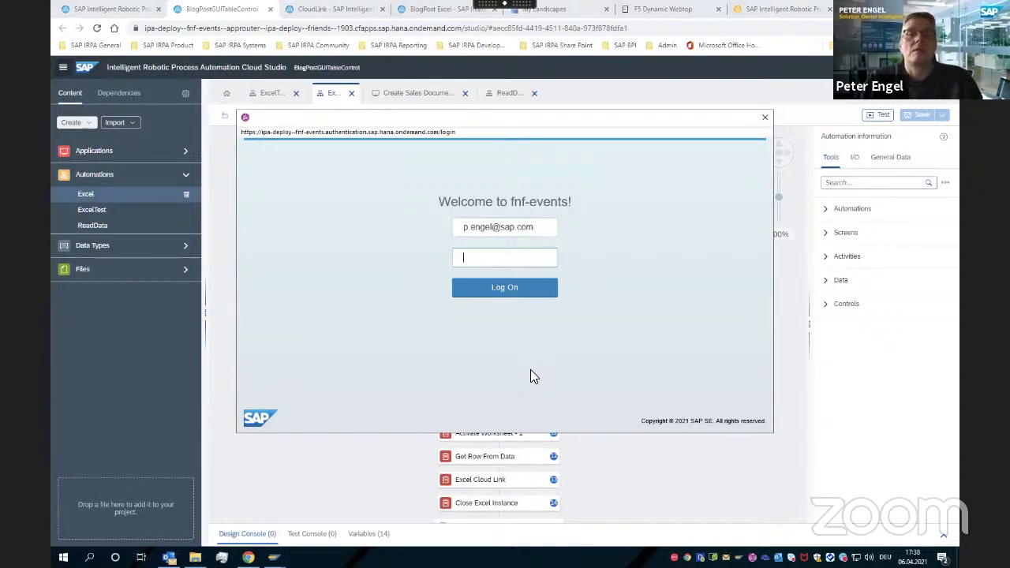
{"action": "type", "text": "••••••••••"}
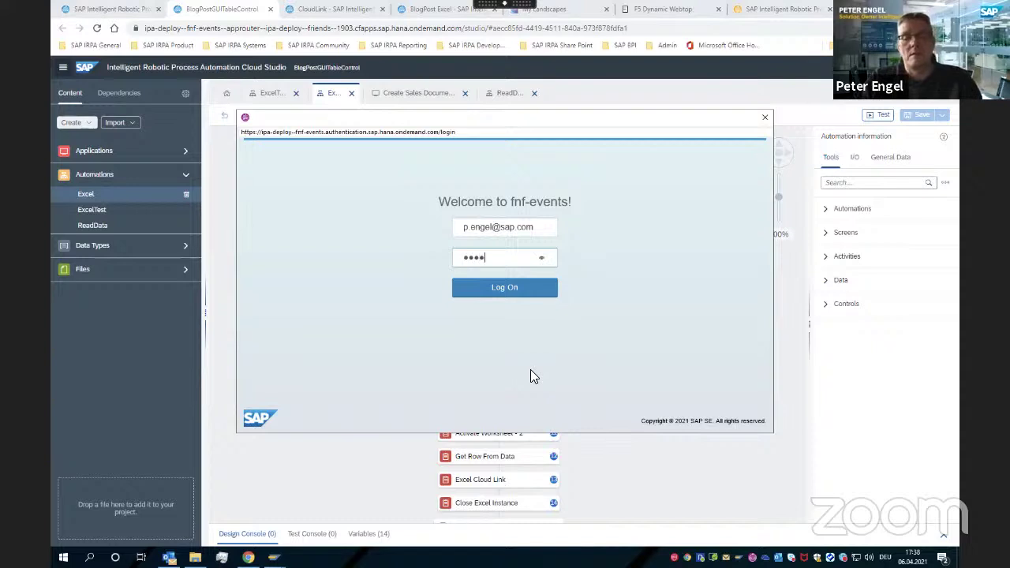
{"action": "key", "text": "Return"}
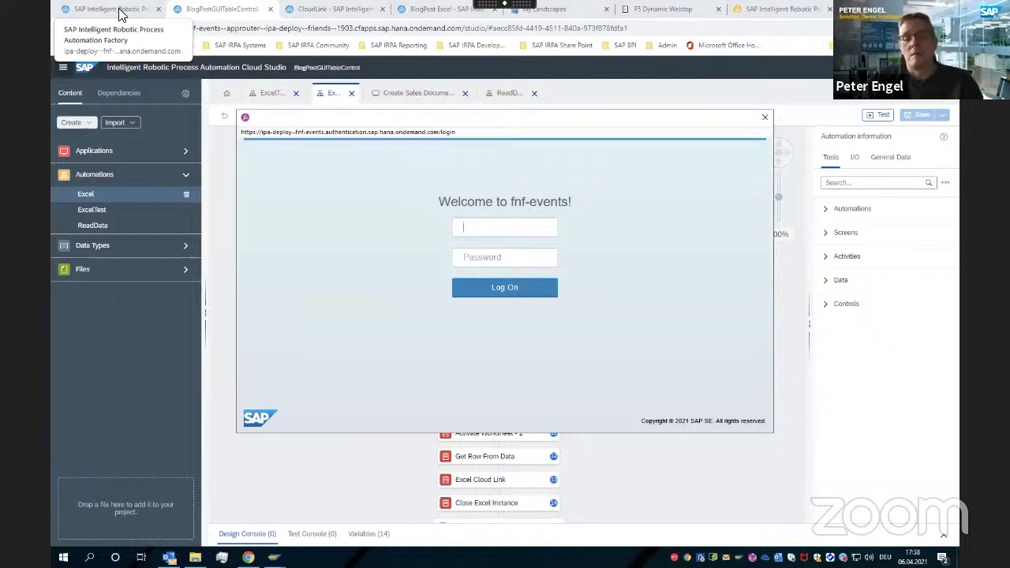
{"action": "type", "text": "p.eng"}
{"action": "key", "text": "Down"}
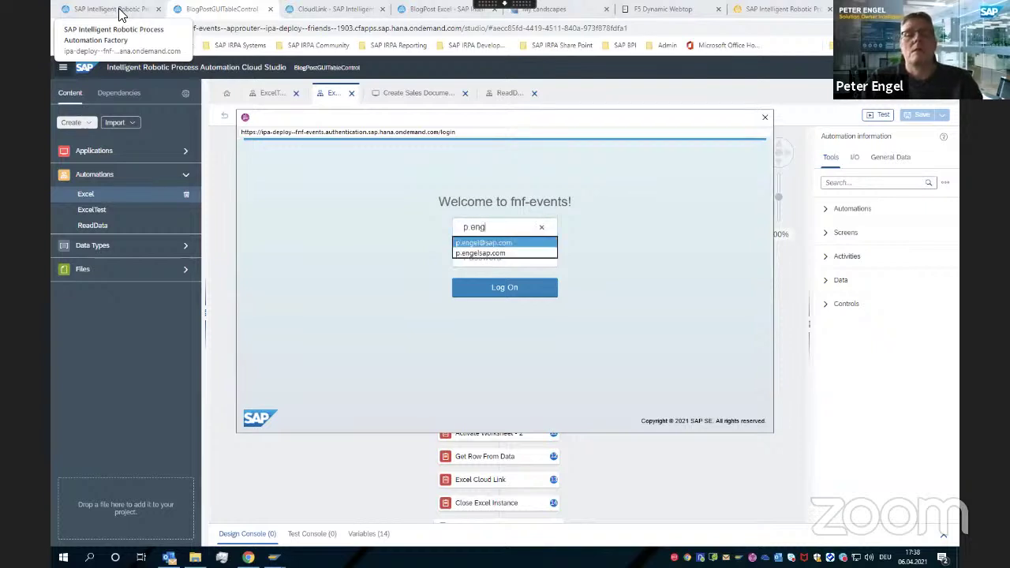
{"action": "key", "text": "Tab"}
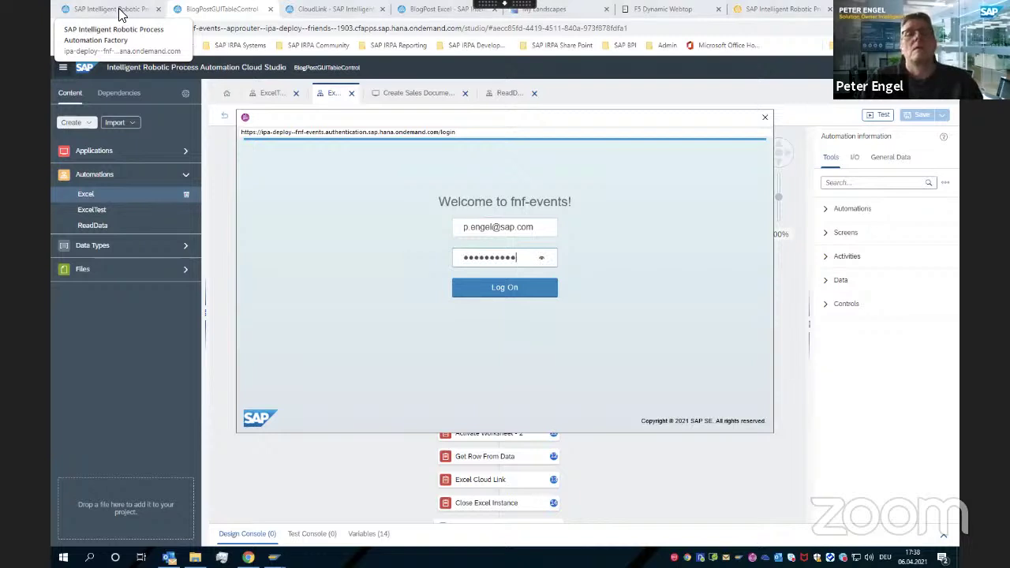
{"action": "left_click", "coordinate": [511, 290]}
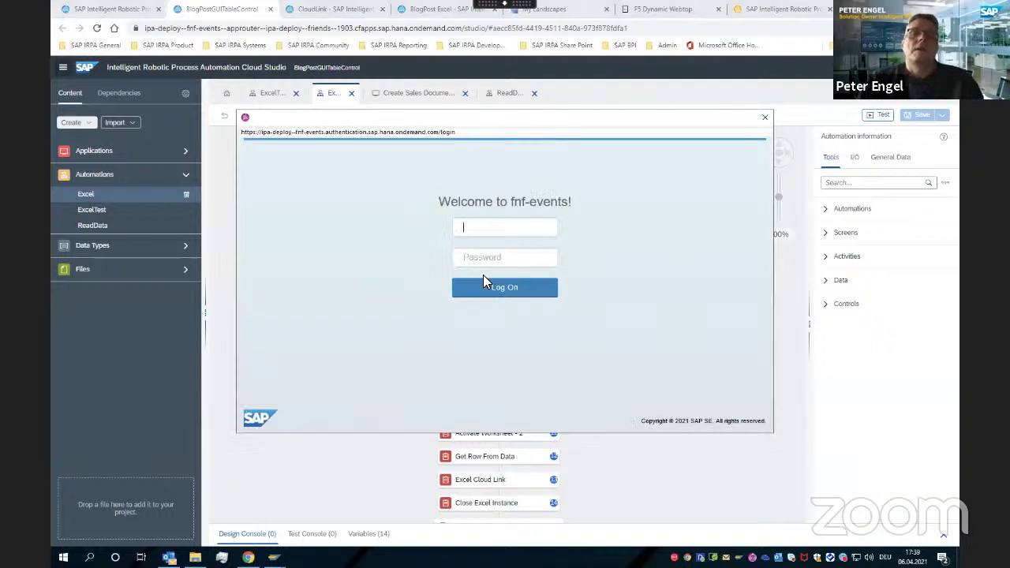
Close the agent sign-in window, dismiss its error, and refresh the Factory agent list
{"action": "left_click", "coordinate": [90, 9]}
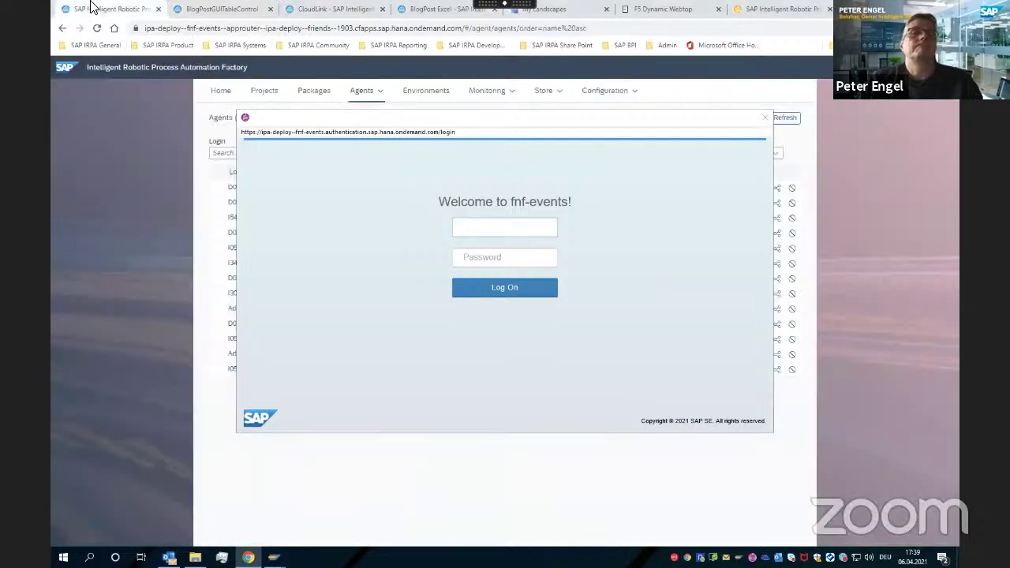
{"action": "left_click", "coordinate": [764, 118]}
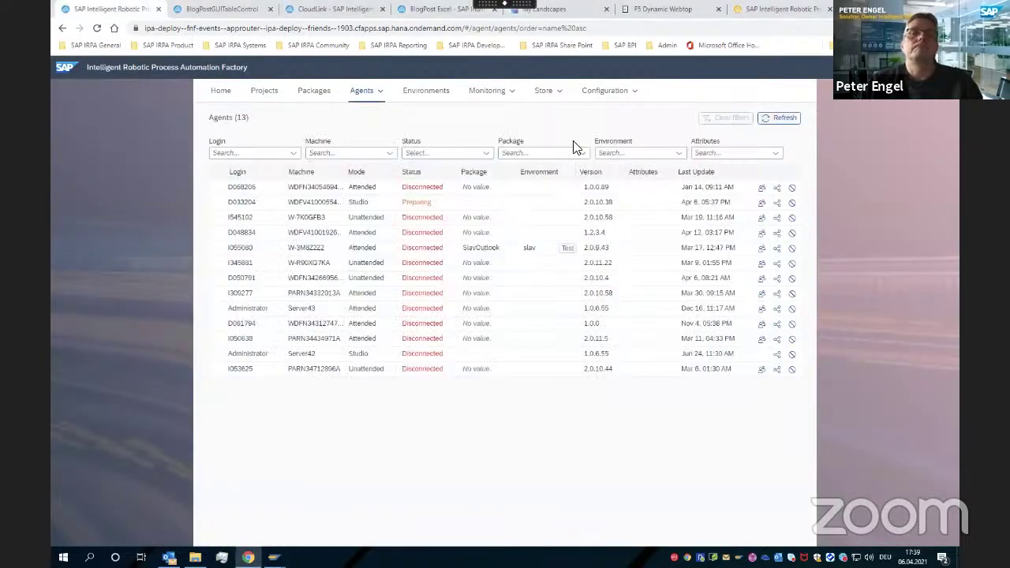
{"action": "left_click", "coordinate": [570, 295]}
{"action": "left_click", "coordinate": [785, 118]}
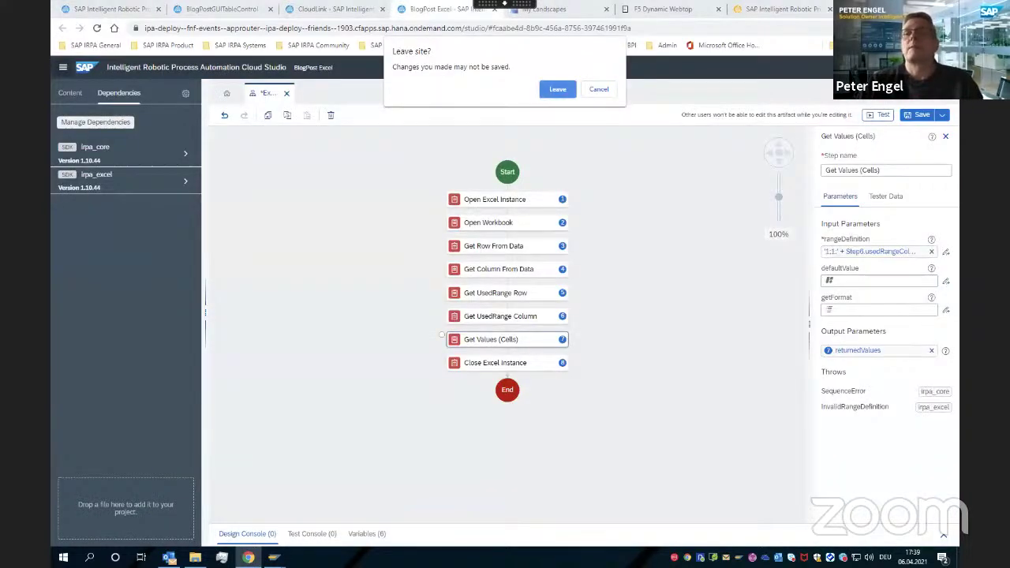
Leave the unsaved Studio page, minimize SAP Logon in the remote session and open Task Manager
{"action": "left_click", "coordinate": [557, 89]}
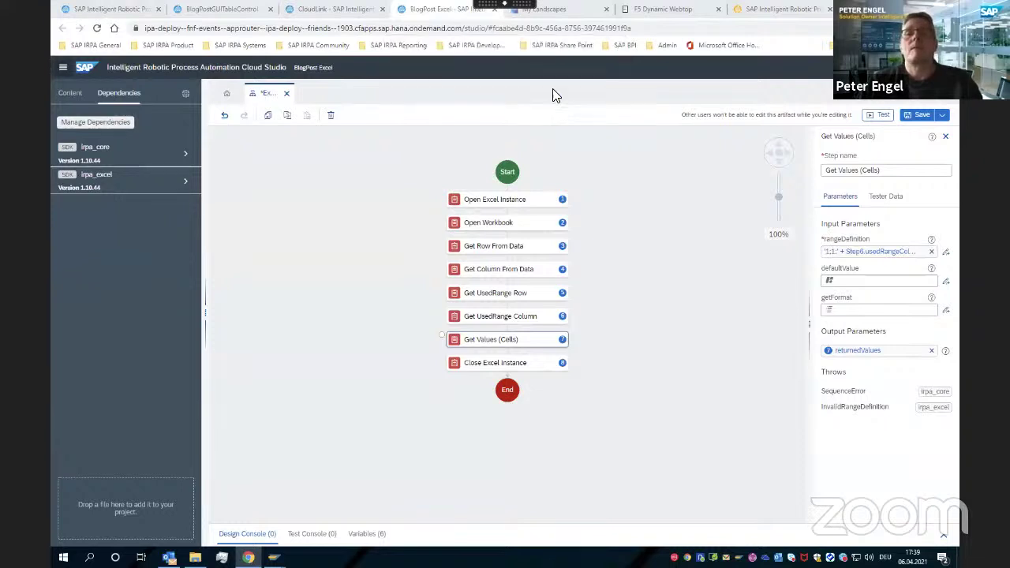
{"action": "key", "text": "alt+Tab"}
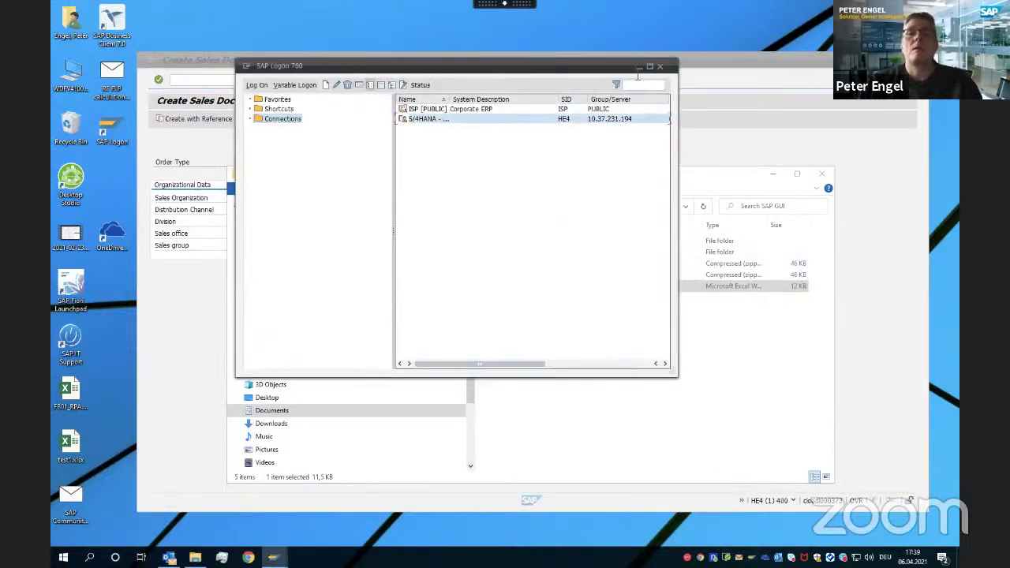
{"action": "left_click", "coordinate": [639, 66]}
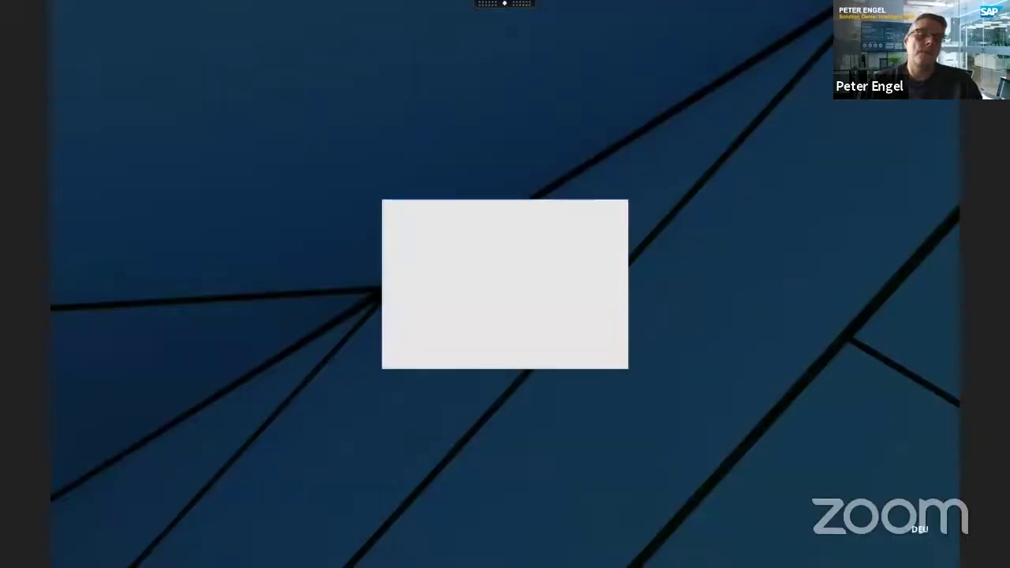
{"action": "left_click", "coordinate": [419, 352]}
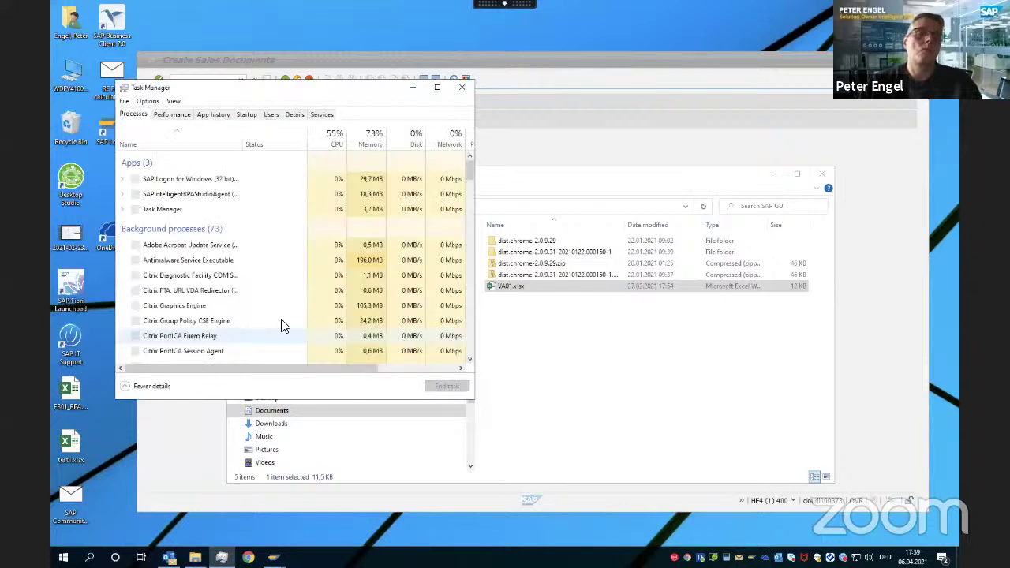
End the CxChromeBroker.exe process from the Details list, then close Task Manager
{"action": "left_click", "coordinate": [292, 116]}
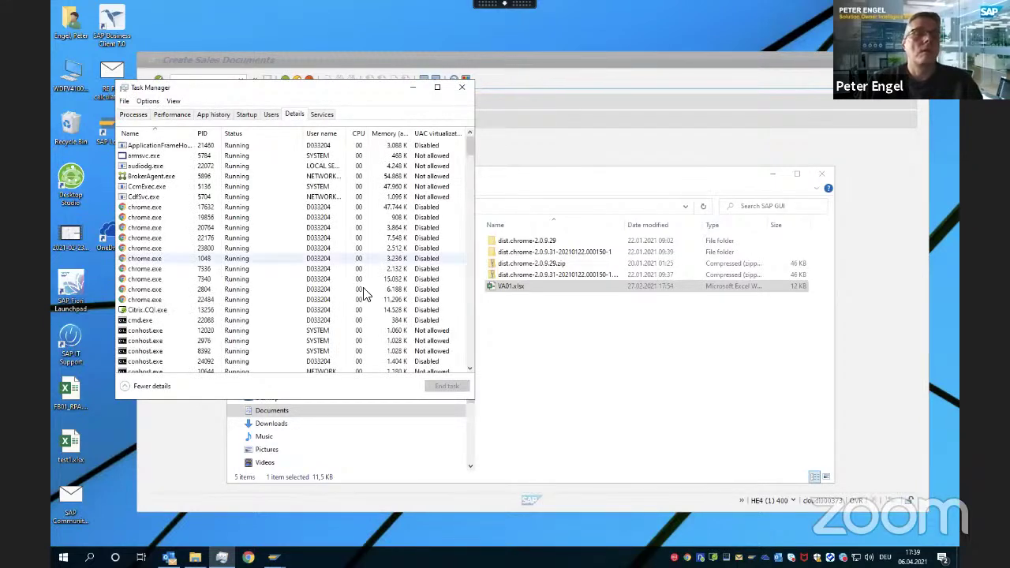
{"action": "mouse_move", "coordinate": [468, 148]}
{"action": "left_mouse_down"}
{"action": "mouse_move", "coordinate": [475, 178]}
{"action": "mouse_move", "coordinate": [471, 164]}
{"action": "left_mouse_up"}
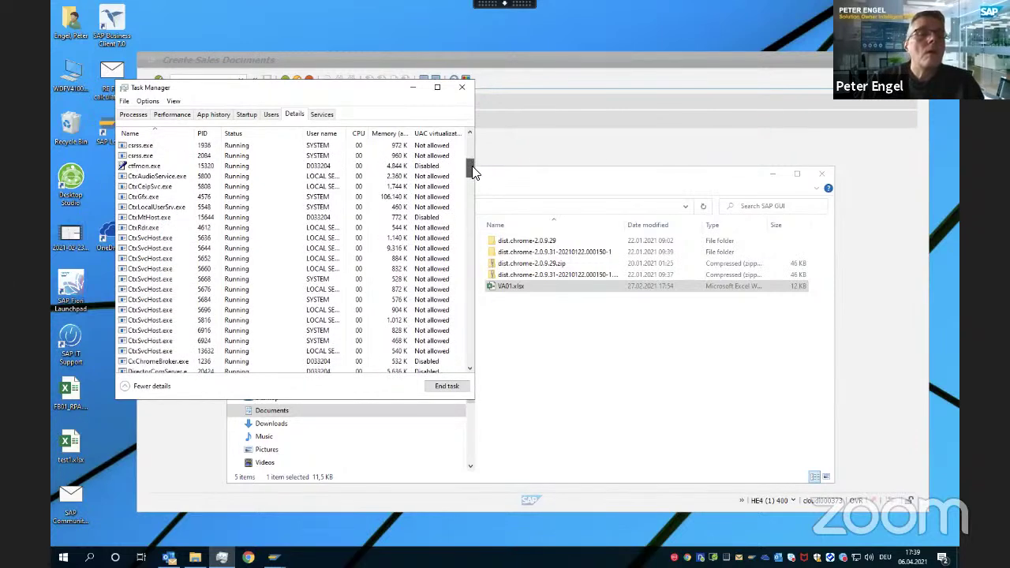
{"action": "left_click", "coordinate": [164, 363]}
{"action": "right_click", "coordinate": [164, 363]}
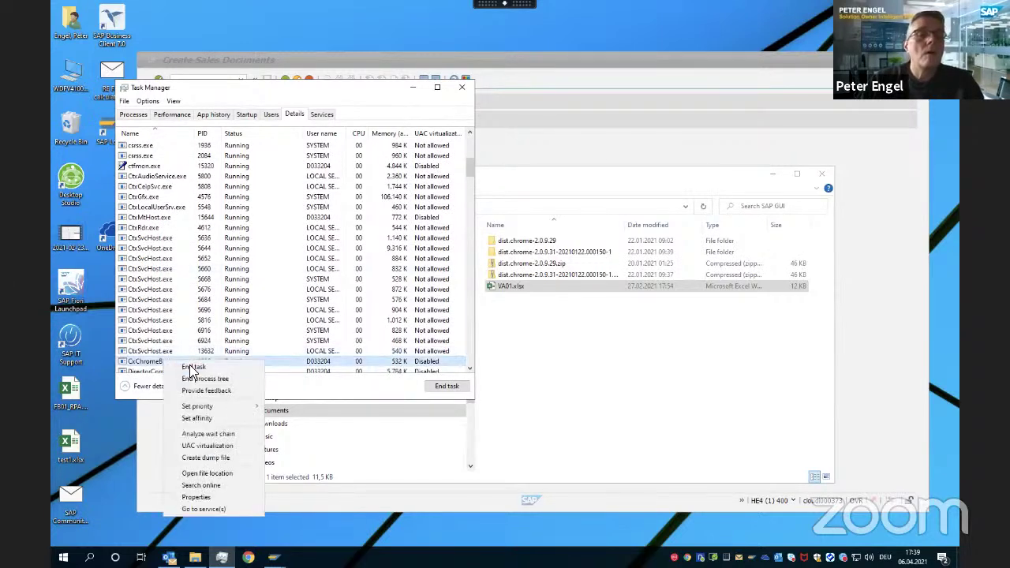
{"action": "left_click", "coordinate": [202, 367]}
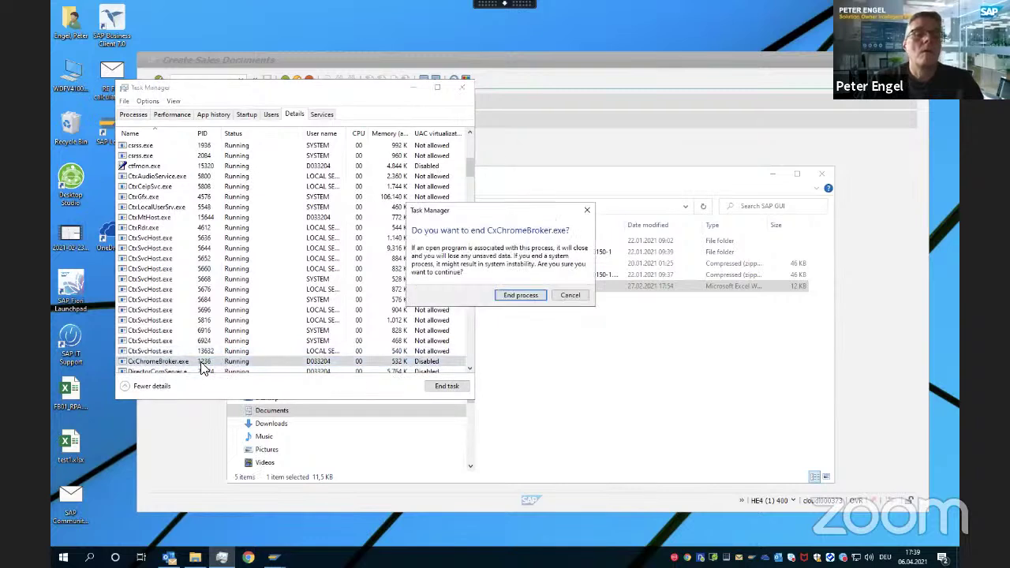
{"action": "left_click", "coordinate": [517, 296]}
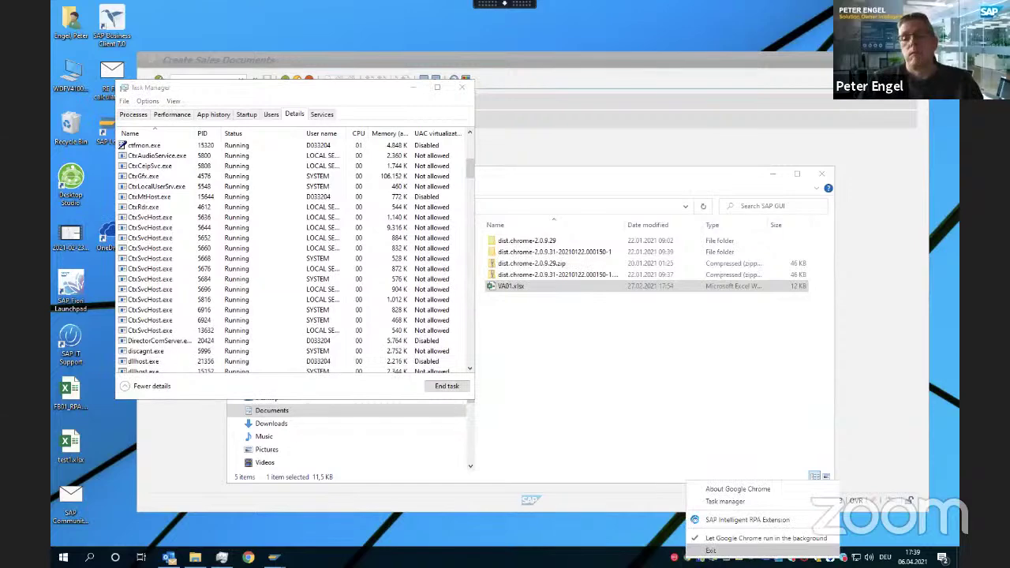
{"action": "left_click", "coordinate": [461, 86]}
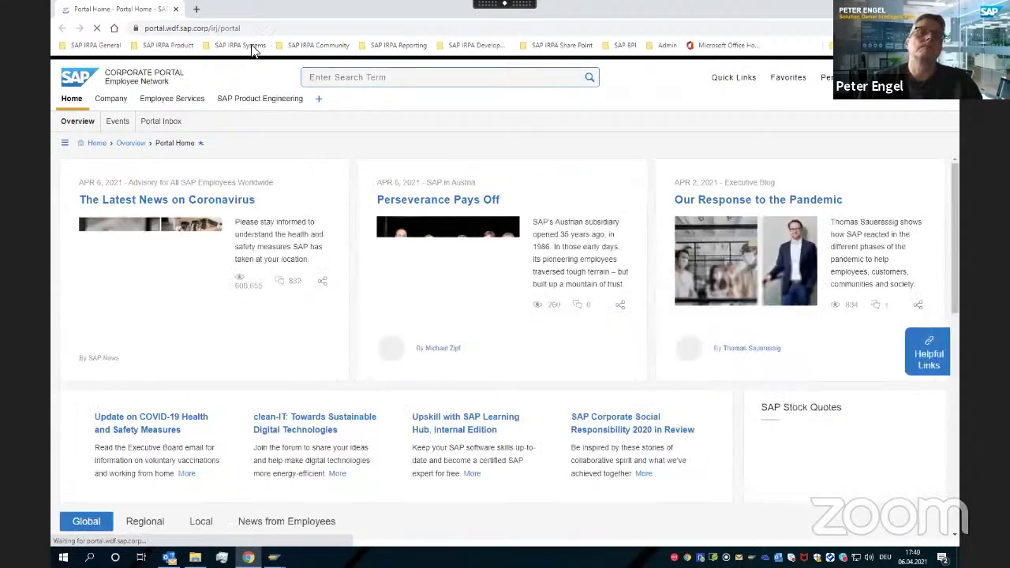
Log in to the fnf-events tenant via the SAP IRPA fnf bookmark with the user's e-mail and password, then show the Agents list
{"action": "left_click", "coordinate": [240, 45]}
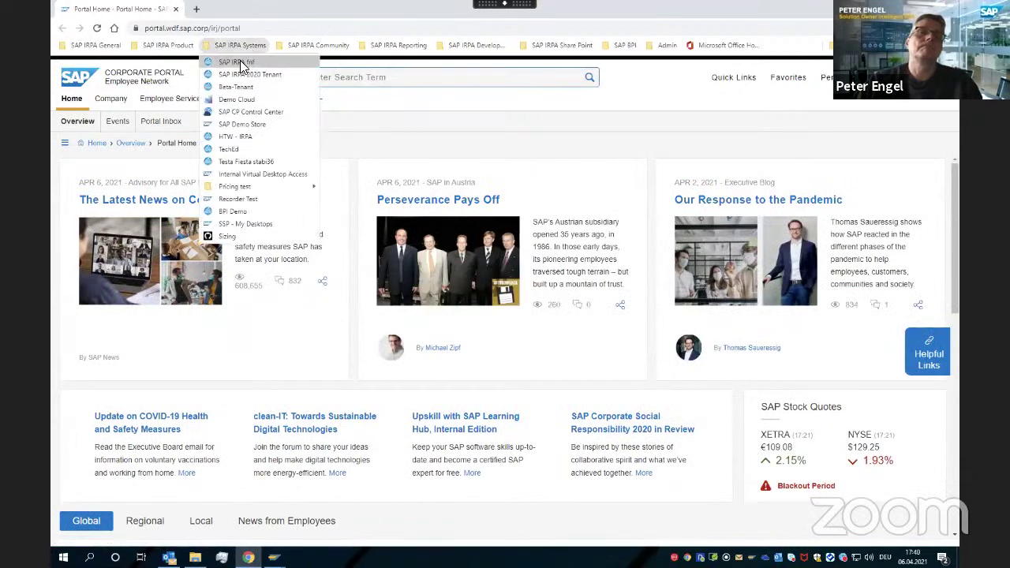
{"action": "left_click", "coordinate": [237, 62]}
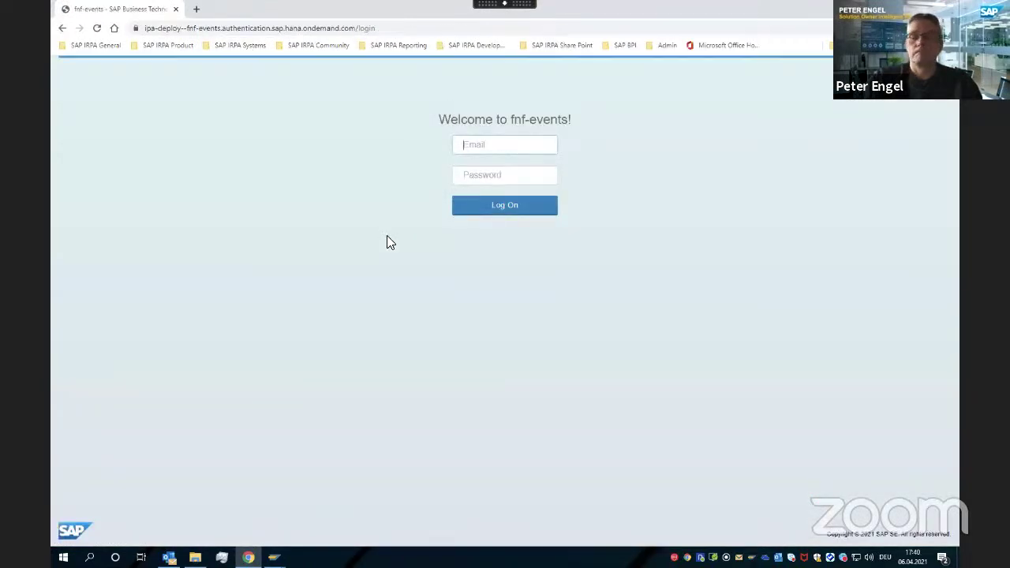
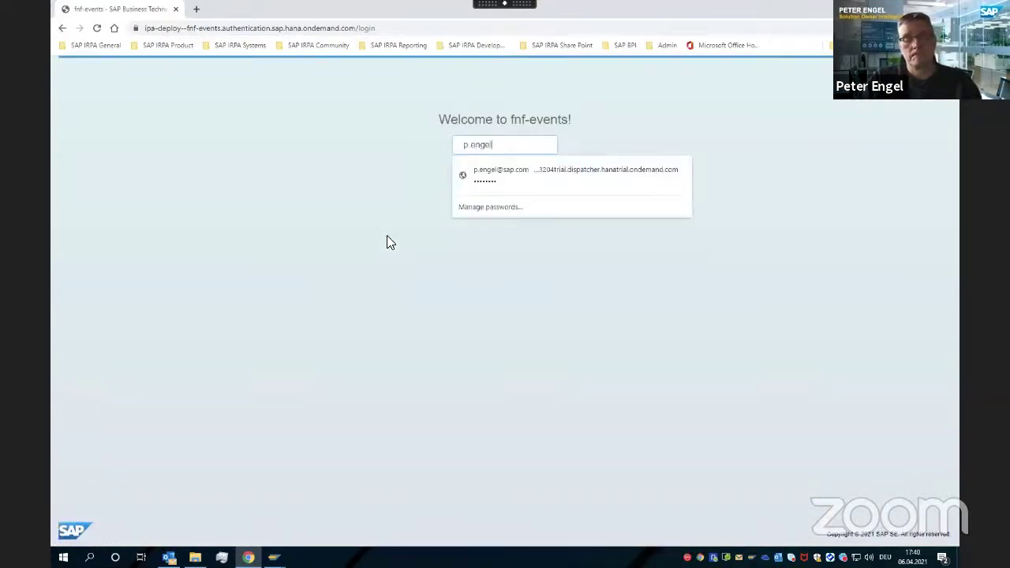
{"action": "key", "text": "Tab"}
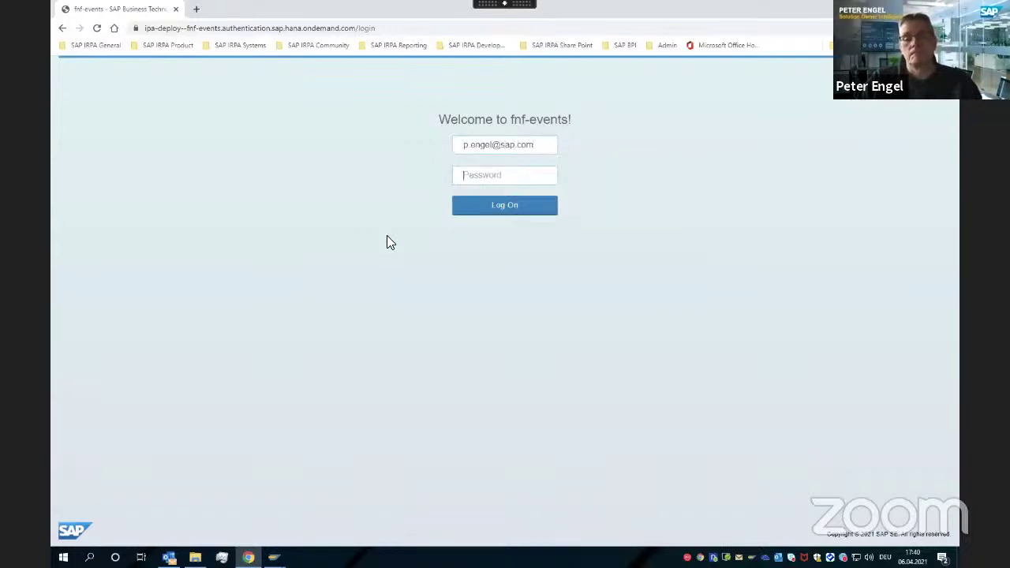
{"action": "type", "text": "•••••••••"}
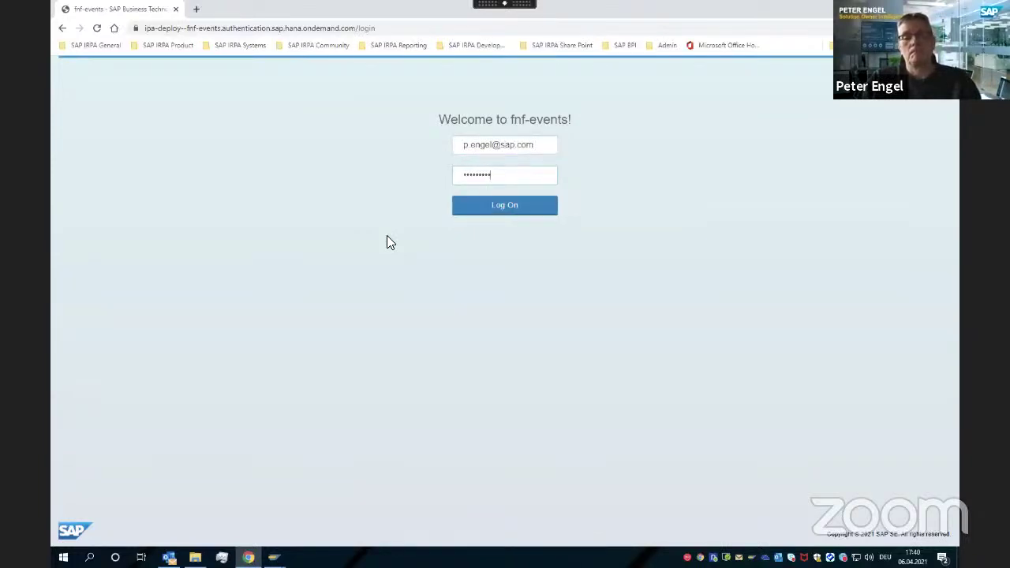
{"action": "key", "text": "Return"}
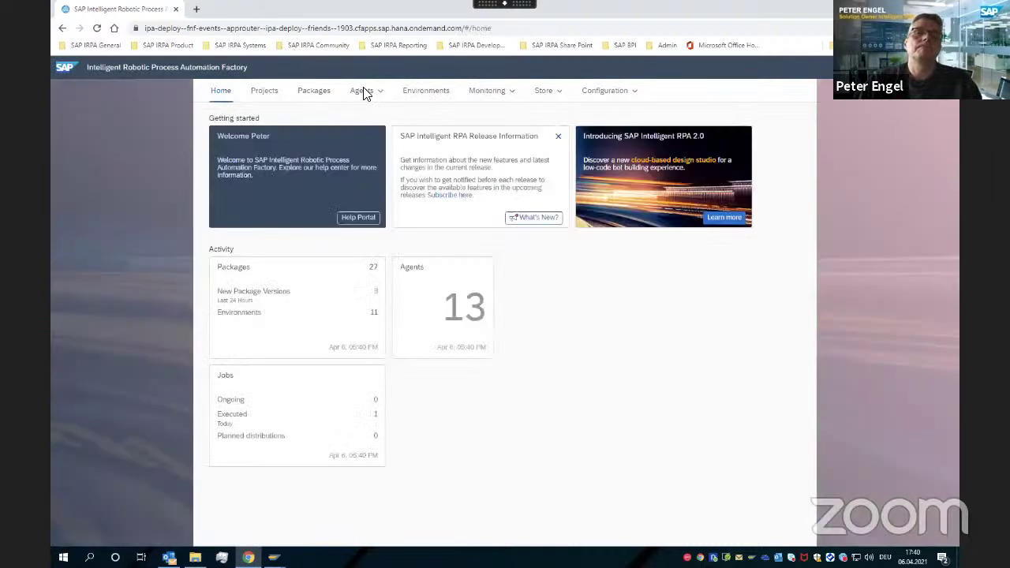
{"action": "left_click", "coordinate": [361, 90]}
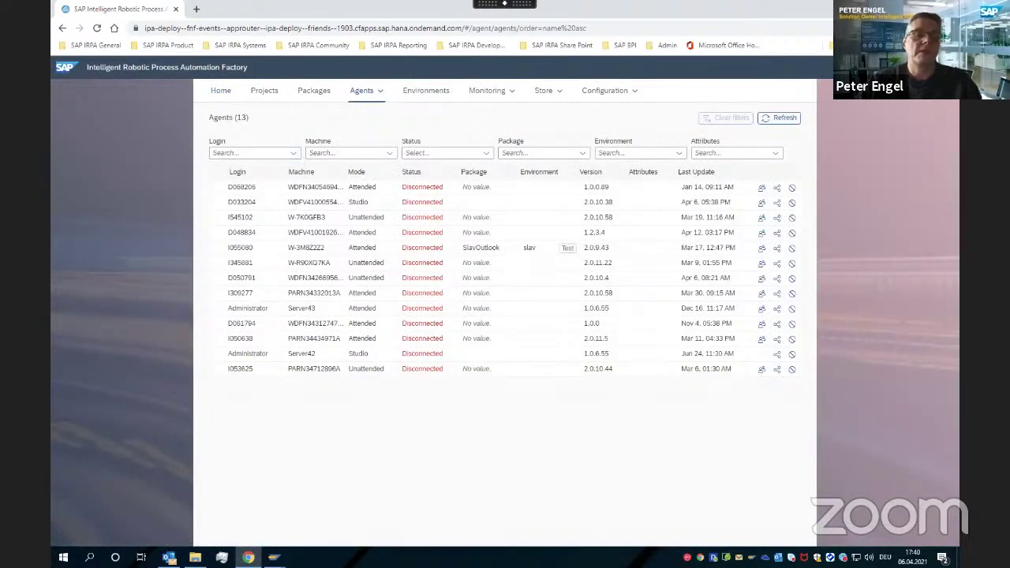
{"action": "left_click", "coordinate": [89, 558]}
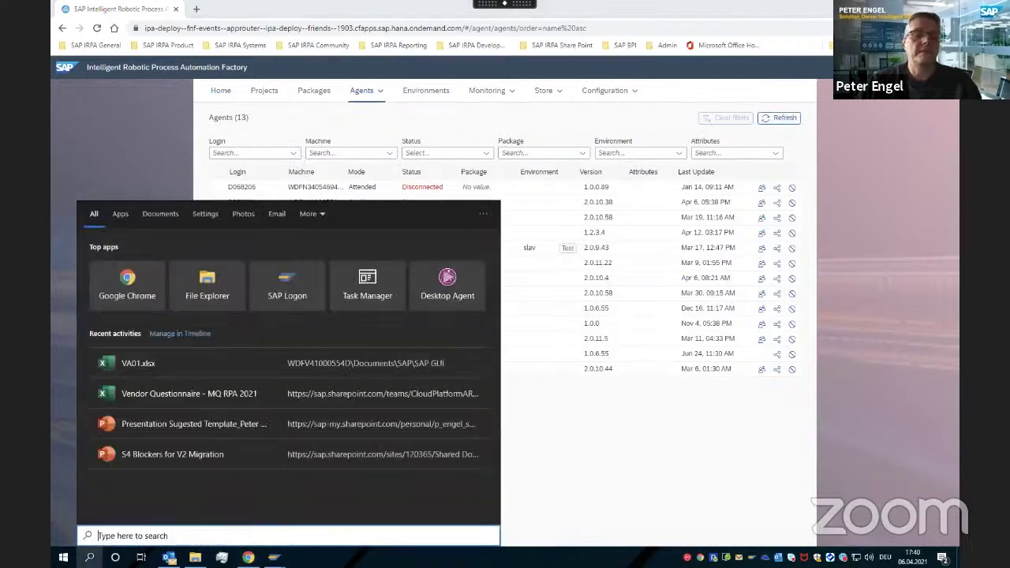
Relaunch the Desktop Agent from Windows search and refresh the agents' connection status
{"action": "type", "text": "agent"}
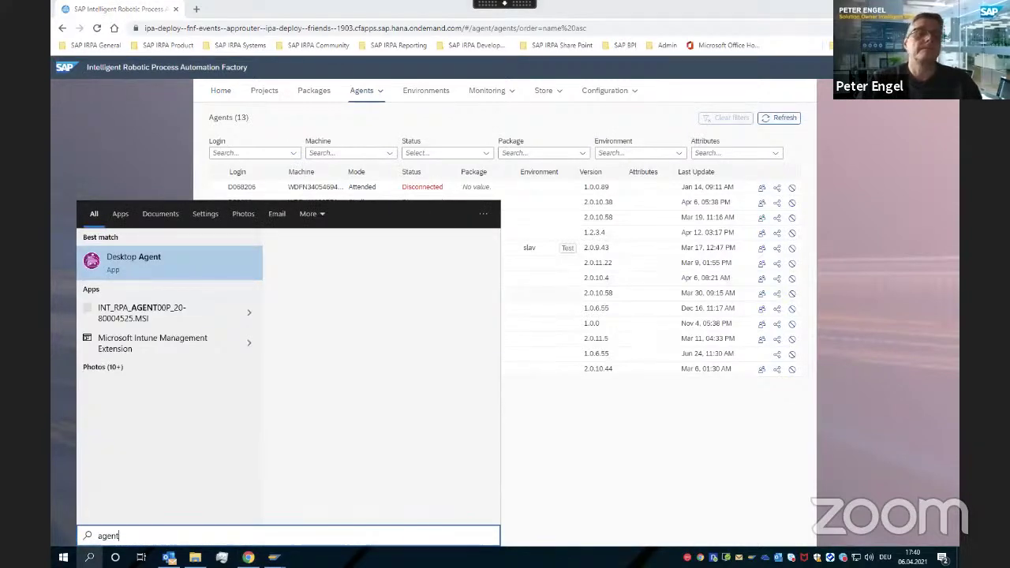
{"action": "left_click", "coordinate": [166, 257]}
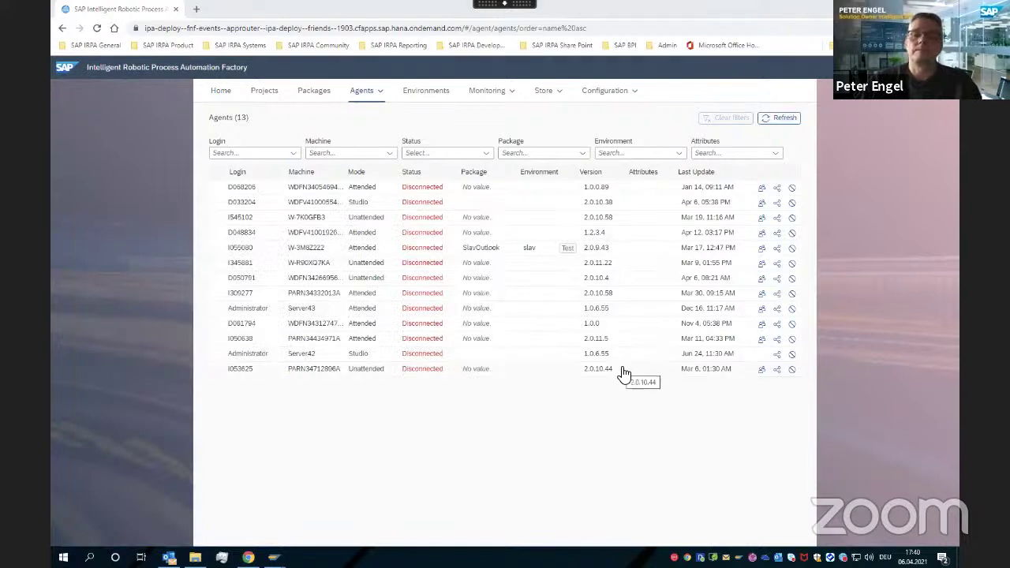
{"action": "left_click", "coordinate": [785, 121]}
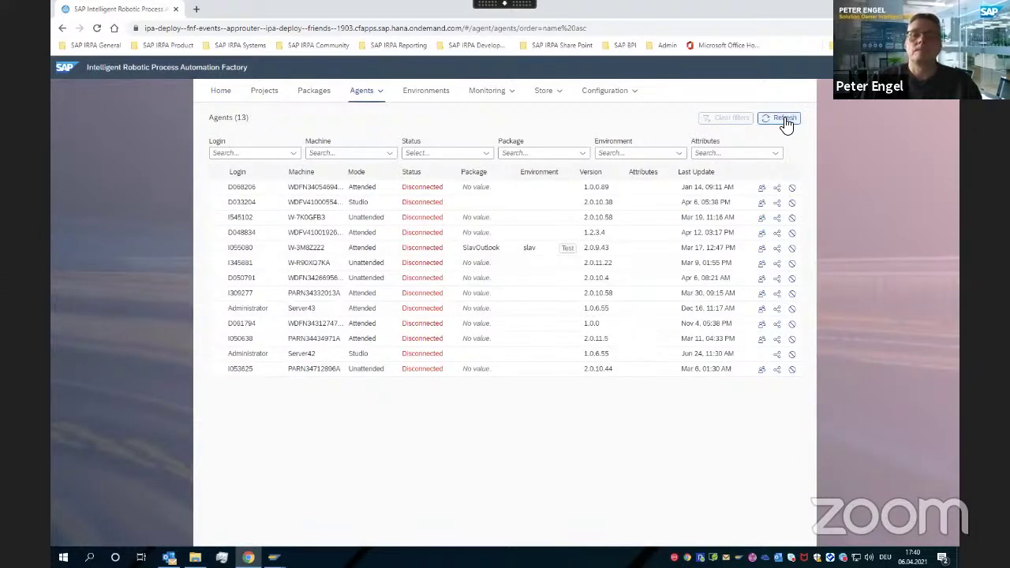
{"action": "left_click", "coordinate": [785, 121]}
{"action": "left_click", "coordinate": [785, 121]}
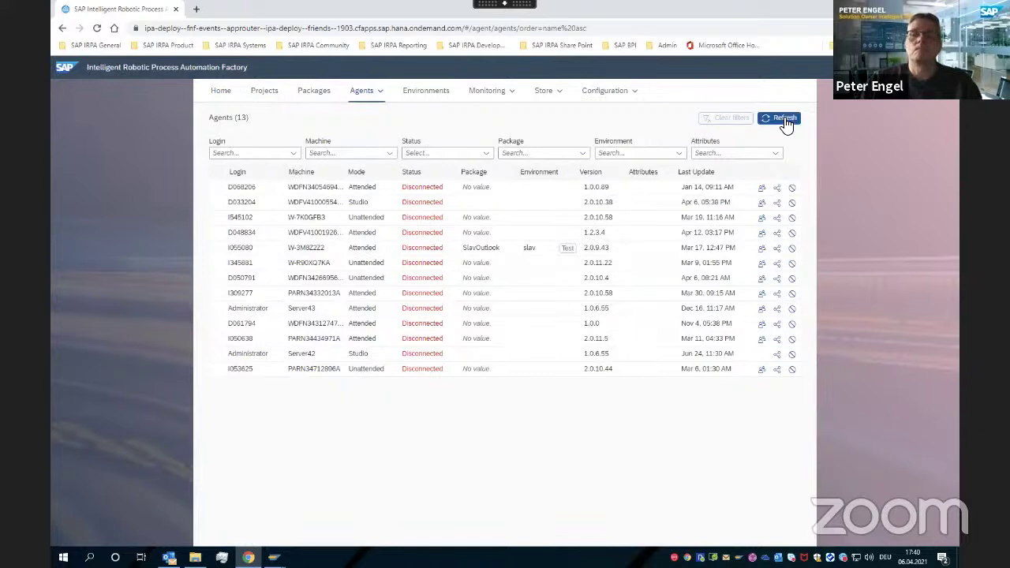
Check the running Desktop Agent's options and keep refreshing until the Studio agent shows Idle
{"action": "left_click", "coordinate": [752, 557]}
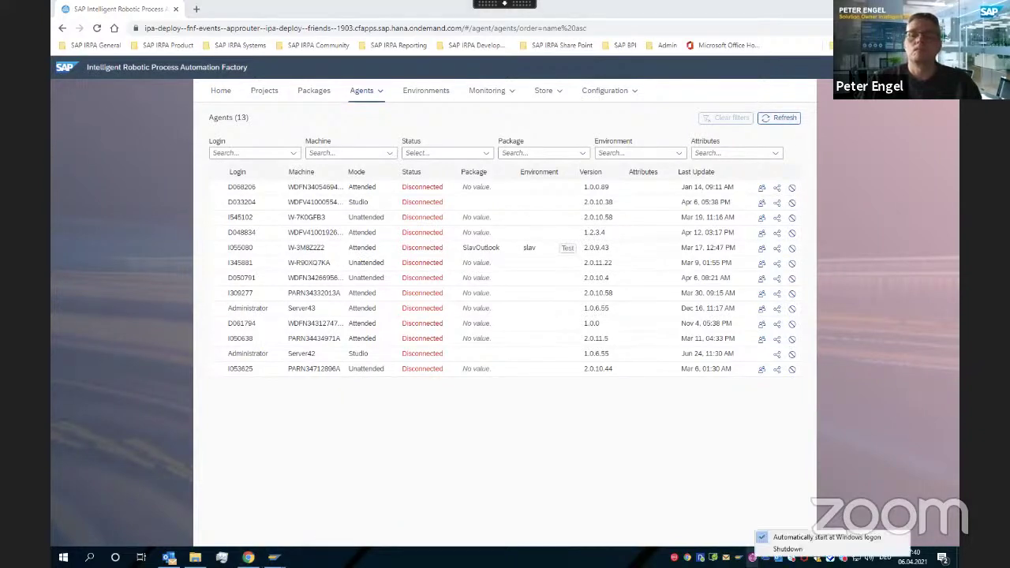
{"action": "left_click", "coordinate": [798, 425]}
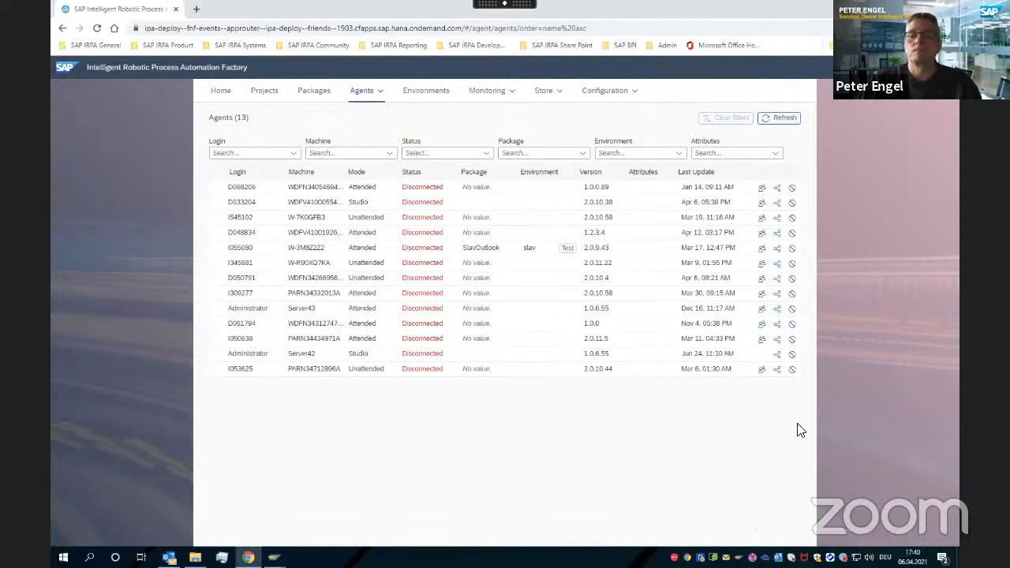
{"action": "left_click", "coordinate": [779, 118]}
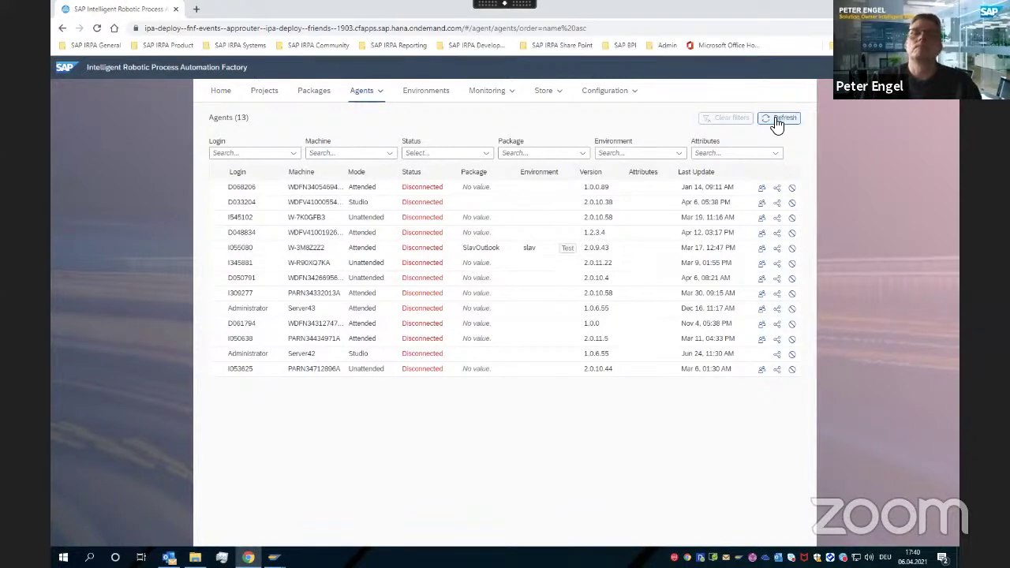
{"action": "left_click", "coordinate": [777, 120]}
{"action": "left_click", "coordinate": [778, 121]}
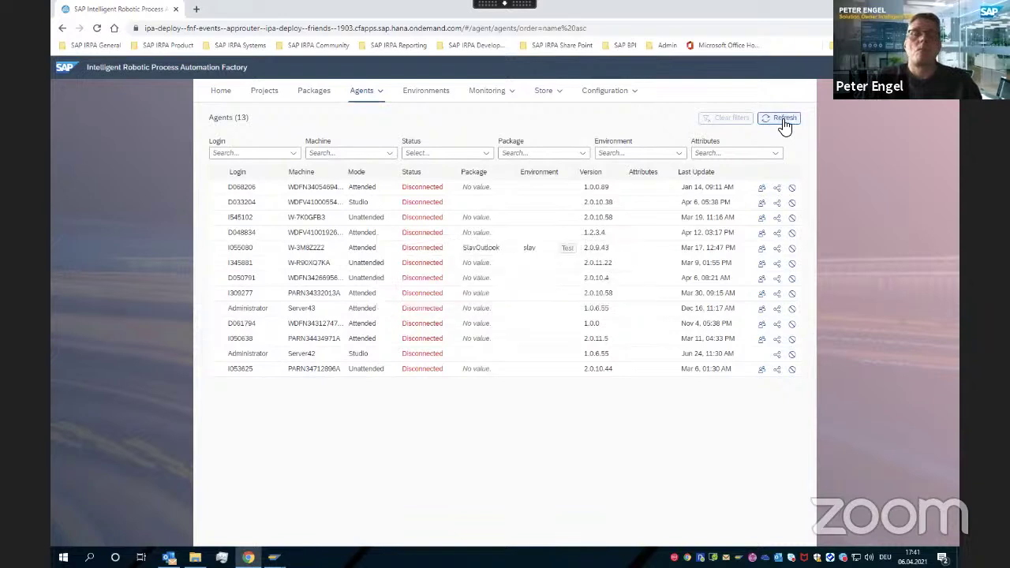
{"action": "left_click", "coordinate": [782, 119]}
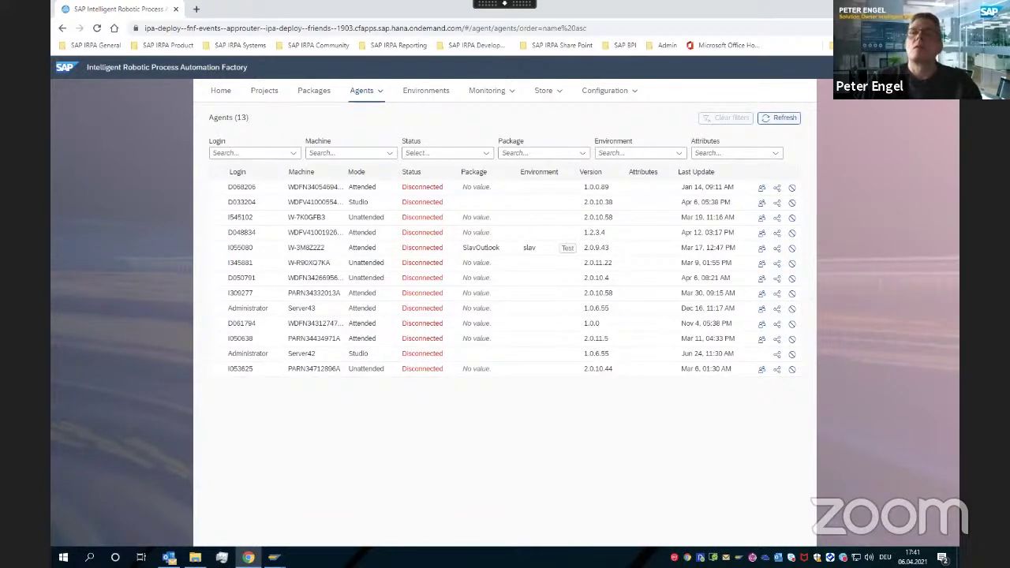
{"action": "double_click", "coordinate": [652, 9]}
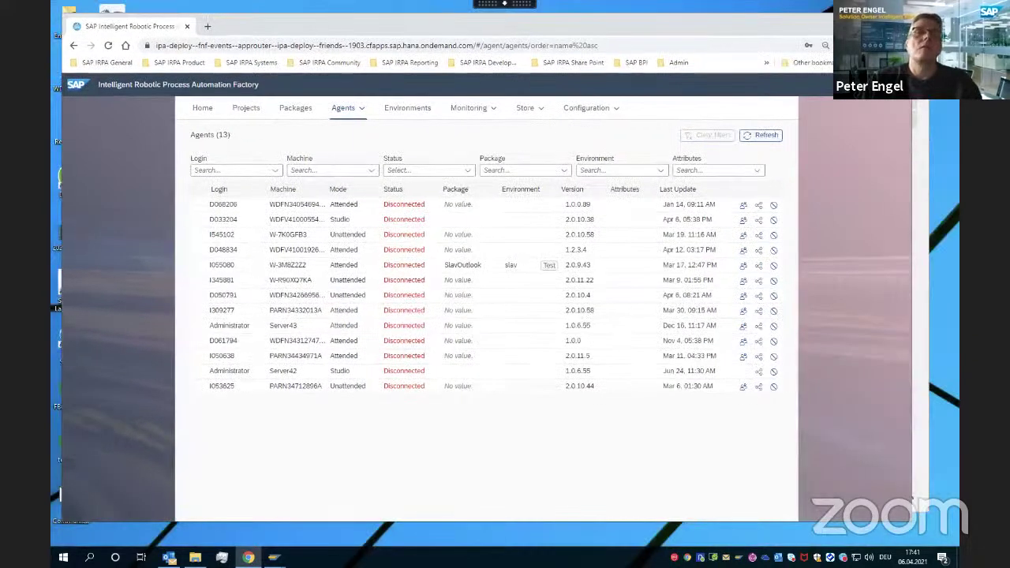
{"action": "left_click", "coordinate": [758, 141]}
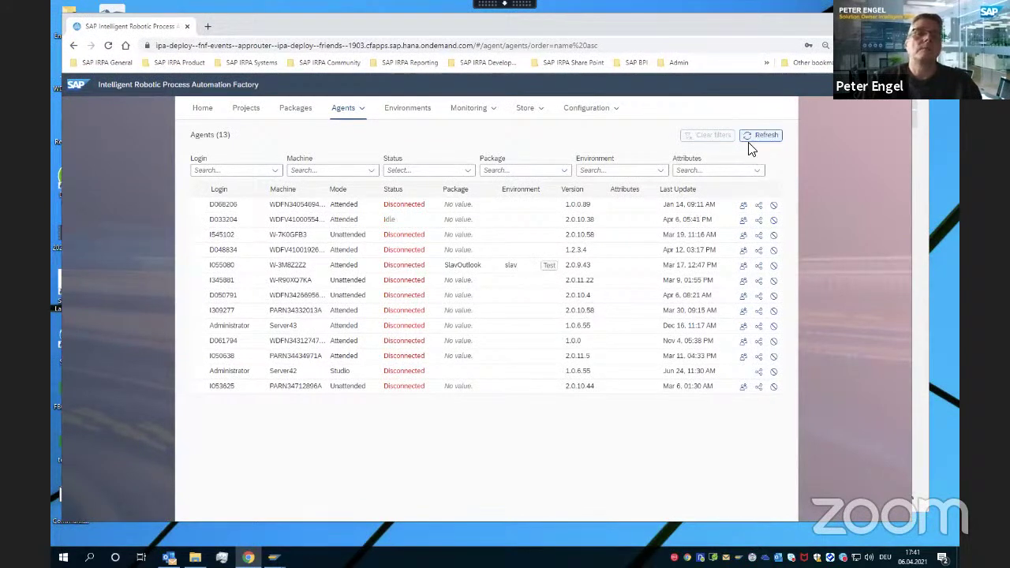
Open BlogPostGUITableControl from Projects and run its Excel automation test on the personal test environment
{"action": "left_click", "coordinate": [247, 110]}
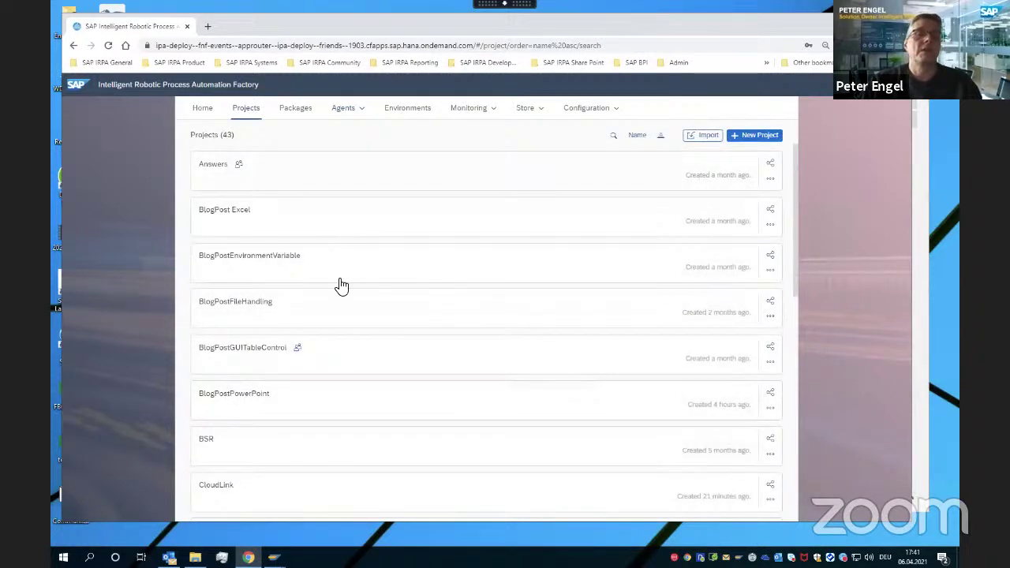
{"action": "left_click", "coordinate": [264, 357]}
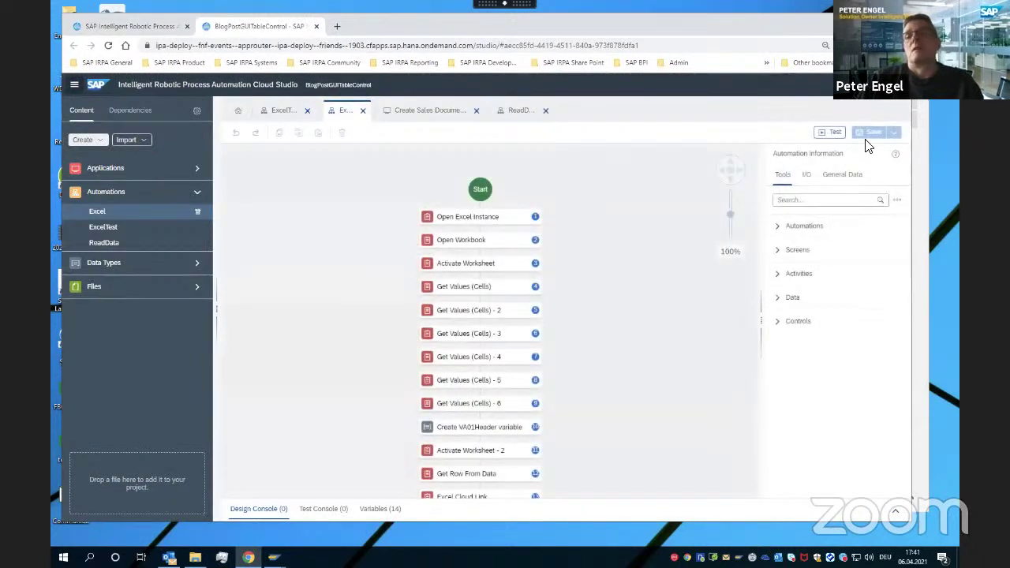
{"action": "left_click", "coordinate": [833, 133]}
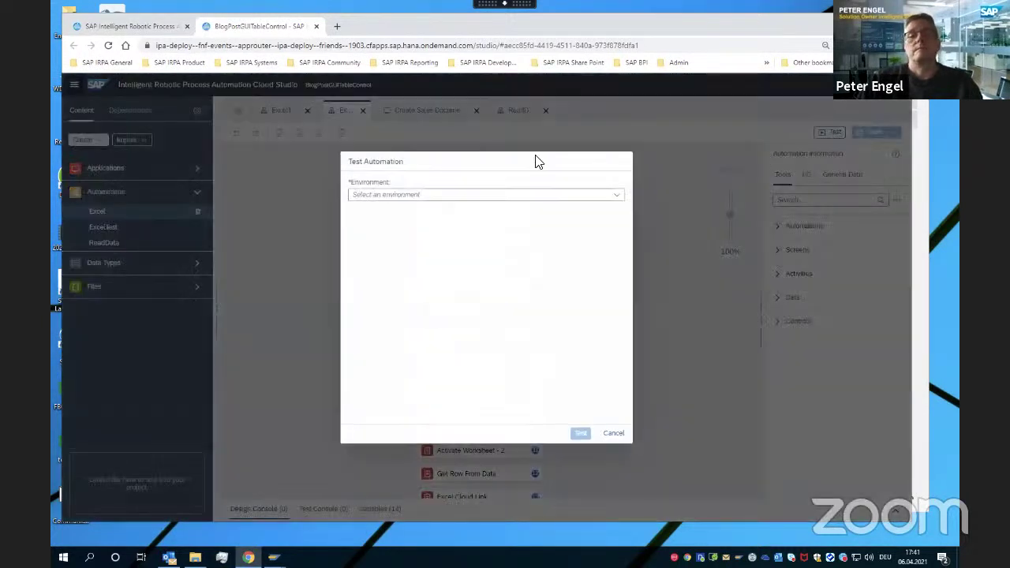
{"action": "left_click", "coordinate": [570, 204]}
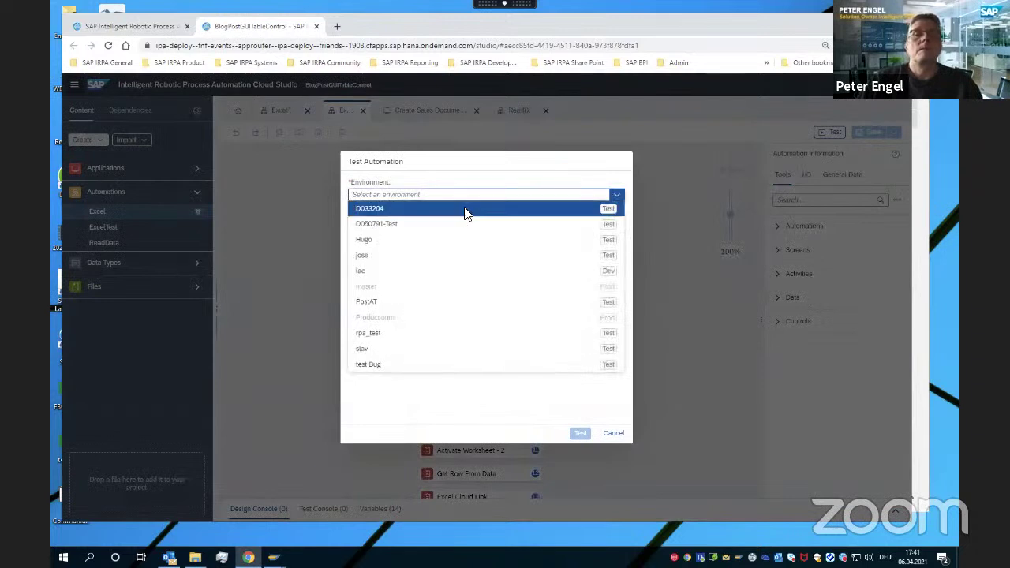
{"action": "left_click", "coordinate": [466, 213]}
{"action": "left_click", "coordinate": [581, 436]}
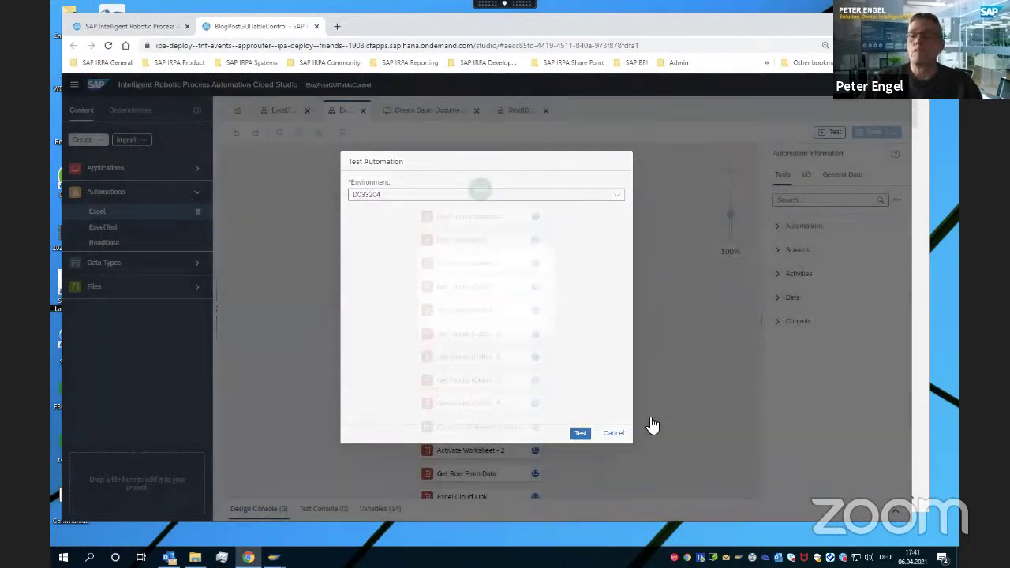
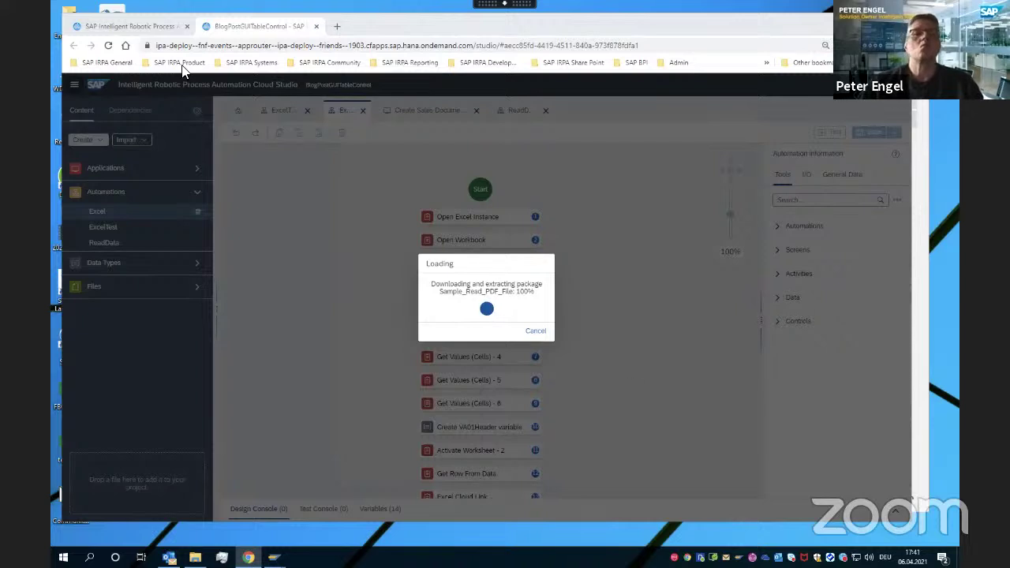
Check the registered agents in the Factory and the desktop agent's tray options
{"action": "left_click", "coordinate": [122, 28]}
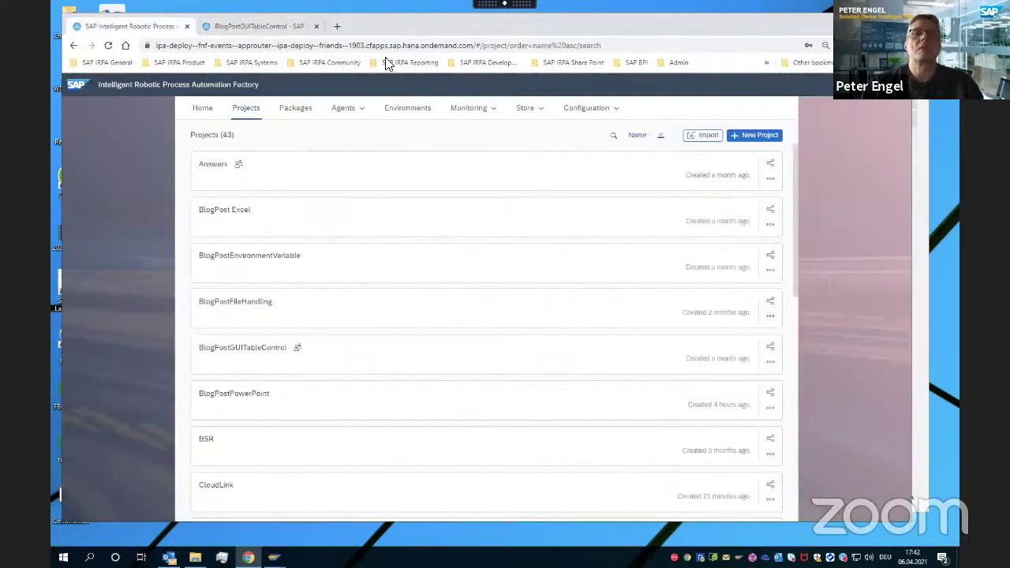
{"action": "left_click", "coordinate": [340, 111]}
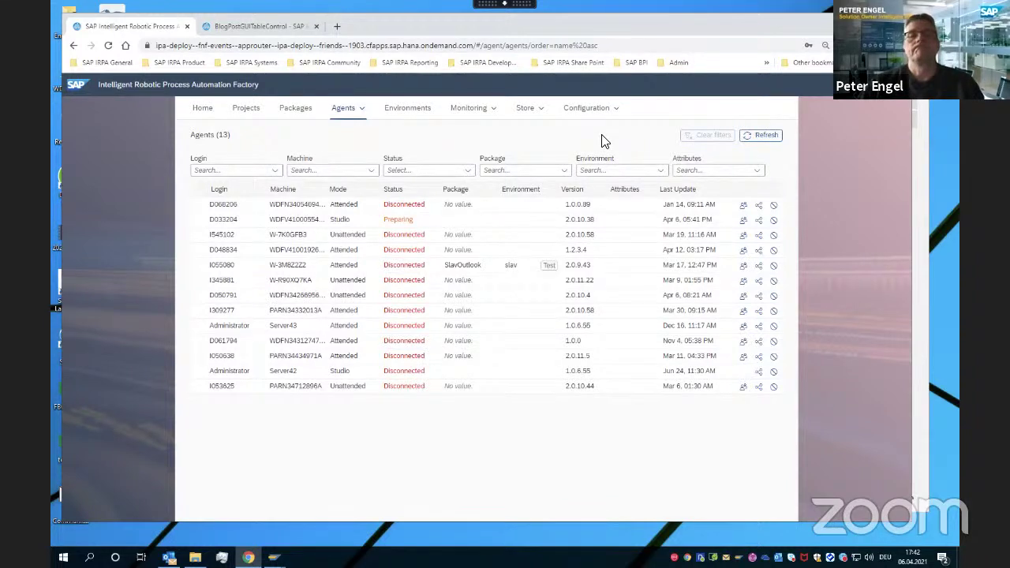
{"action": "left_click", "coordinate": [245, 29]}
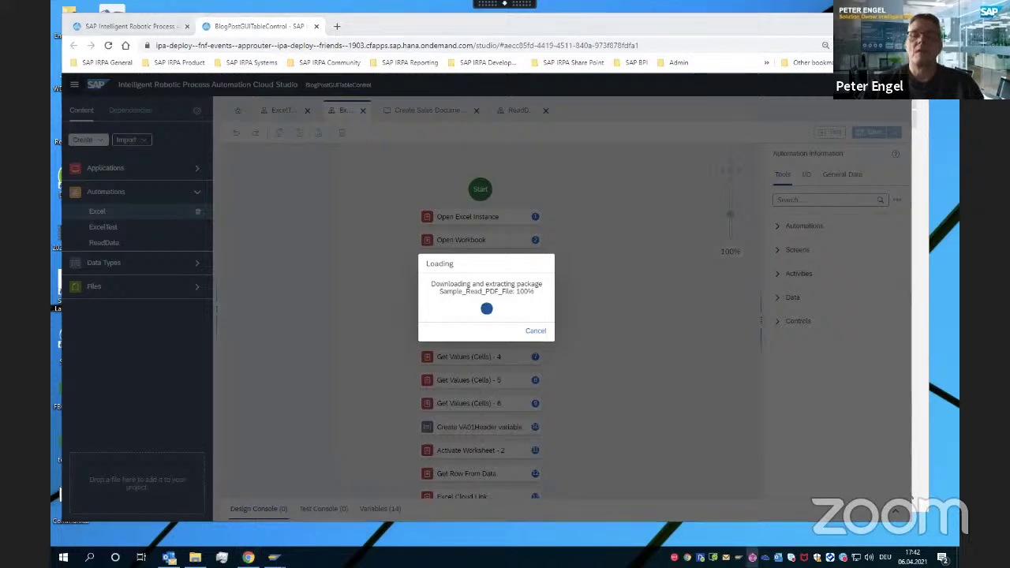
{"action": "right_click", "coordinate": [752, 557]}
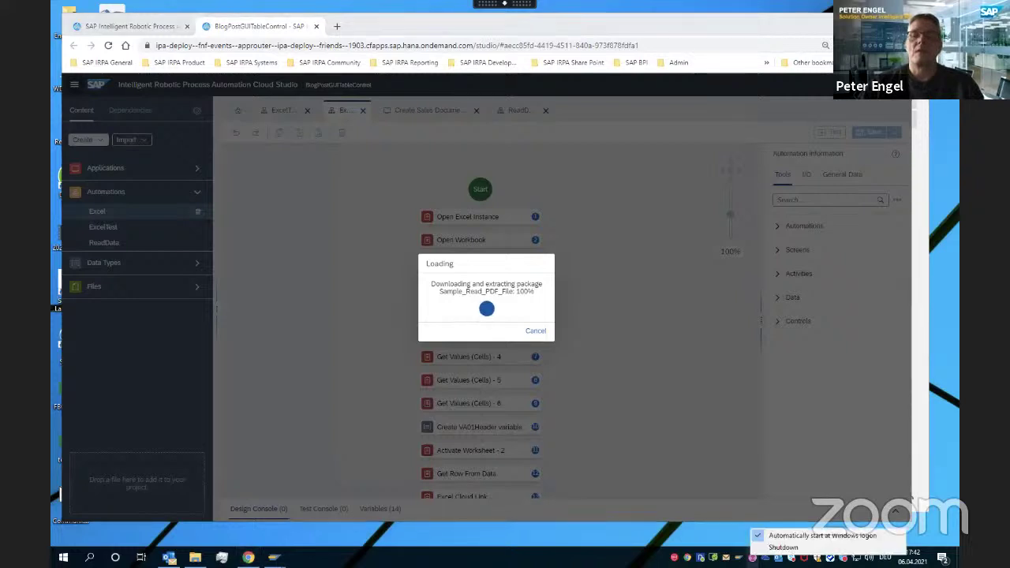
{"action": "left_click", "coordinate": [691, 382]}
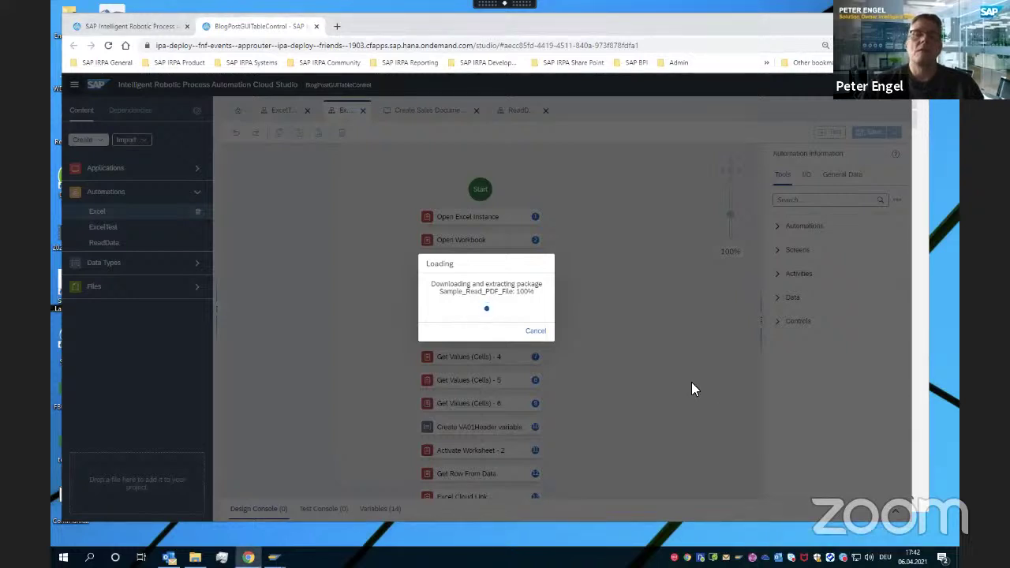
Refresh the agents' status and cancel the stalled Sample_Read_PDF_File package download
{"action": "left_click", "coordinate": [133, 26]}
{"action": "left_click", "coordinate": [759, 141]}
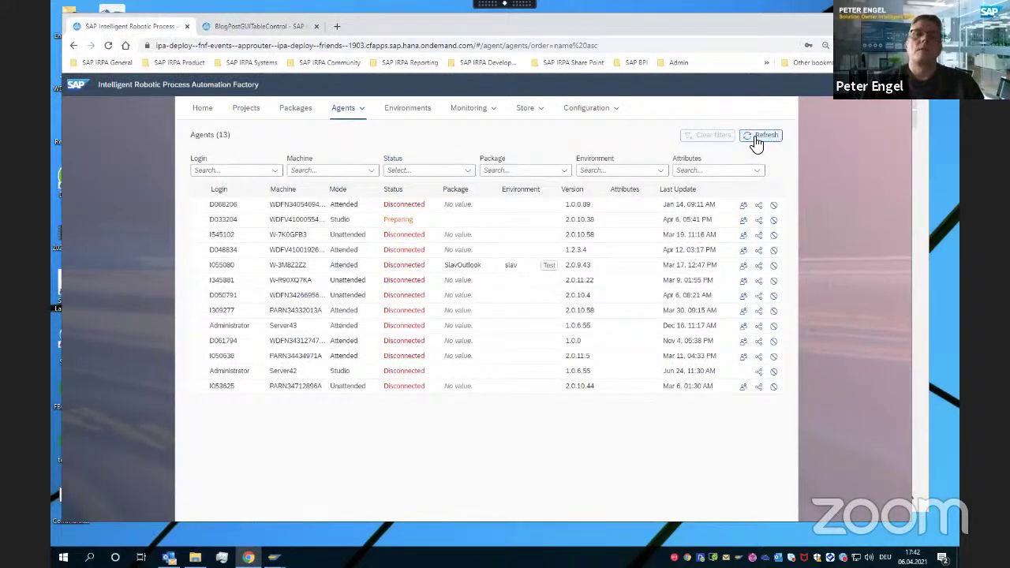
{"action": "left_click", "coordinate": [274, 25]}
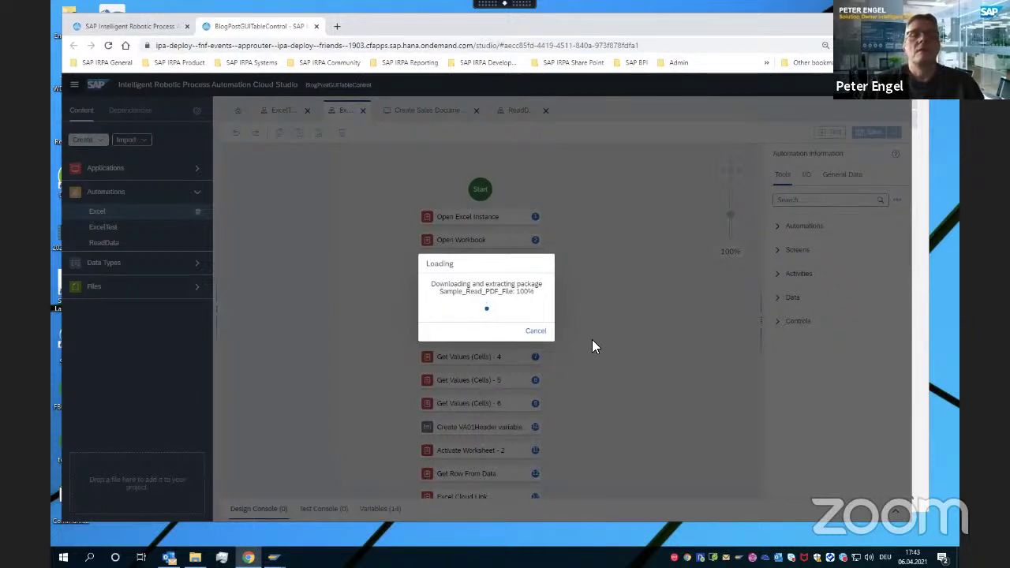
{"action": "left_click", "coordinate": [536, 333]}
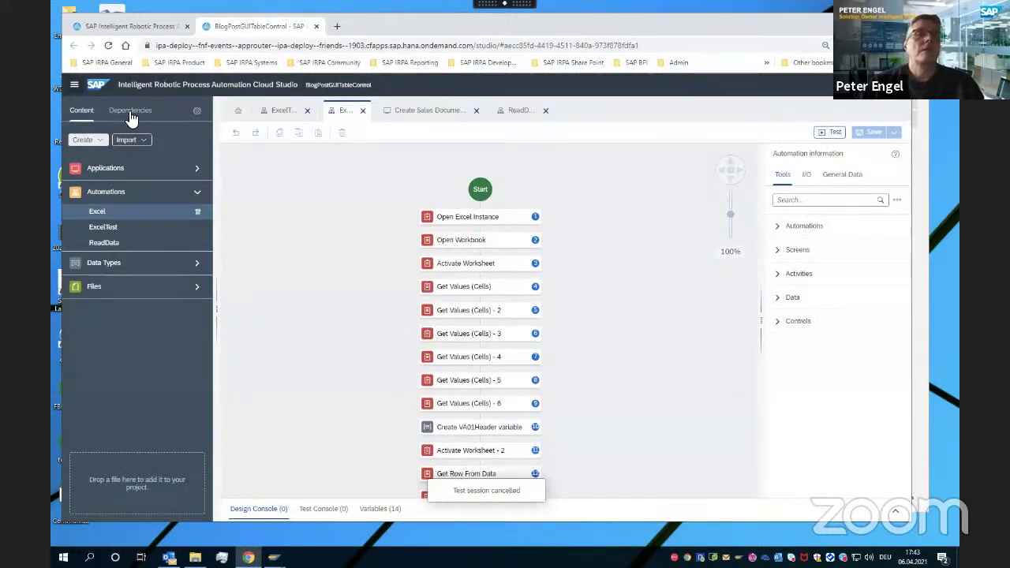
Inspect the readpdffile dependency's contents and open the project's dependency settings
{"action": "left_click", "coordinate": [129, 112]}
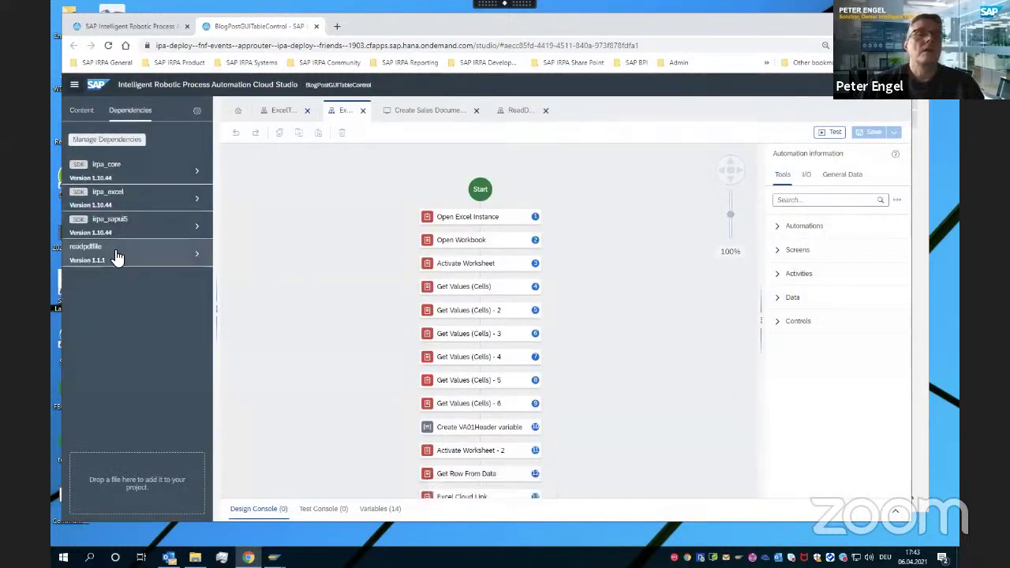
{"action": "left_click", "coordinate": [198, 258]}
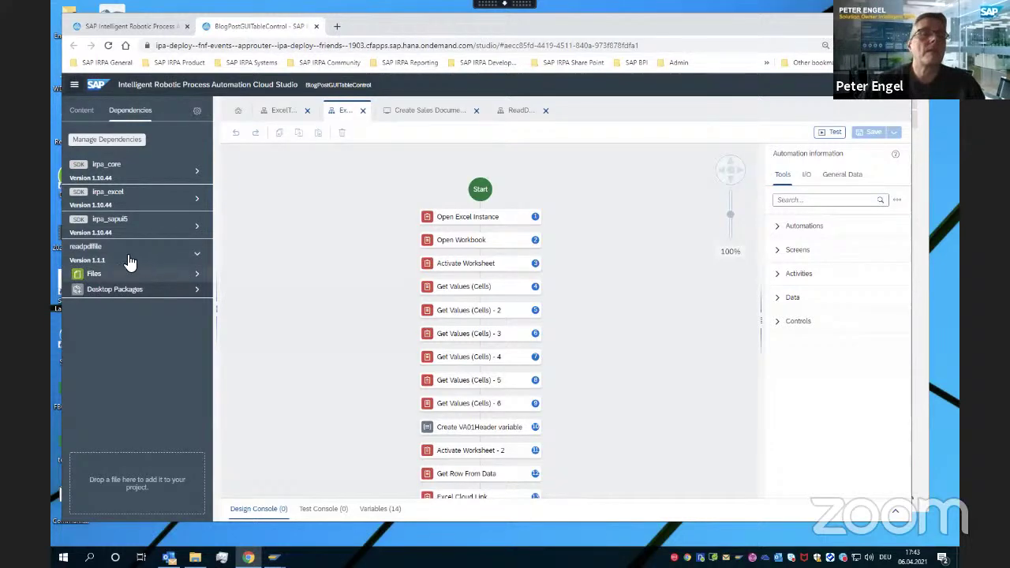
{"action": "left_click", "coordinate": [196, 114]}
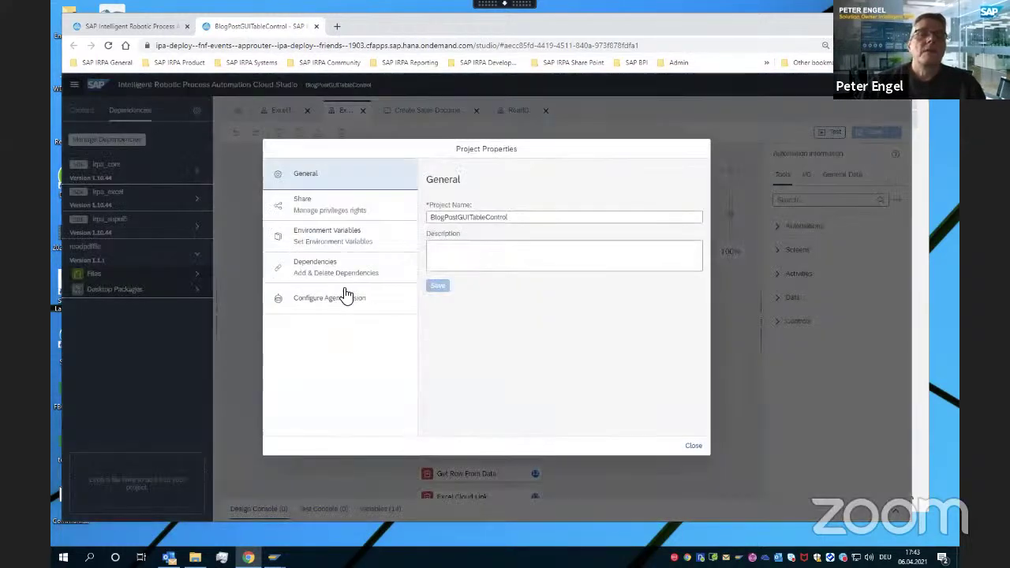
{"action": "left_click", "coordinate": [332, 274]}
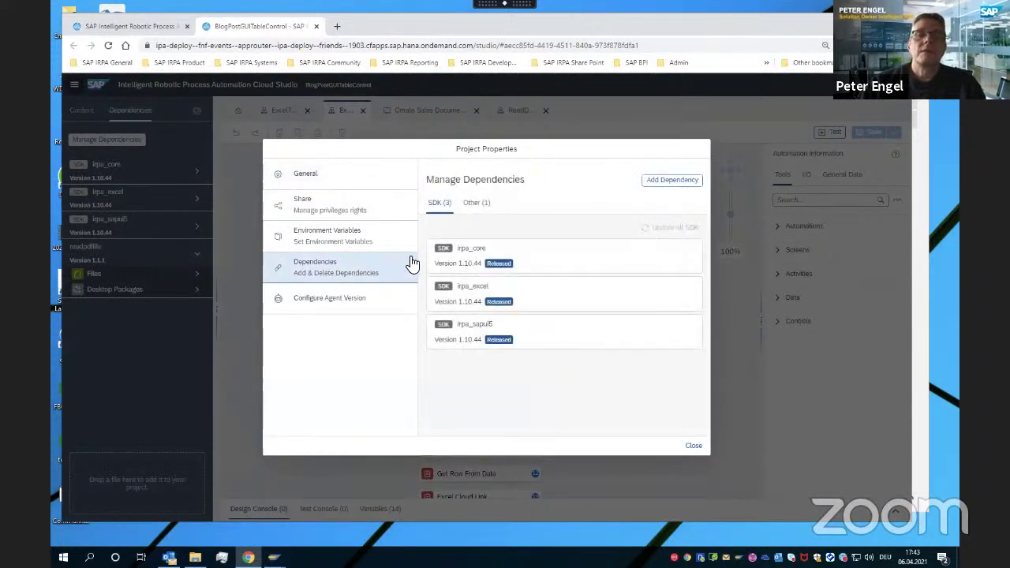
Delete readpdffile from the Other dependencies, confirm, and close Project Properties
{"action": "left_click", "coordinate": [473, 203]}
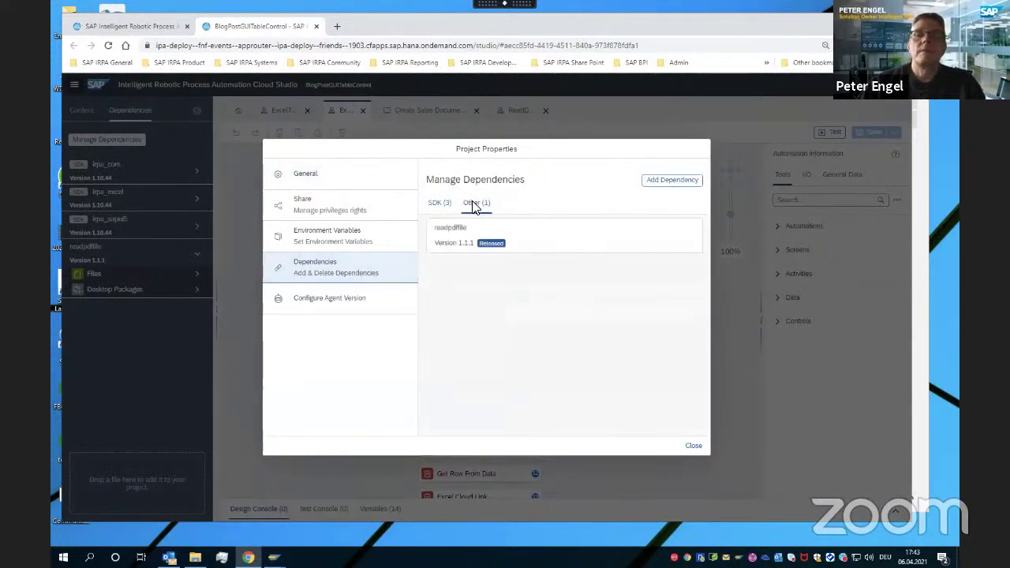
{"action": "left_click", "coordinate": [572, 248]}
{"action": "left_click", "coordinate": [440, 267]}
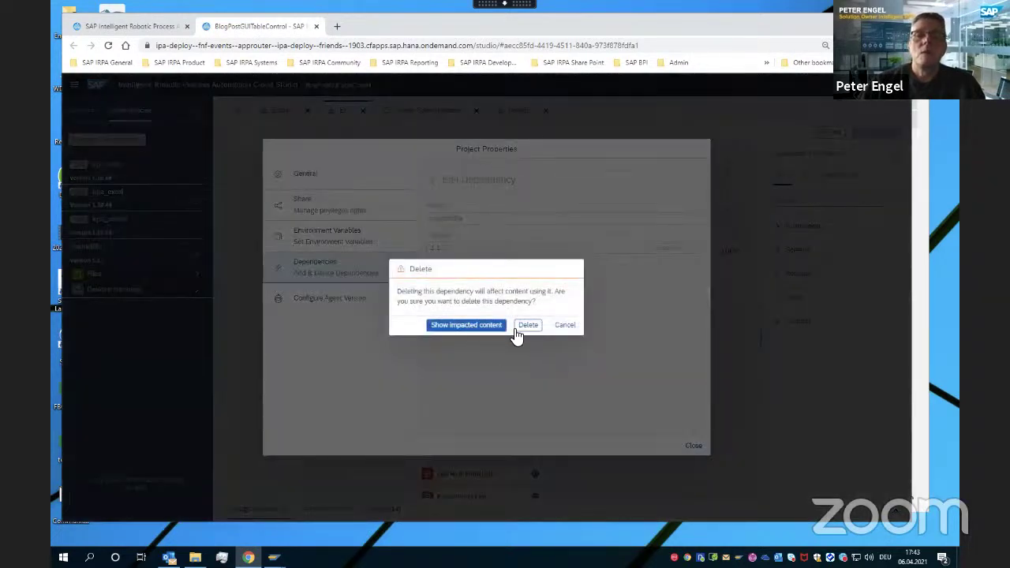
{"action": "left_click", "coordinate": [528, 325]}
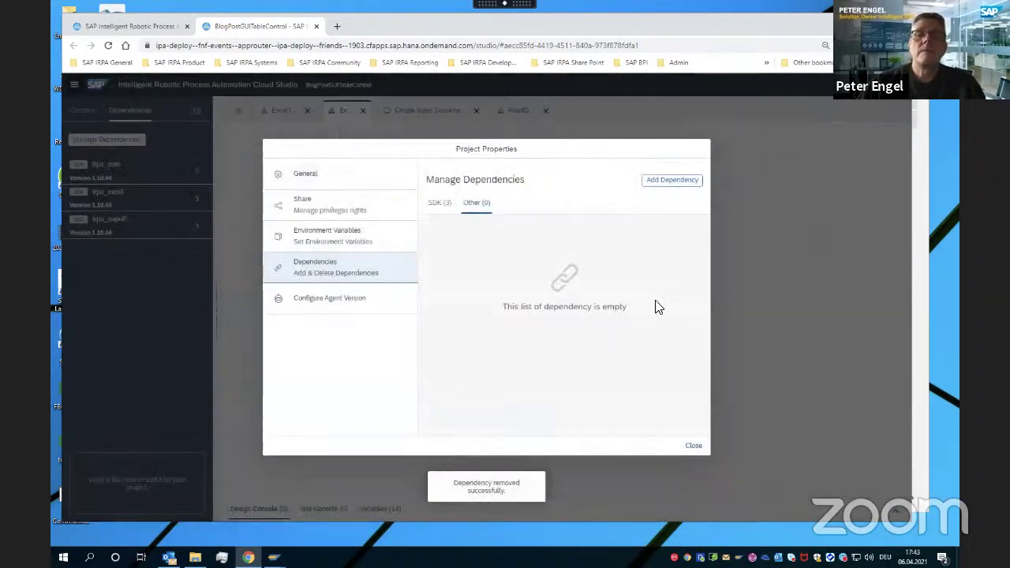
{"action": "left_click", "coordinate": [693, 447]}
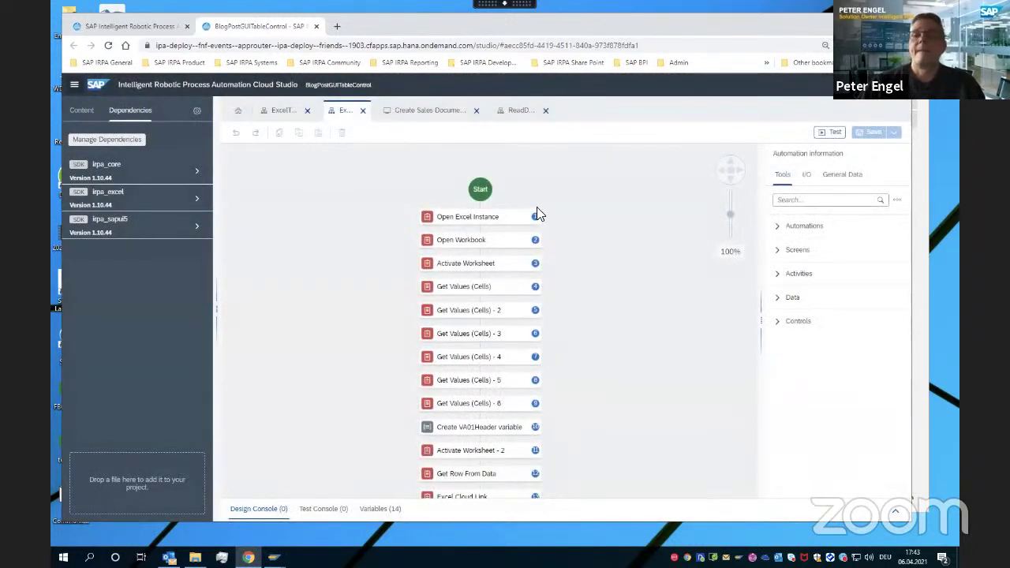
Start a test run of the automation and refresh the Factory's agents list
{"action": "left_click", "coordinate": [829, 132]}
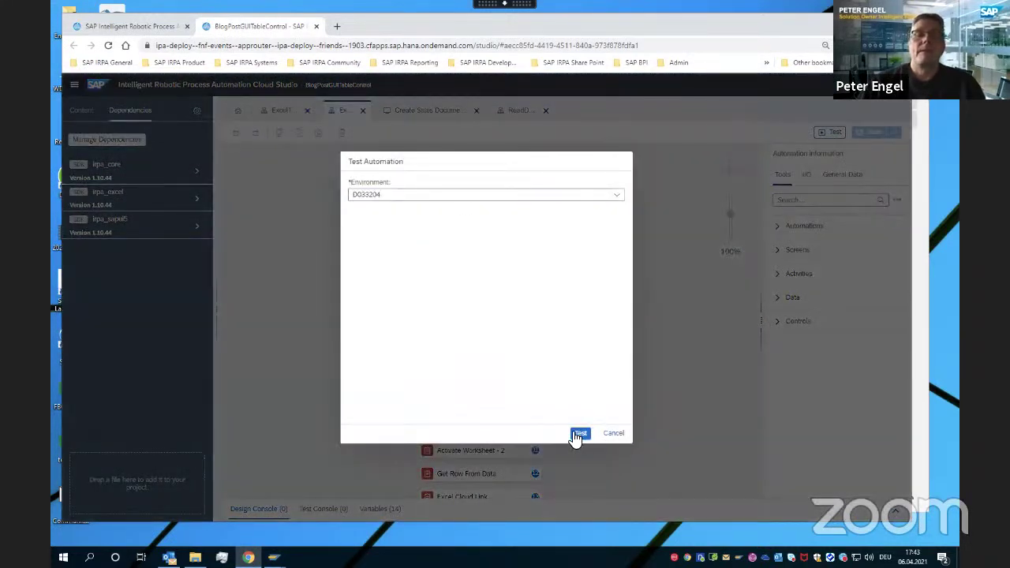
{"action": "left_click", "coordinate": [578, 434]}
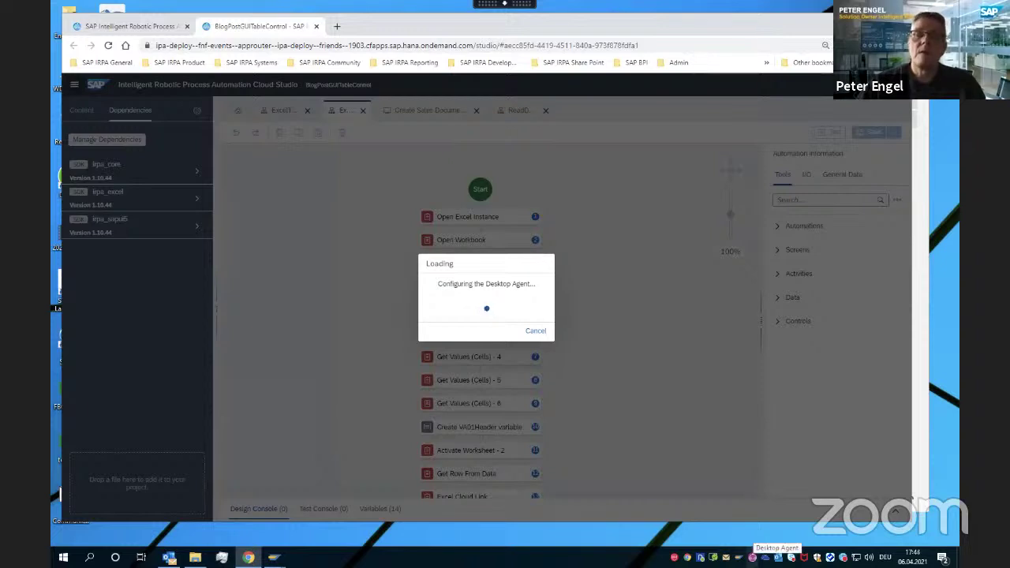
{"action": "left_click", "coordinate": [136, 29]}
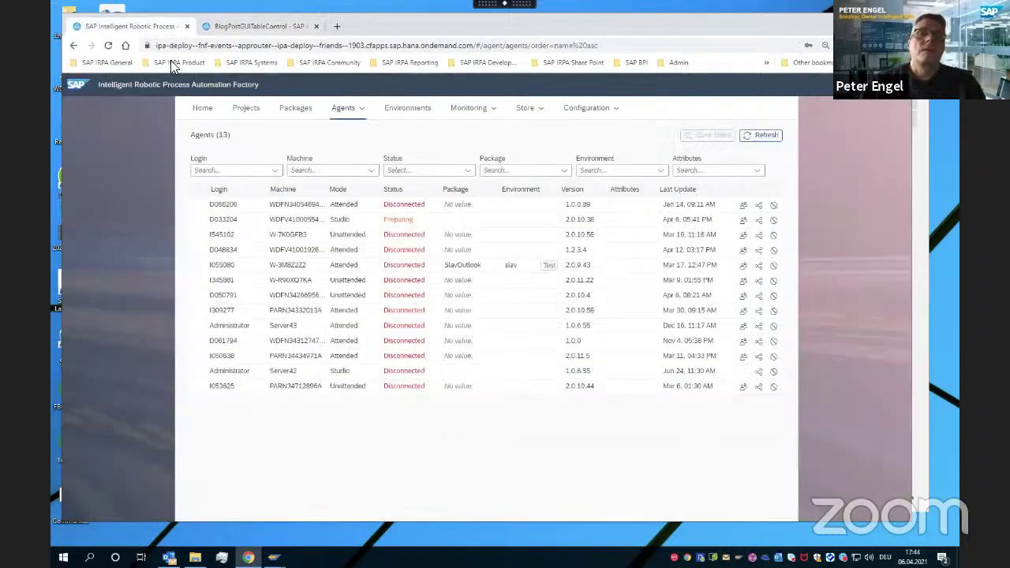
{"action": "left_click", "coordinate": [765, 136]}
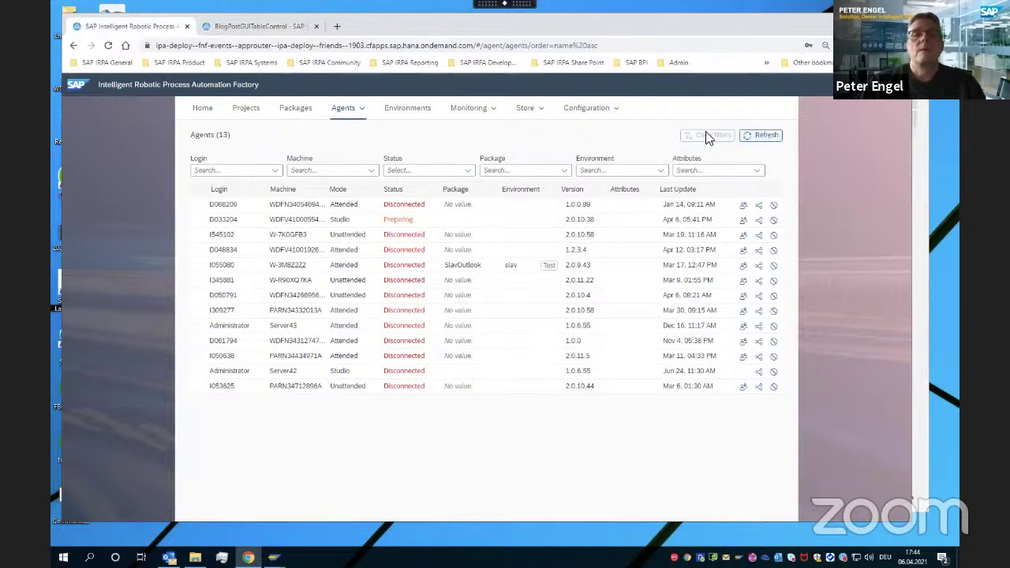
{"action": "left_click", "coordinate": [275, 26]}
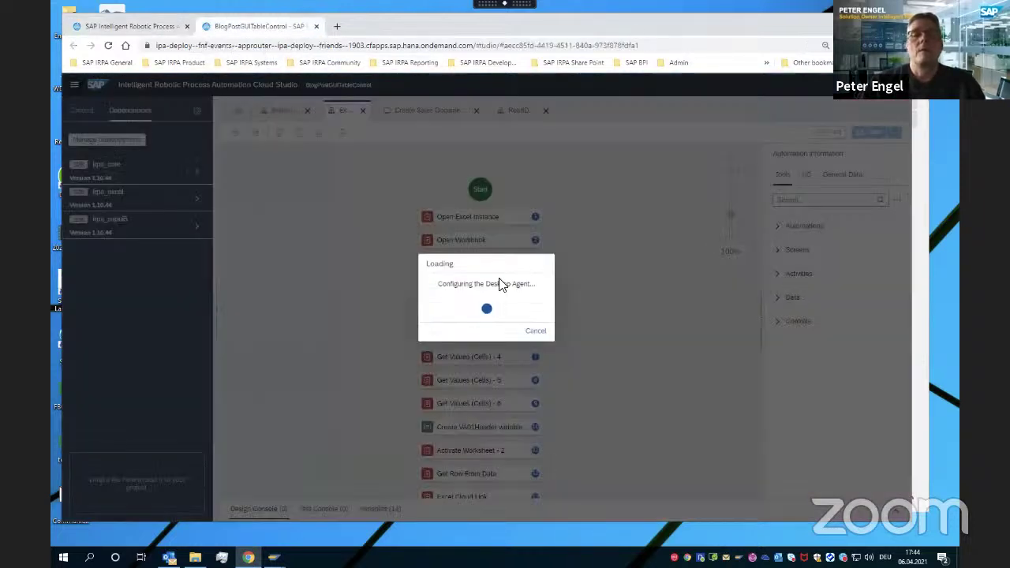
Cancel the stalled test run, shut down the Desktop Agent, and launch Task Manager
{"action": "left_click", "coordinate": [535, 331]}
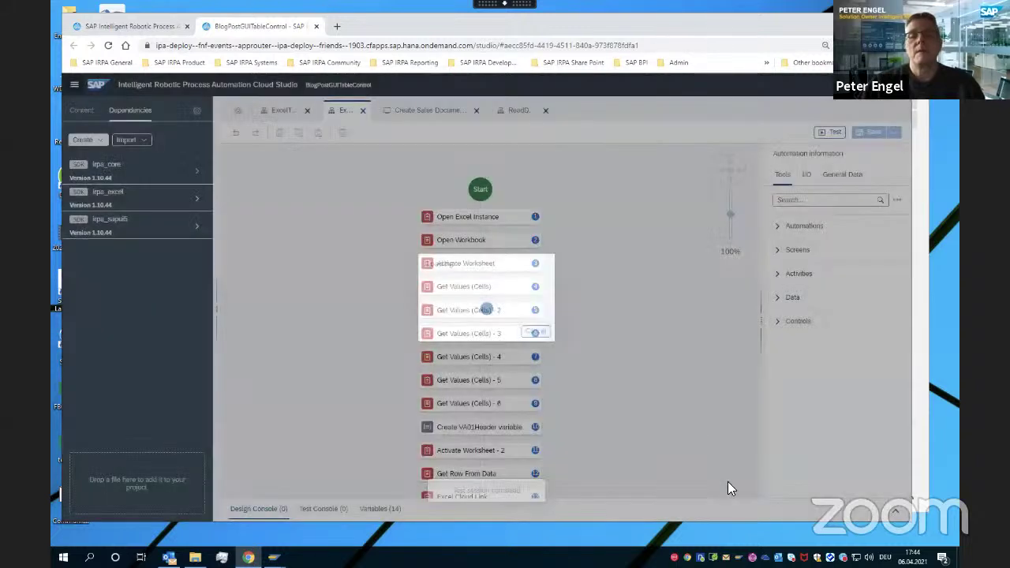
{"action": "left_click", "coordinate": [752, 557]}
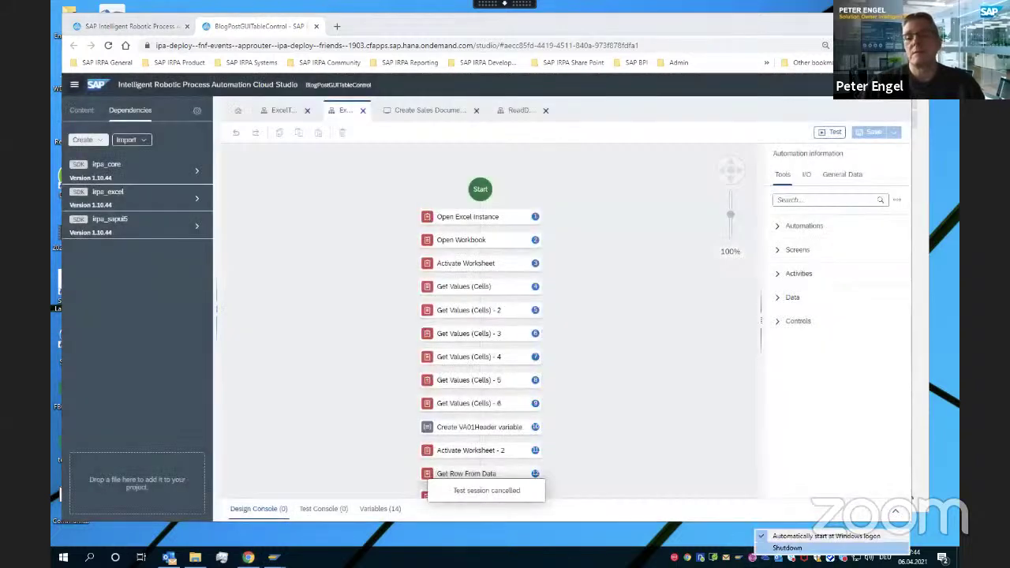
{"action": "left_click", "coordinate": [787, 548]}
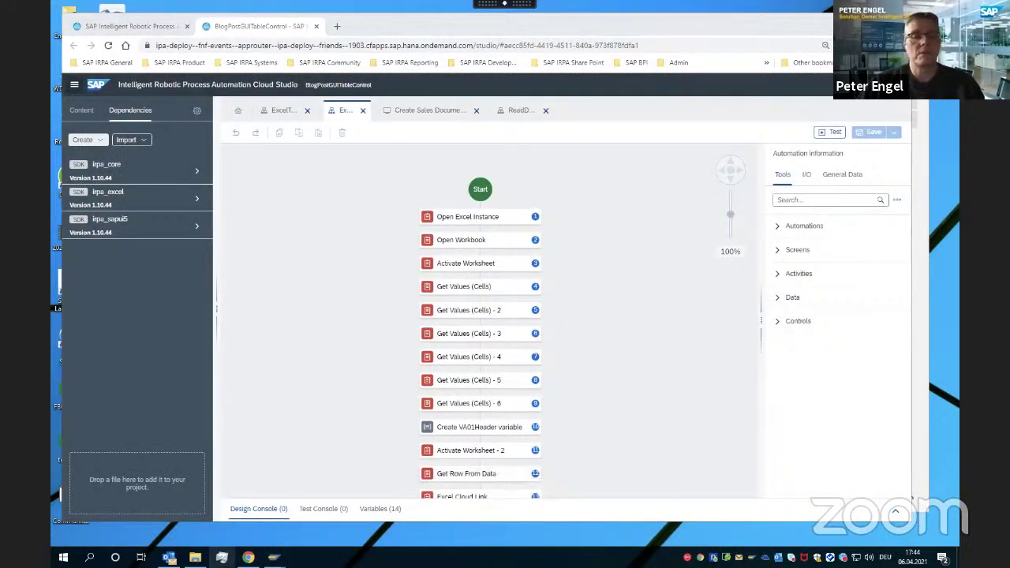
{"action": "left_click", "coordinate": [221, 557]}
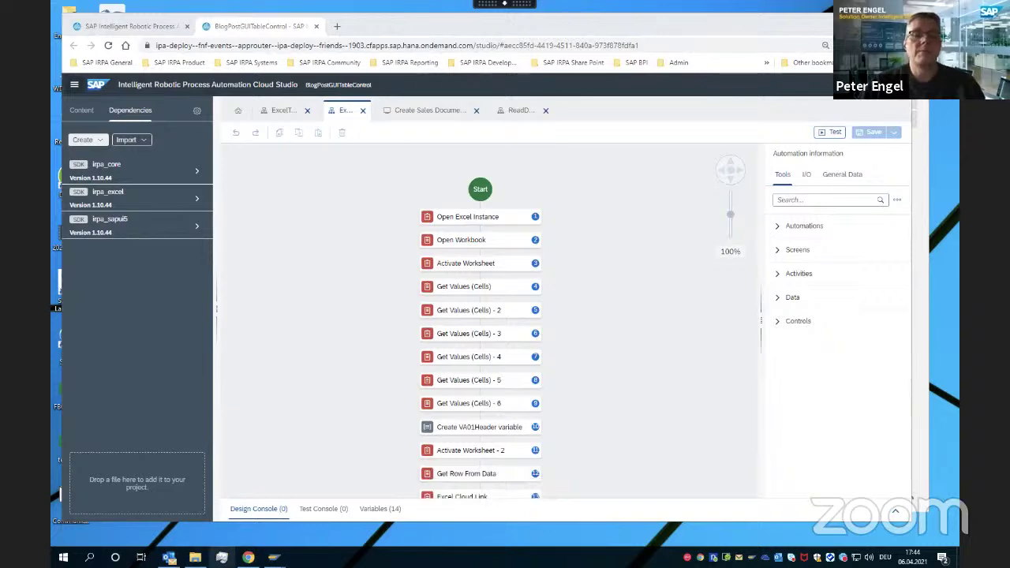
{"action": "left_click", "coordinate": [467, 348]}
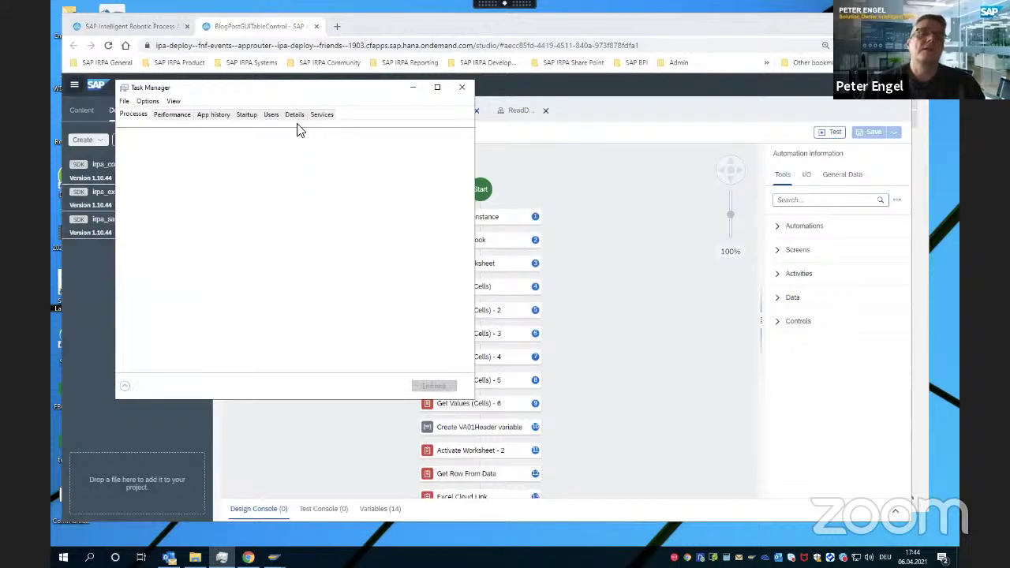
{"action": "left_click", "coordinate": [298, 116]}
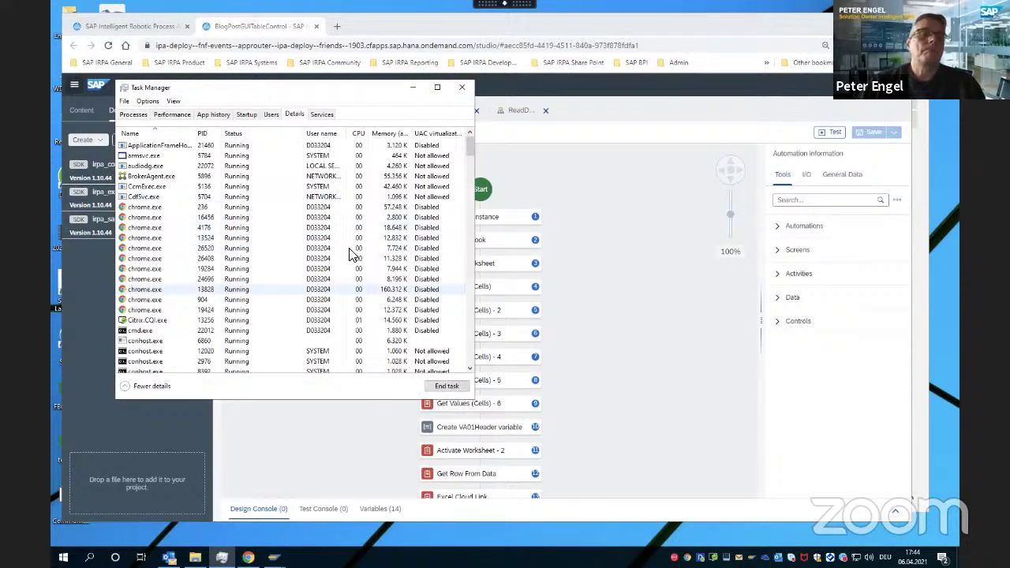
{"action": "left_click_drag", "start_coordinate": [469, 148], "coordinate": [471, 177]}
{"action": "left_click", "coordinate": [462, 86]}
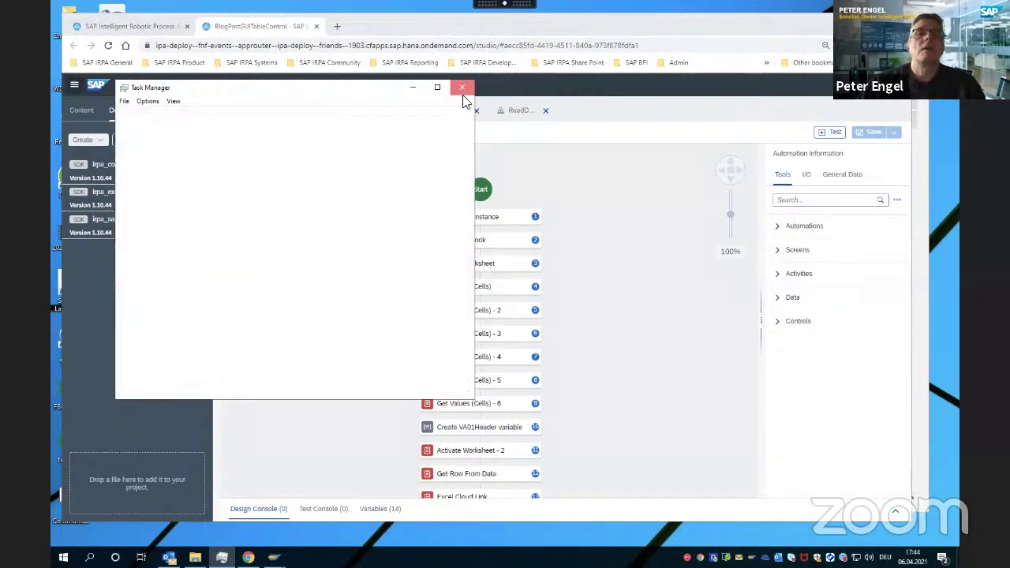
{"action": "left_click", "coordinate": [831, 132]}
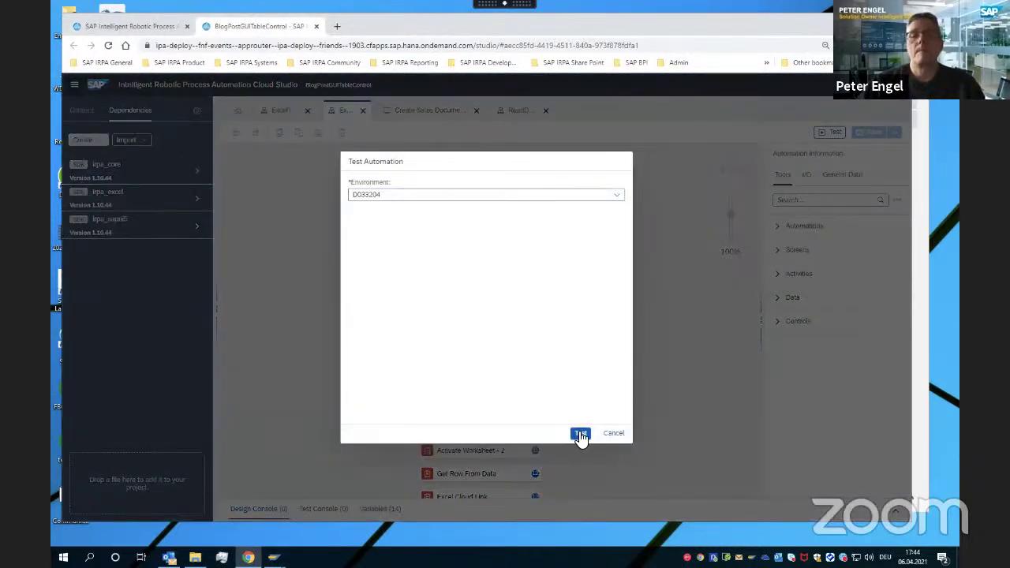
Start the test run on D033204 and sign in with the saved username and password
{"action": "left_click", "coordinate": [580, 434]}
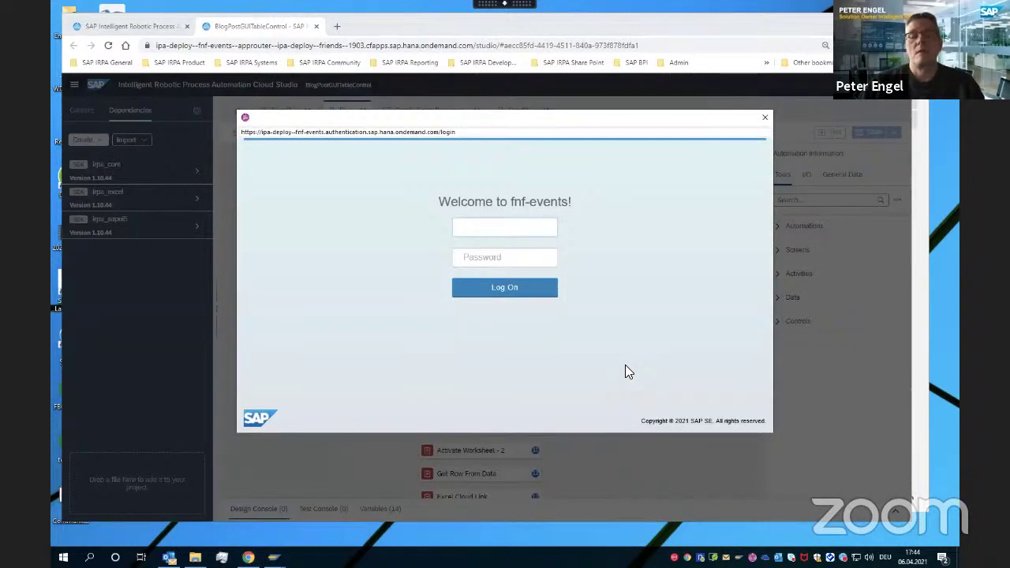
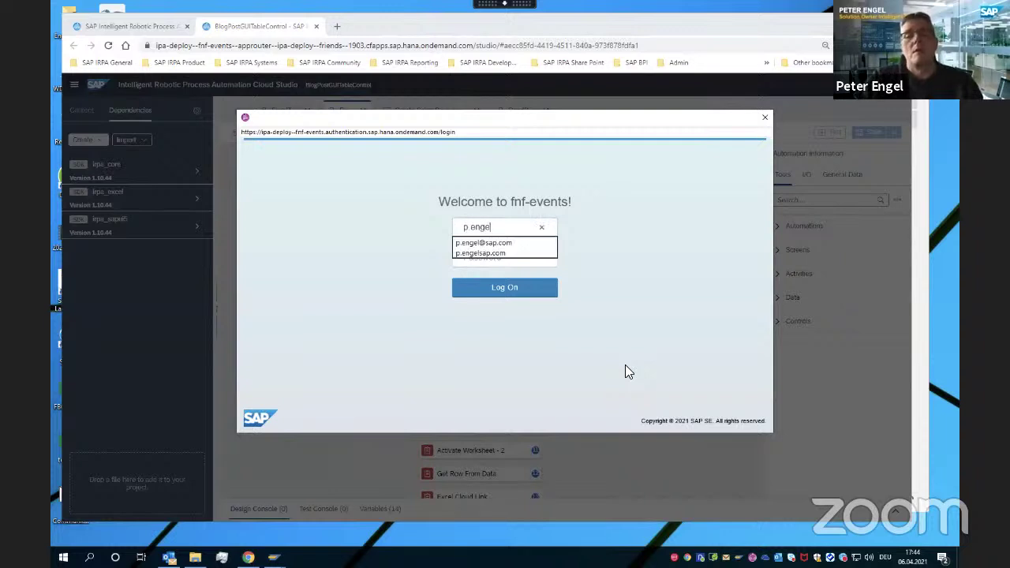
{"action": "key", "text": "Down"}
{"action": "key", "text": "Return"}
{"action": "key", "text": "Tab"}
{"action": "type", "text": "•••••••••••"}
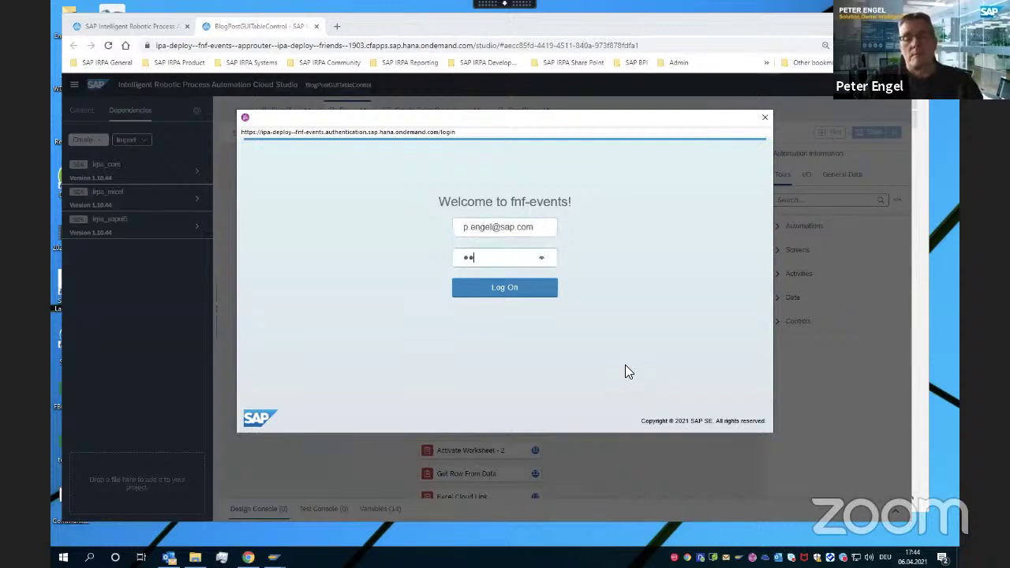
{"action": "key", "text": "Return"}
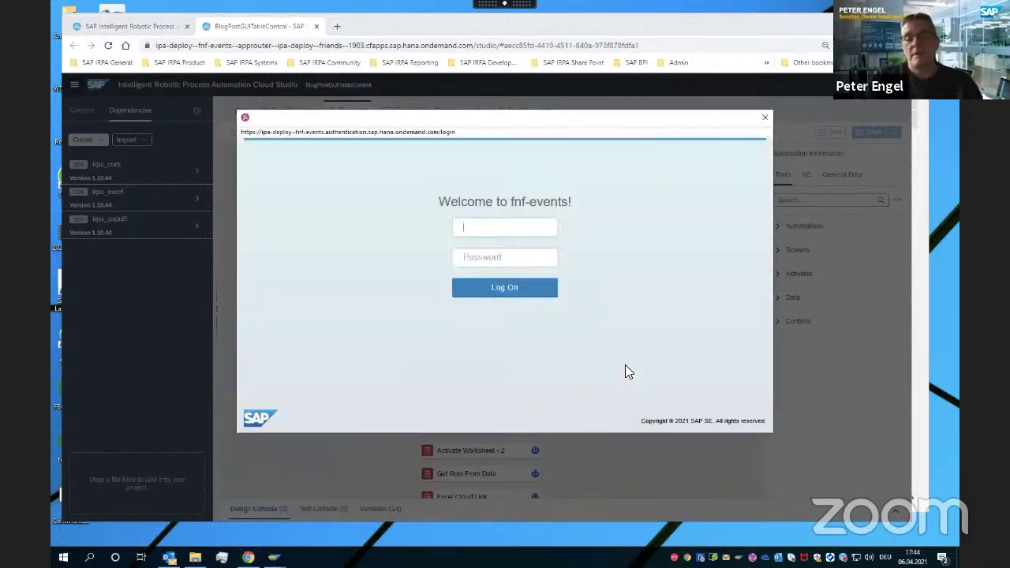
Retry the tenant sign-in with saved credentials, then close the popup and cancel loading
{"action": "key", "text": "Down"}
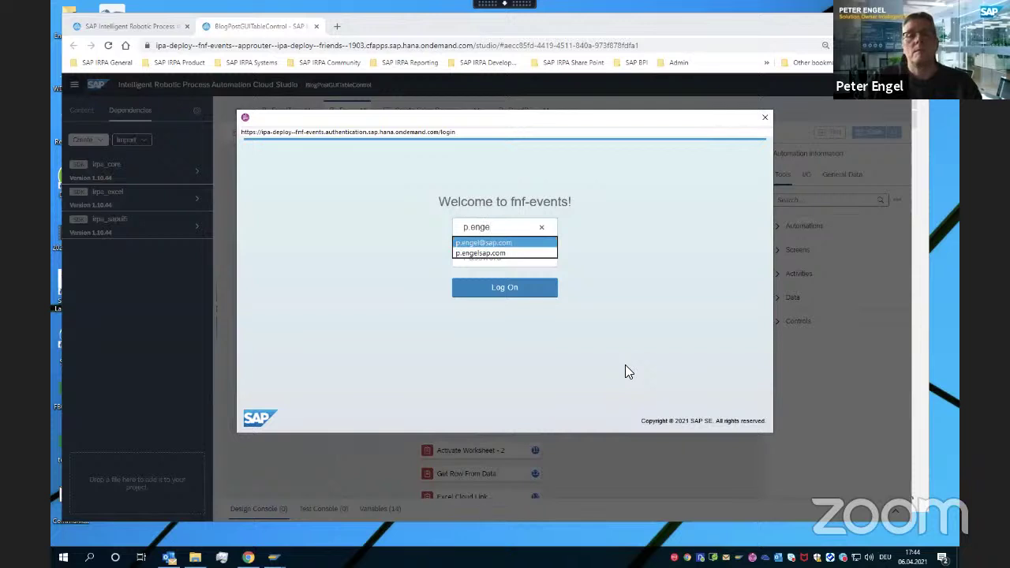
{"action": "key", "text": "Return"}
{"action": "type", "text": "•••••"}
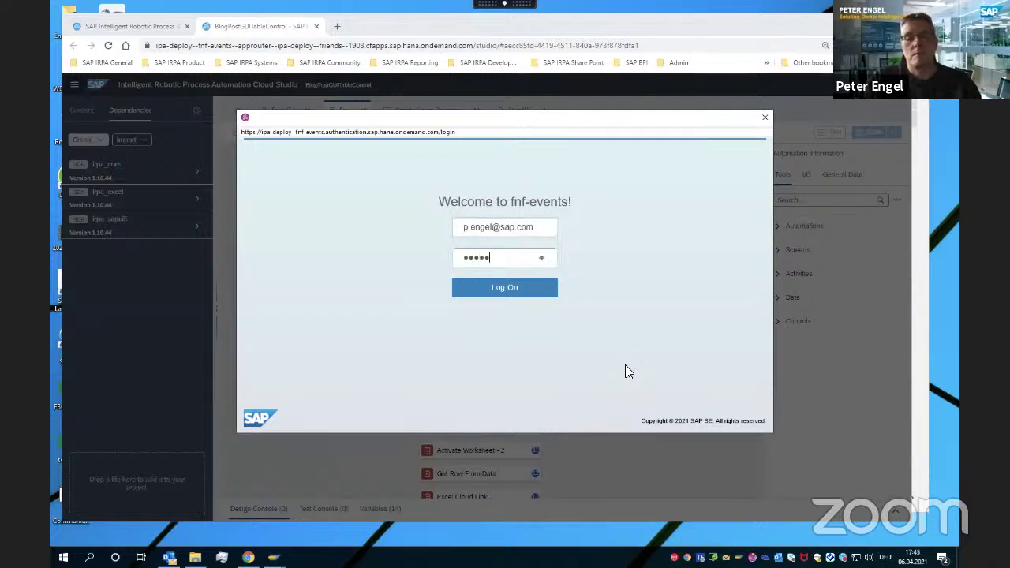
{"action": "type", "text": "••••••"}
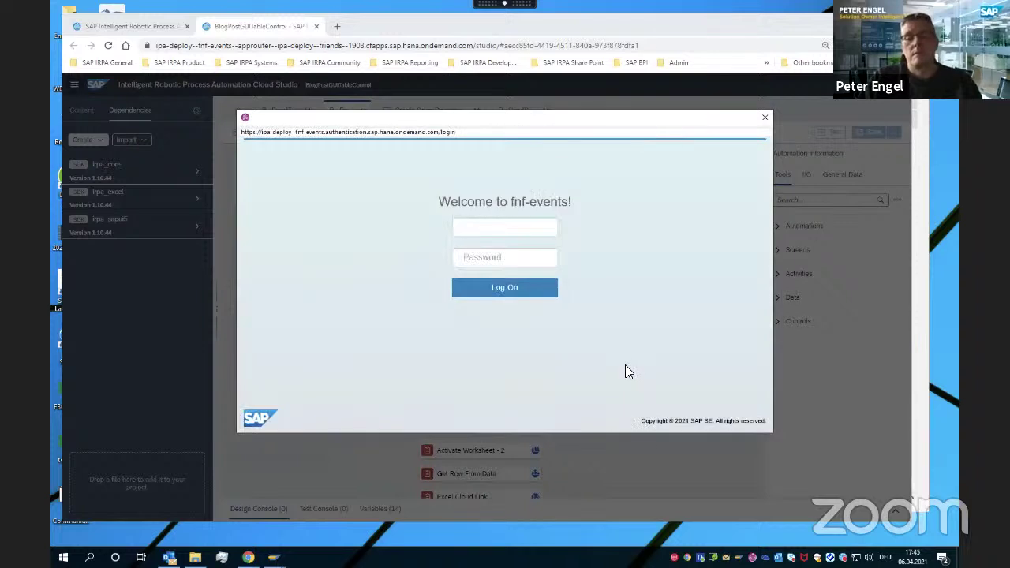
{"action": "type", "text": "p"}
{"action": "key", "text": "Tab"}
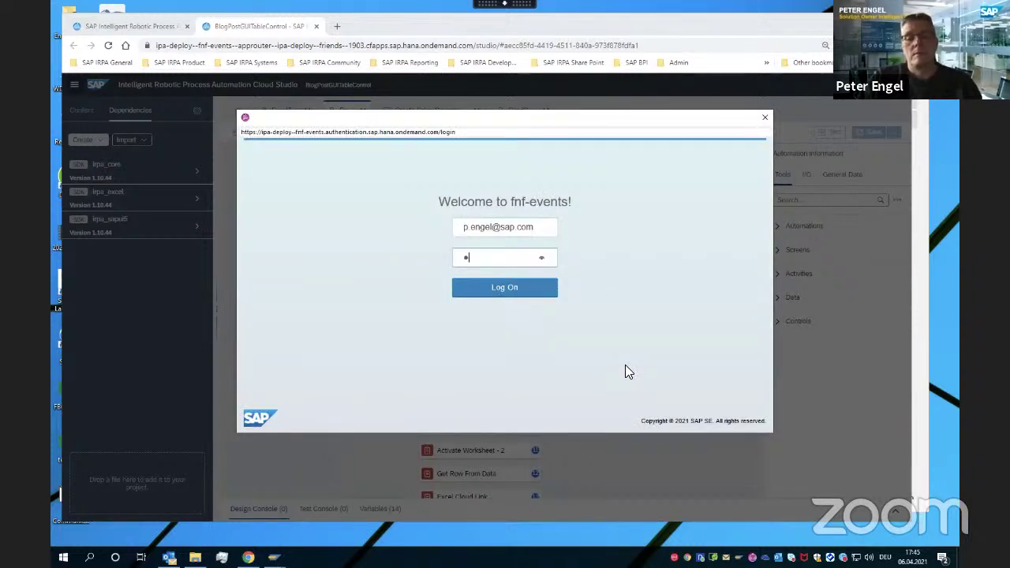
{"action": "type", "text": "••••••••••"}
{"action": "key", "text": "Tab"}
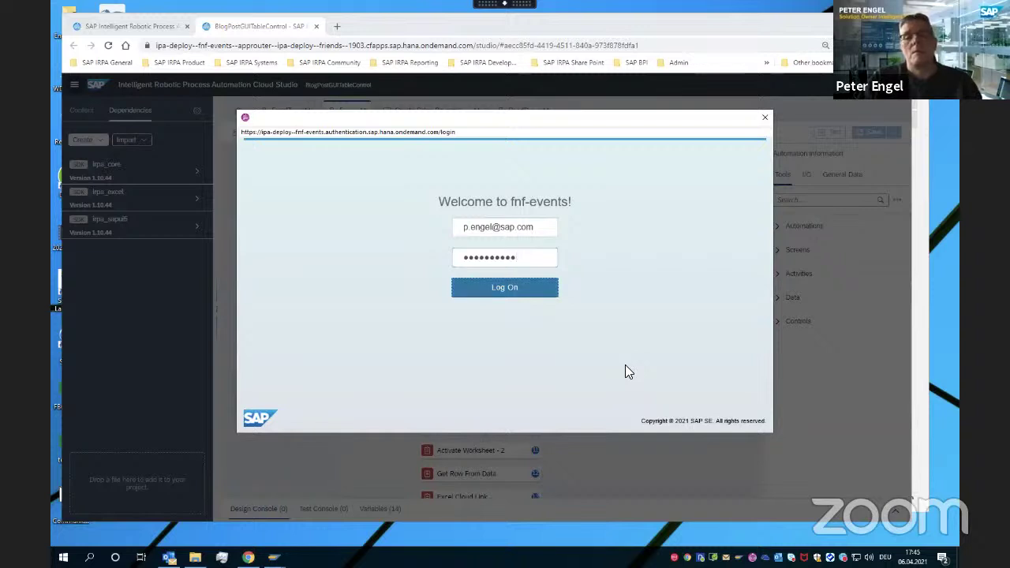
{"action": "key", "text": "Return"}
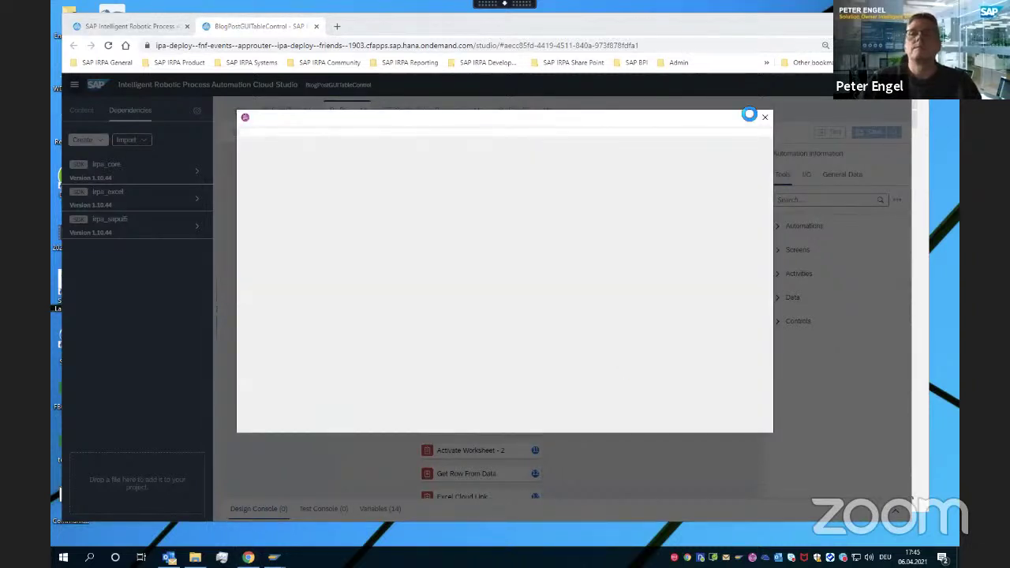
{"action": "left_click", "coordinate": [765, 118]}
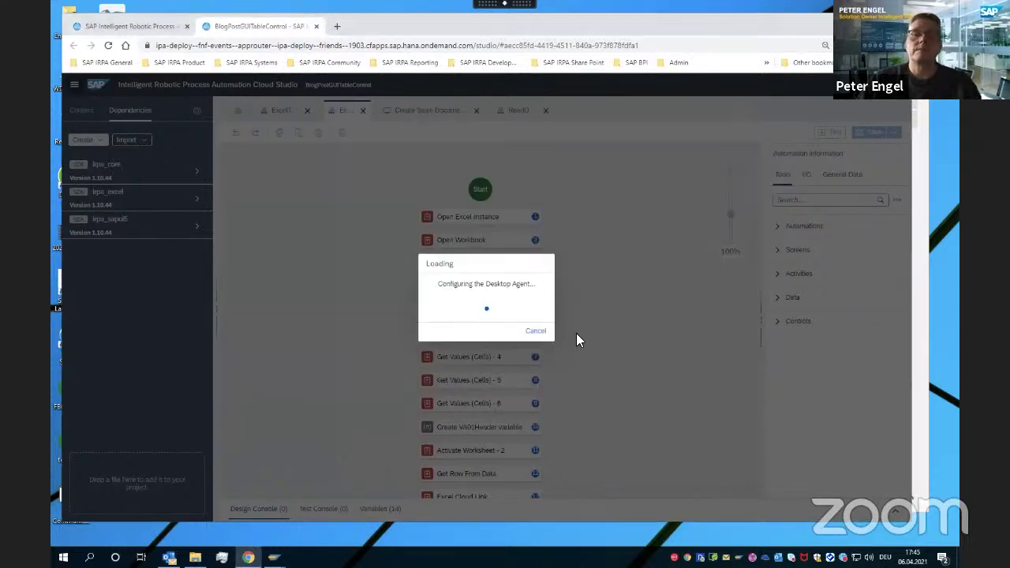
{"action": "left_click", "coordinate": [540, 333]}
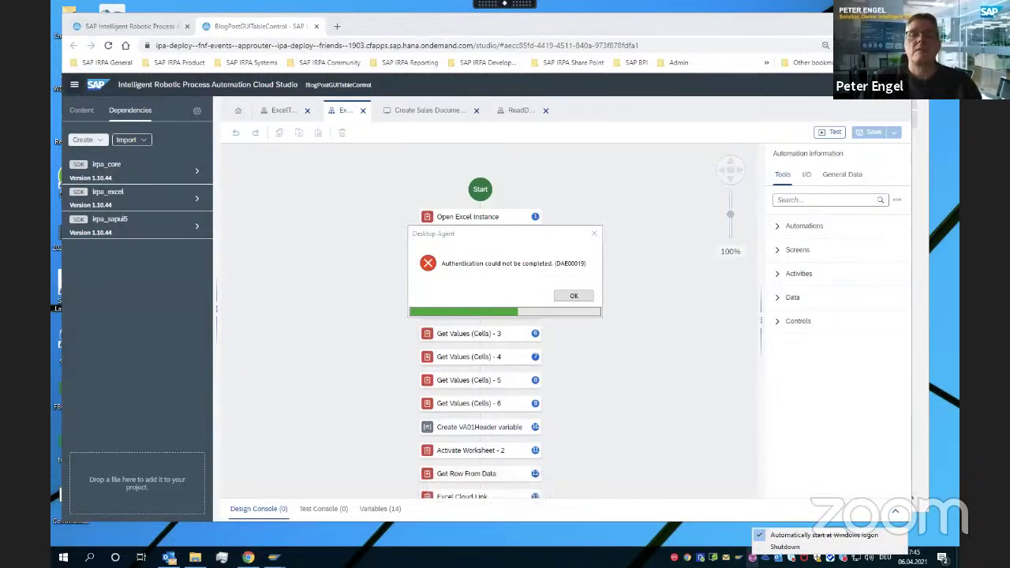
Dismiss the DAE00019 error, relaunch the Desktop Agent from Windows search, and open its panel
{"action": "left_click", "coordinate": [573, 296]}
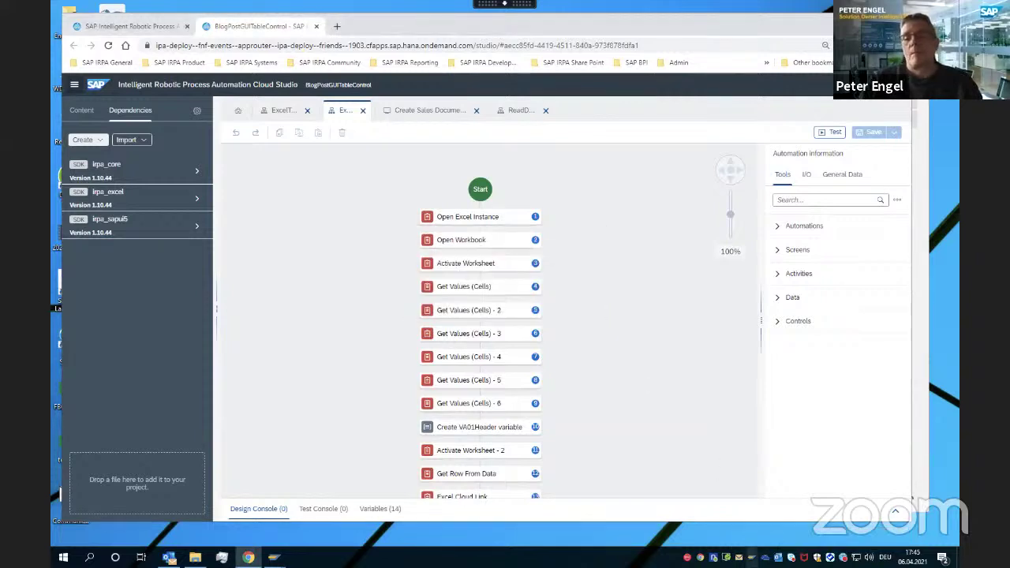
{"action": "left_click", "coordinate": [273, 557]}
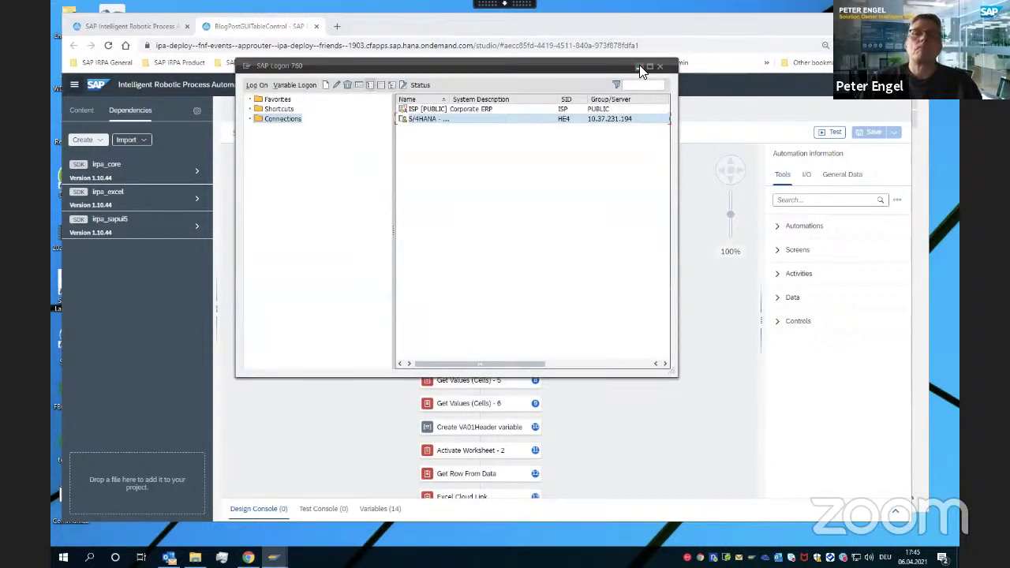
{"action": "left_click", "coordinate": [641, 68]}
{"action": "left_click", "coordinate": [89, 557]}
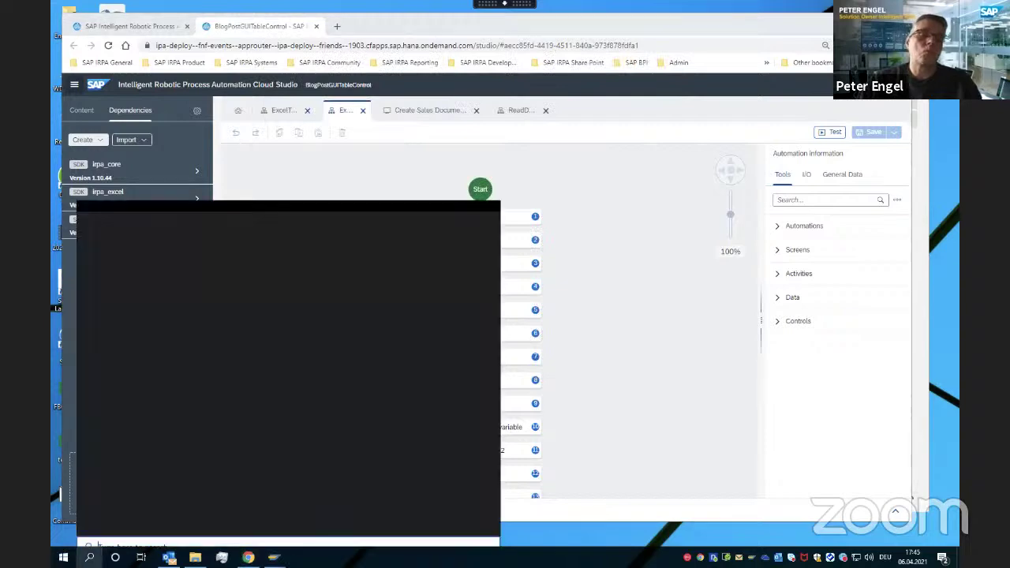
{"action": "left_click", "coordinate": [456, 280]}
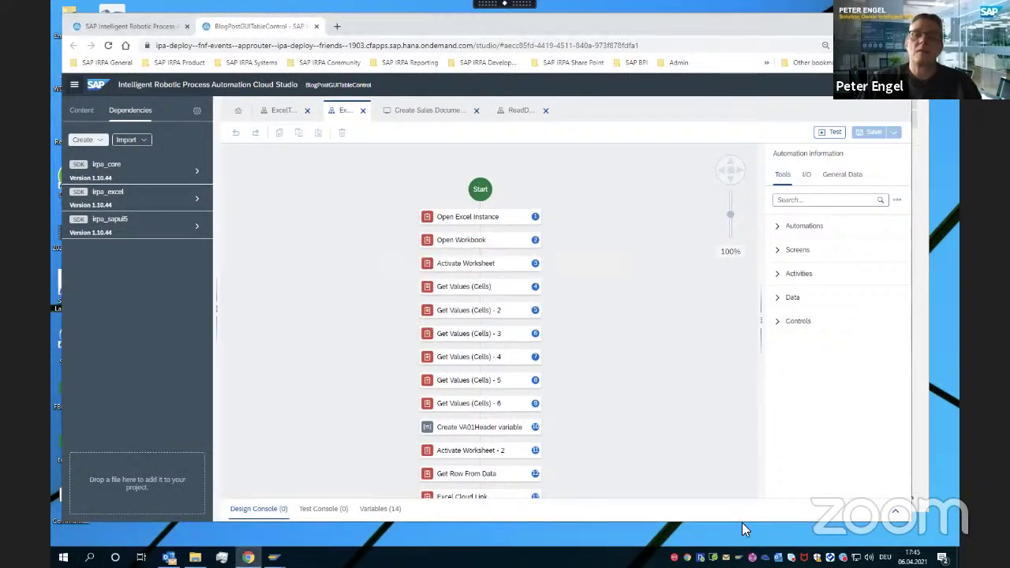
{"action": "right_click", "coordinate": [752, 557]}
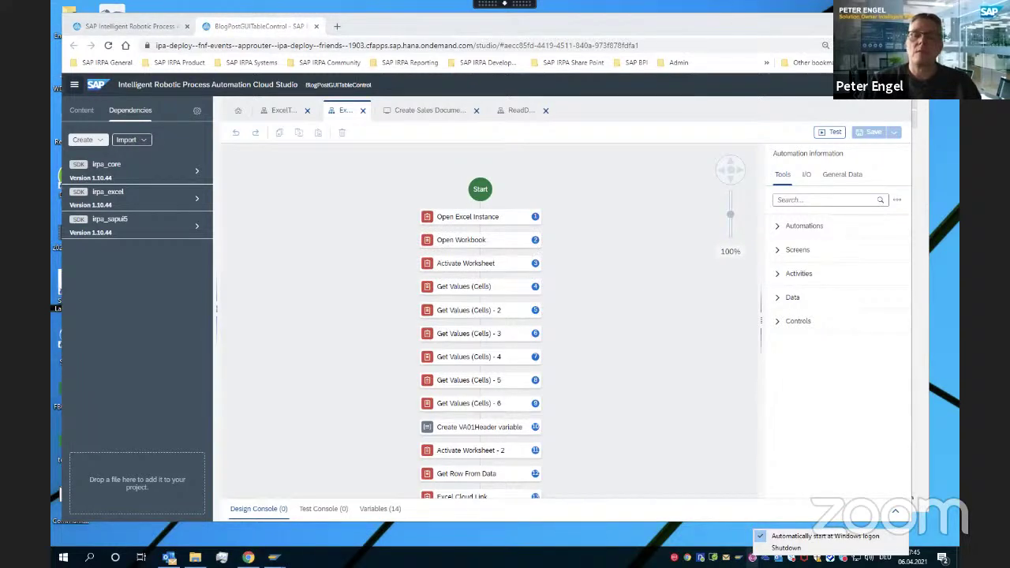
{"action": "left_click", "coordinate": [753, 557]}
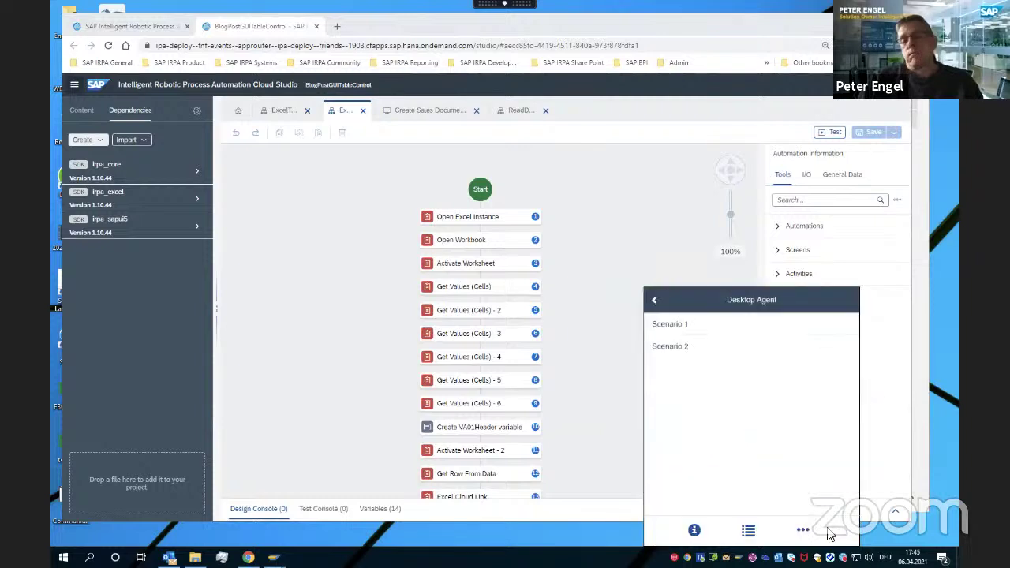
Select BPI in the Desktop Agent's Tenants list, activate it and confirm with OK
{"action": "left_click", "coordinate": [803, 532]}
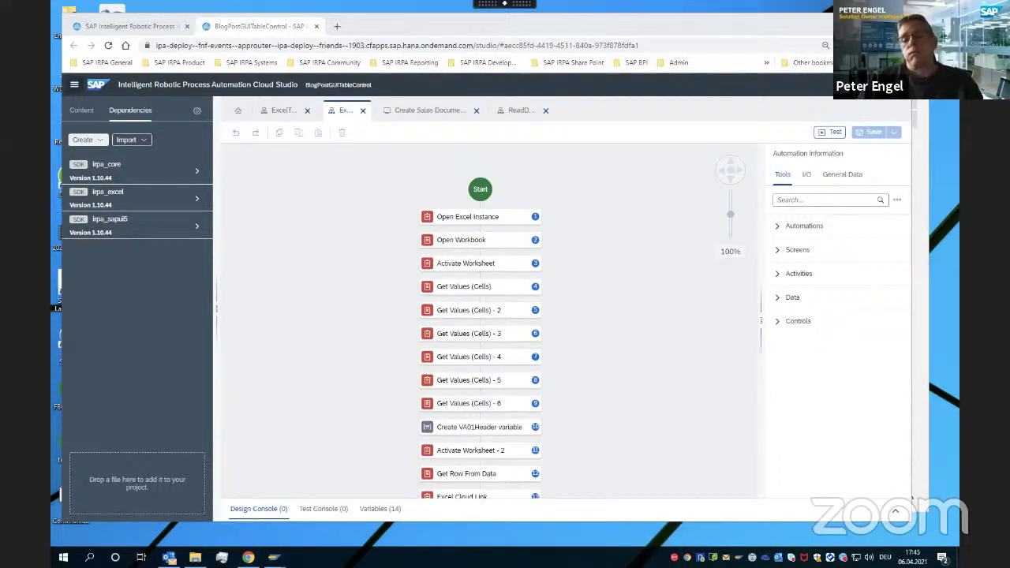
{"action": "left_click", "coordinate": [752, 557]}
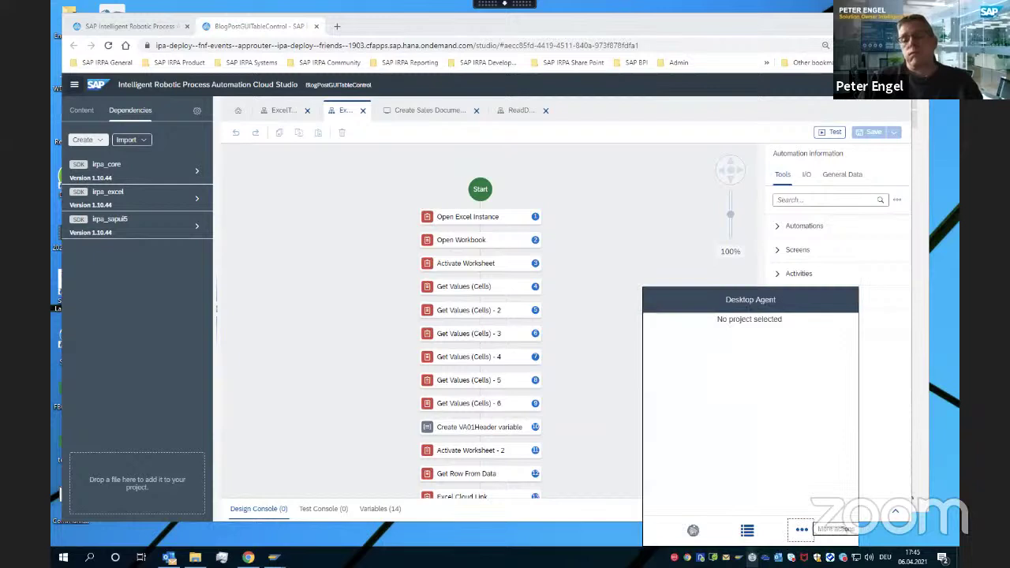
{"action": "left_click", "coordinate": [801, 531]}
{"action": "left_click", "coordinate": [794, 476]}
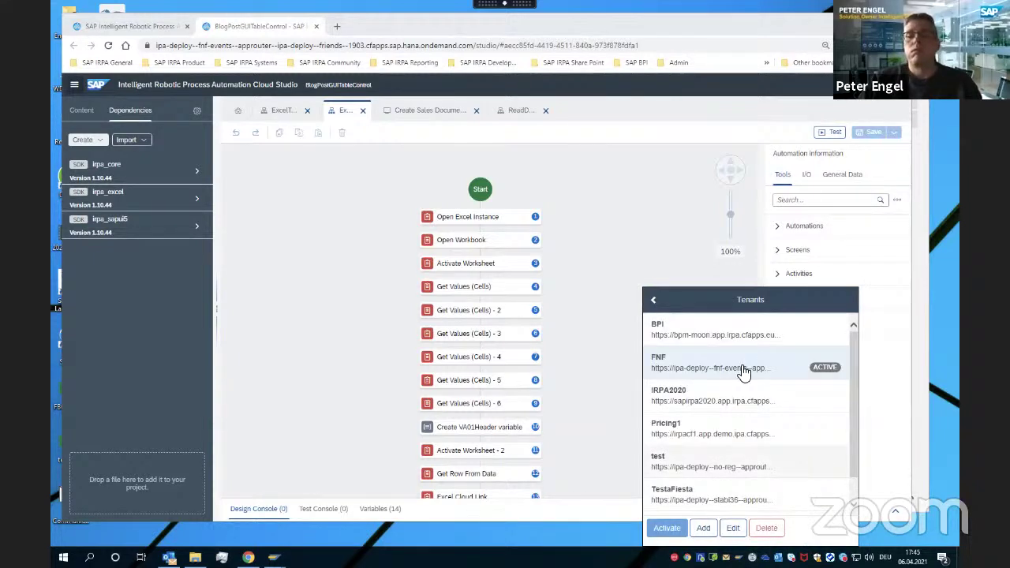
{"action": "left_click", "coordinate": [715, 331]}
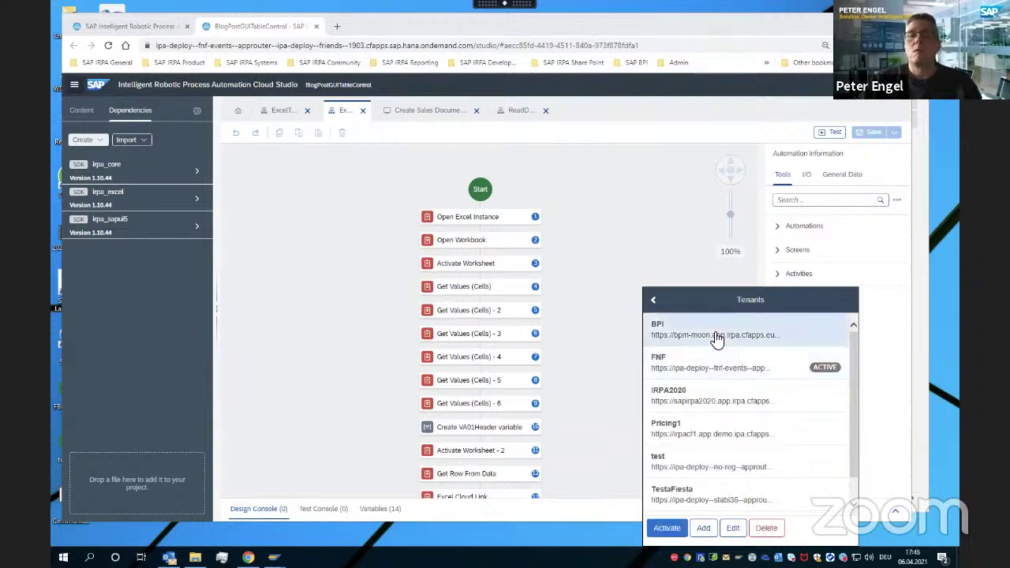
{"action": "left_click", "coordinate": [672, 529]}
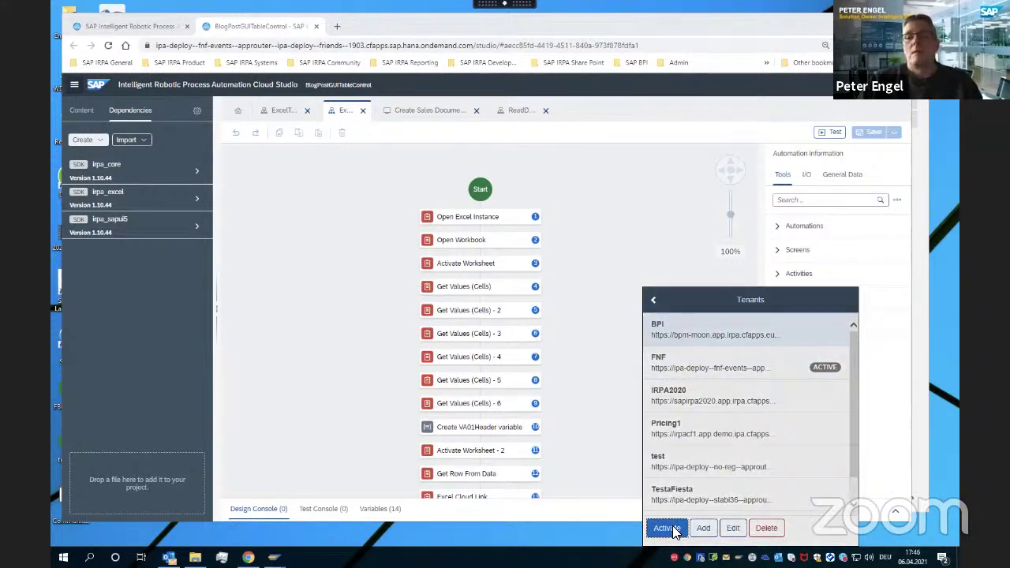
{"action": "left_click", "coordinate": [779, 414]}
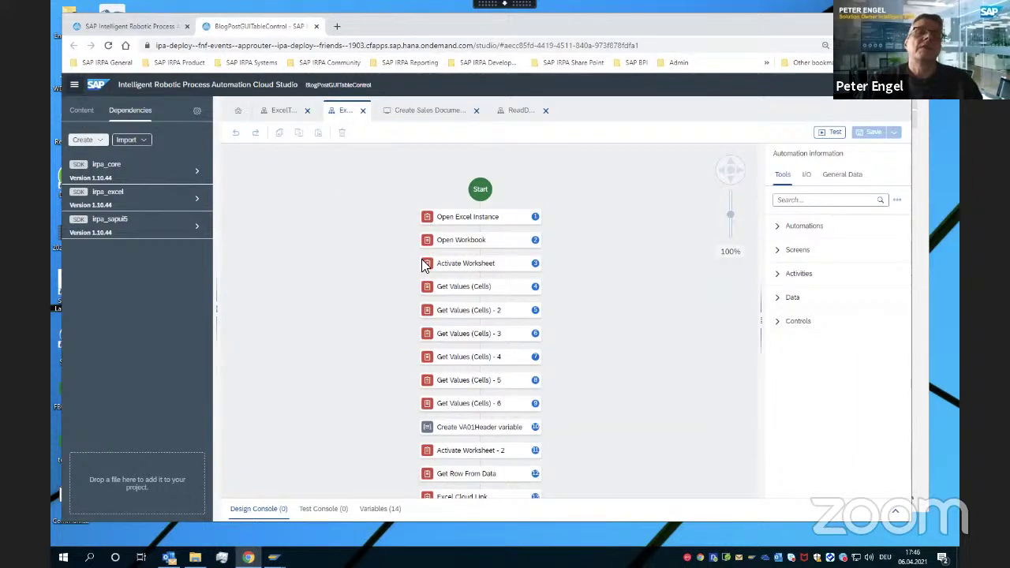
Open ReadData, inspecting its Create VA01Pos variable step and the VA01Pos data type
{"action": "left_click", "coordinate": [80, 110]}
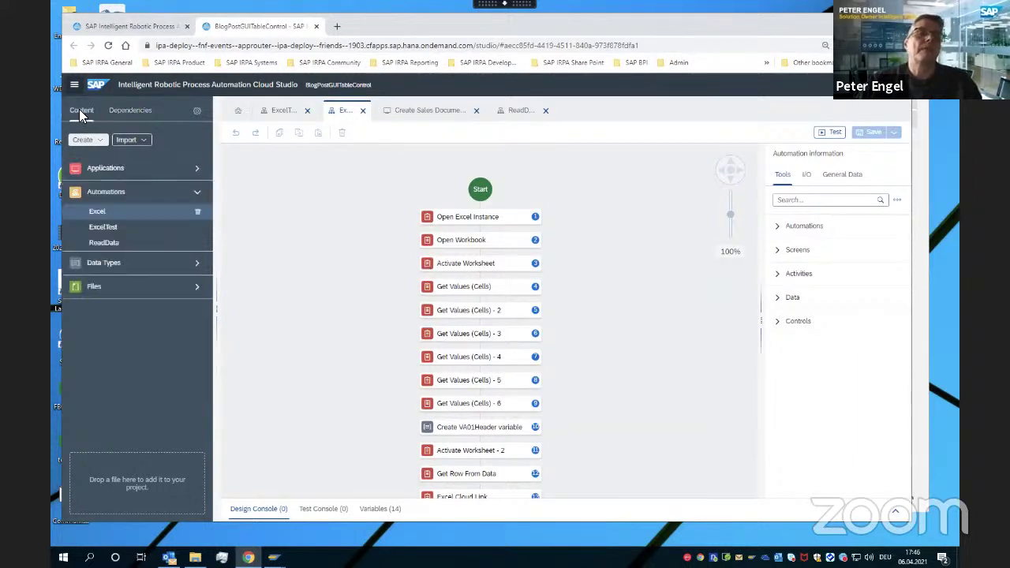
{"action": "left_click", "coordinate": [126, 243]}
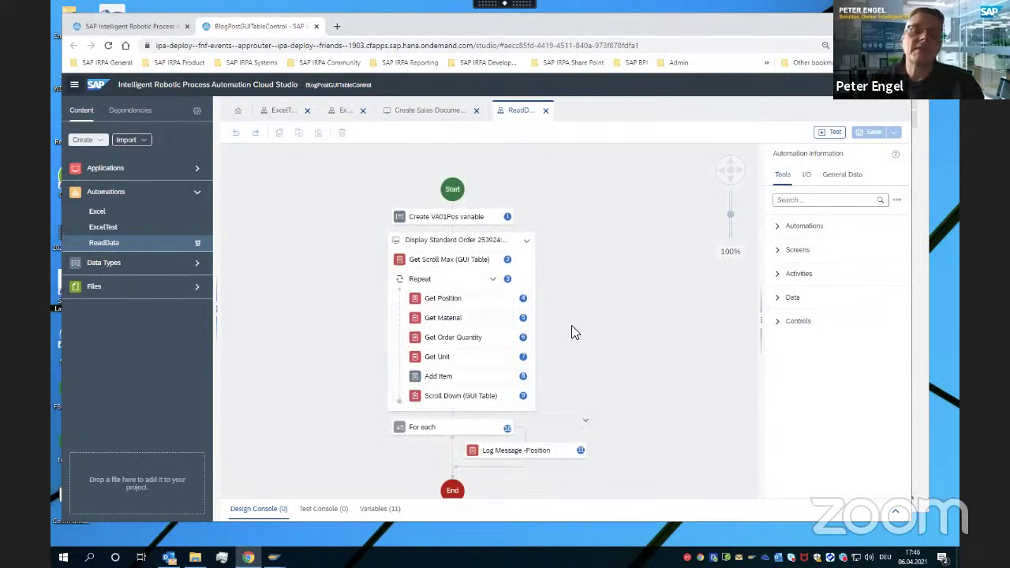
{"action": "left_click", "coordinate": [450, 220]}
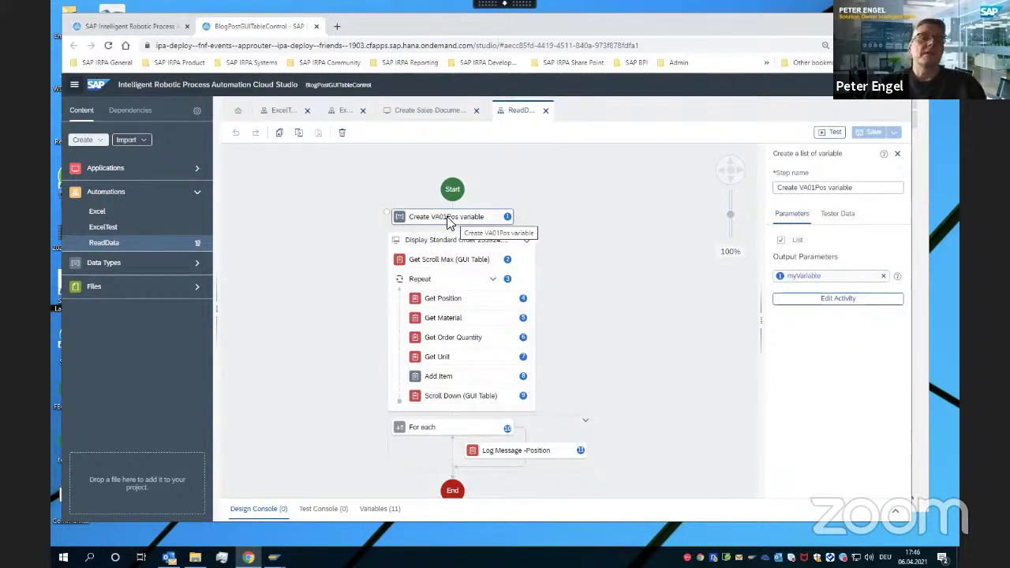
{"action": "left_click", "coordinate": [194, 266]}
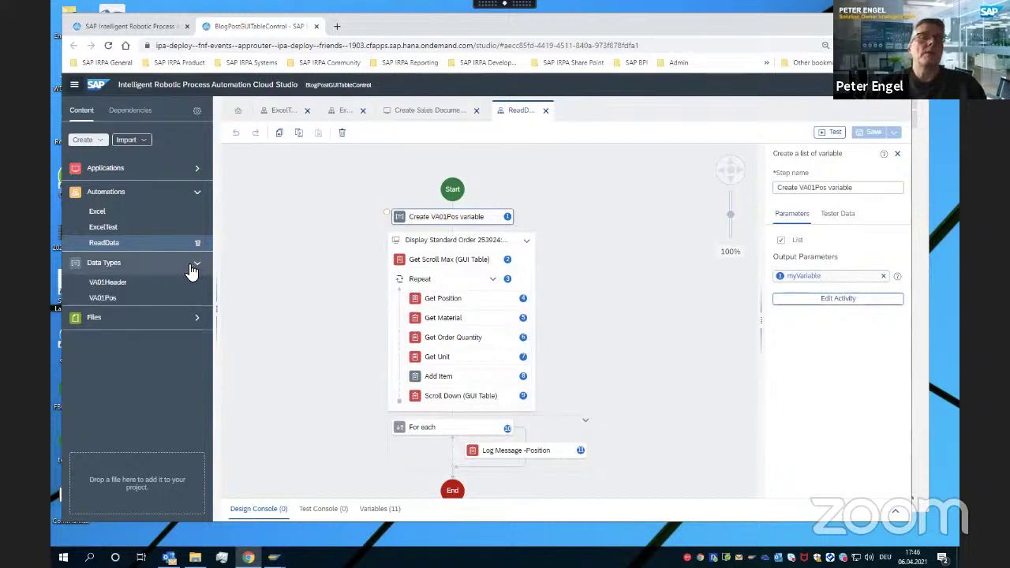
{"action": "left_click", "coordinate": [103, 299]}
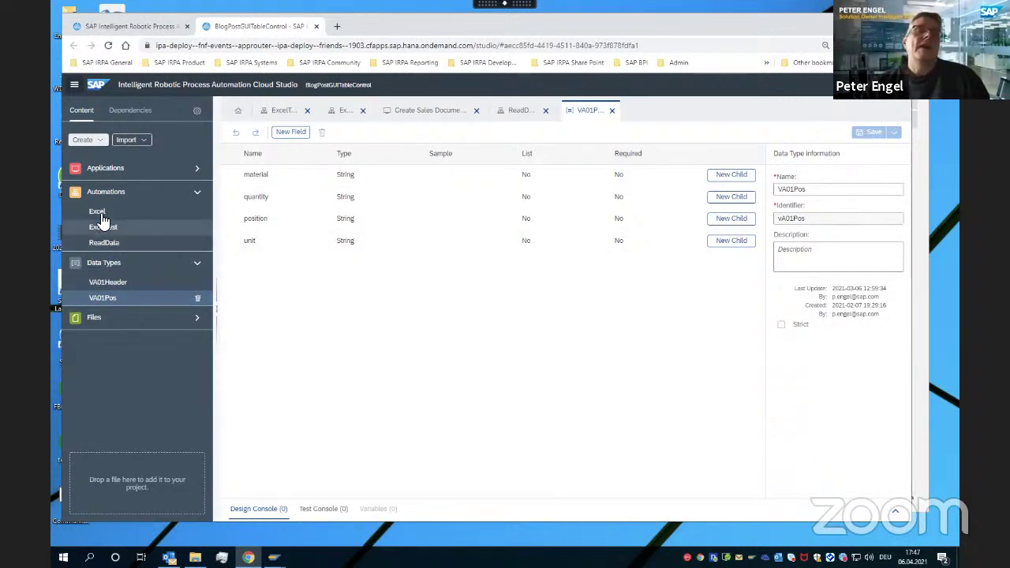
{"action": "left_click", "coordinate": [110, 244]}
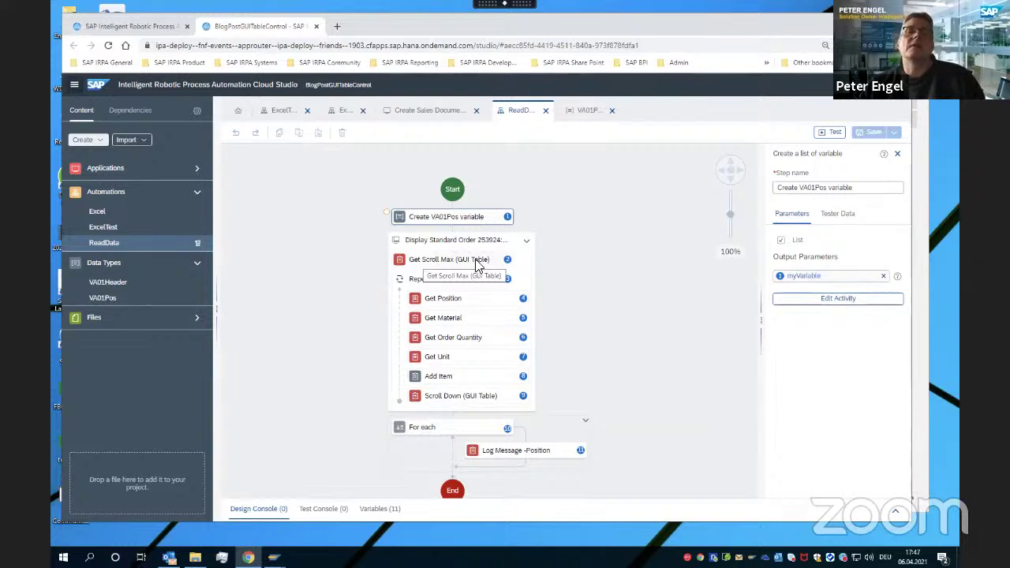
Preview the captured Display Standard Order 253924 screen, then inspect Get Scroll Max and Repeat
{"action": "left_click", "coordinate": [424, 241]}
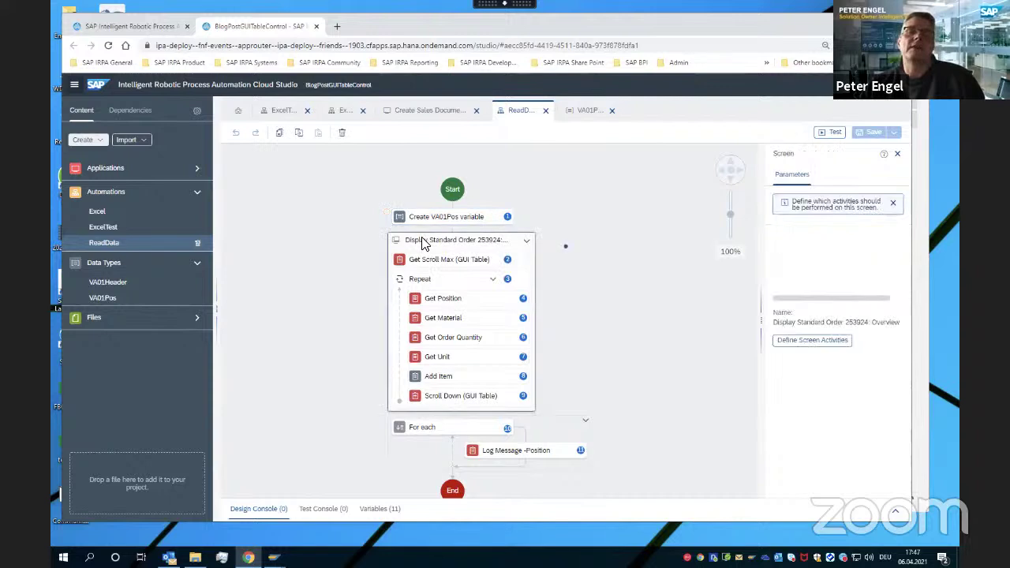
{"action": "double_click", "coordinate": [426, 241]}
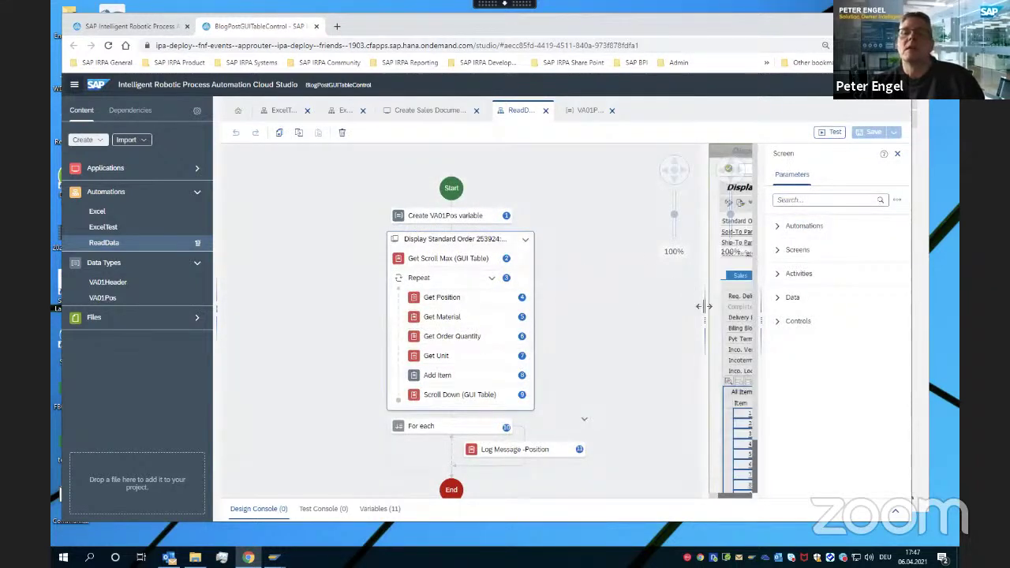
{"action": "left_click_drag", "start_coordinate": [703, 305], "coordinate": [584, 306]}
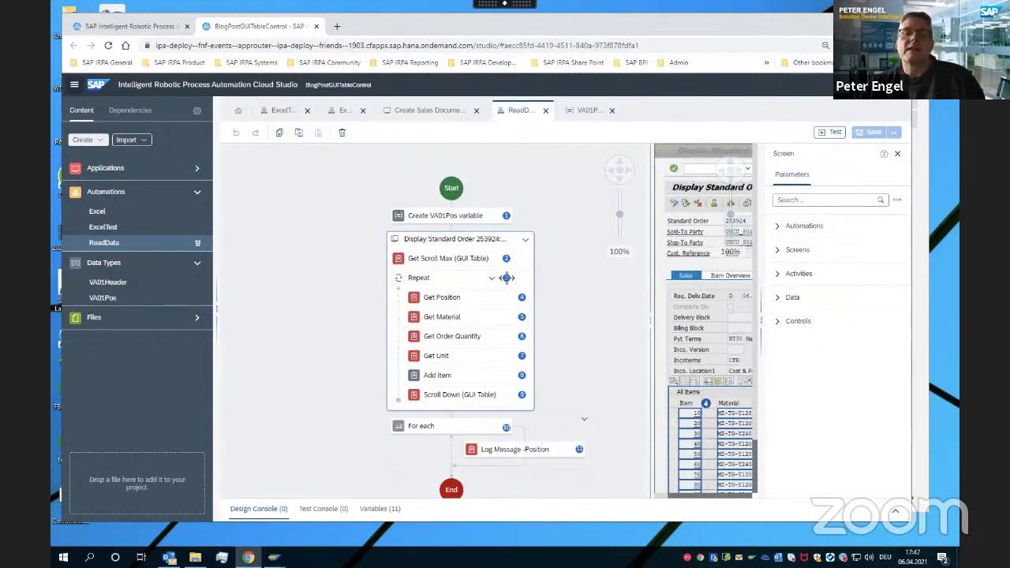
{"action": "left_click", "coordinate": [440, 265]}
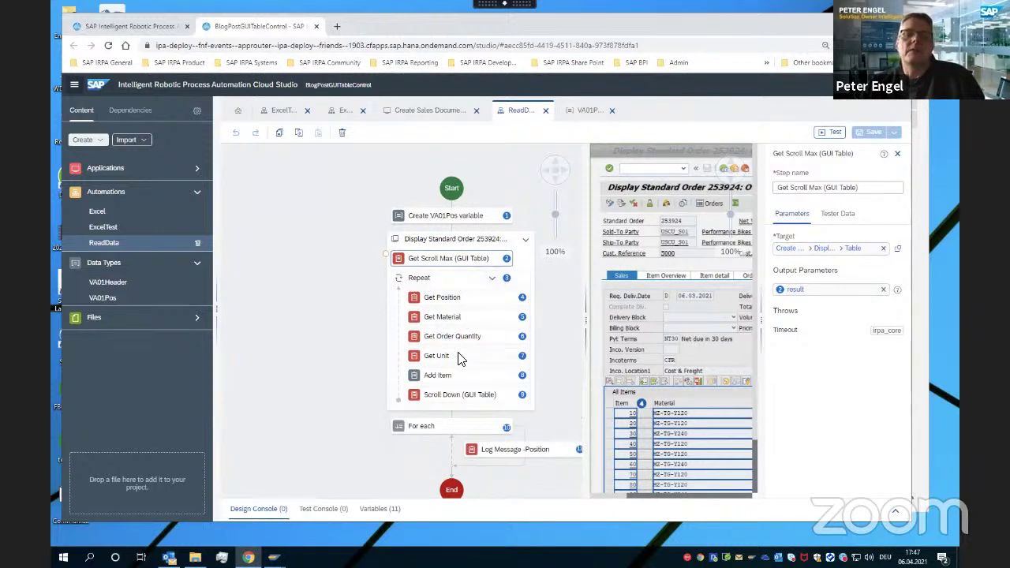
{"action": "left_click", "coordinate": [439, 284]}
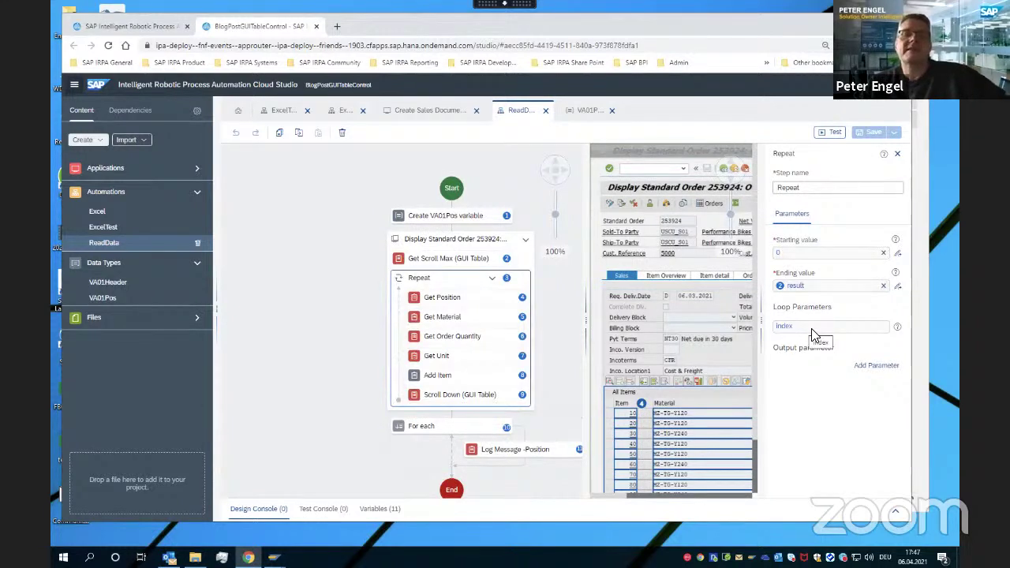
Inspect the Get Position, Add Item and Scroll Down steps, widening the screen preview
{"action": "left_click", "coordinate": [444, 301]}
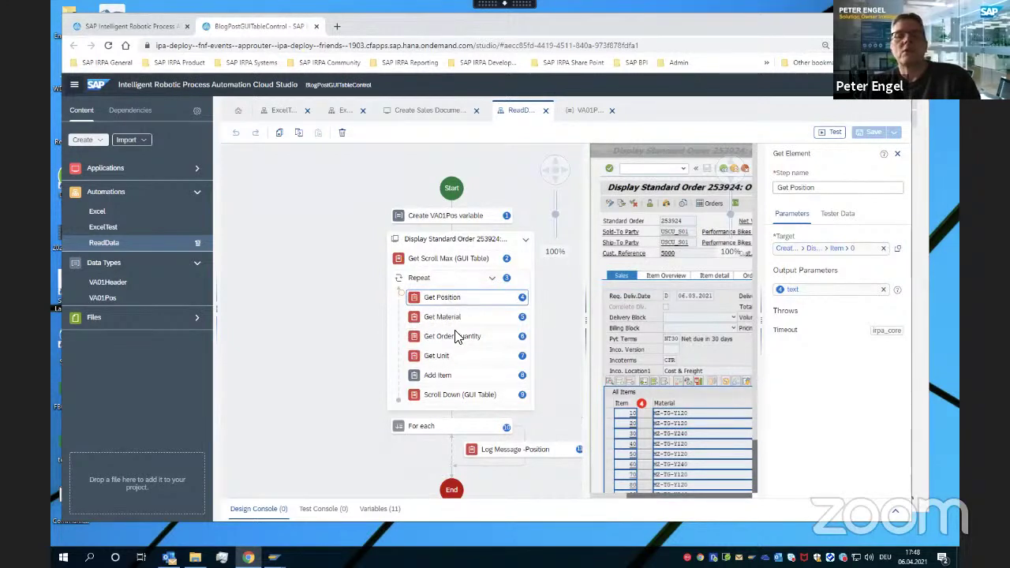
{"action": "left_click", "coordinate": [452, 383]}
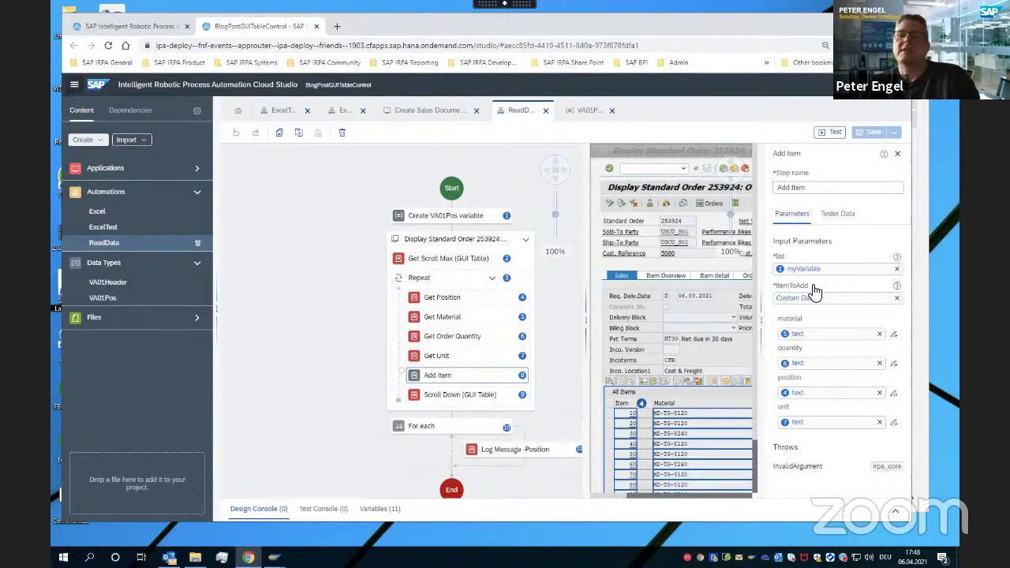
{"action": "left_click", "coordinate": [444, 400]}
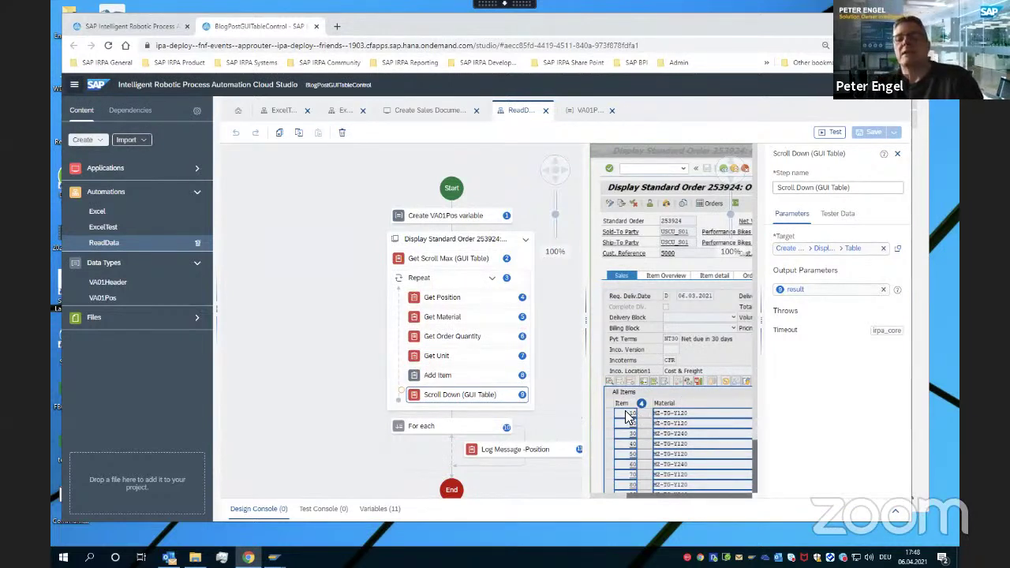
{"action": "left_click_drag", "start_coordinate": [590, 330], "coordinate": [494, 320]}
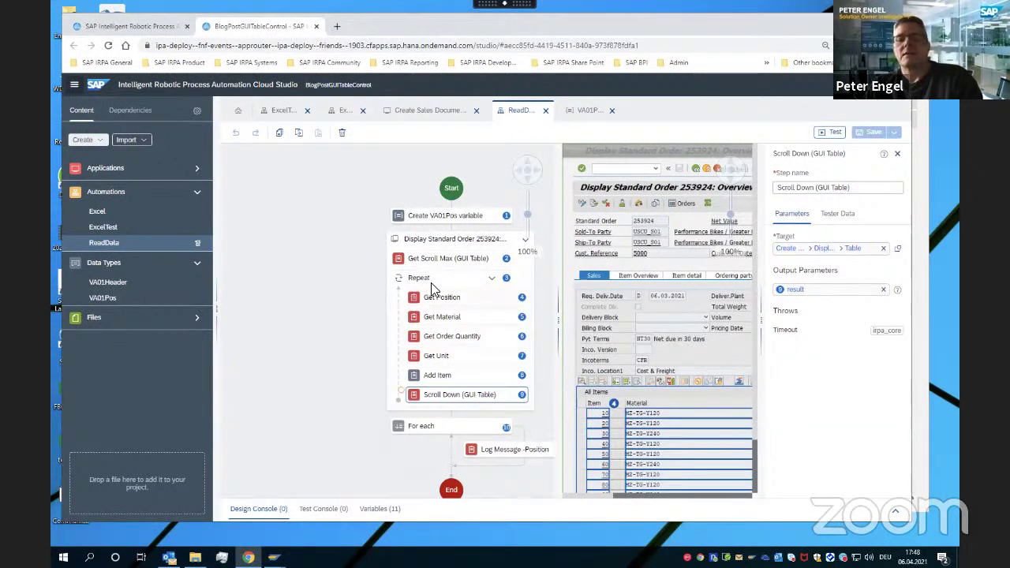
{"action": "scroll", "coordinate": [443, 286], "scroll_direction": "down", "scroll_amount": 1}
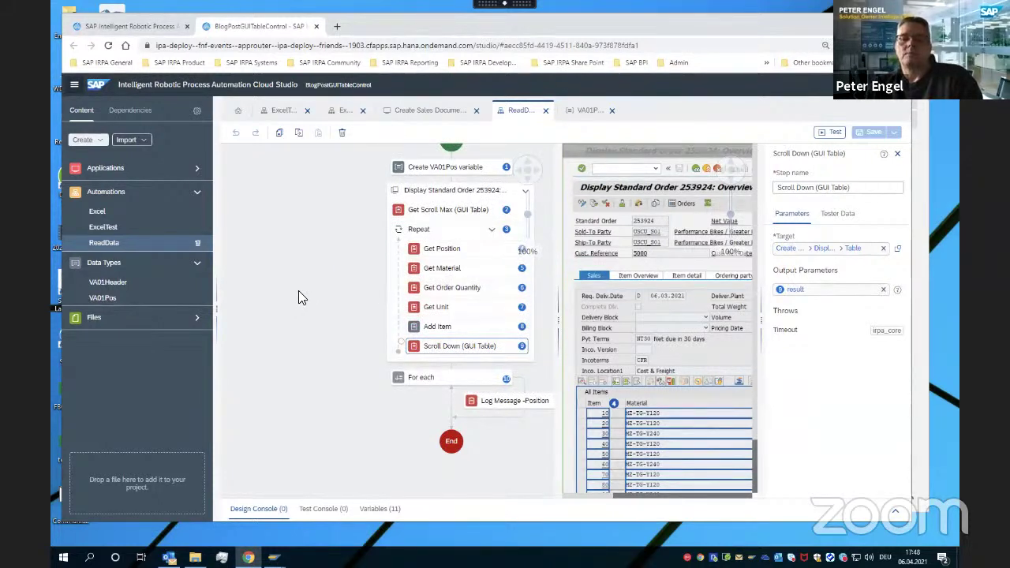
Review Add Item, the screen, Create VA01Pos, and For each over myVariable
{"action": "left_click", "coordinate": [444, 328]}
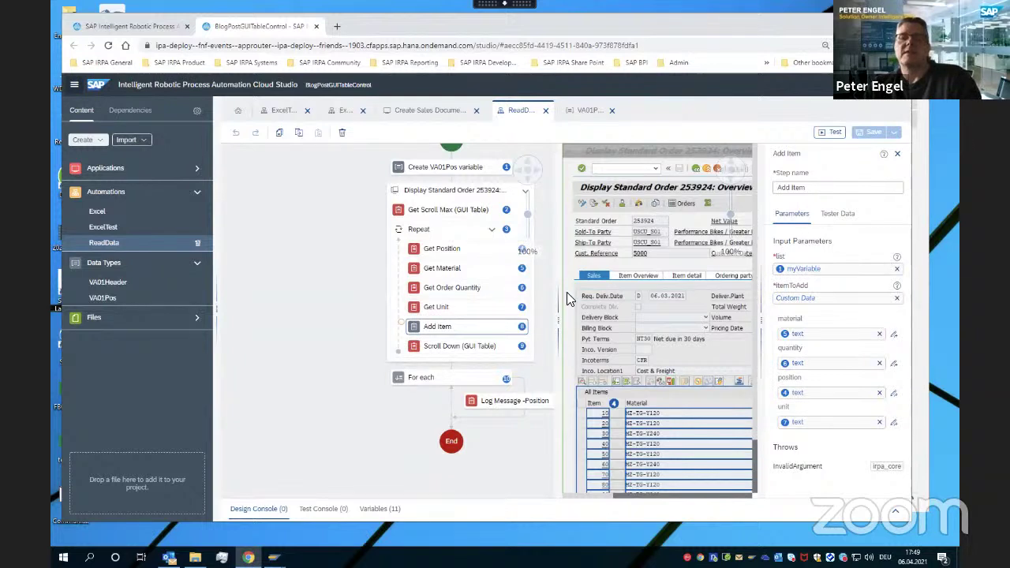
{"action": "left_click", "coordinate": [333, 300]}
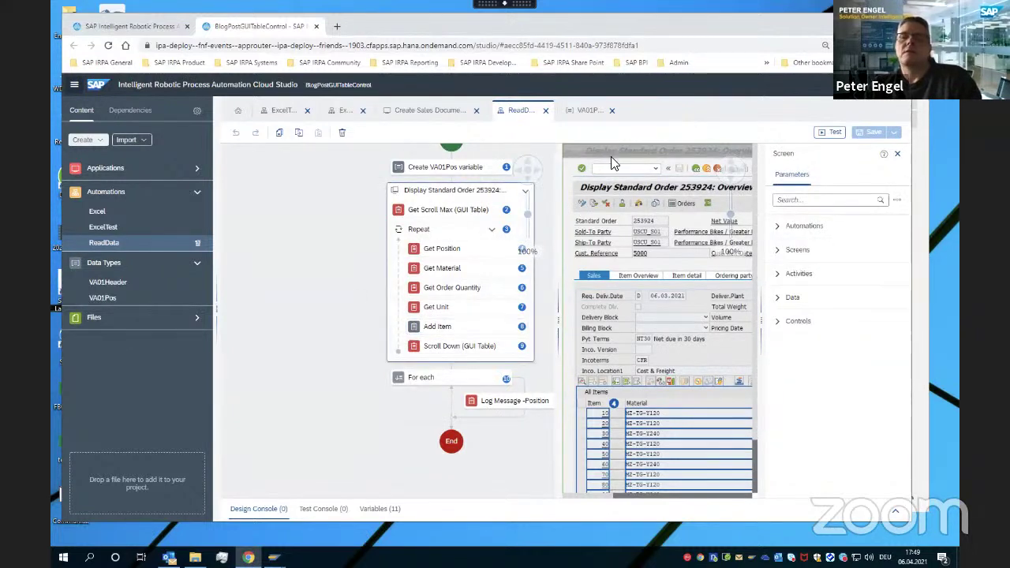
{"action": "left_click", "coordinate": [431, 170]}
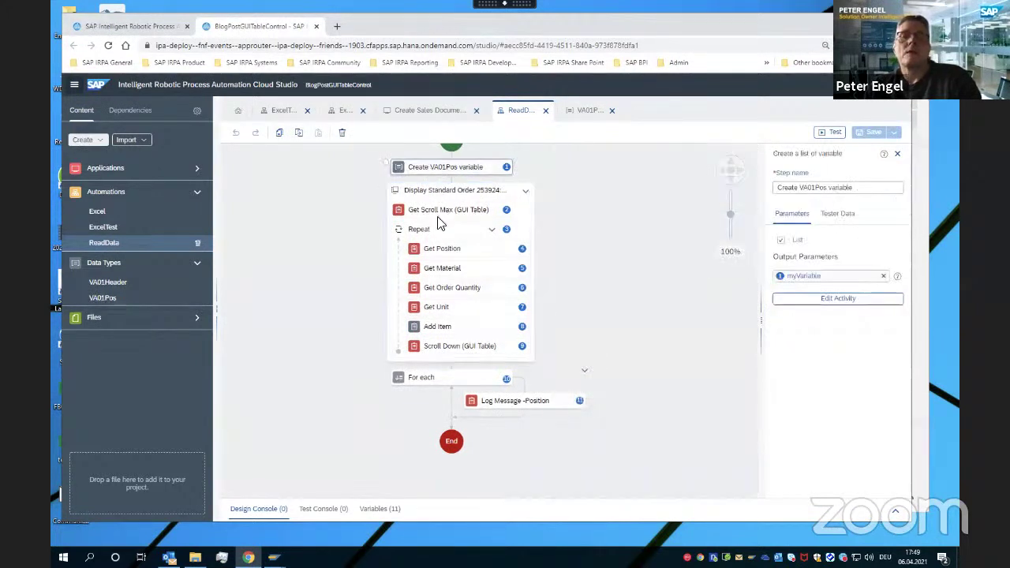
{"action": "left_click", "coordinate": [445, 332]}
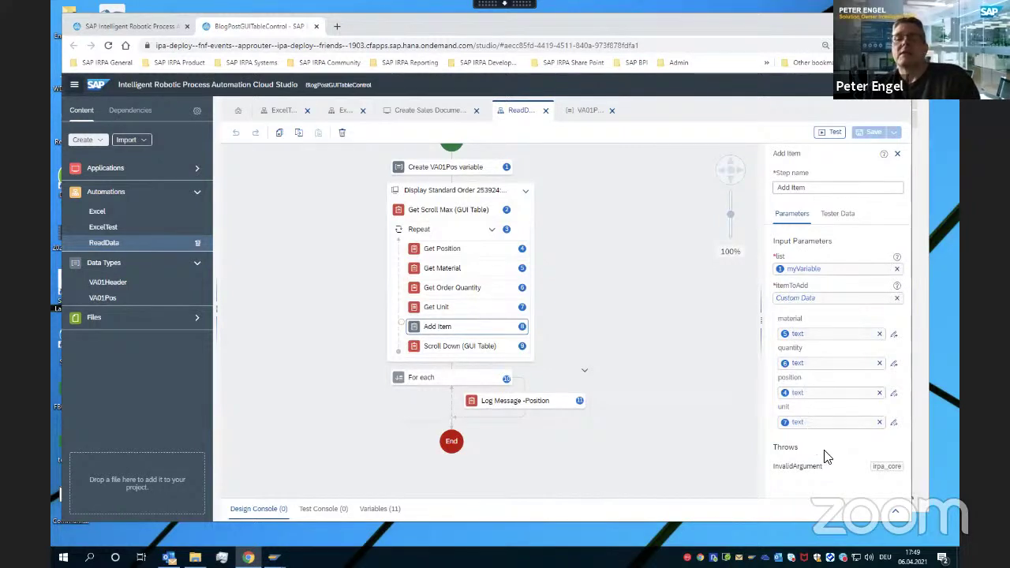
{"action": "left_click", "coordinate": [432, 377]}
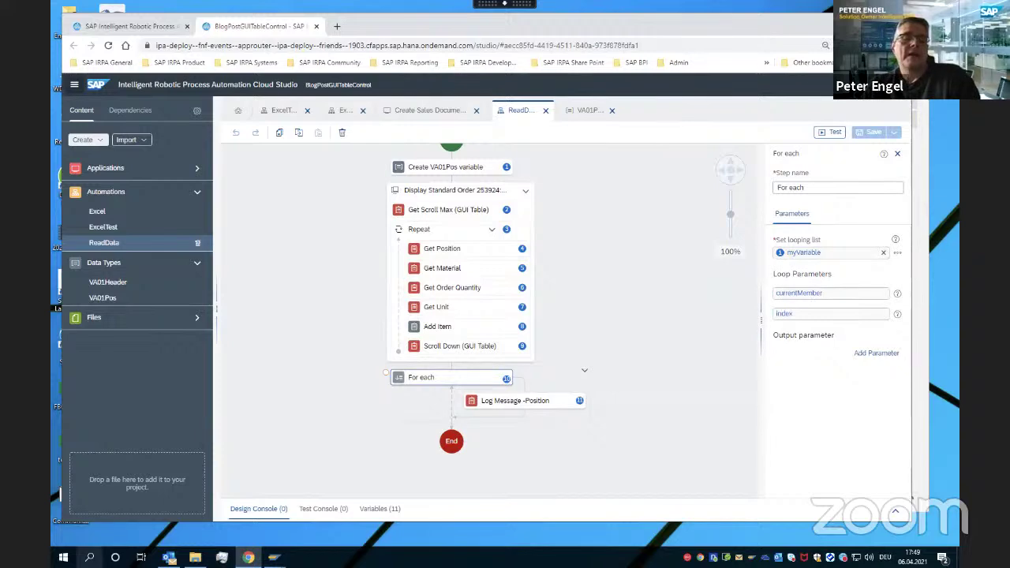
{"action": "left_click", "coordinate": [89, 557]}
Launch the Desktop Agent from Windows search and dismiss the Log On popup
{"action": "left_click", "coordinate": [446, 285]}
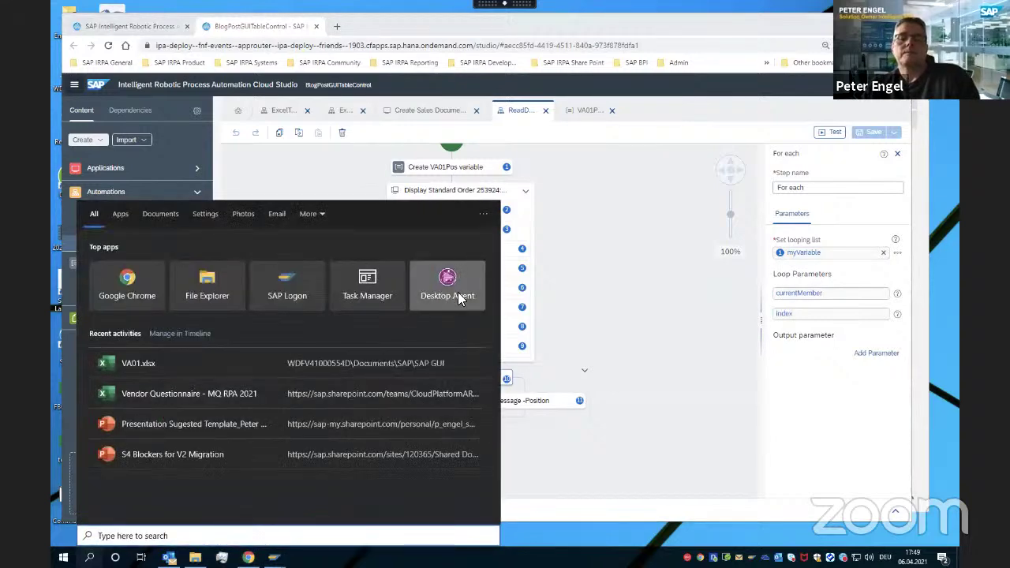
{"action": "left_click", "coordinate": [637, 342]}
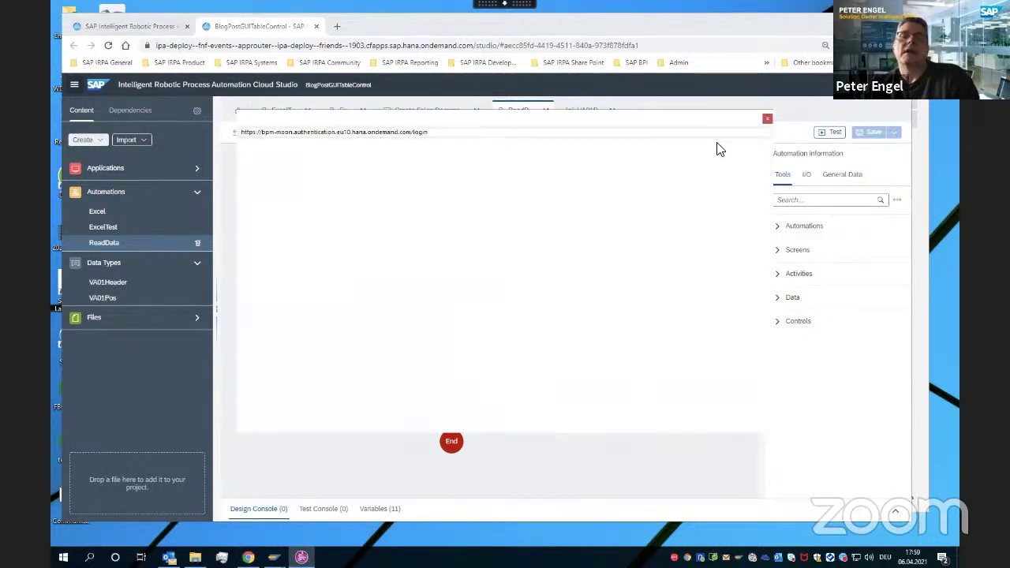
{"action": "left_click", "coordinate": [767, 119]}
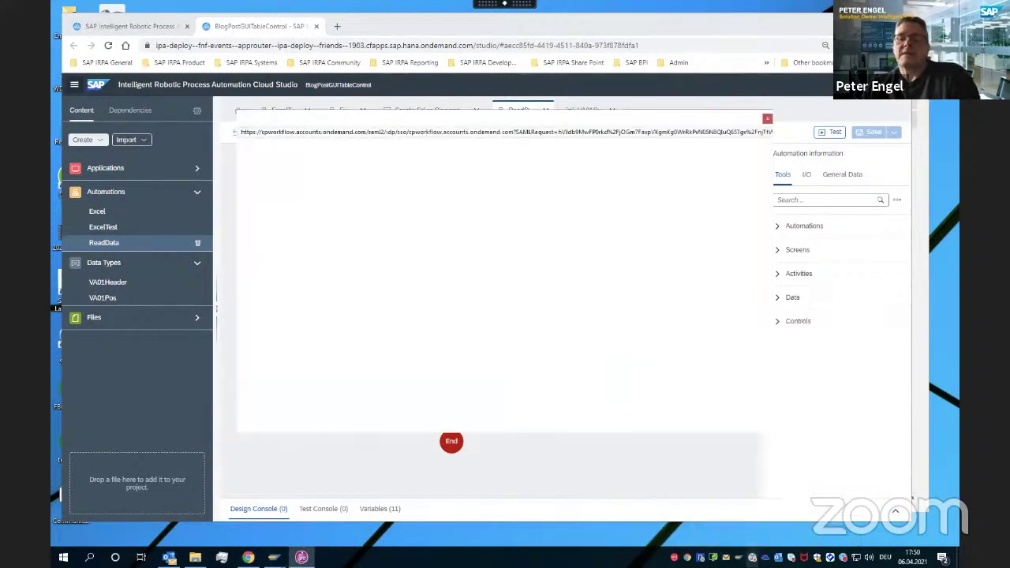
Select FNF in the Desktop Agent's Tenants list, activate it and confirm with OK
{"action": "left_click", "coordinate": [752, 557]}
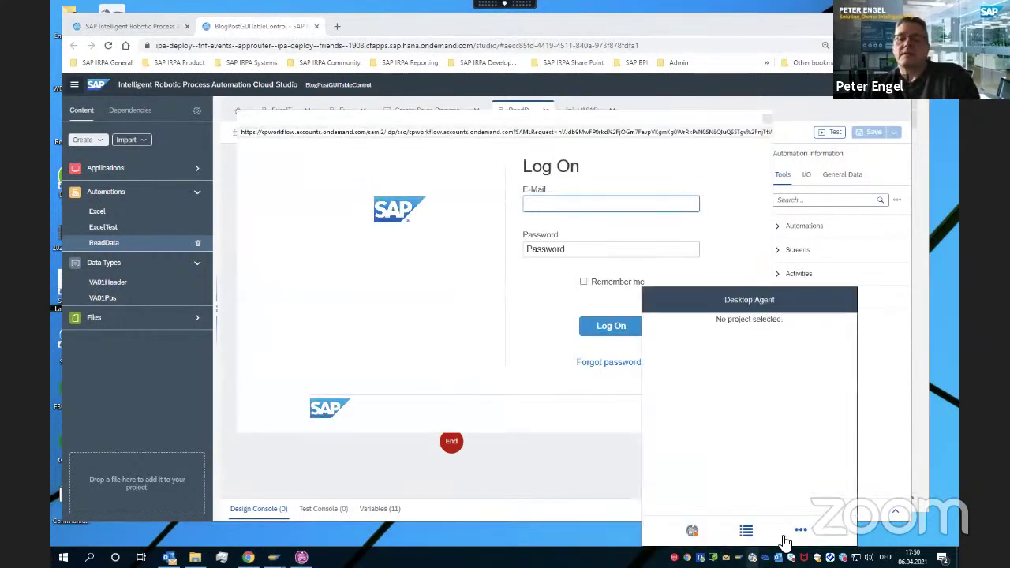
{"action": "left_click", "coordinate": [799, 535]}
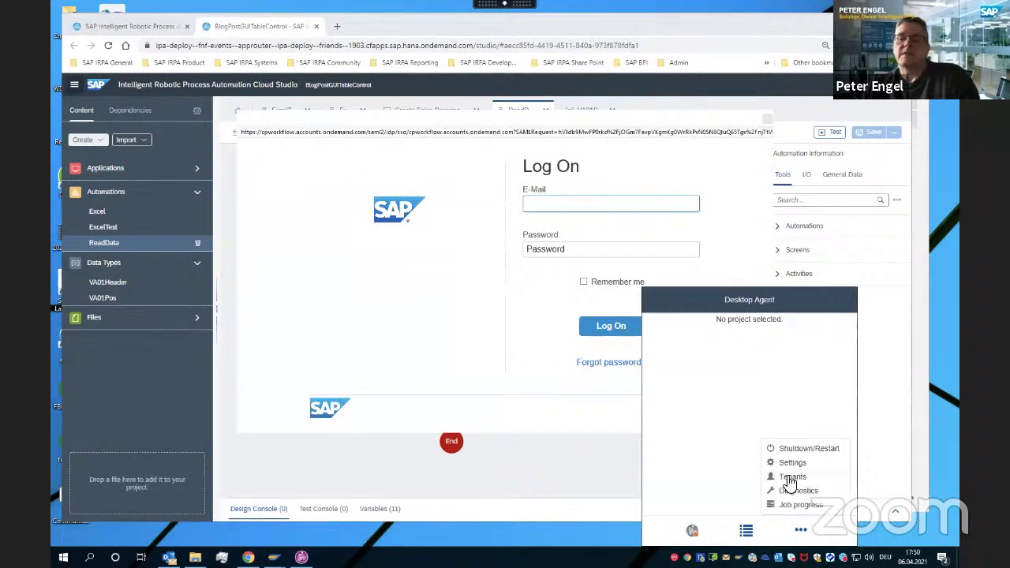
{"action": "left_click", "coordinate": [792, 478]}
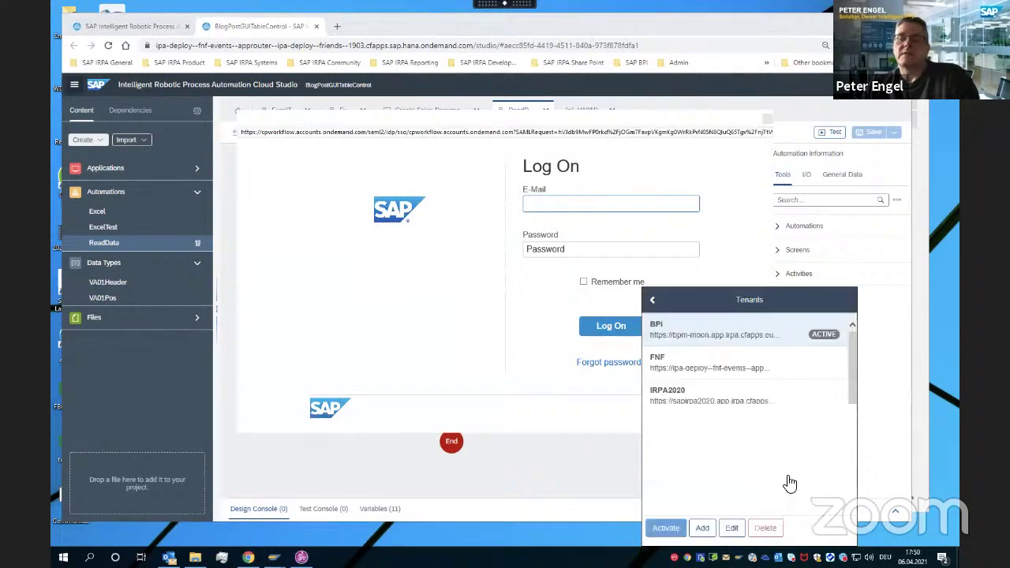
{"action": "left_click", "coordinate": [730, 367]}
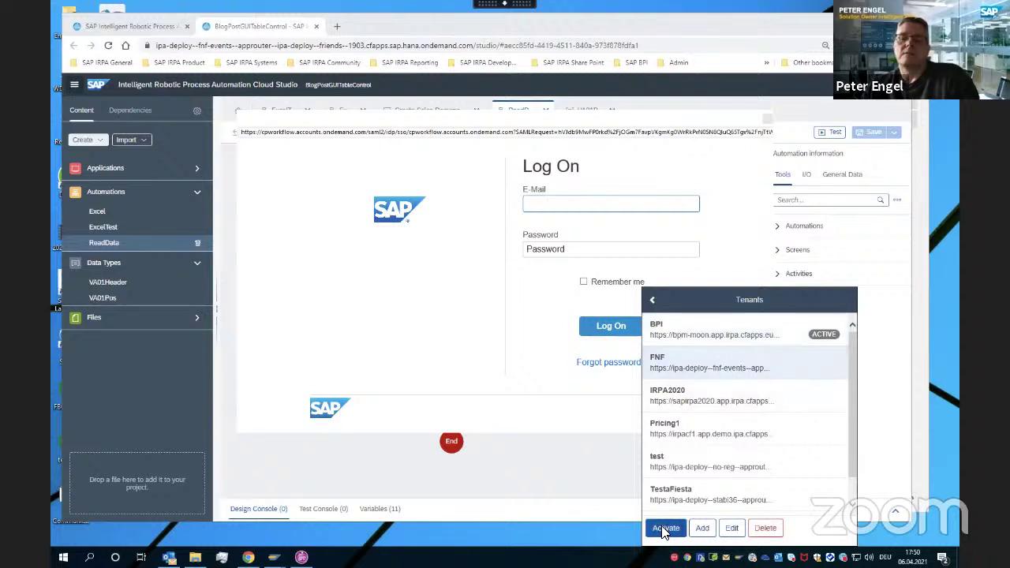
{"action": "left_click", "coordinate": [664, 528]}
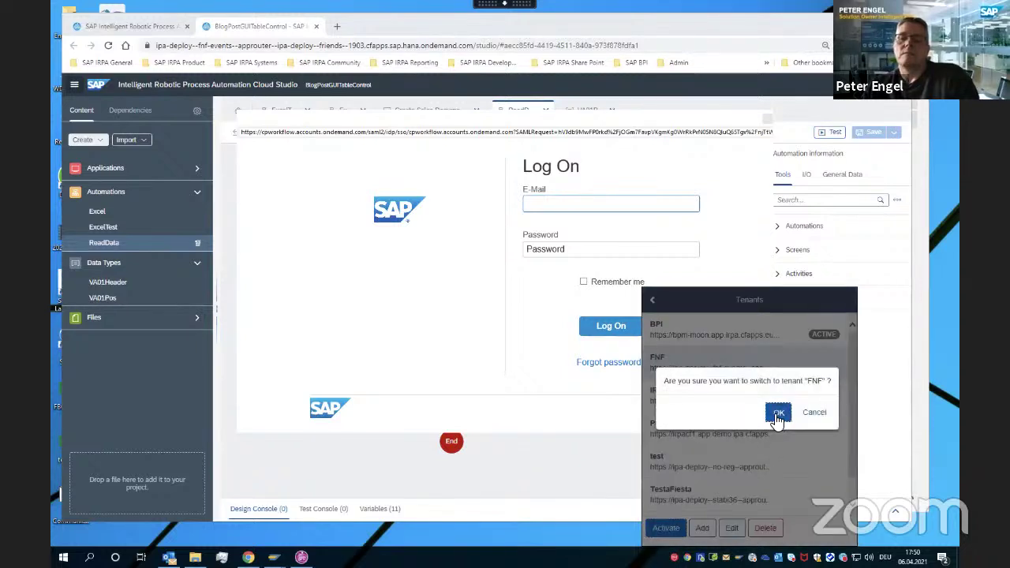
{"action": "left_click", "coordinate": [778, 416]}
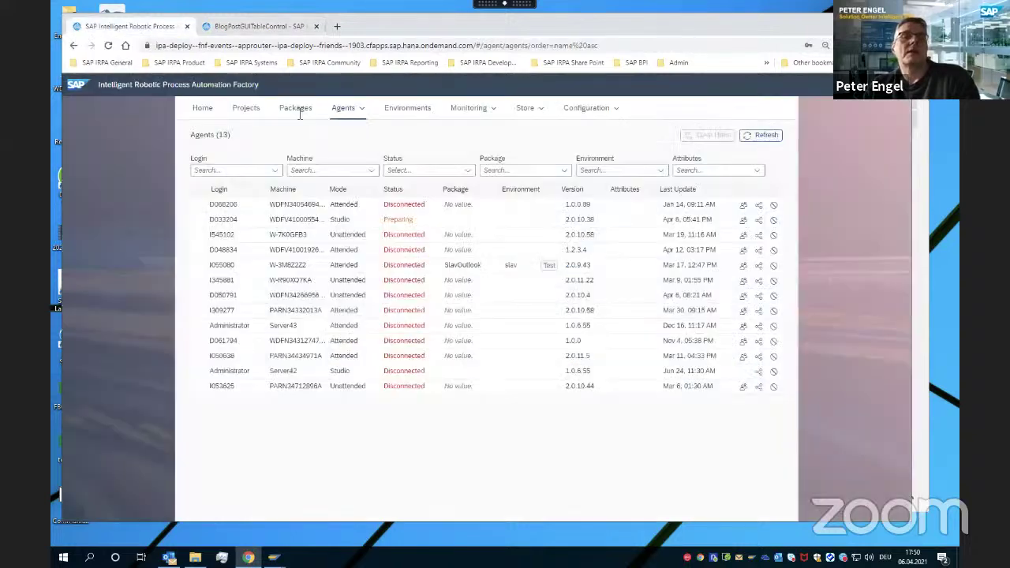
From the Factory's Projects list, open the E2E project in Cloud Studio
{"action": "left_click", "coordinate": [130, 27]}
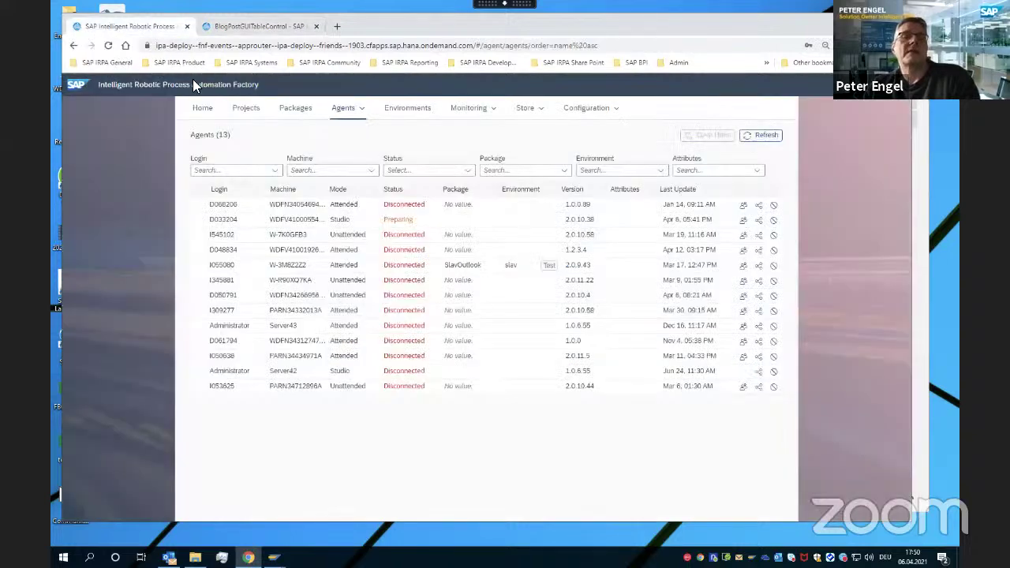
{"action": "left_click", "coordinate": [246, 108]}
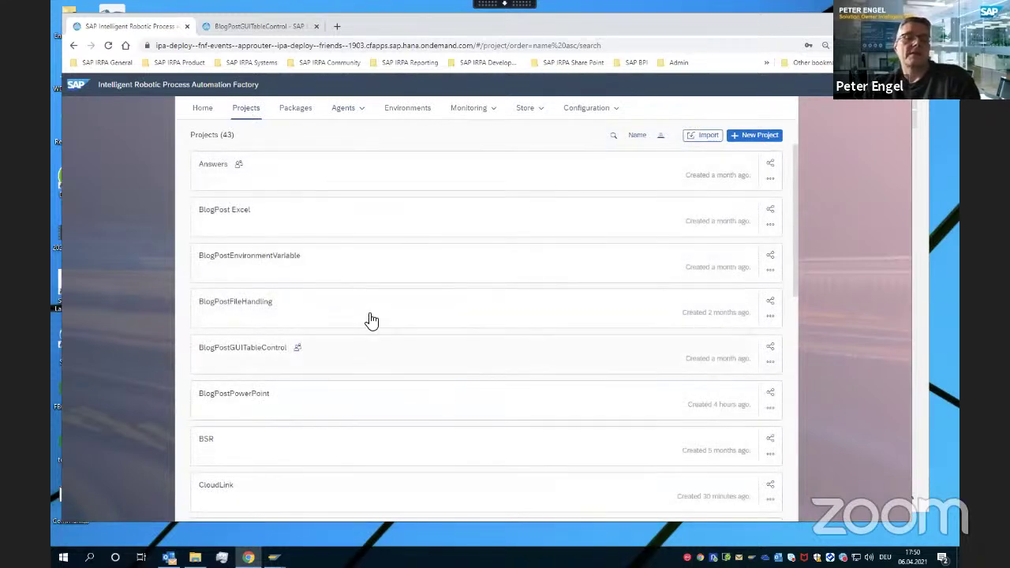
{"action": "scroll", "coordinate": [368, 318], "scroll_direction": "down", "scroll_amount": 6}
{"action": "scroll", "coordinate": [382, 352], "scroll_direction": "up", "scroll_amount": 5}
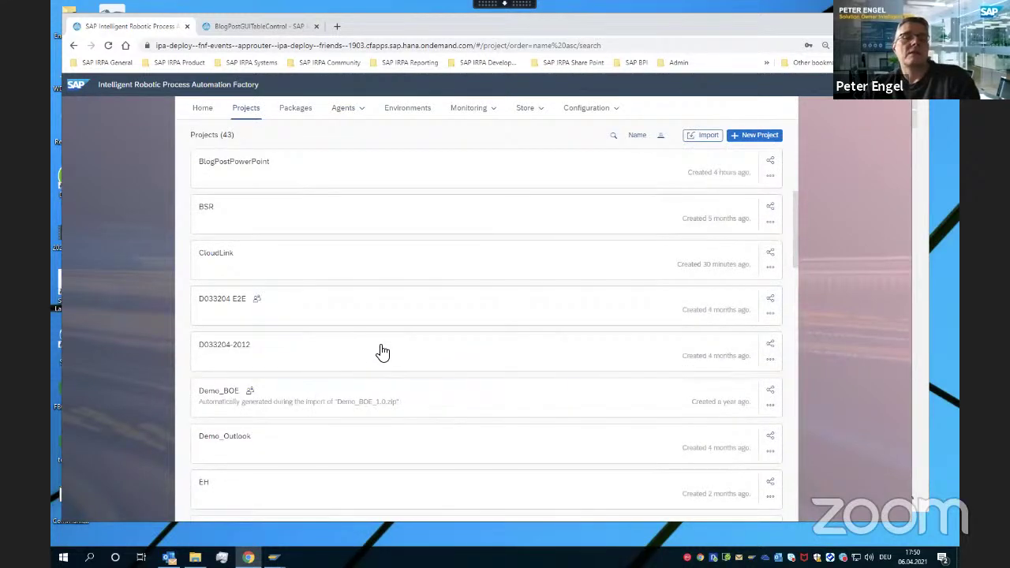
{"action": "left_click", "coordinate": [287, 302]}
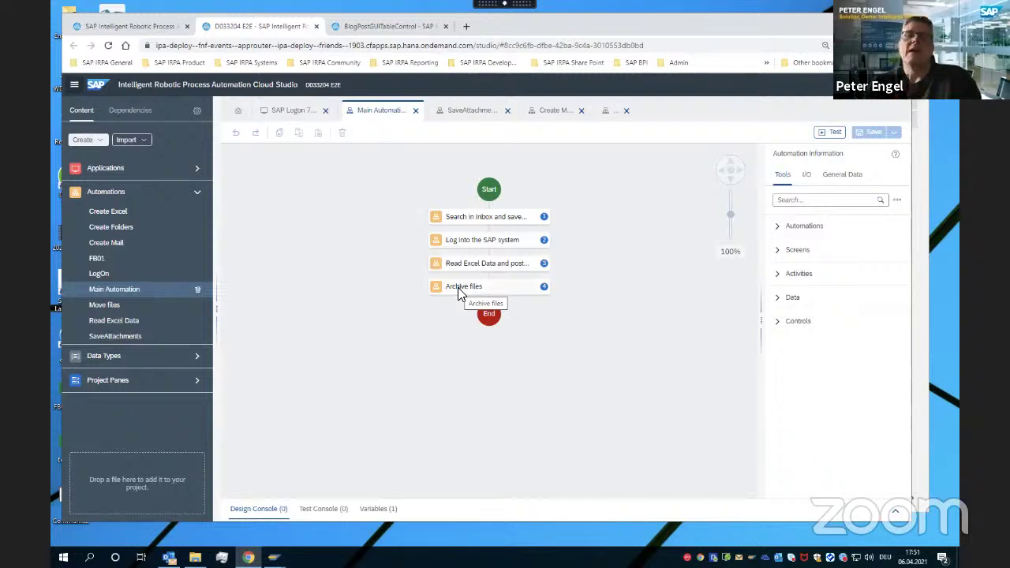
Open the SaveAttachments automation behind the 'Search in inbox and save...' step
{"action": "double_click", "coordinate": [474, 222]}
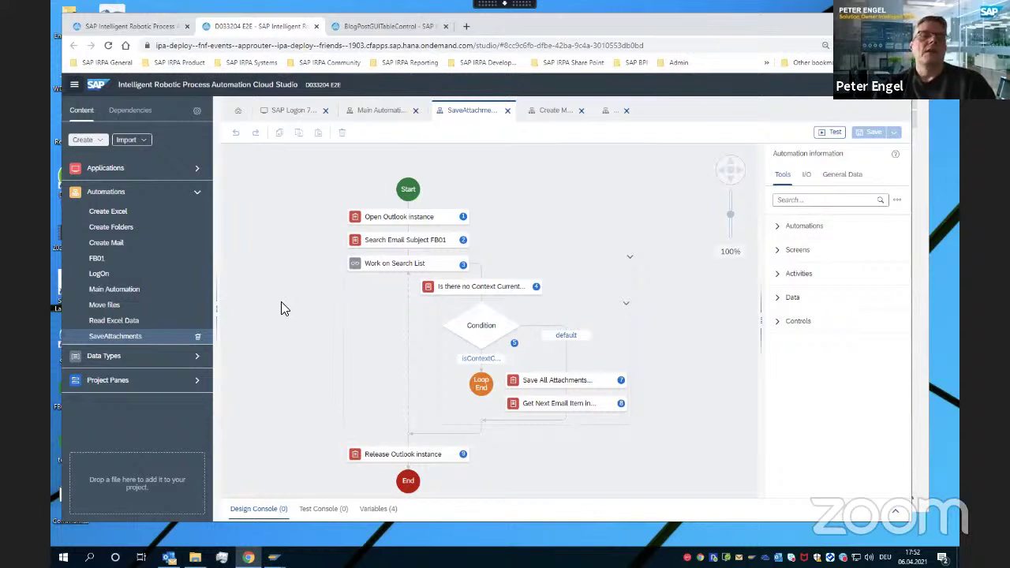
Review Search Email settings (subject FB01, mail folder, store name), Save All Attachments, then Condition
{"action": "left_click", "coordinate": [395, 241]}
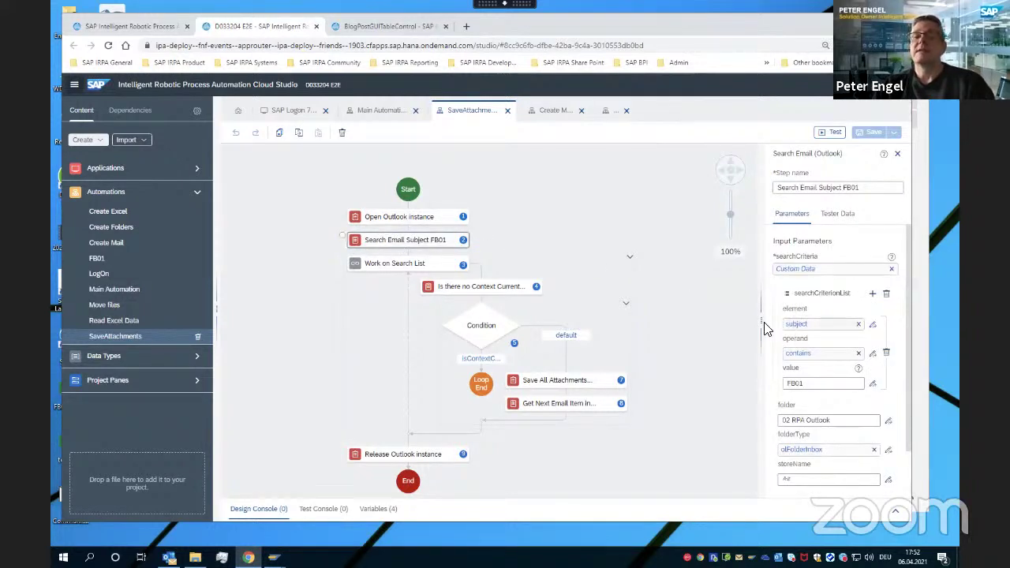
{"action": "left_click_drag", "start_coordinate": [762, 322], "coordinate": [693, 322]}
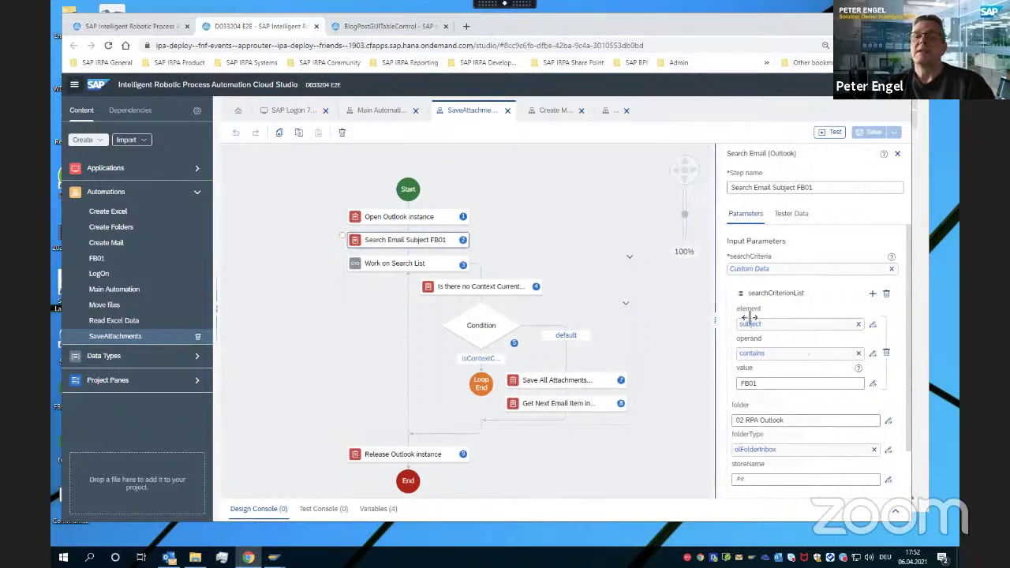
{"action": "left_click", "coordinate": [738, 383]}
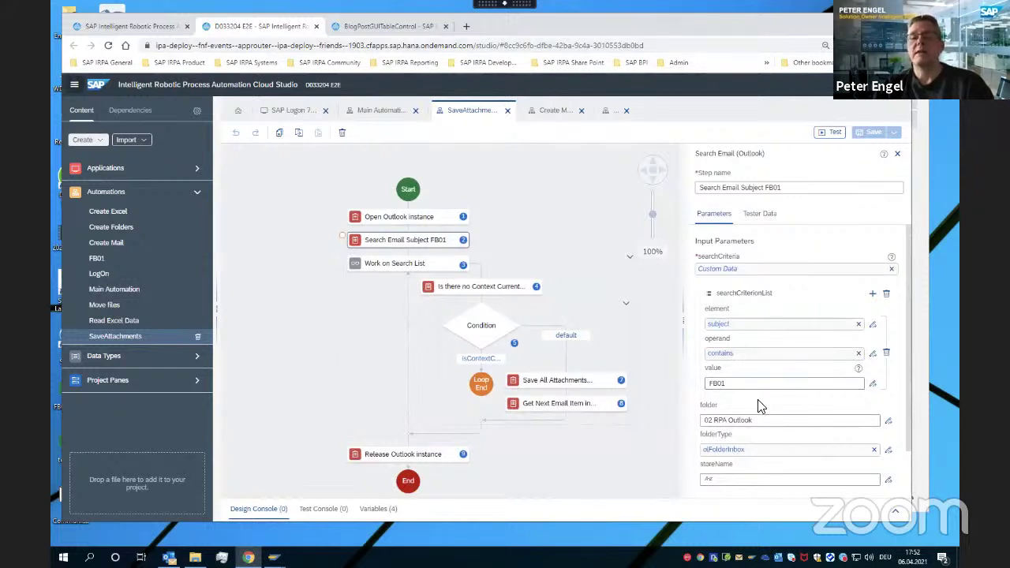
{"action": "left_click", "coordinate": [741, 420]}
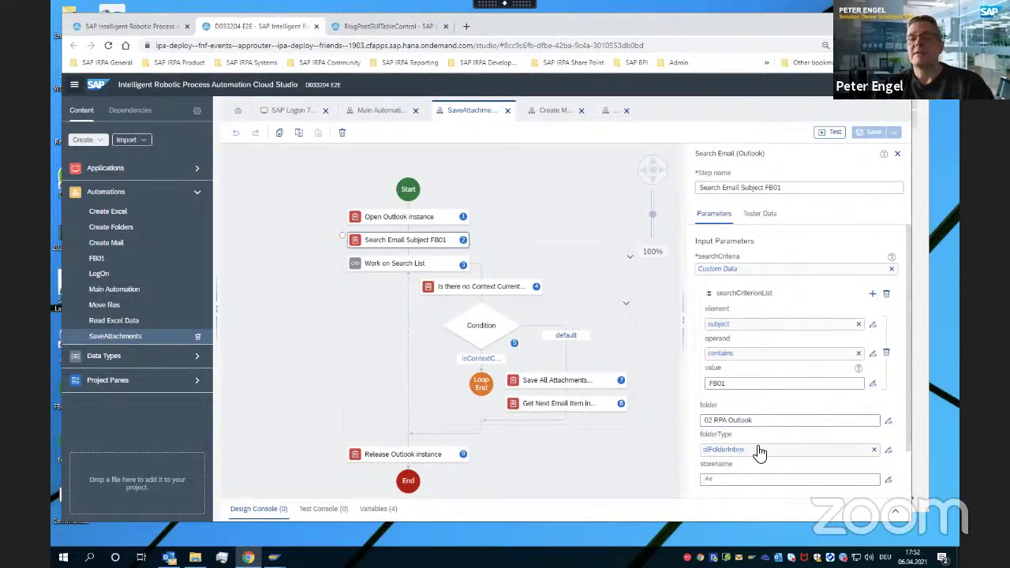
{"action": "left_click", "coordinate": [753, 477]}
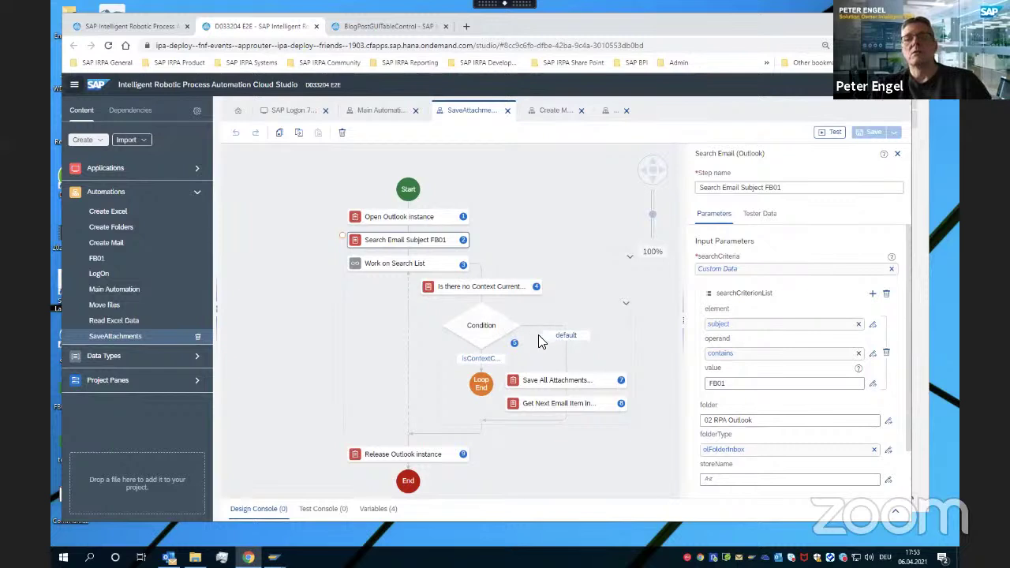
{"action": "left_click", "coordinate": [554, 385]}
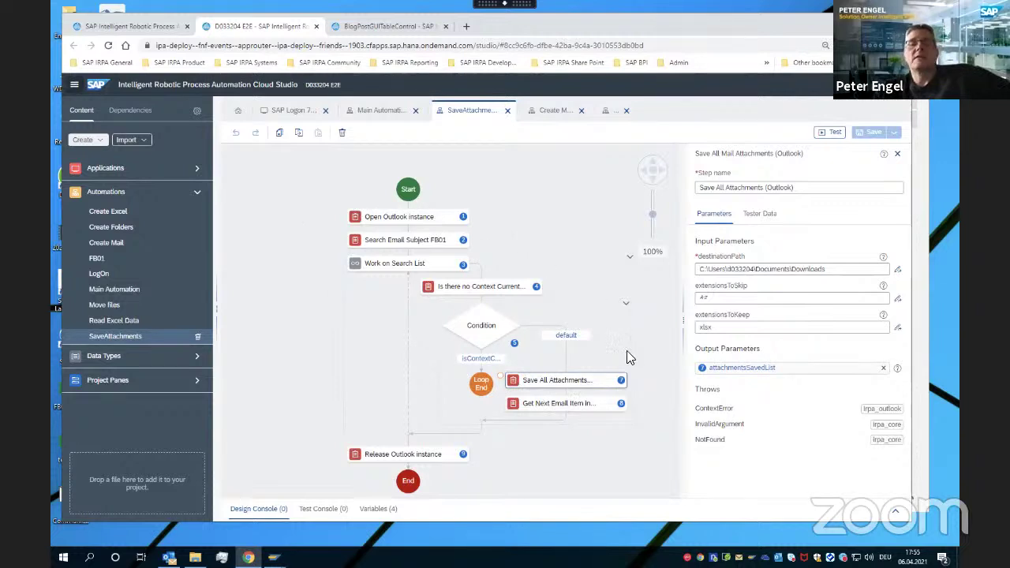
{"action": "left_click", "coordinate": [476, 335]}
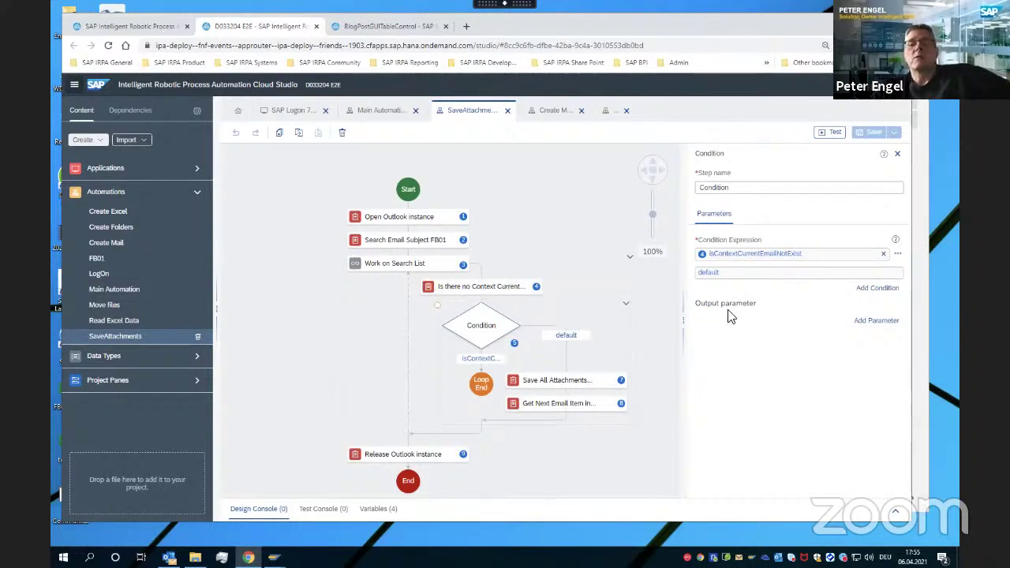
{"action": "left_click", "coordinate": [874, 288]}
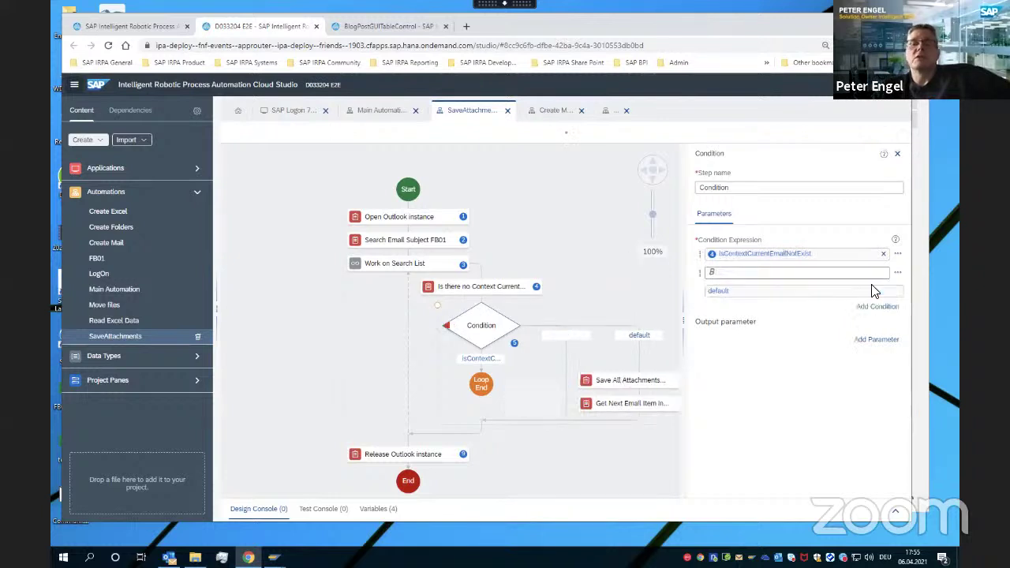
{"action": "left_click", "coordinate": [877, 306]}
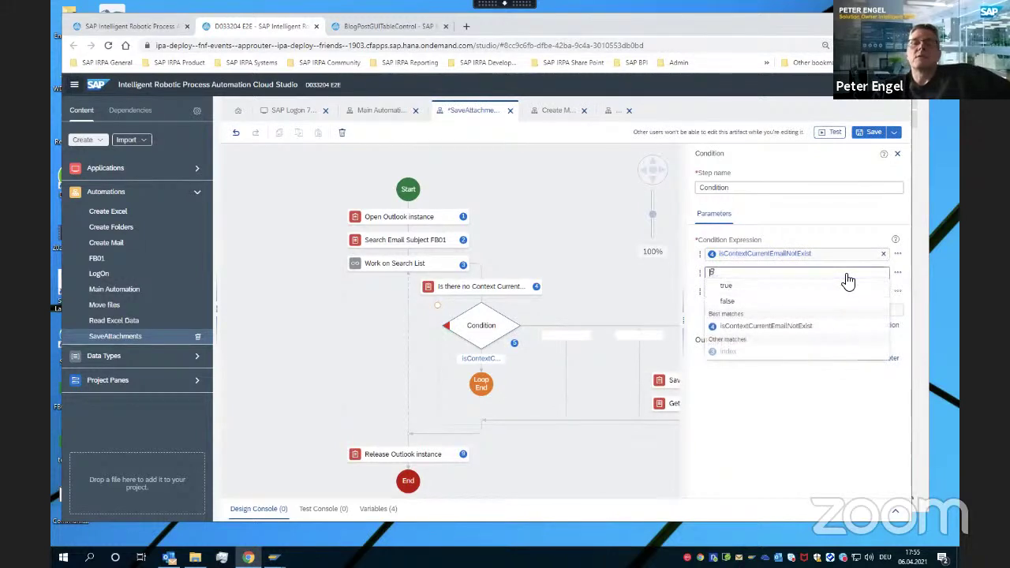
{"action": "left_click", "coordinate": [781, 274]}
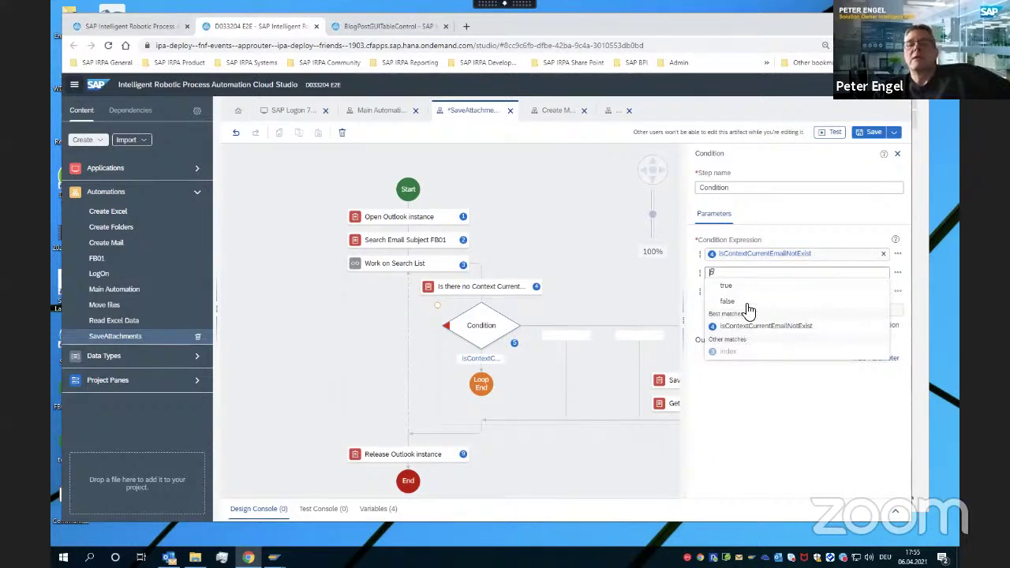
{"action": "left_click", "coordinate": [789, 406]}
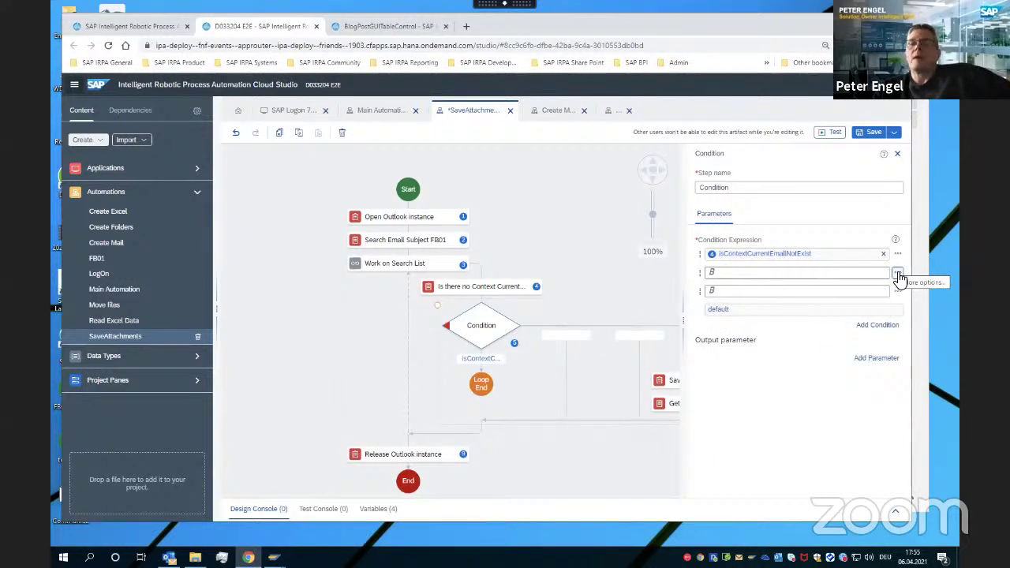
{"action": "left_click", "coordinate": [898, 275]}
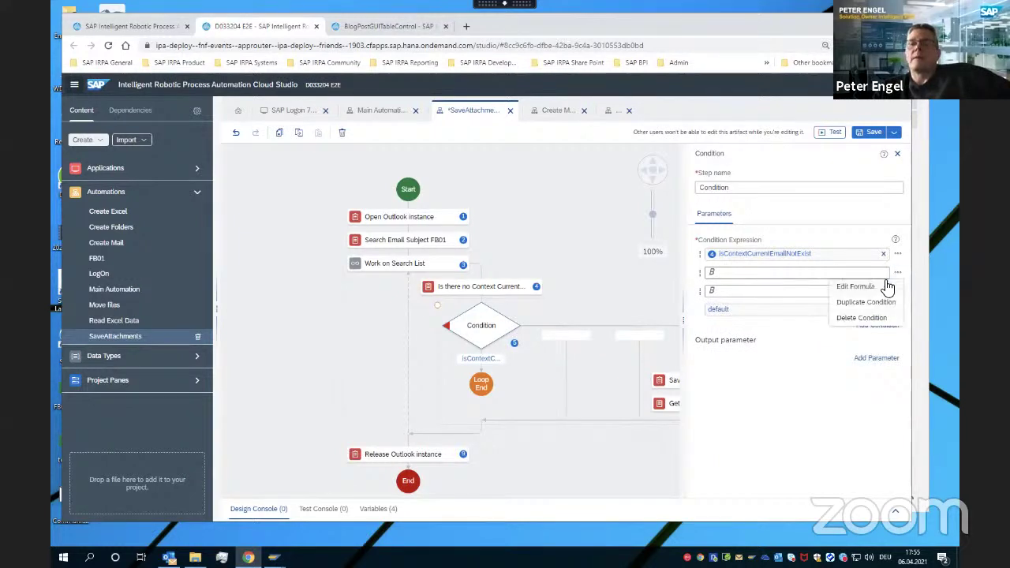
{"action": "left_click", "coordinate": [869, 319]}
{"action": "left_click", "coordinate": [899, 273]}
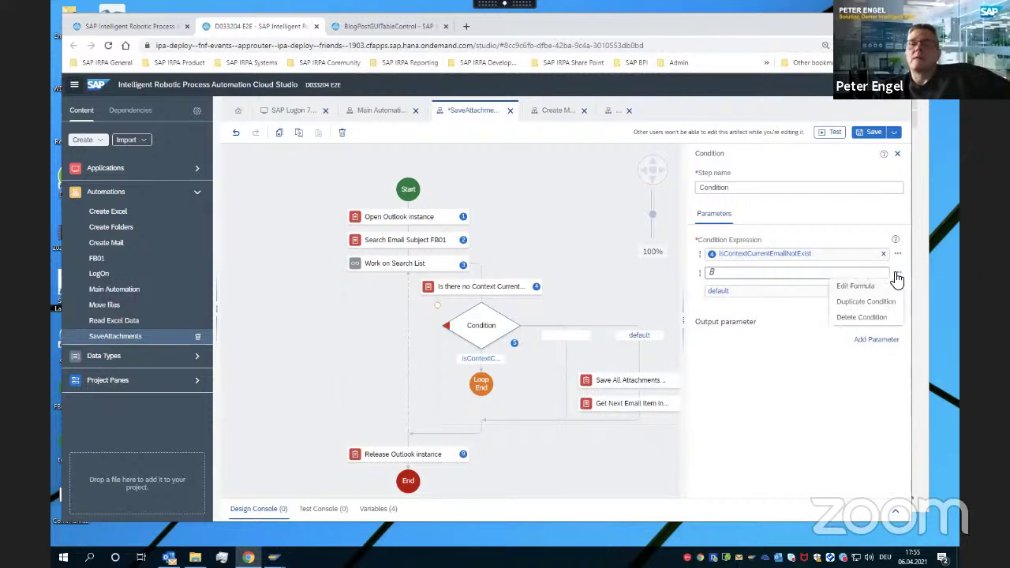
{"action": "left_click", "coordinate": [869, 319]}
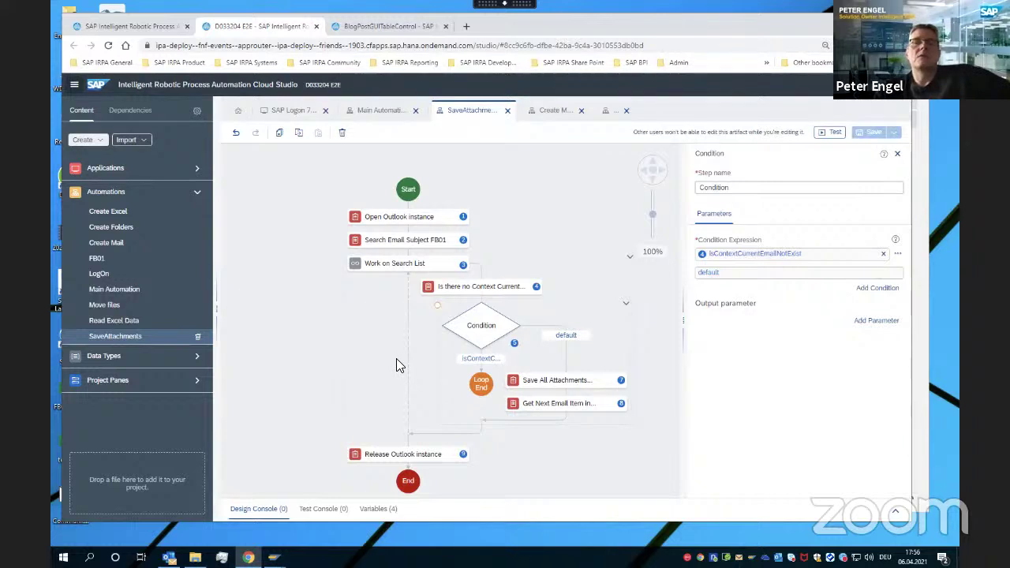
Open the BlogPostGUITableControl project's Excel automation and its Test Automation dialog
{"action": "left_click", "coordinate": [362, 28]}
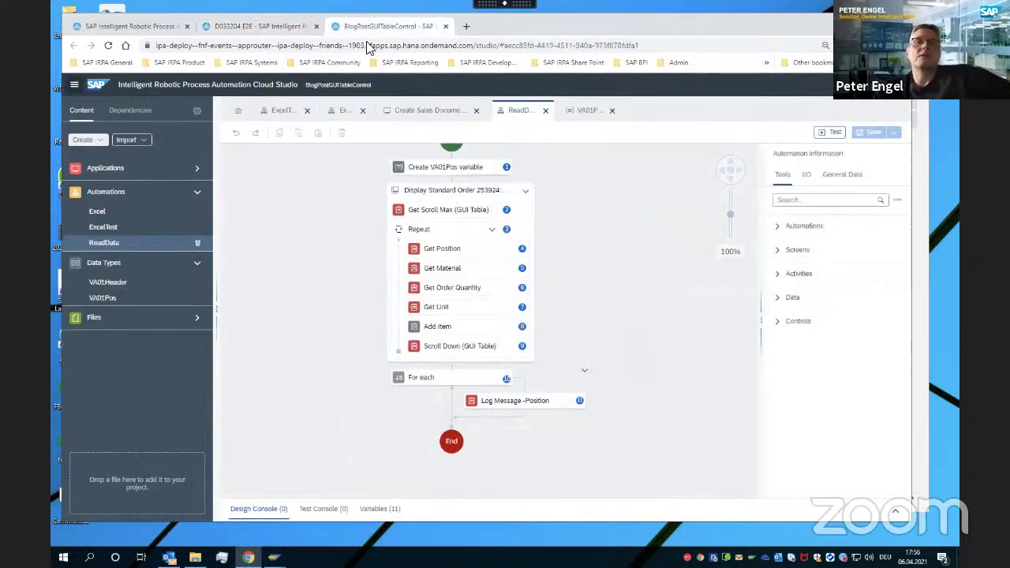
{"action": "left_click", "coordinate": [97, 211]}
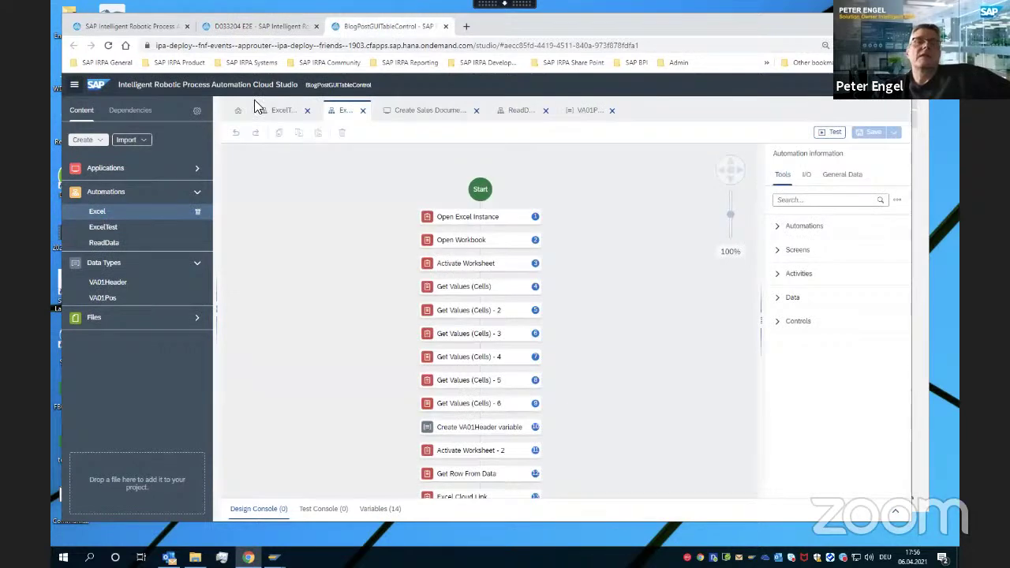
{"action": "left_click", "coordinate": [833, 133]}
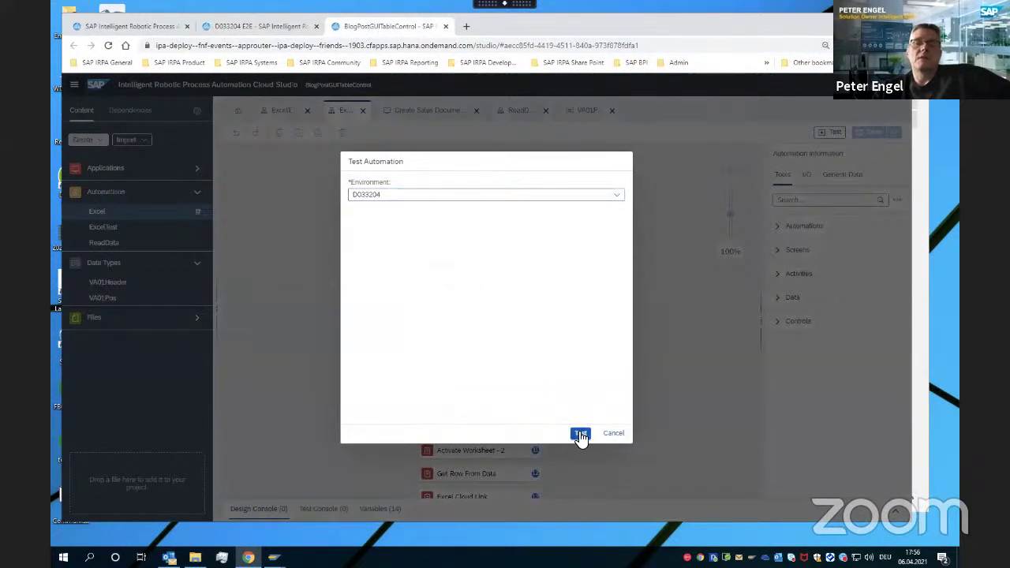
Run the Excel automation test and dismiss the SAP GUI connection-reset error without details
{"action": "left_click", "coordinate": [580, 433]}
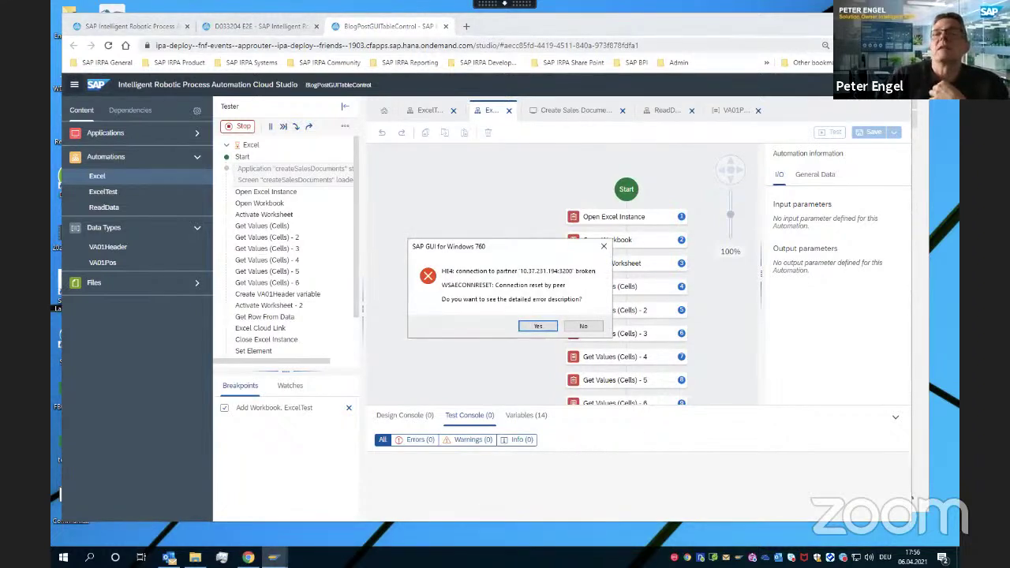
{"action": "key", "text": "Escape"}
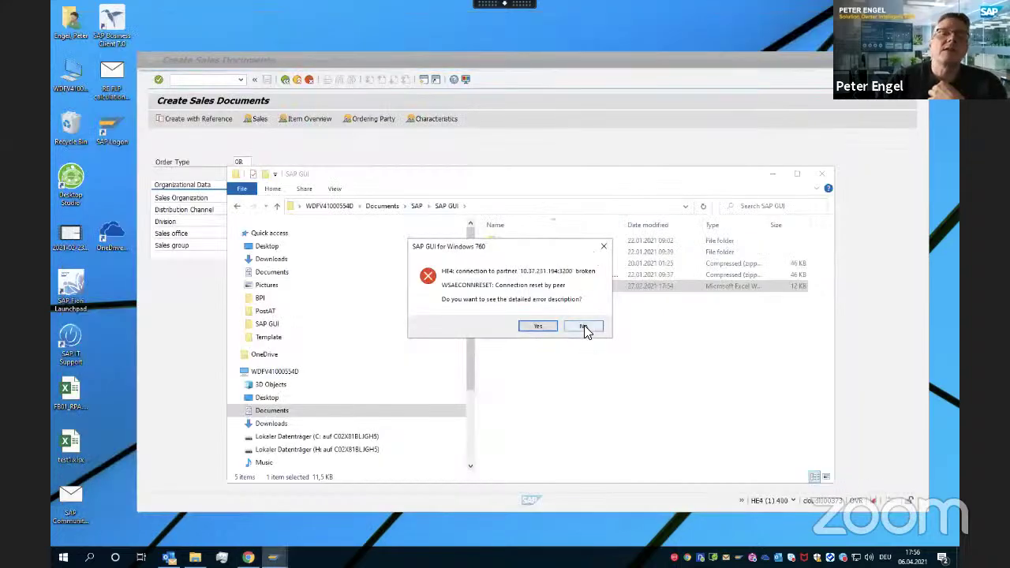
{"action": "left_click", "coordinate": [584, 327]}
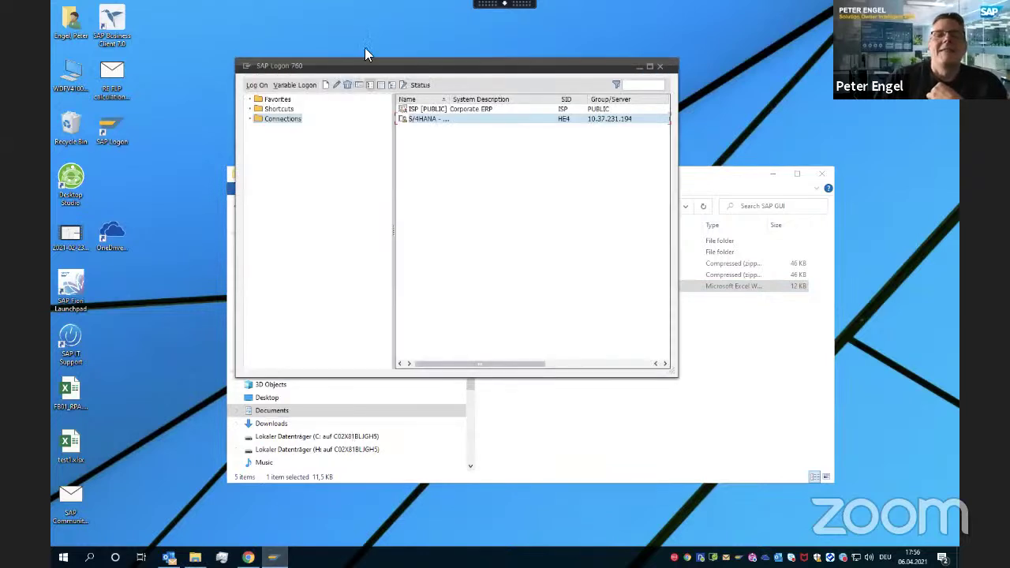
Log on to the S/4HANA system from SAP Logon with the user ID and password
{"action": "double_click", "coordinate": [427, 120]}
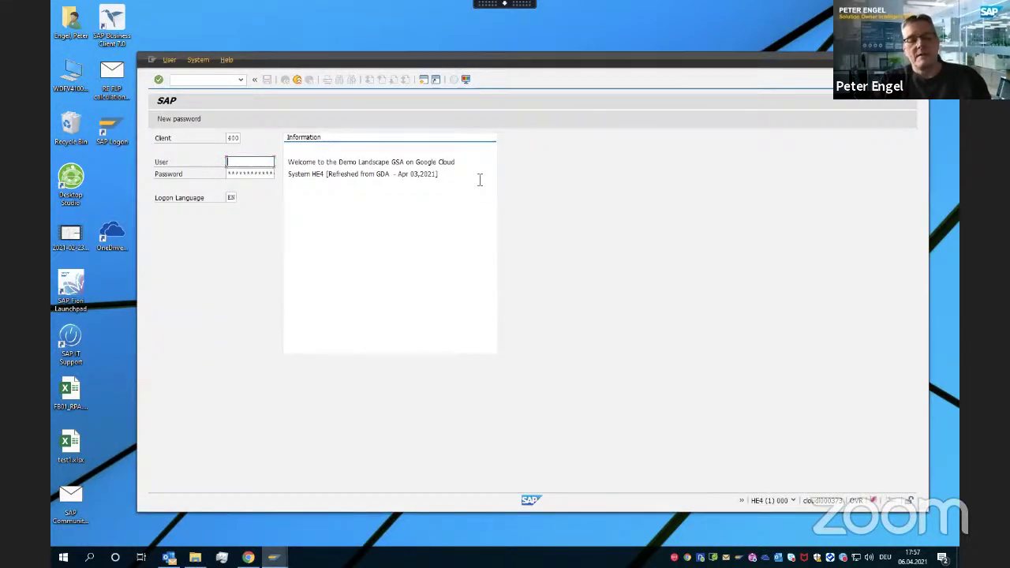
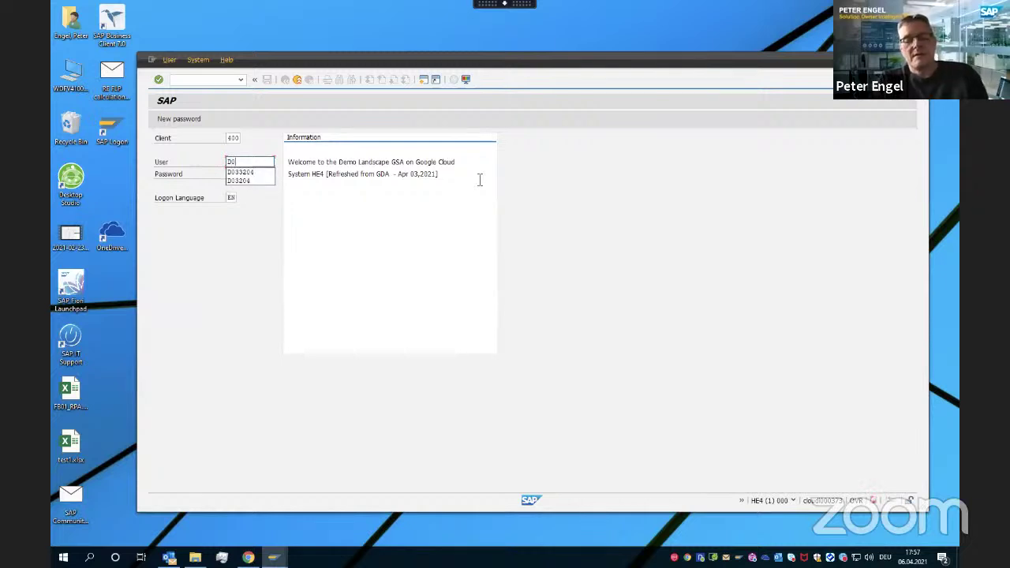
{"action": "key", "text": "Tab"}
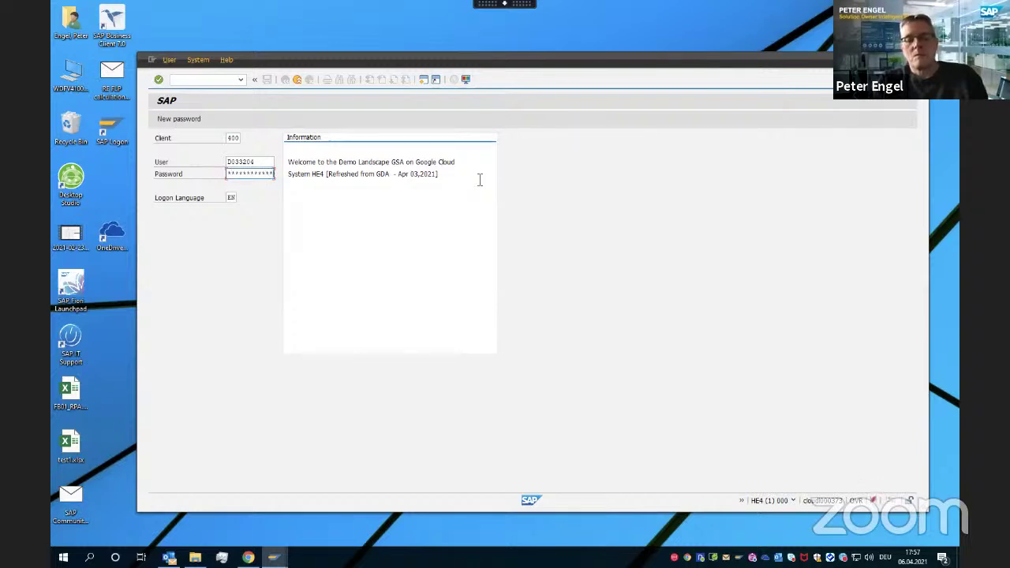
{"action": "key", "text": "Return"}
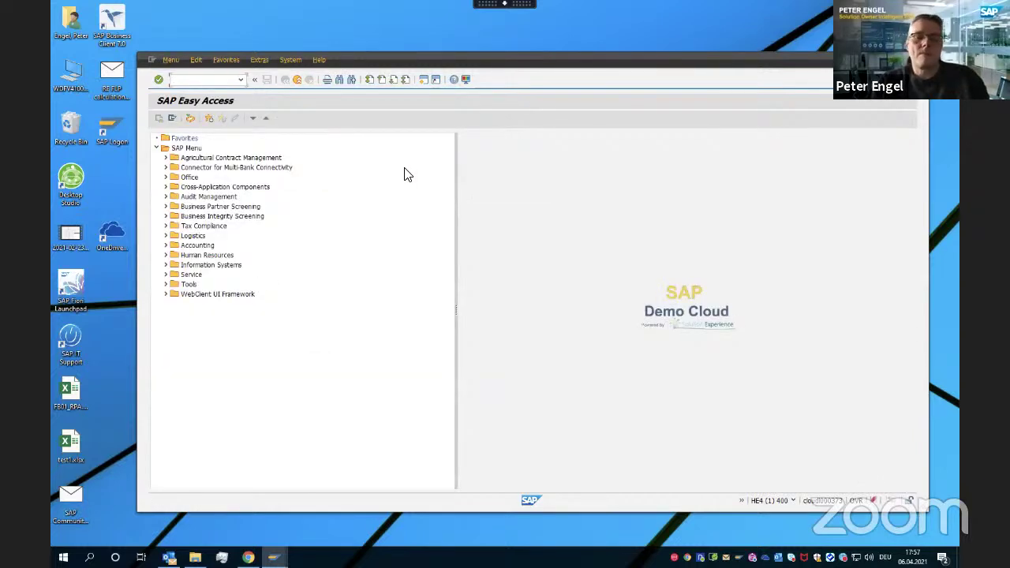
Run transaction va01 to open the Create Sales Documents screen
{"action": "type", "text": "va01"}
{"action": "key", "text": "Return"}
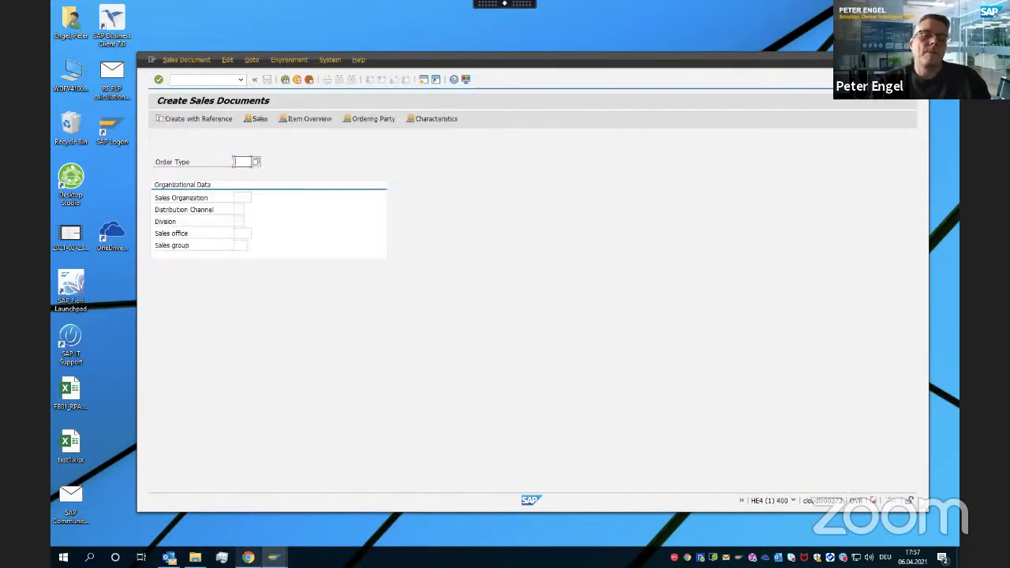
{"action": "left_click", "coordinate": [248, 557]}
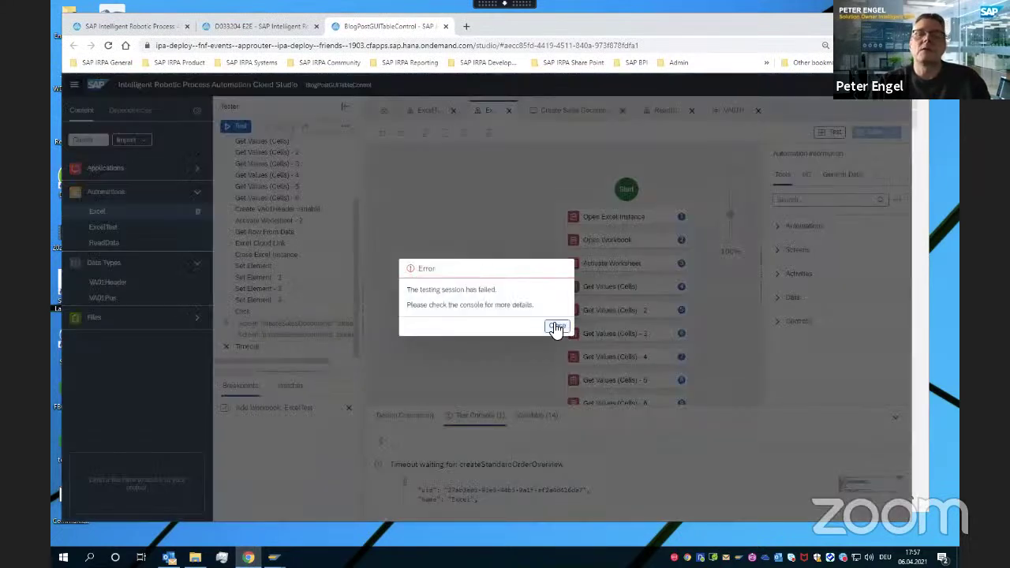
Dismiss the failed-session error and rerun the Excel automation test on the chosen environment
{"action": "left_click", "coordinate": [555, 326]}
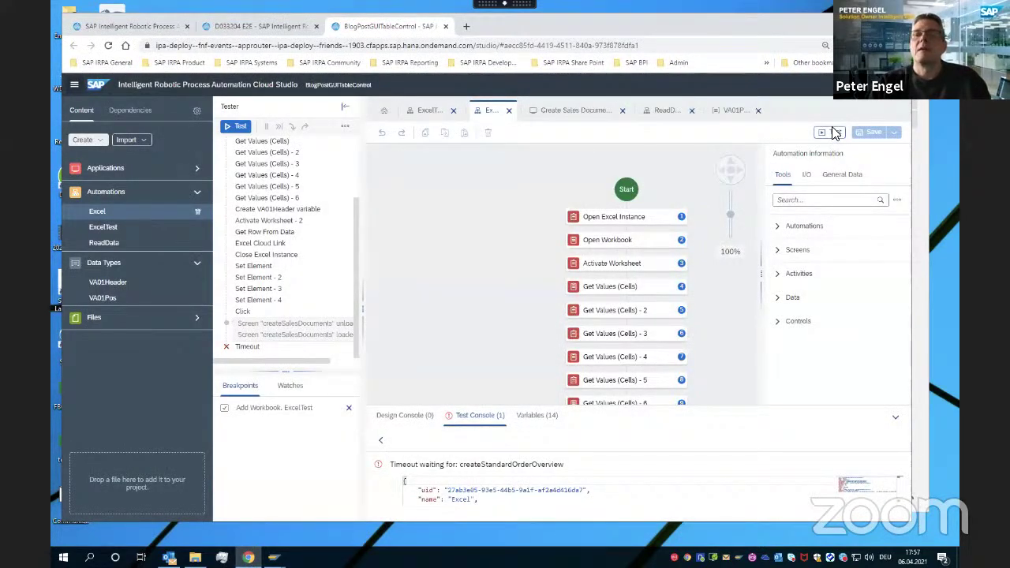
{"action": "left_click", "coordinate": [835, 132]}
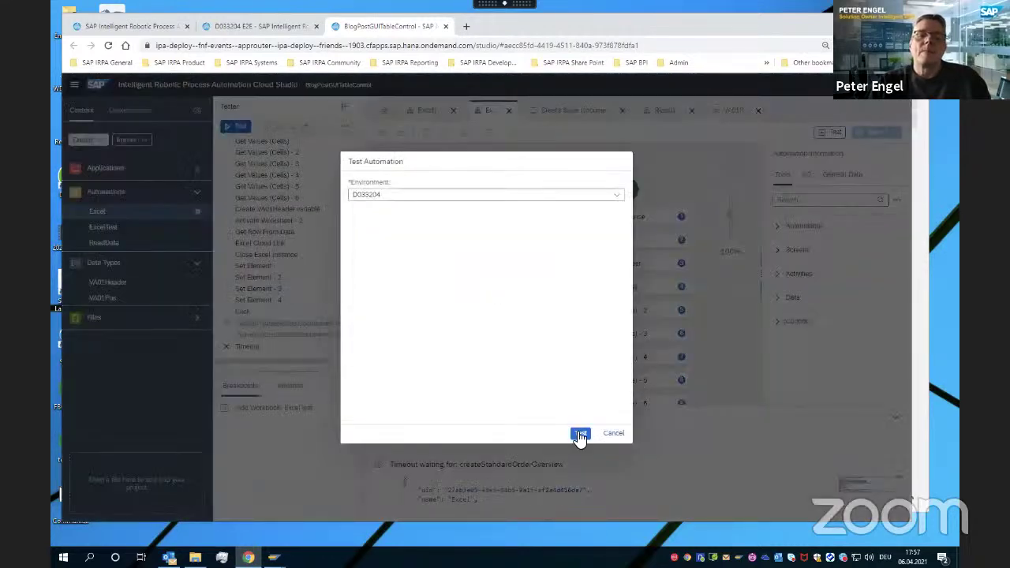
{"action": "left_click", "coordinate": [580, 434]}
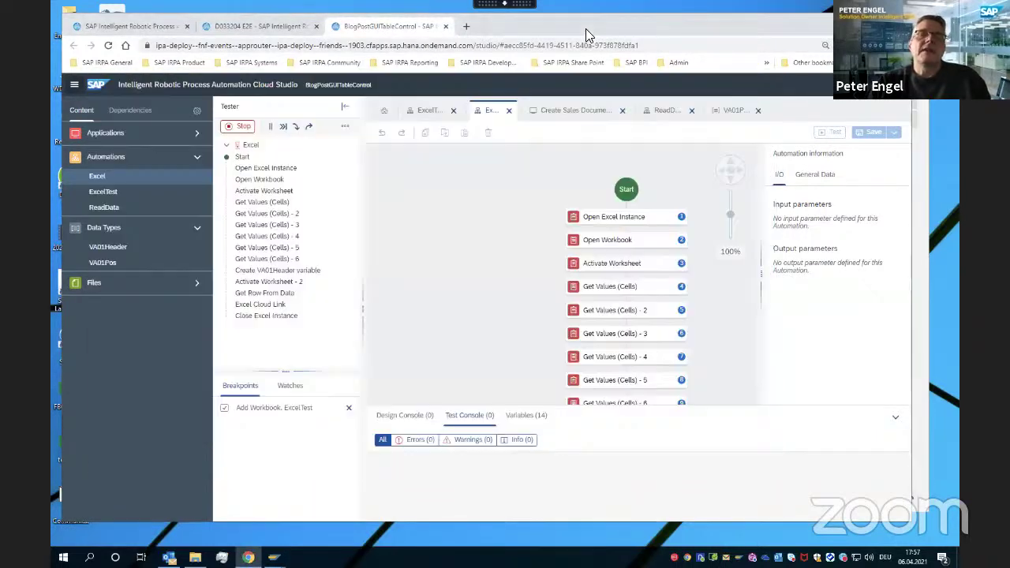
Let the bot fill VA01 with item MZ-TG-Y240, confirm the row and save the standard order
{"action": "left_click_drag", "start_coordinate": [581, 25], "coordinate": [794, 49]}
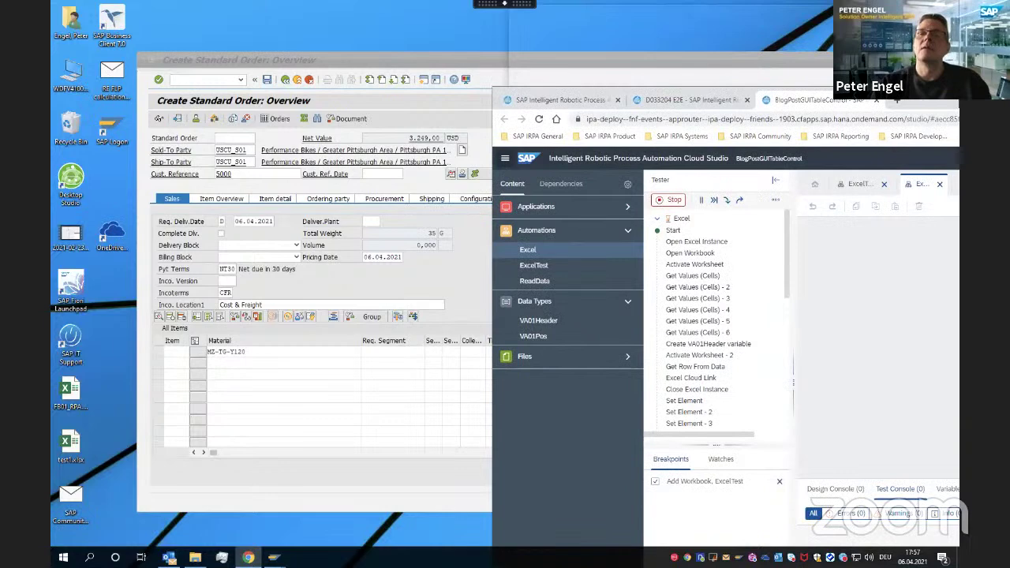
{"action": "left_click_drag", "start_coordinate": [959, 102], "coordinate": [603, 78]}
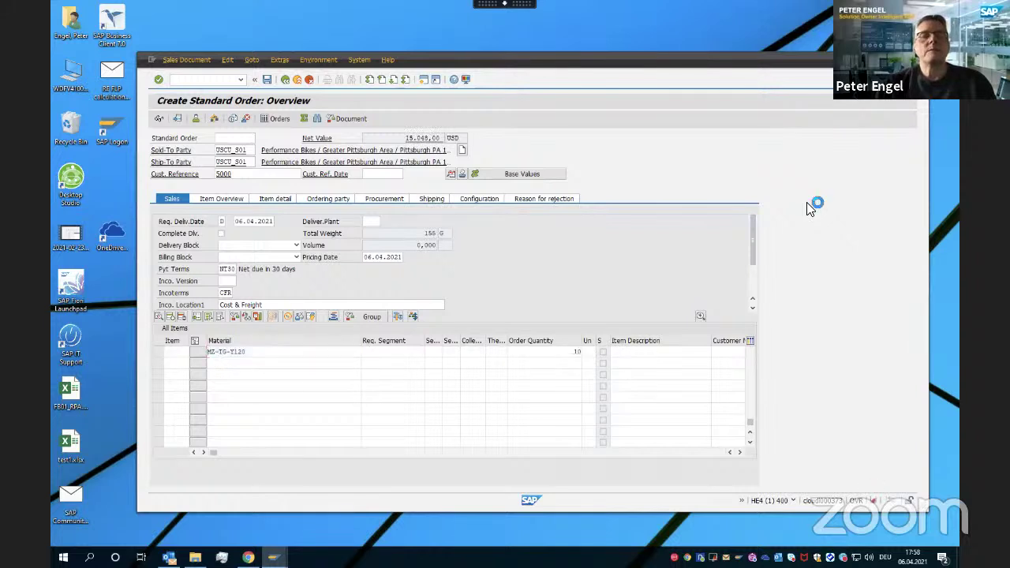
{"action": "type", "text": "MZ-TG-Y240"}
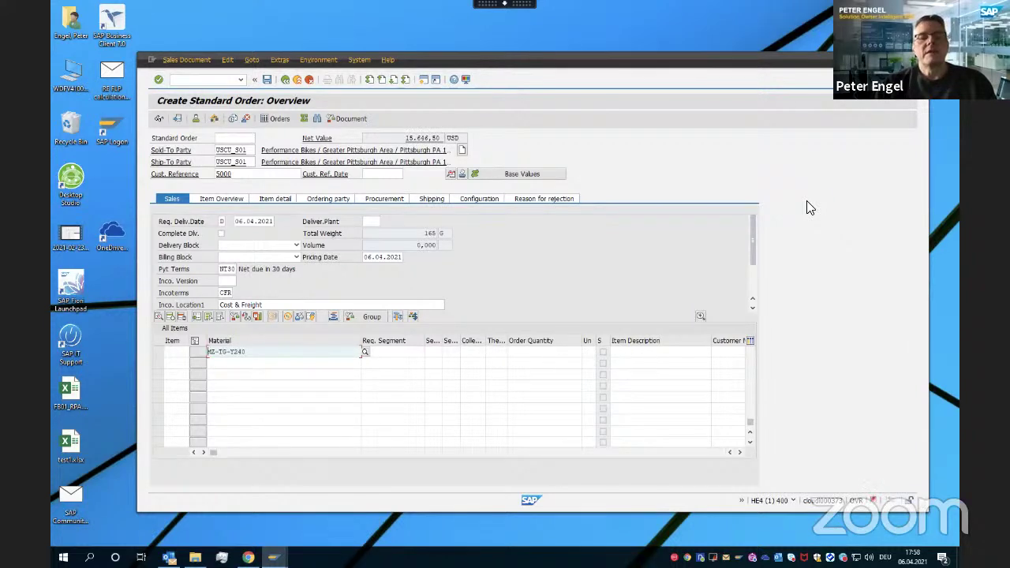
{"action": "key", "text": "Return"}
{"action": "key", "text": "ctrl+s"}
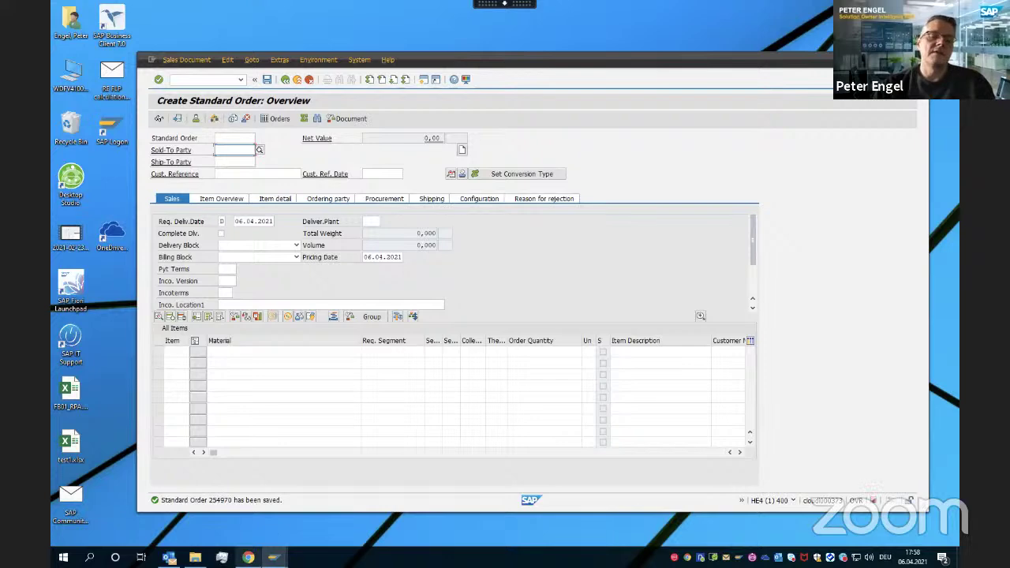
{"action": "mouse_move", "coordinate": [248, 557]}
{"action": "left_click", "coordinate": [248, 509]}
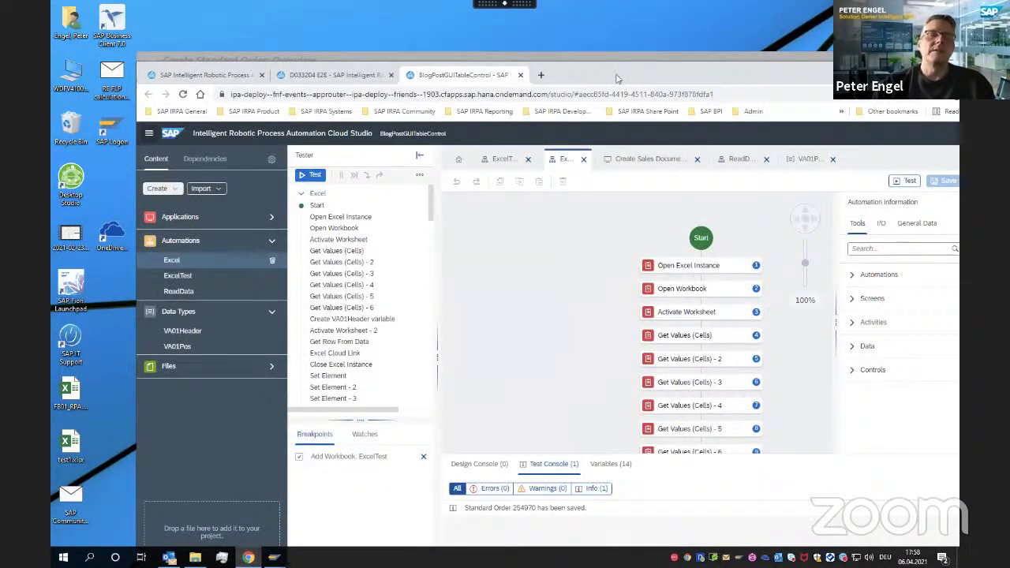
{"action": "left_click_drag", "start_coordinate": [615, 79], "coordinate": [530, 20]}
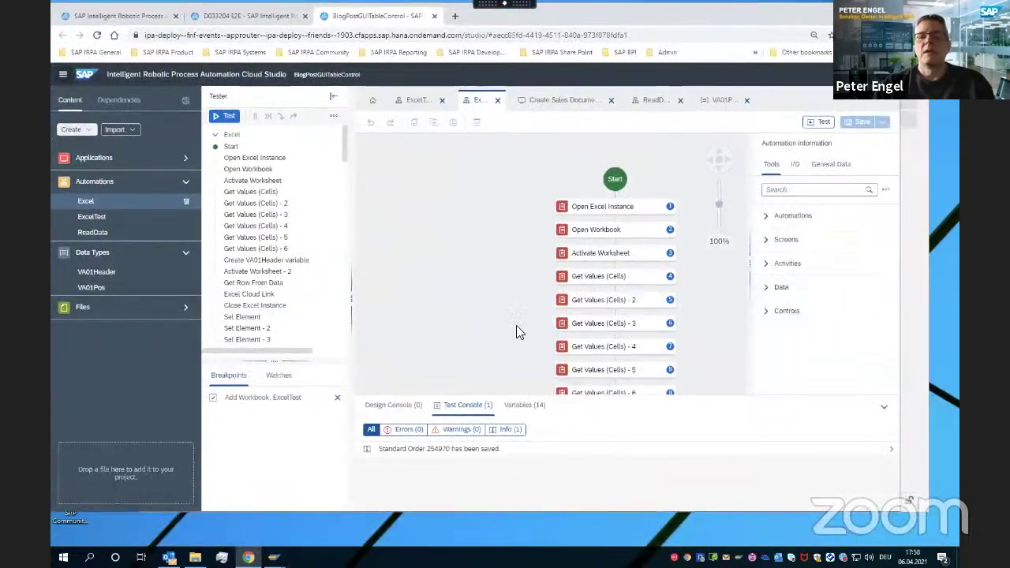
{"action": "scroll", "coordinate": [517, 331], "scroll_direction": "down", "scroll_amount": 10}
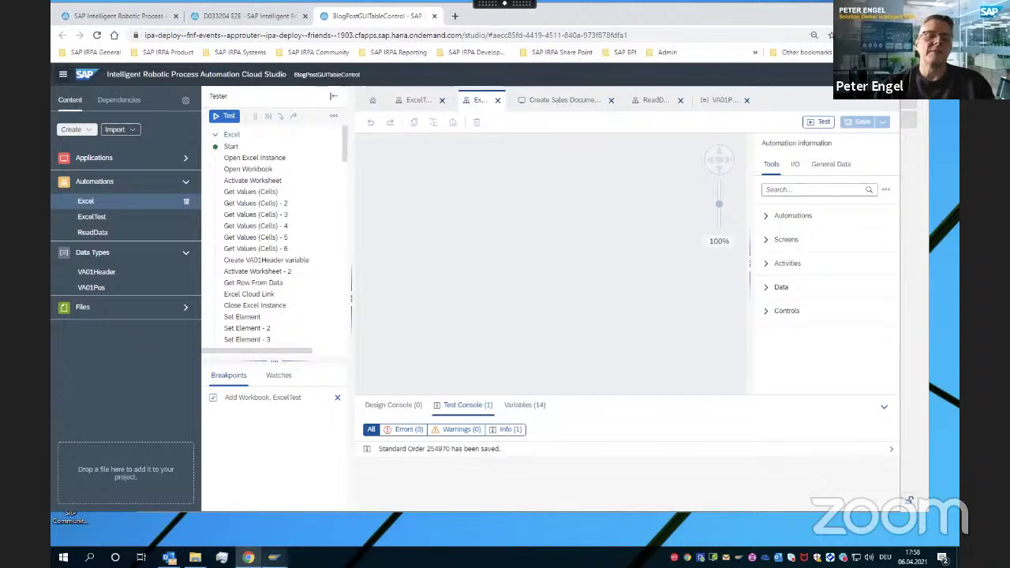
{"action": "mouse_move", "coordinate": [273, 557]}
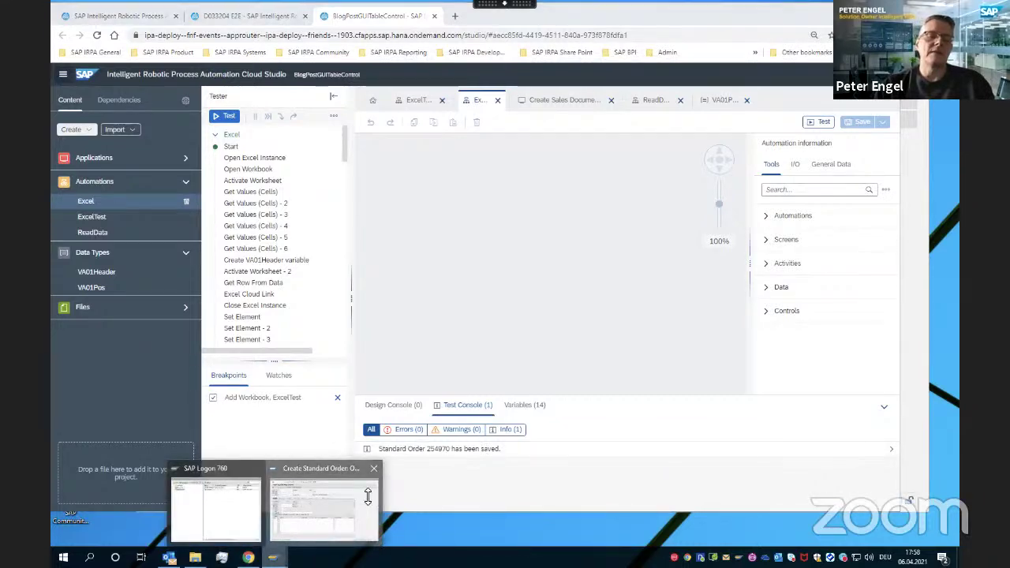
{"action": "left_click", "coordinate": [331, 505]}
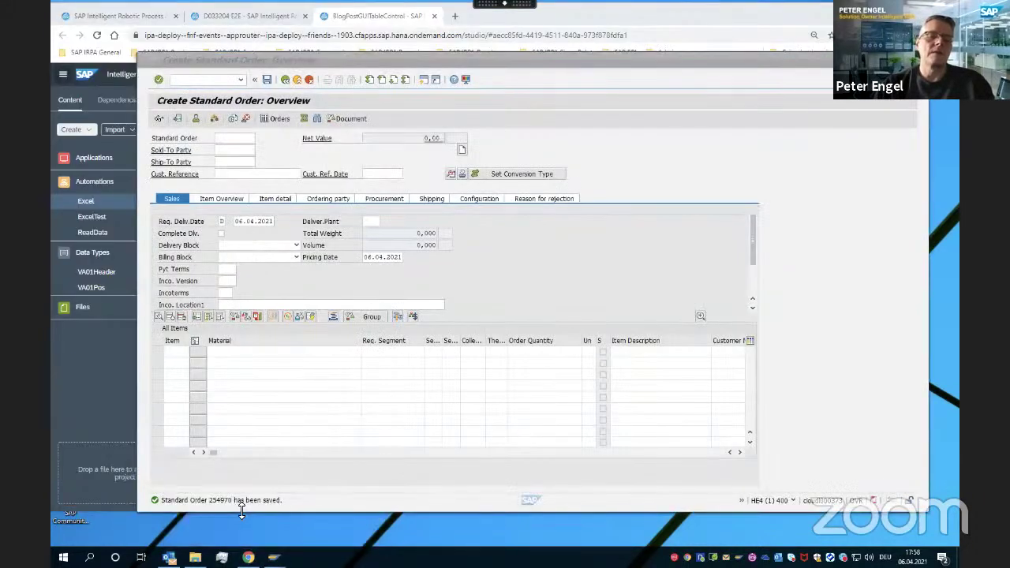
{"action": "left_click", "coordinate": [80, 404]}
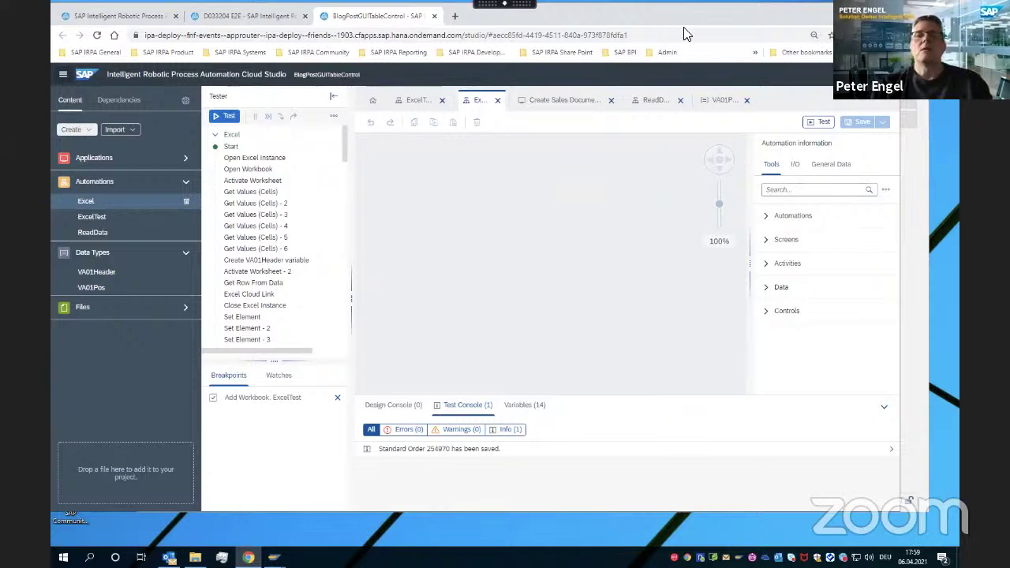
{"action": "left_click_drag", "start_coordinate": [642, 19], "coordinate": [637, 56]}
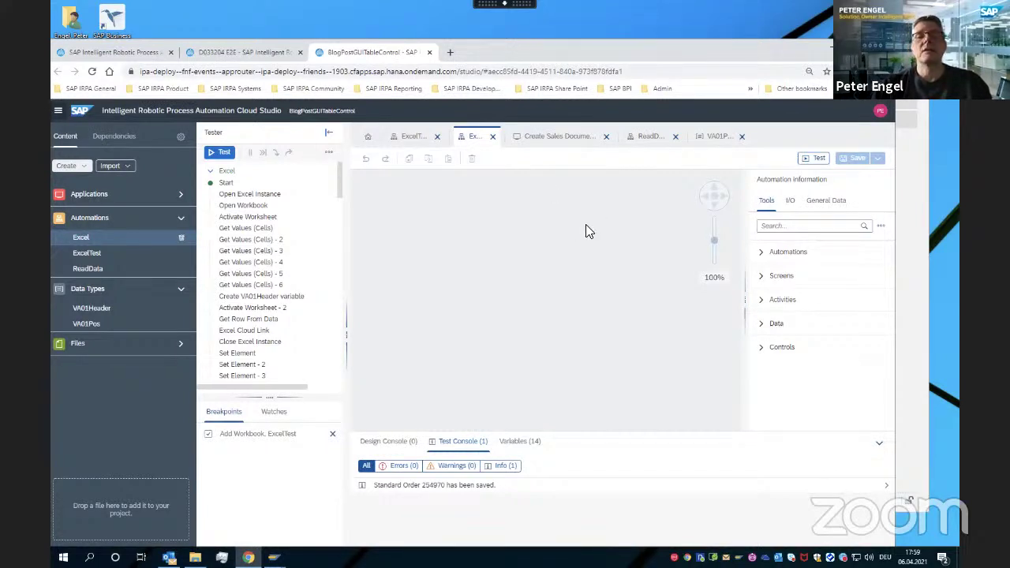
Insert a Custom script step after Close Excel Instance via the Tools search for 'custom'
{"action": "left_click", "coordinate": [712, 196]}
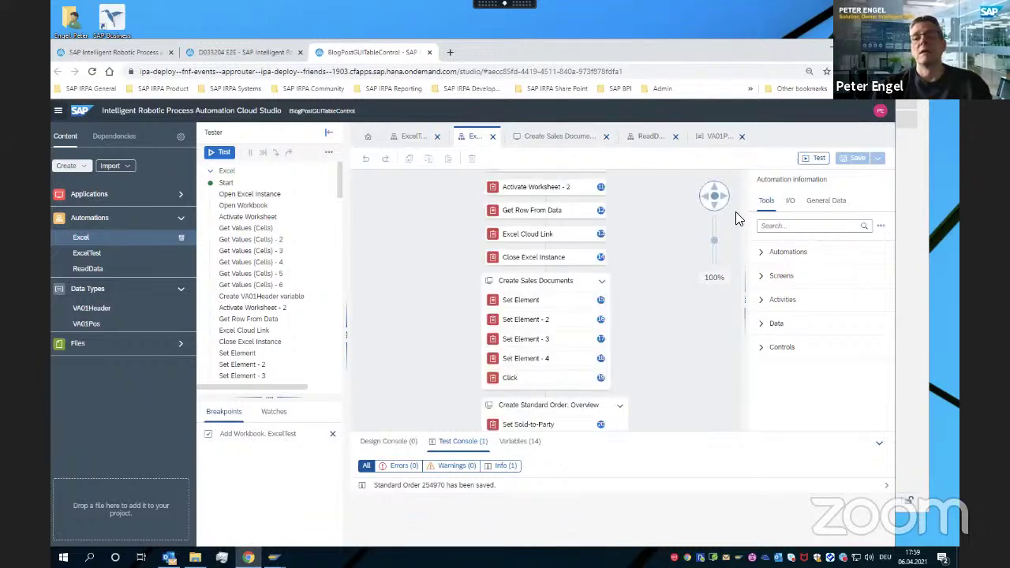
{"action": "left_click", "coordinate": [823, 226]}
{"action": "type", "text": "custom"}
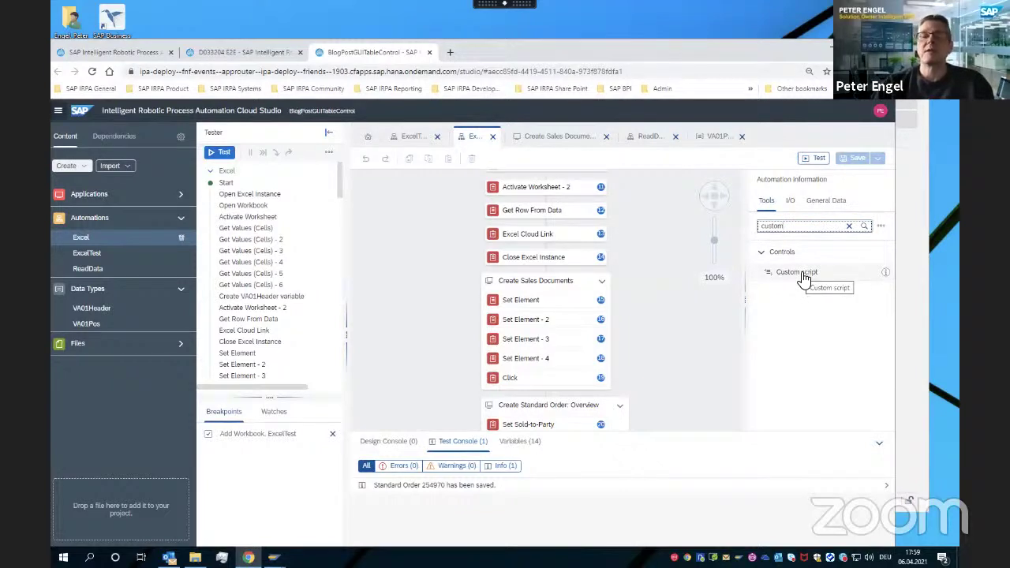
{"action": "left_click_drag", "start_coordinate": [803, 280], "coordinate": [548, 276]}
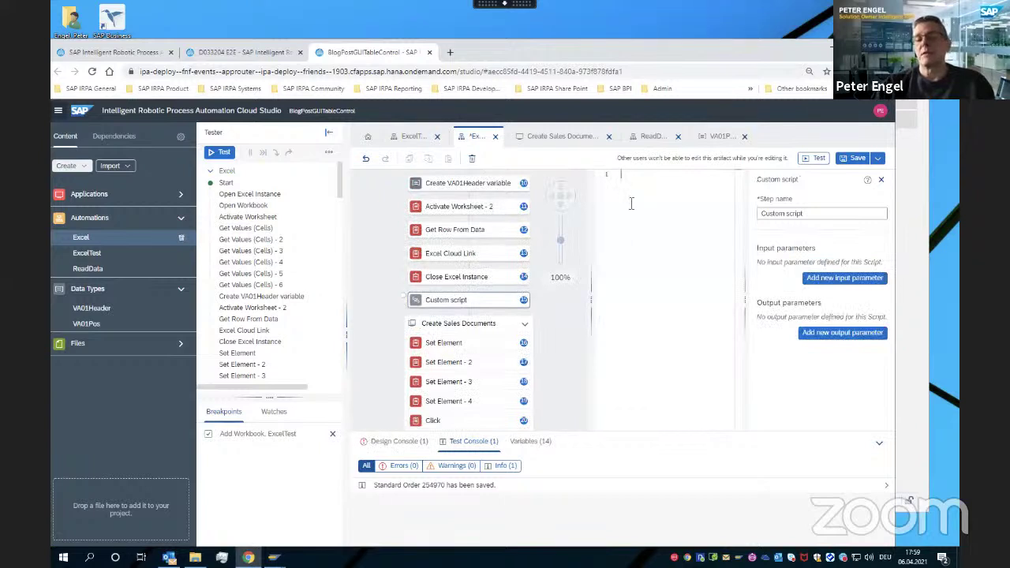
Write "var a = '1';" and irpa_excel.helper. in the script using autocomplete suggestions
{"action": "type", "text": "var "}
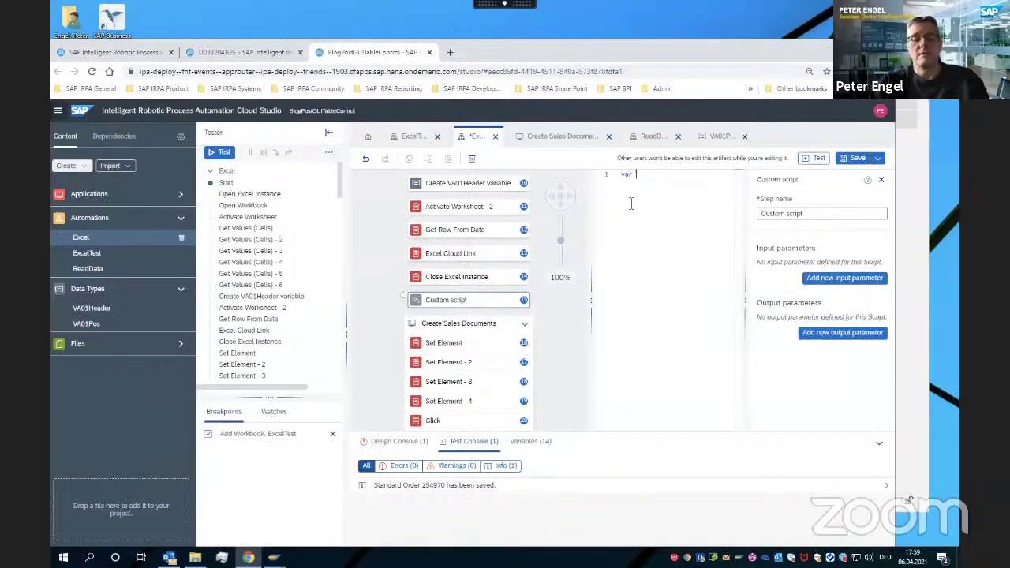
{"action": "type", "text": "a ="}
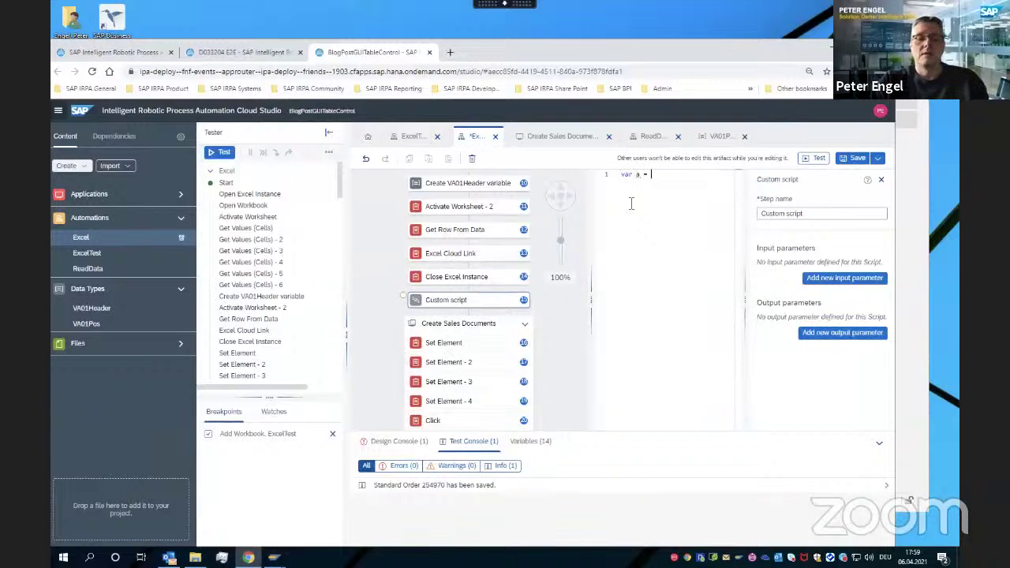
{"action": "type", "text": " '1'"}
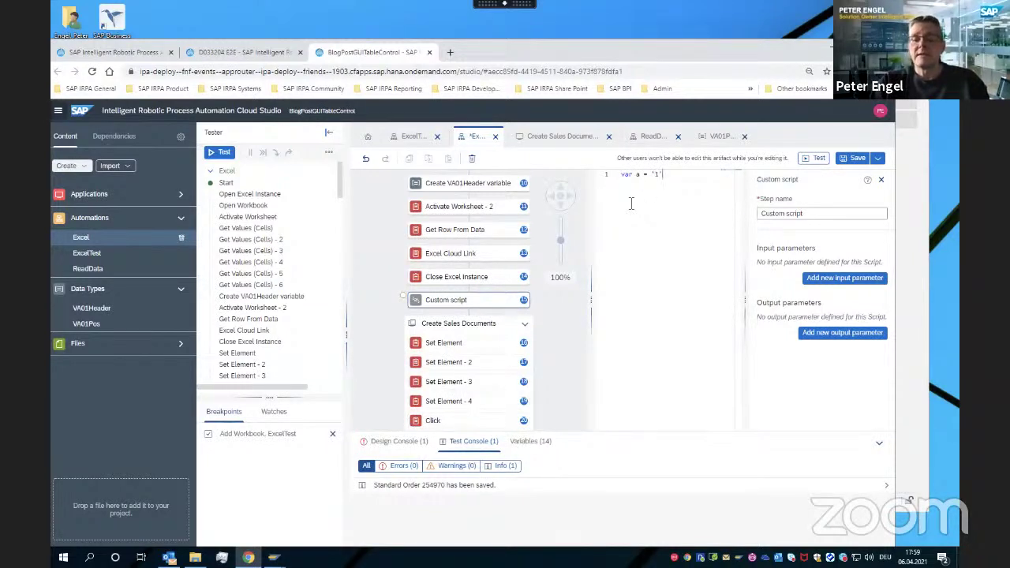
{"action": "type", "text": ";"}
{"action": "key", "text": "Return"}
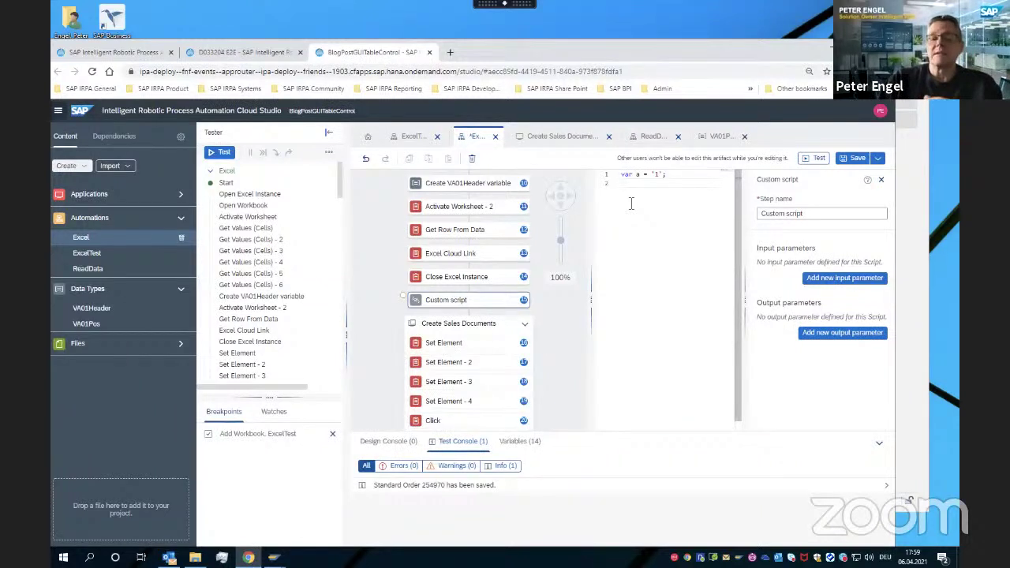
{"action": "type", "text": "irpa"}
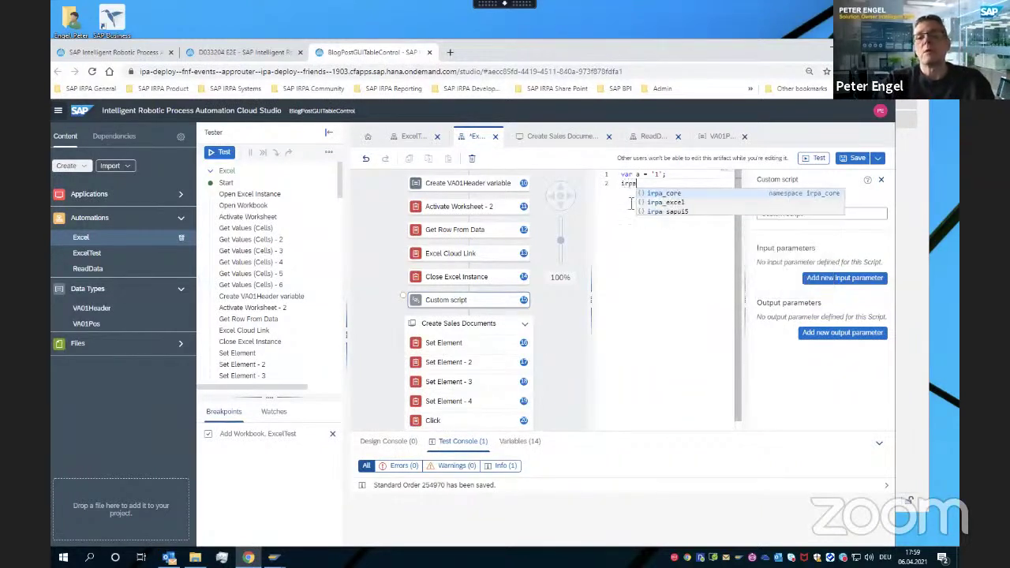
{"action": "key", "text": "Down"}
{"action": "key", "text": "Return"}
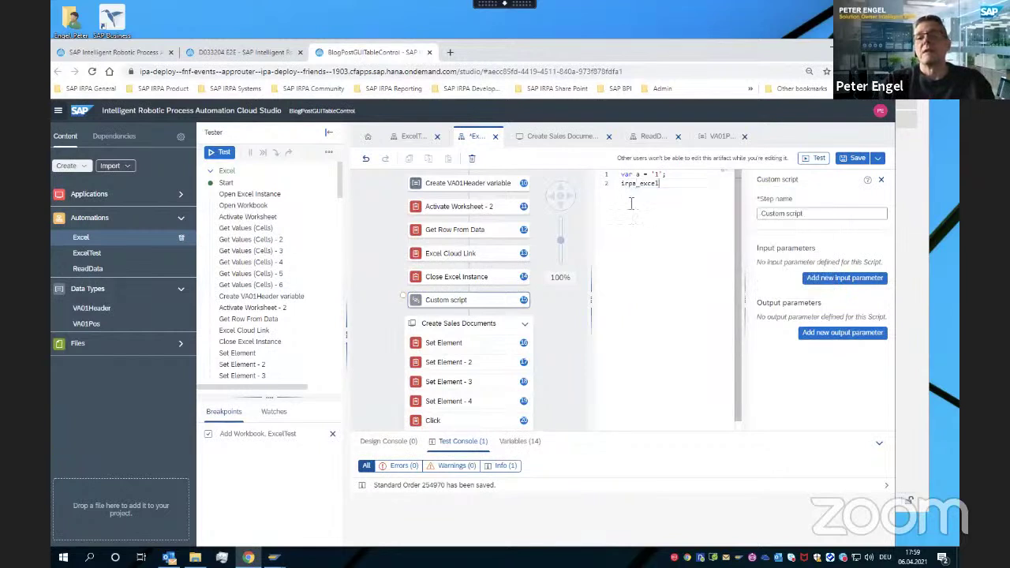
{"action": "type", "text": "."}
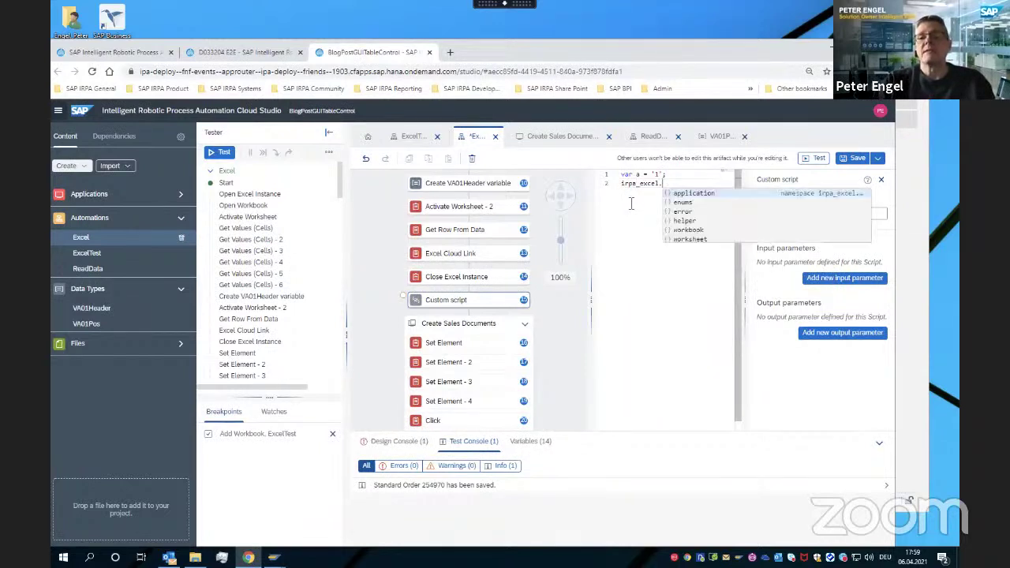
{"action": "key", "text": "Down"}
{"action": "key", "text": "Down"}
{"action": "key", "text": "Down"}
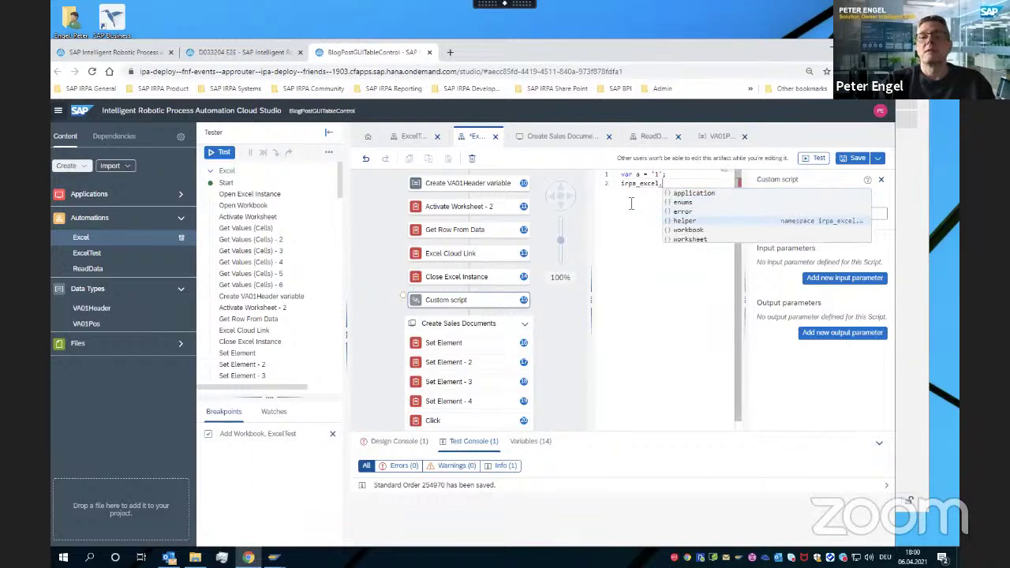
{"action": "key", "text": "Return"}
{"action": "type", "text": "."}
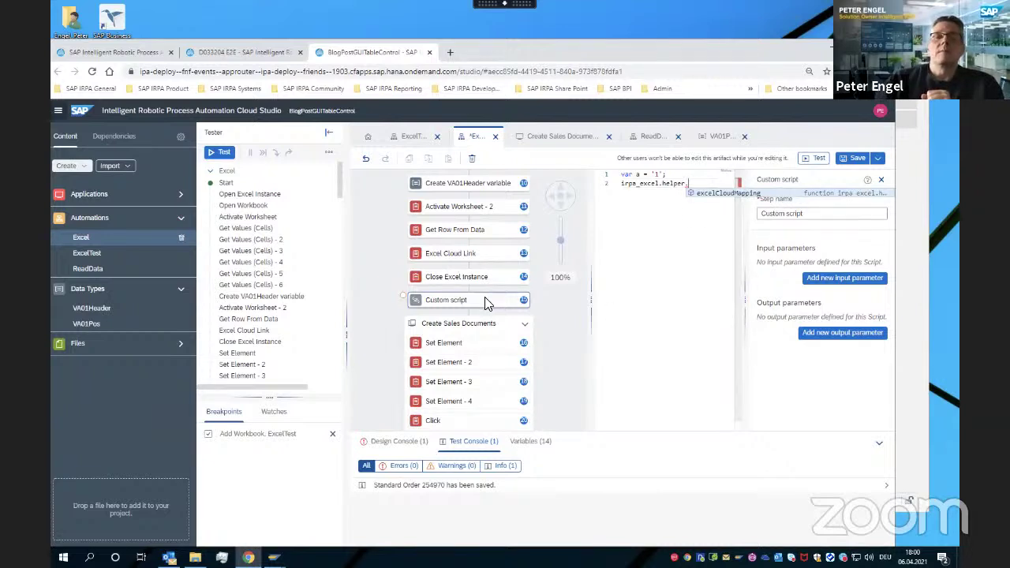
{"action": "key", "text": "Escape"}
Delete the Custom script step and switch back to the slides
{"action": "left_click", "coordinate": [473, 160]}
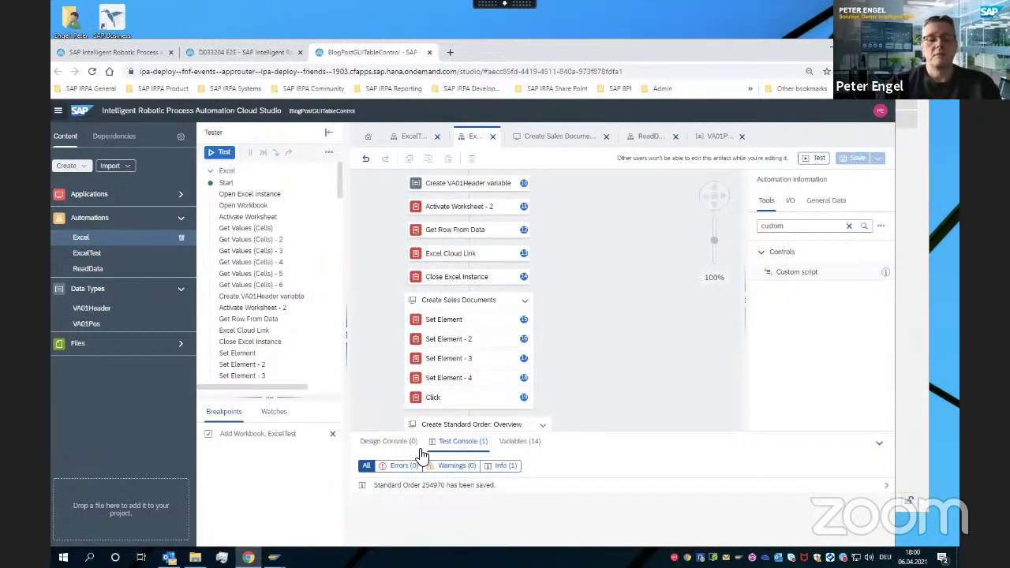
{"action": "key", "text": "super+Tab"}
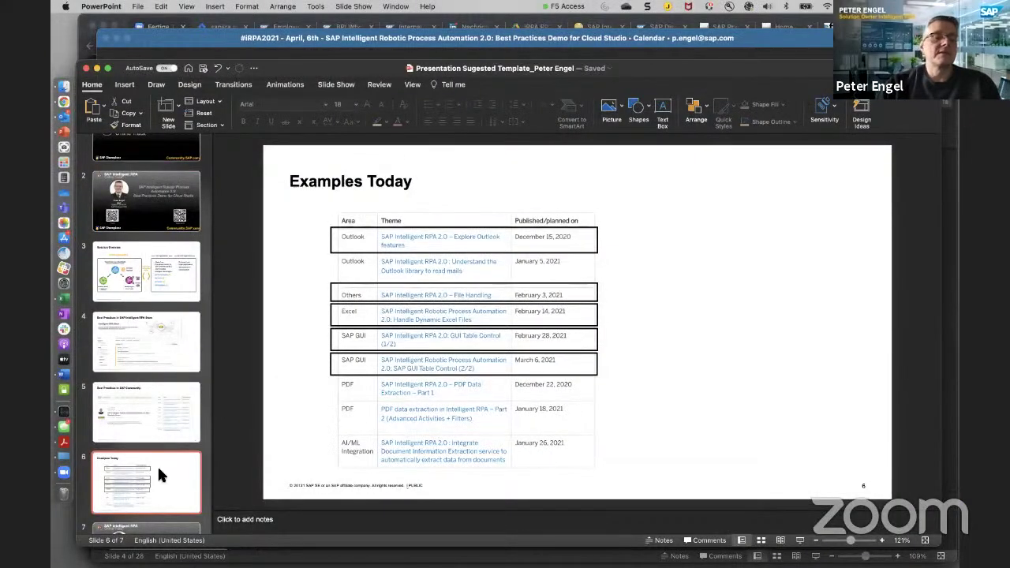
{"action": "left_click", "coordinate": [64, 472]}
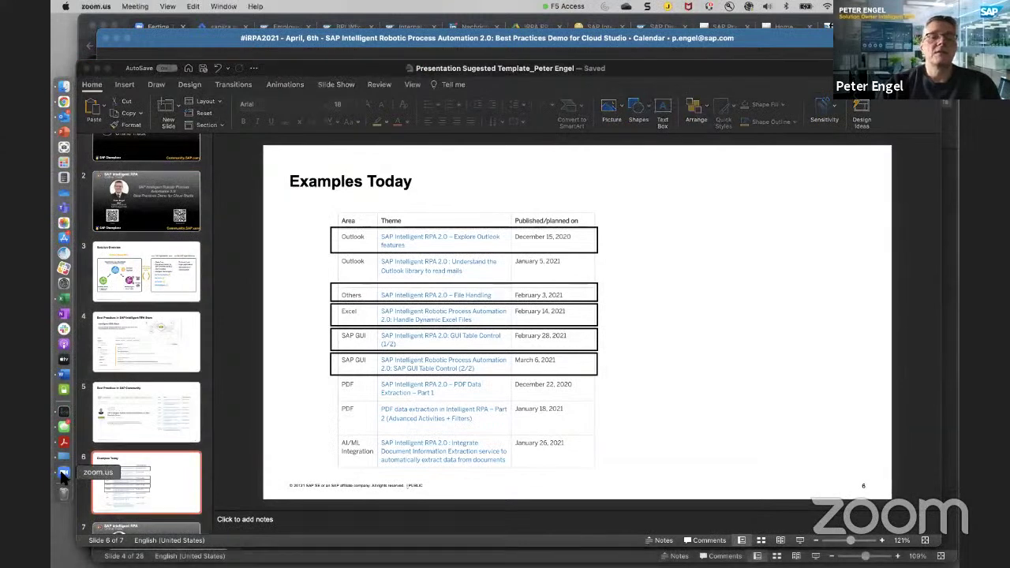